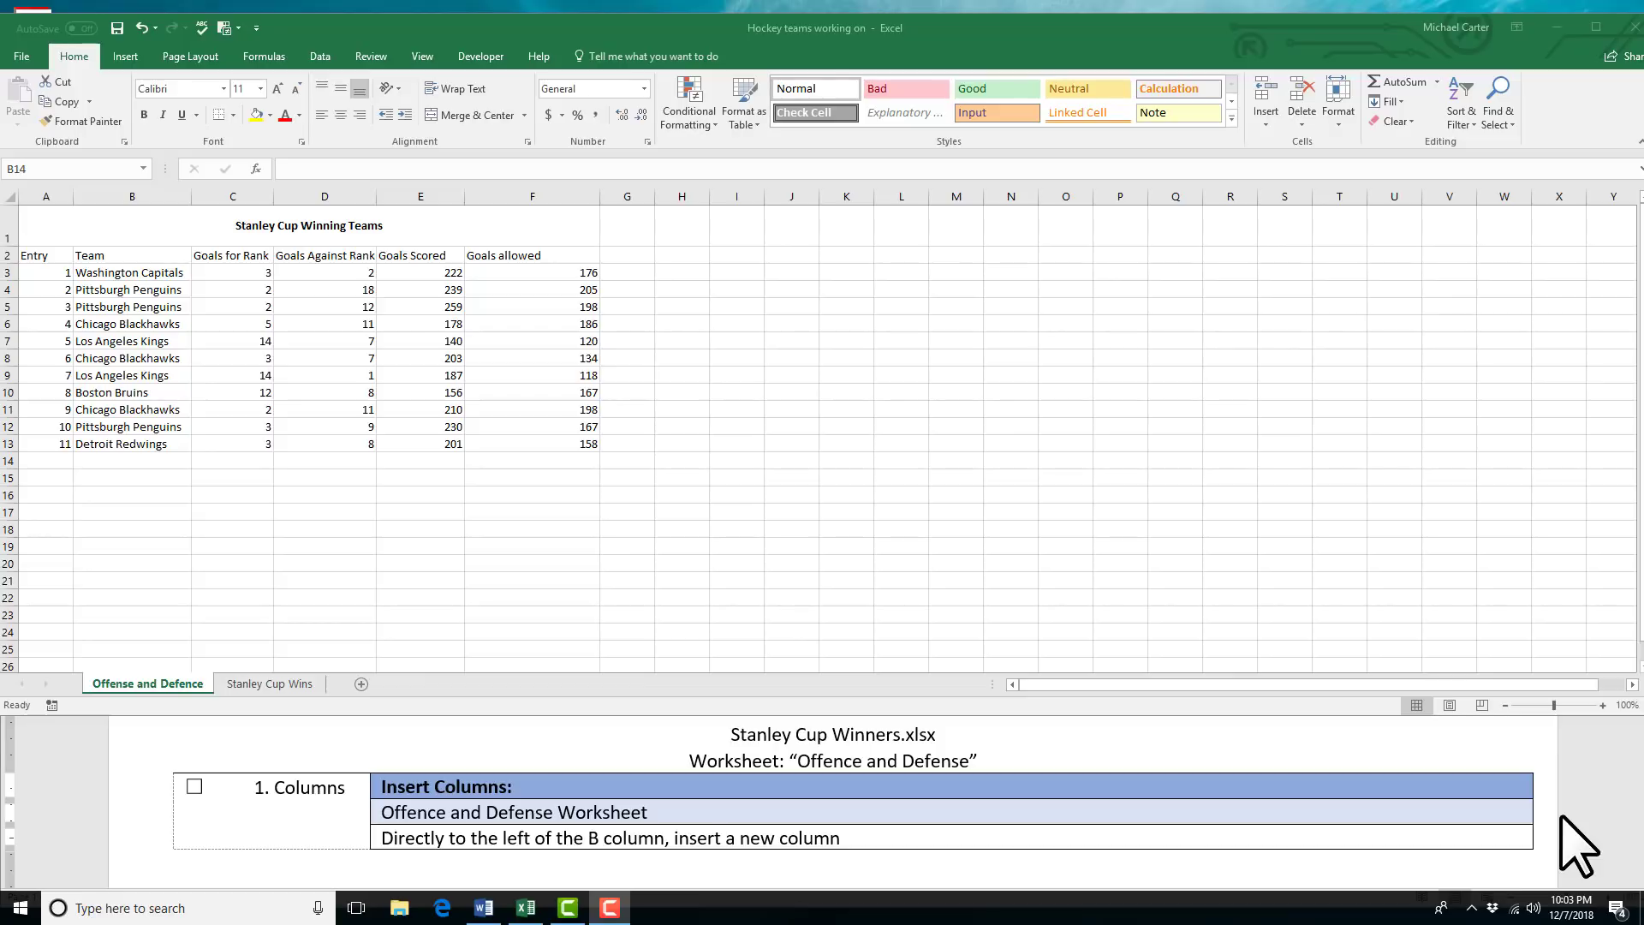
Insert a new column directly to the left of the Team column on the Offense and Defence worksheet.
left_click(147, 196)
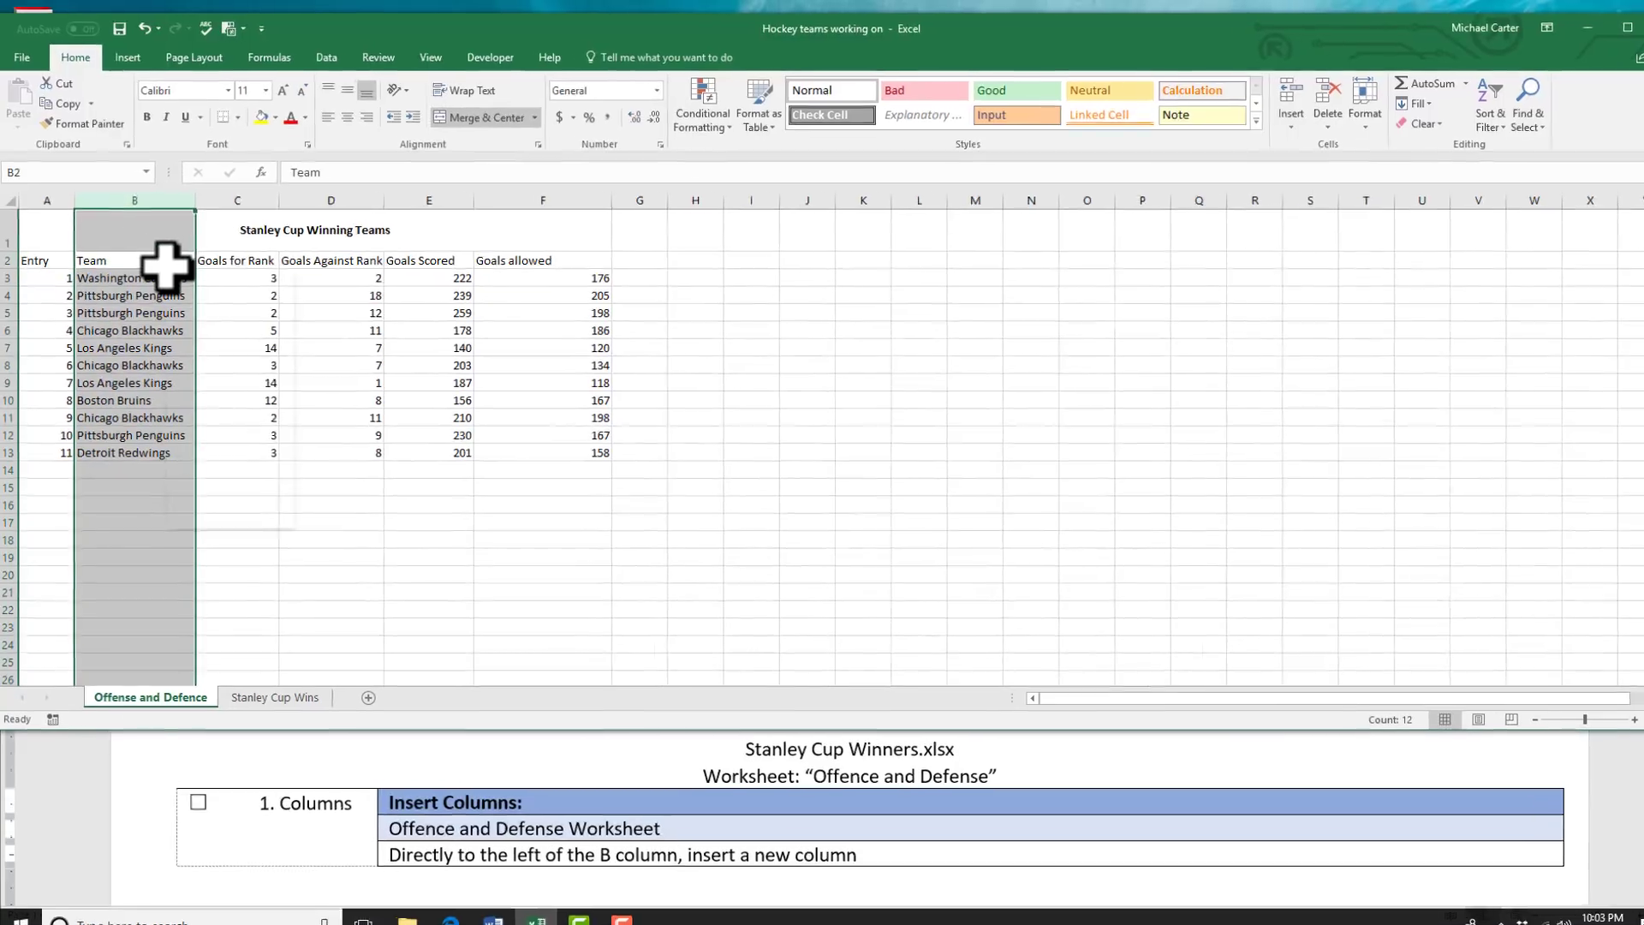
right_click(164, 262)
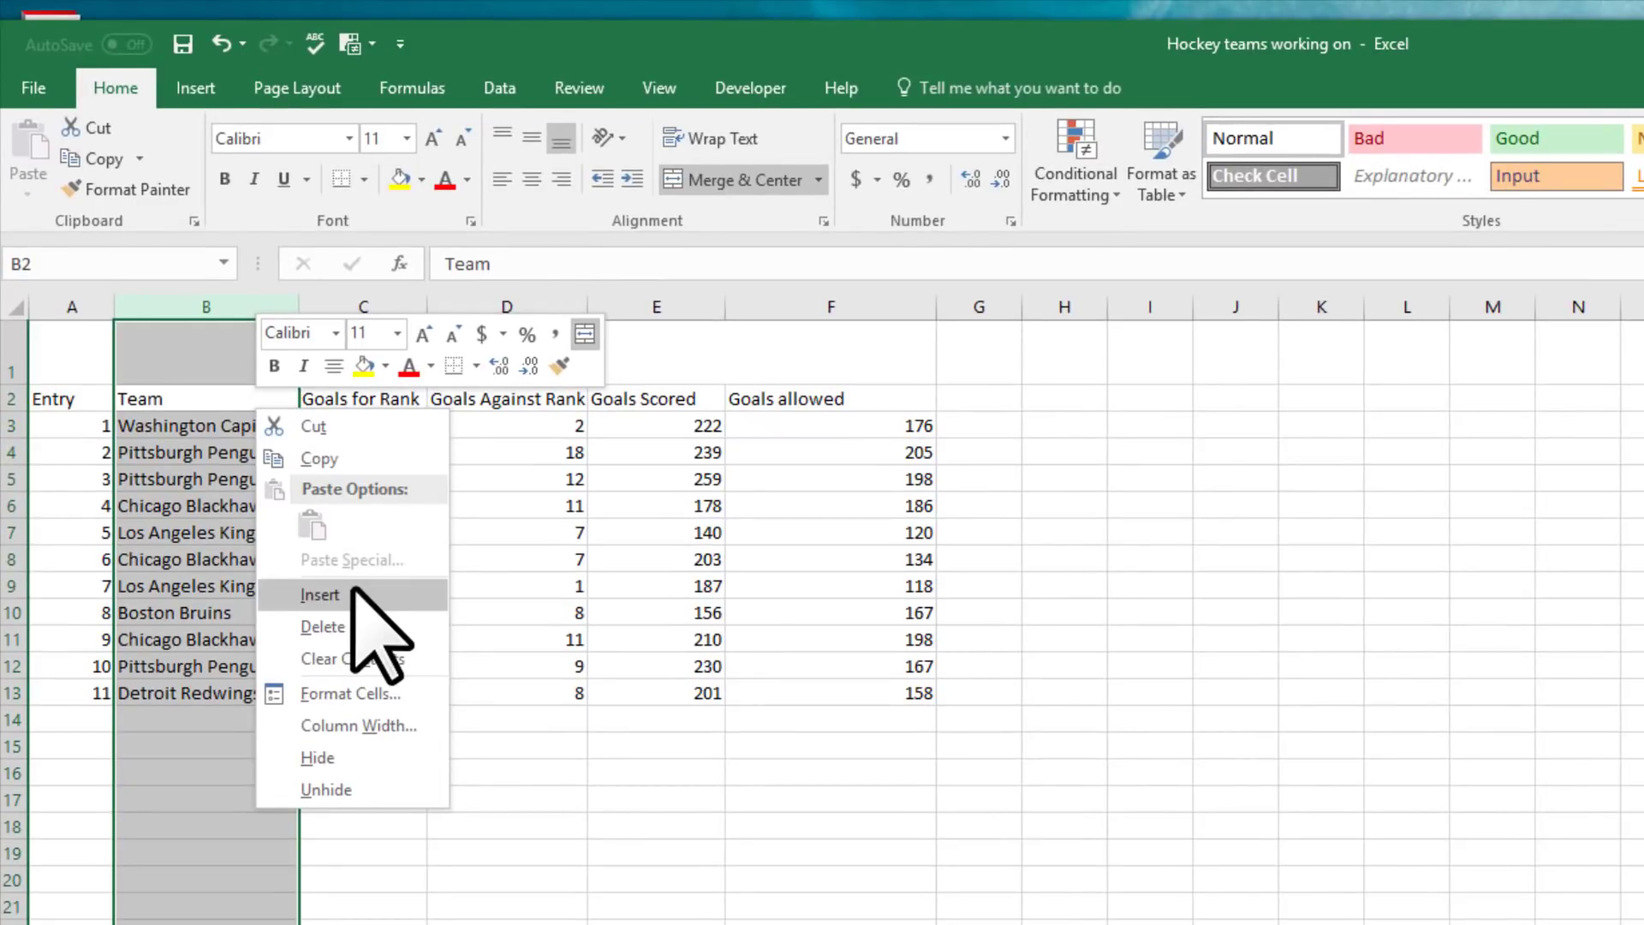
left_click(352, 593)
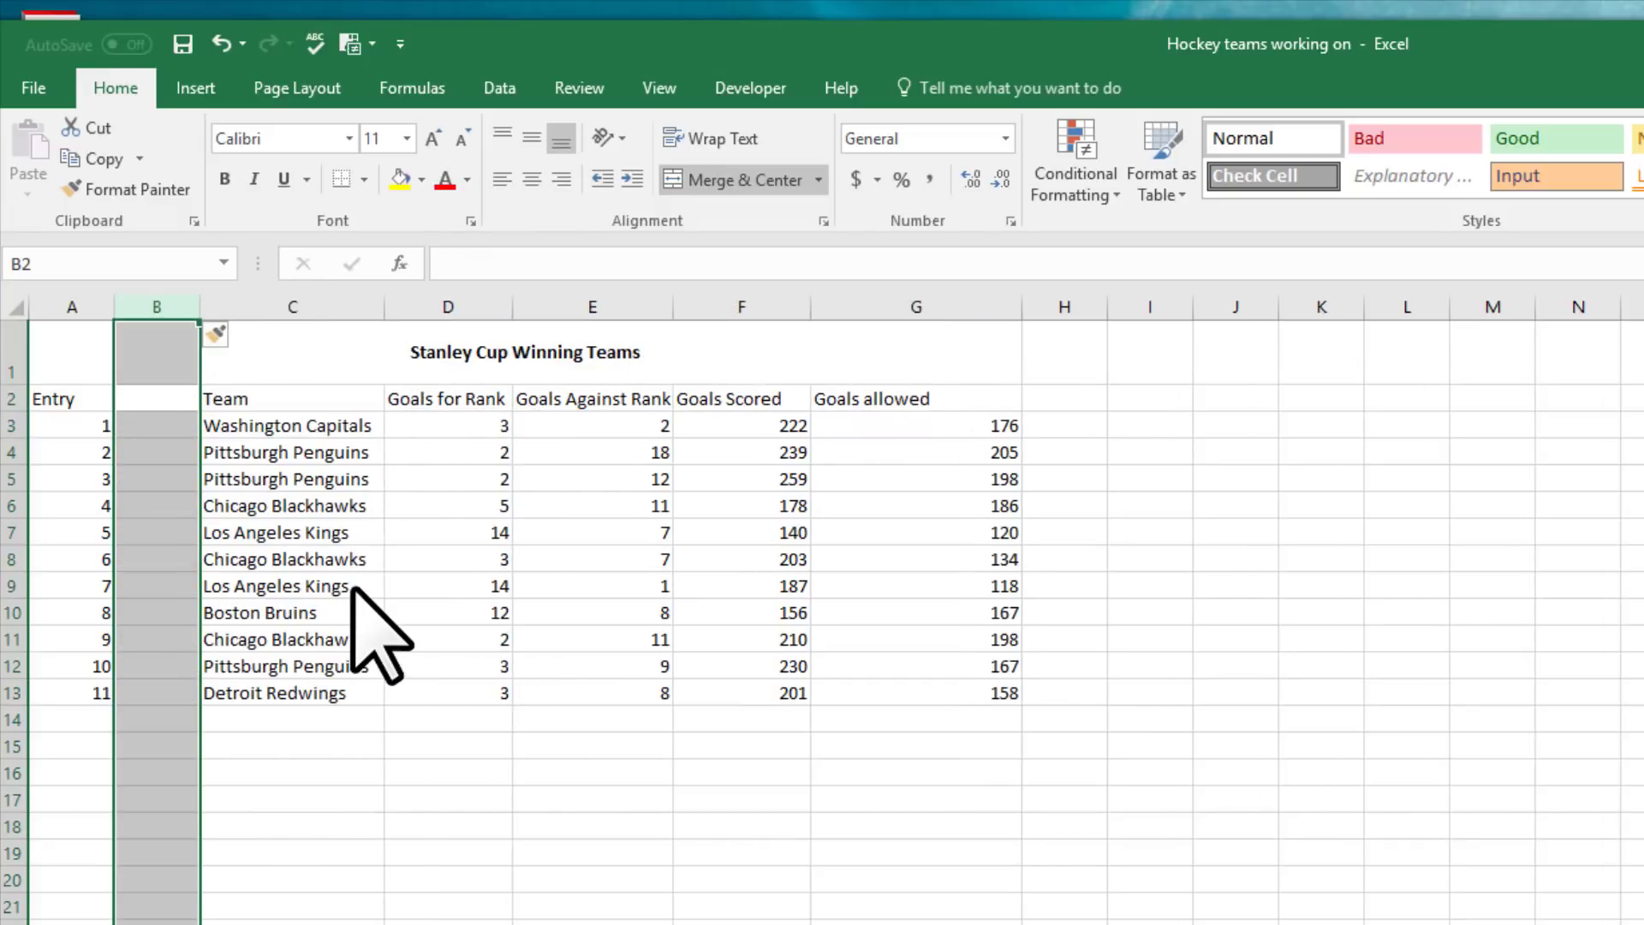
left_click(147, 395)
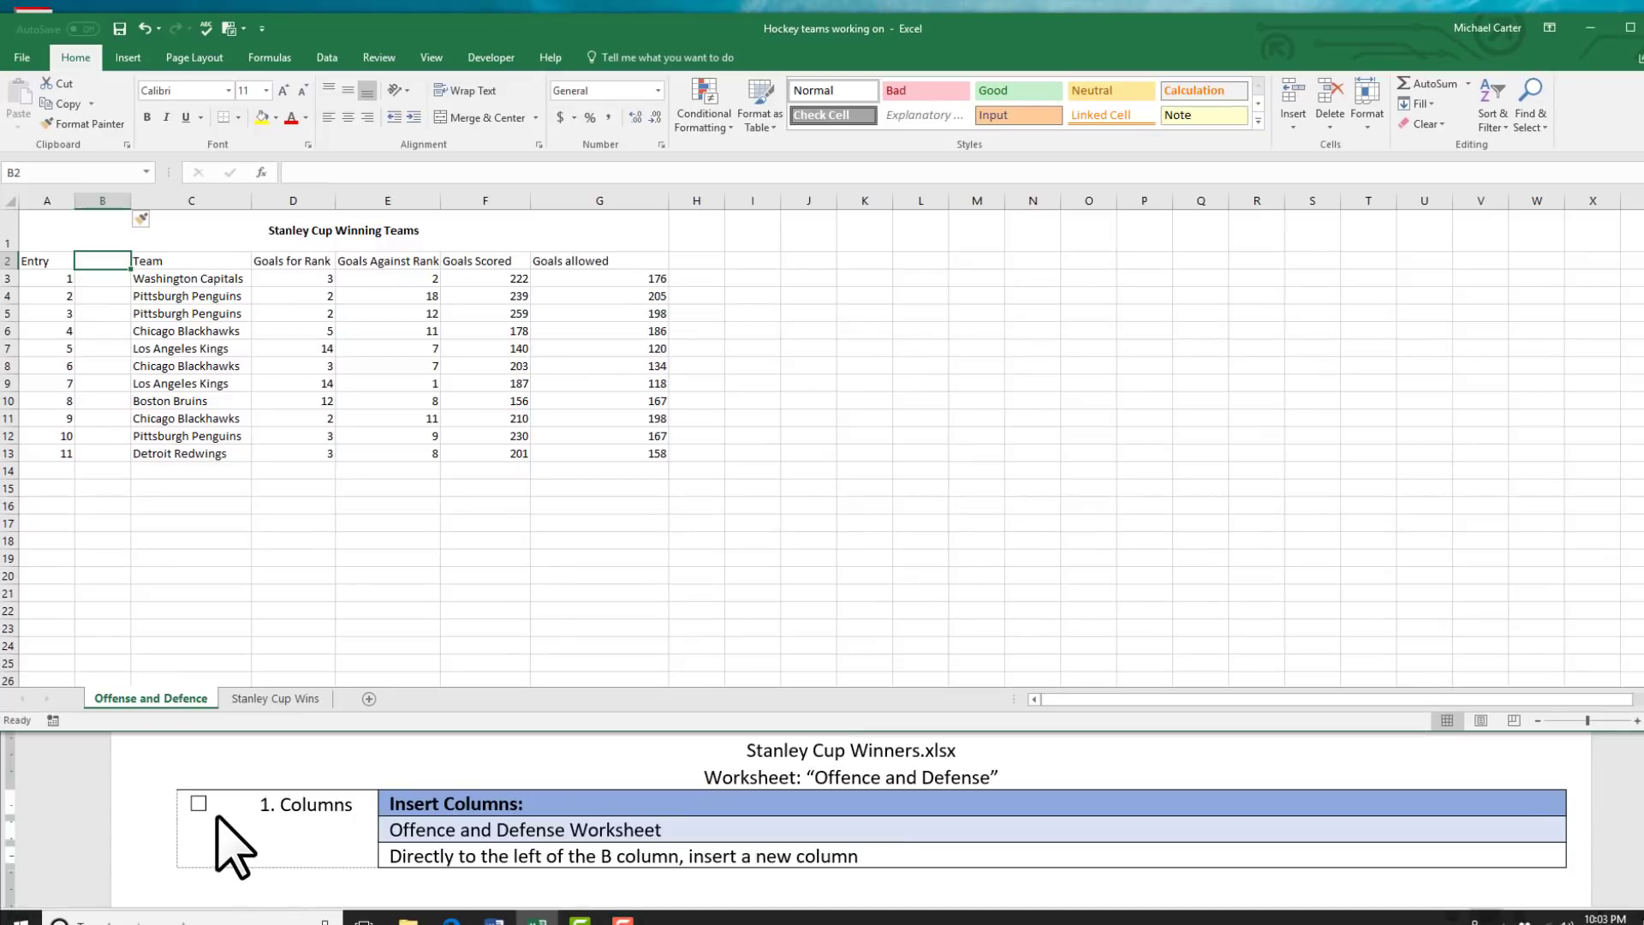
Switch to the Instructions document in Word, check off task 1 Columns, and bring task 2 Data into view.
left_click(197, 807)
left_click(198, 804)
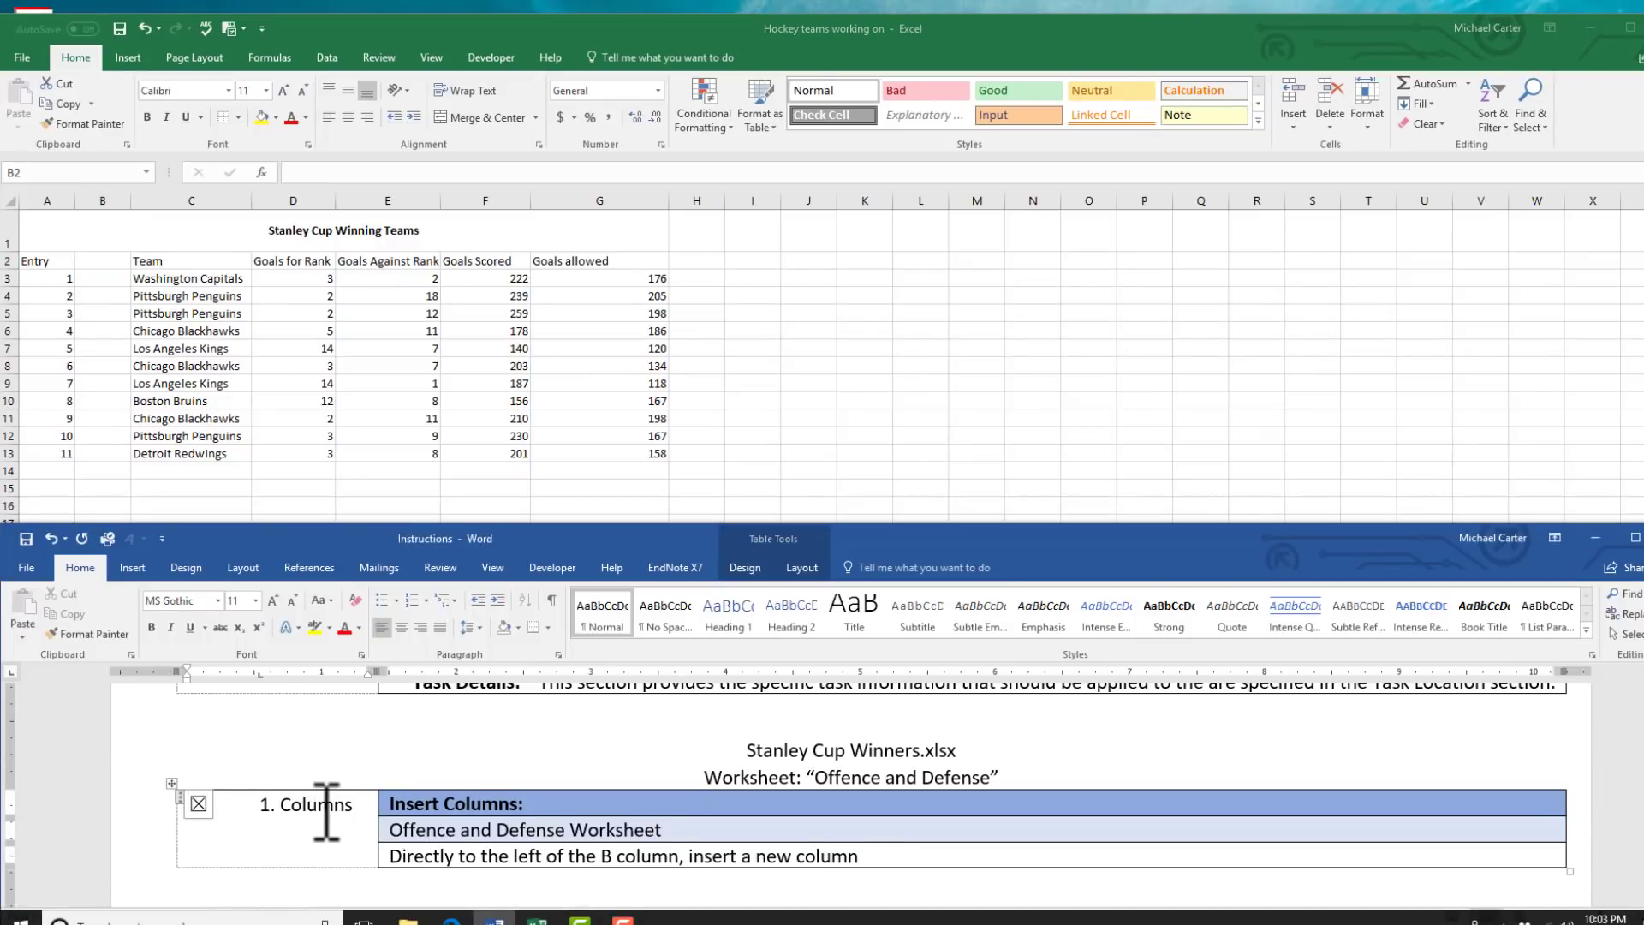
scroll(327, 812, "down", 1)
scroll(327, 812, "down", 3)
scroll(327, 811, "up", 1)
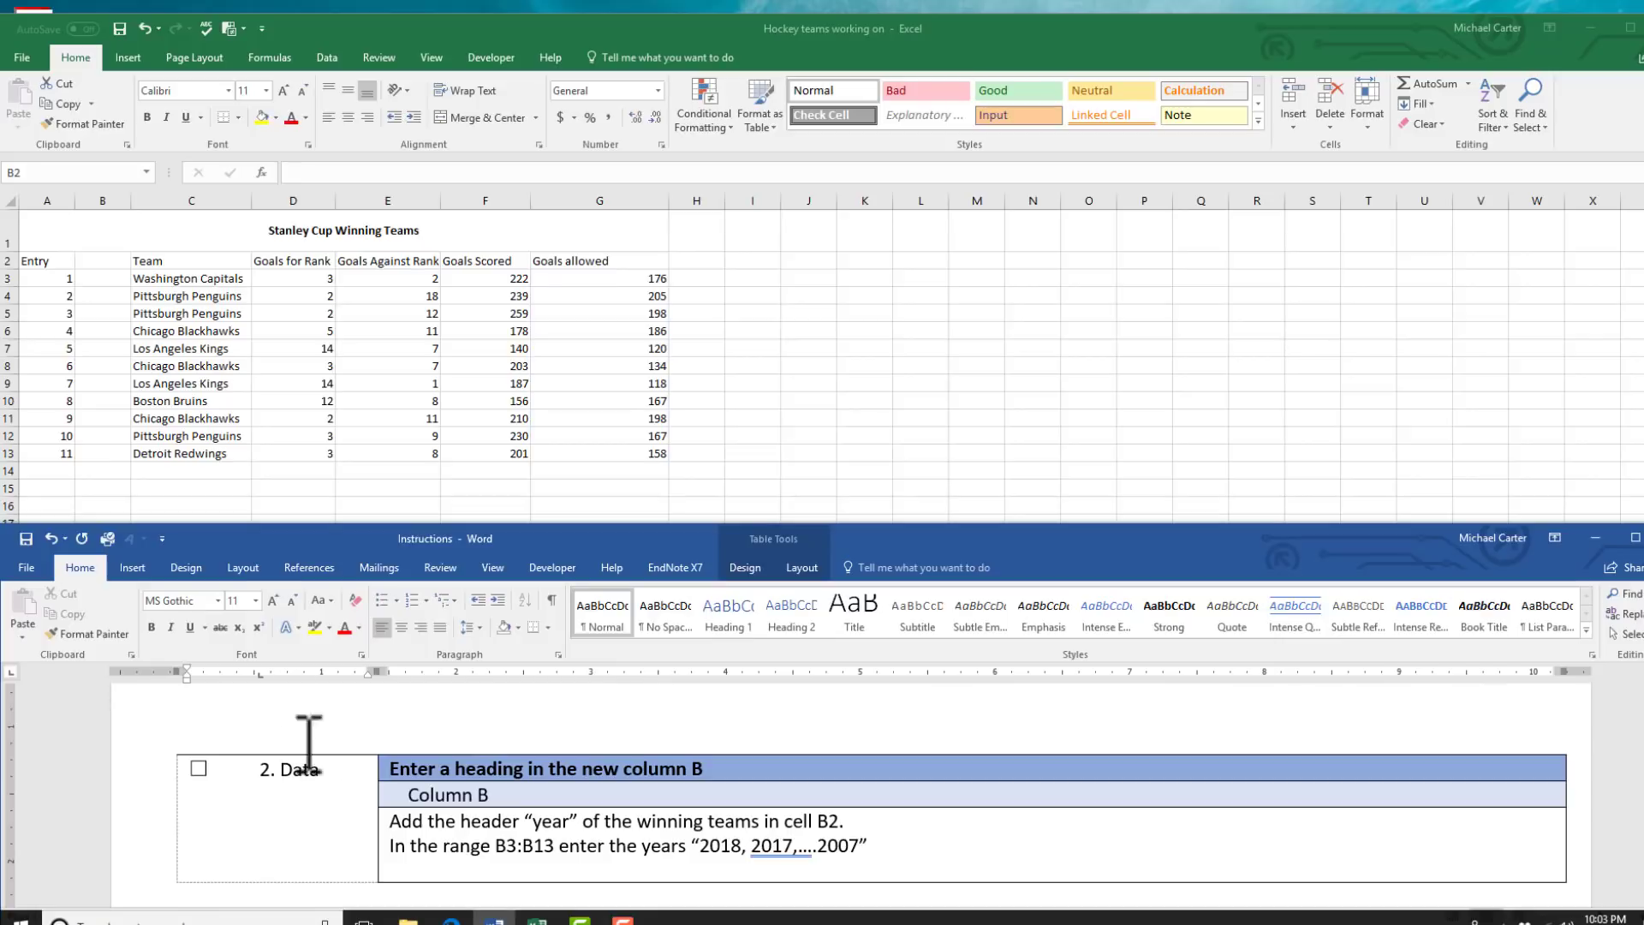
Return to the Excel worksheet and enter the heading "year" in cell B2.
left_click(100, 262)
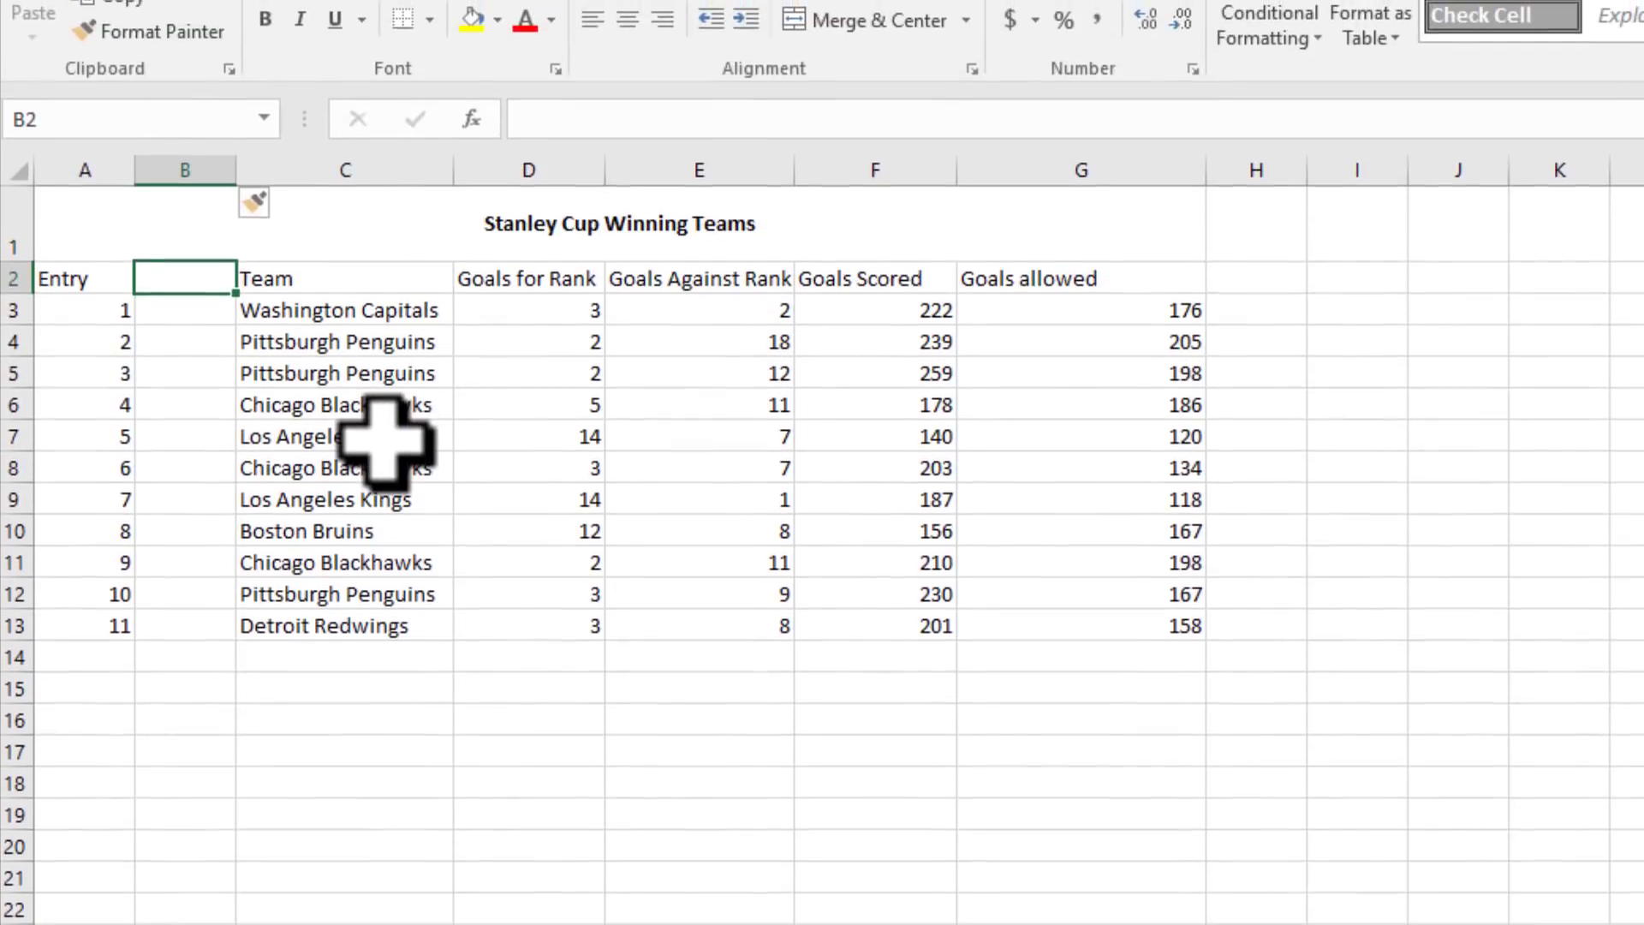
type("year")
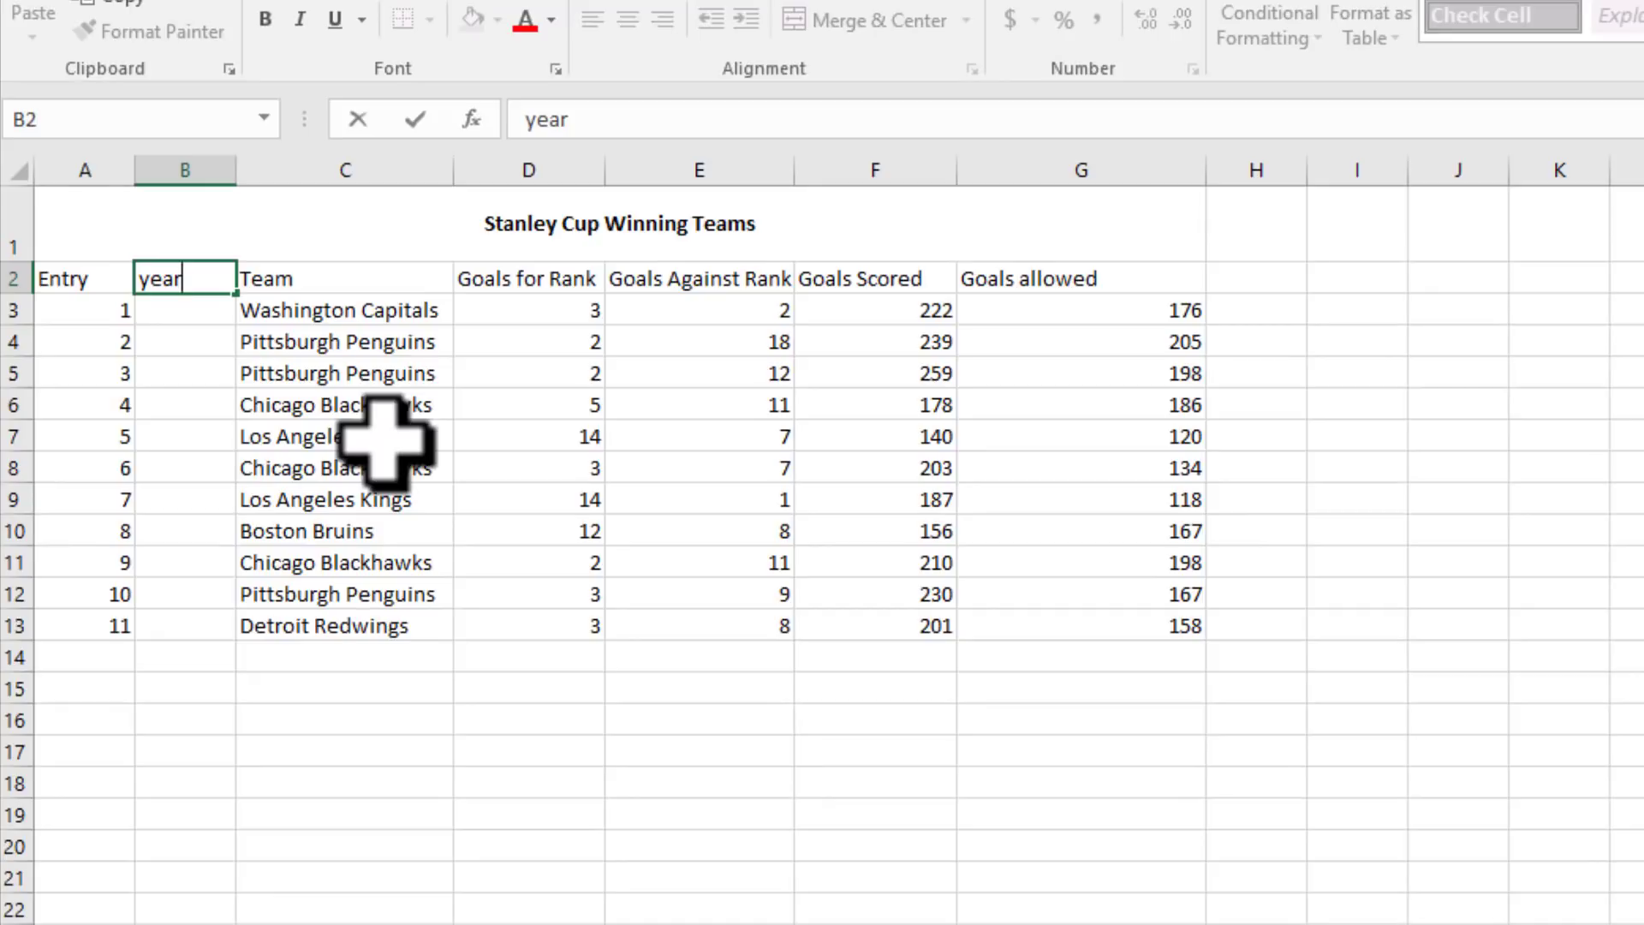
key("Return")
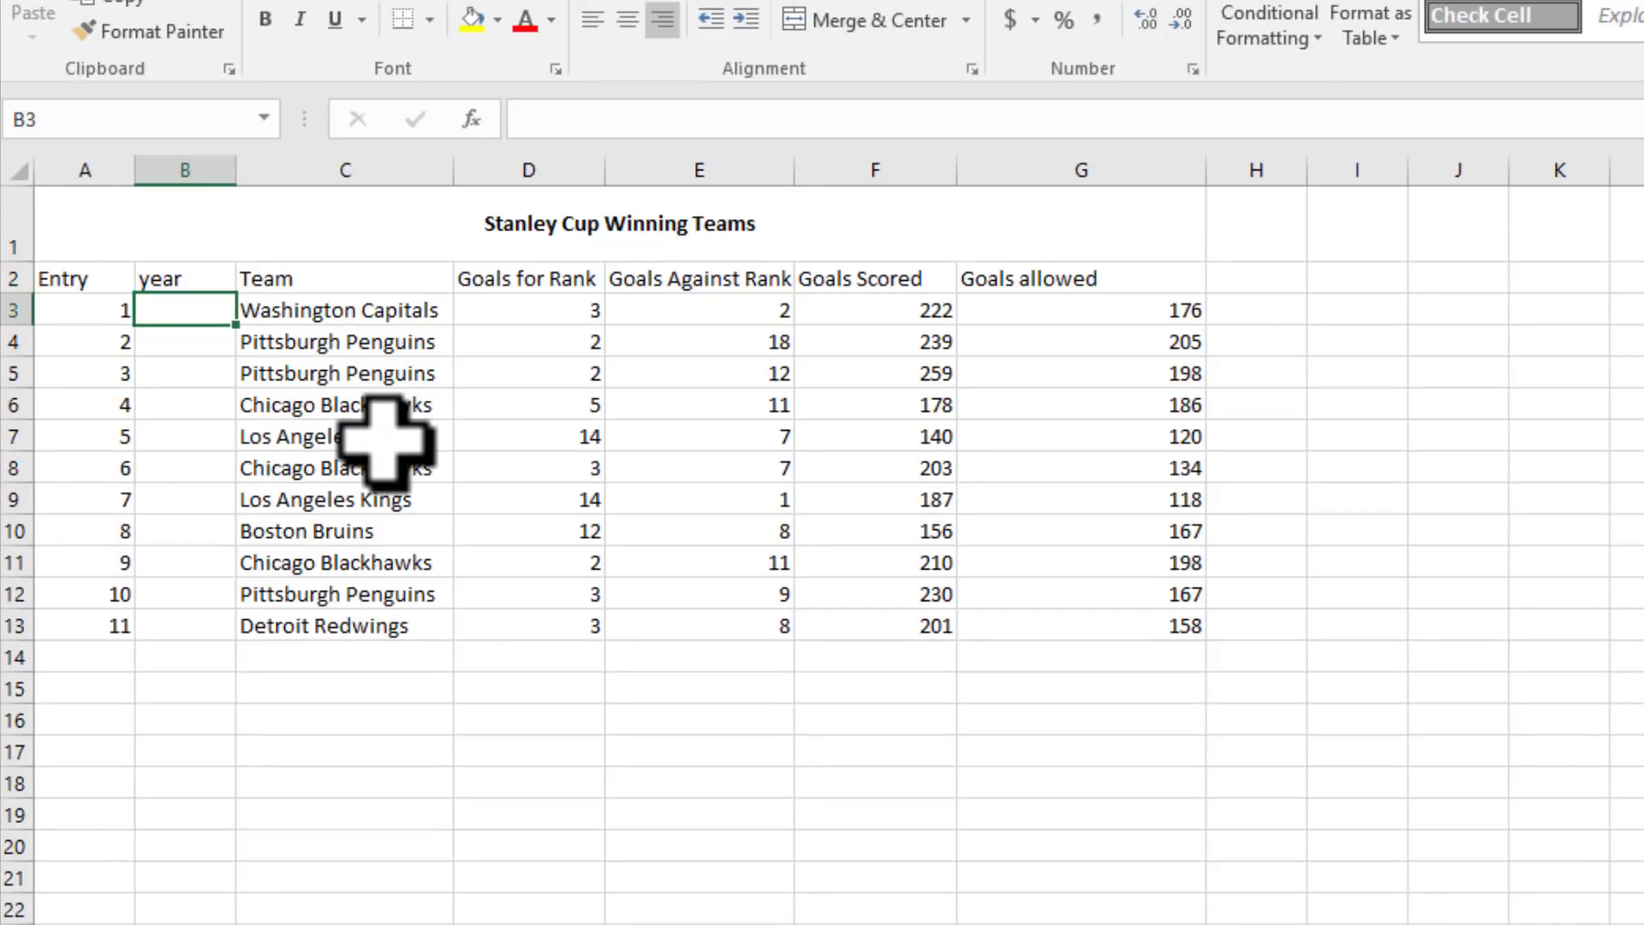
Enter 2018 in B3 and 2017 in B4, and extend the descending year series through B13.
type("2018")
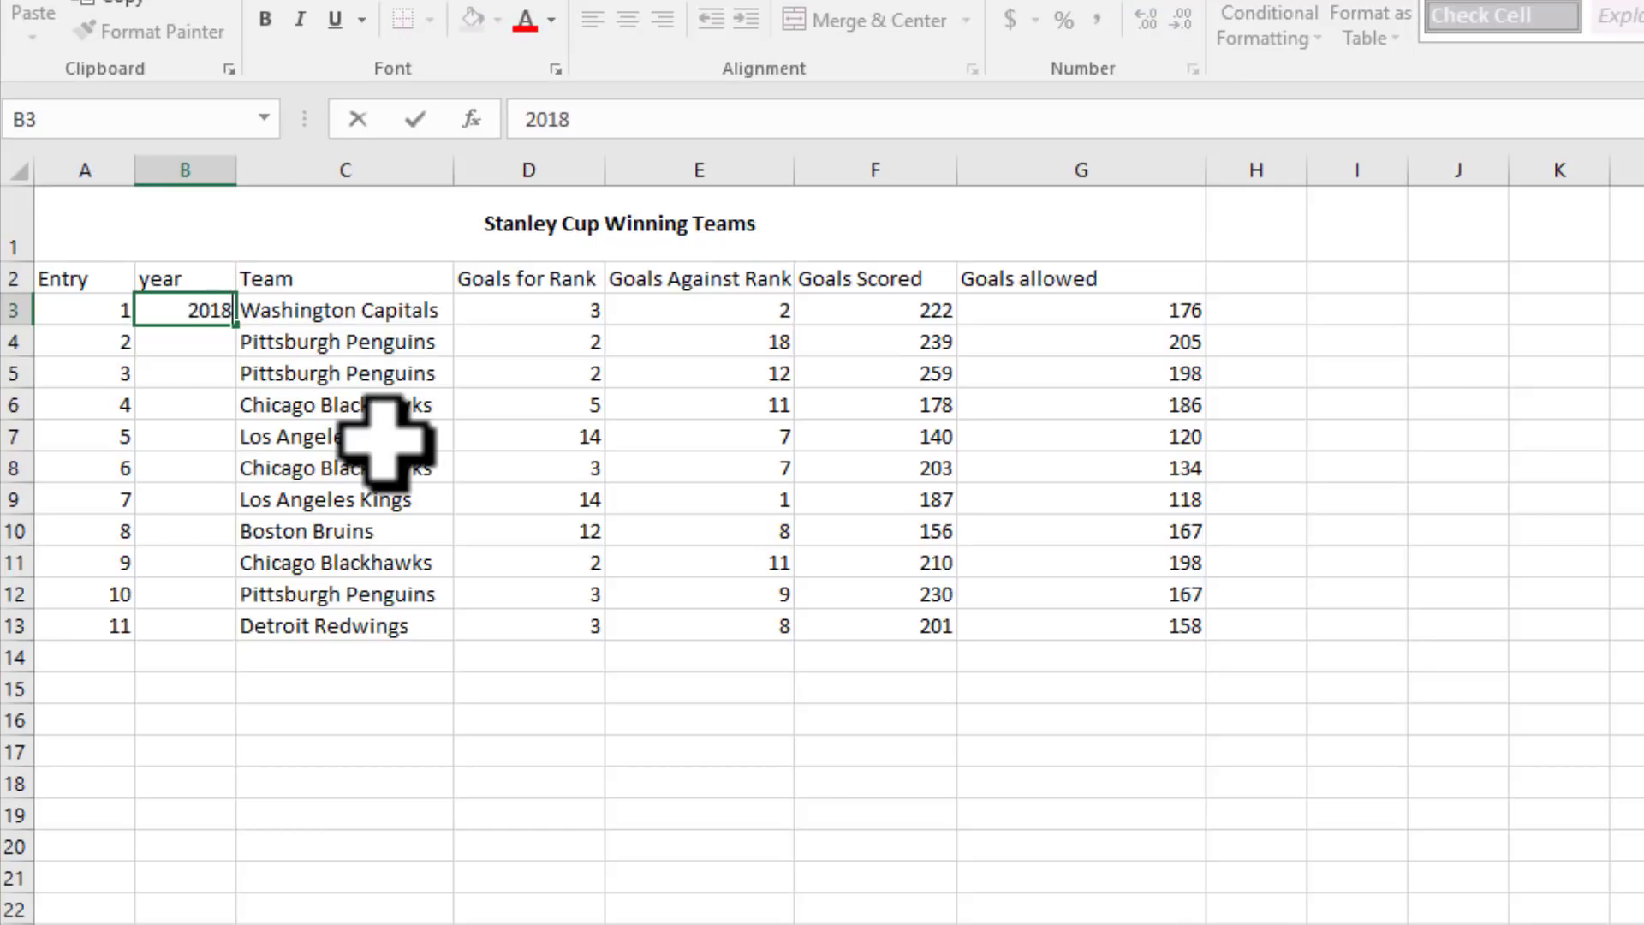
key("Return")
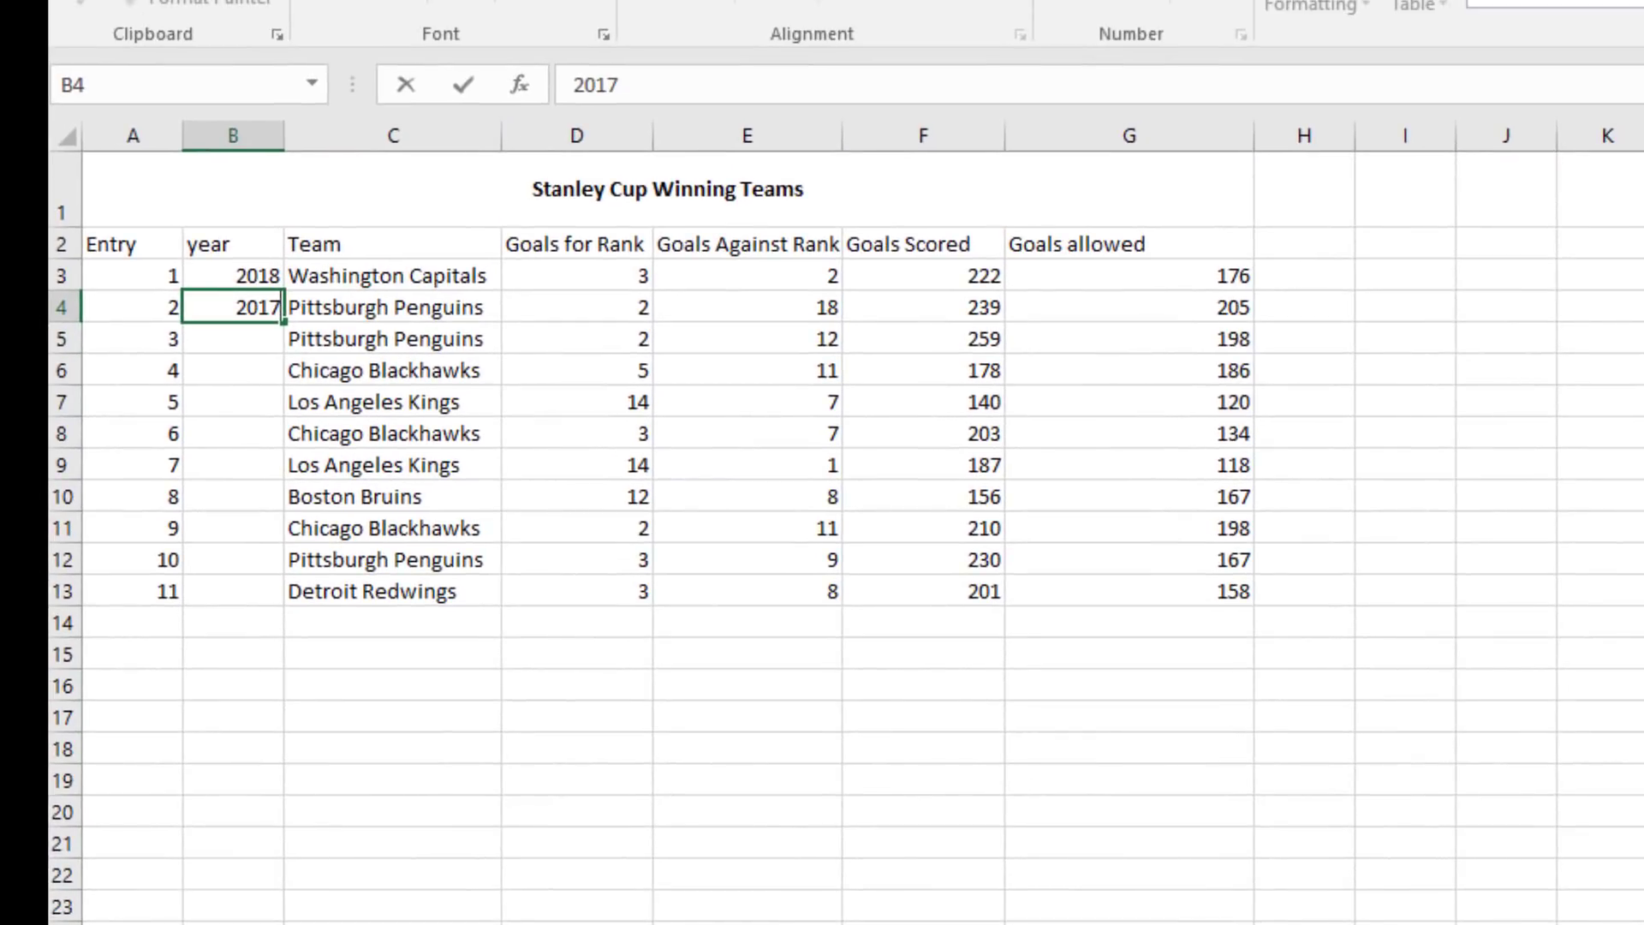
key("Down")
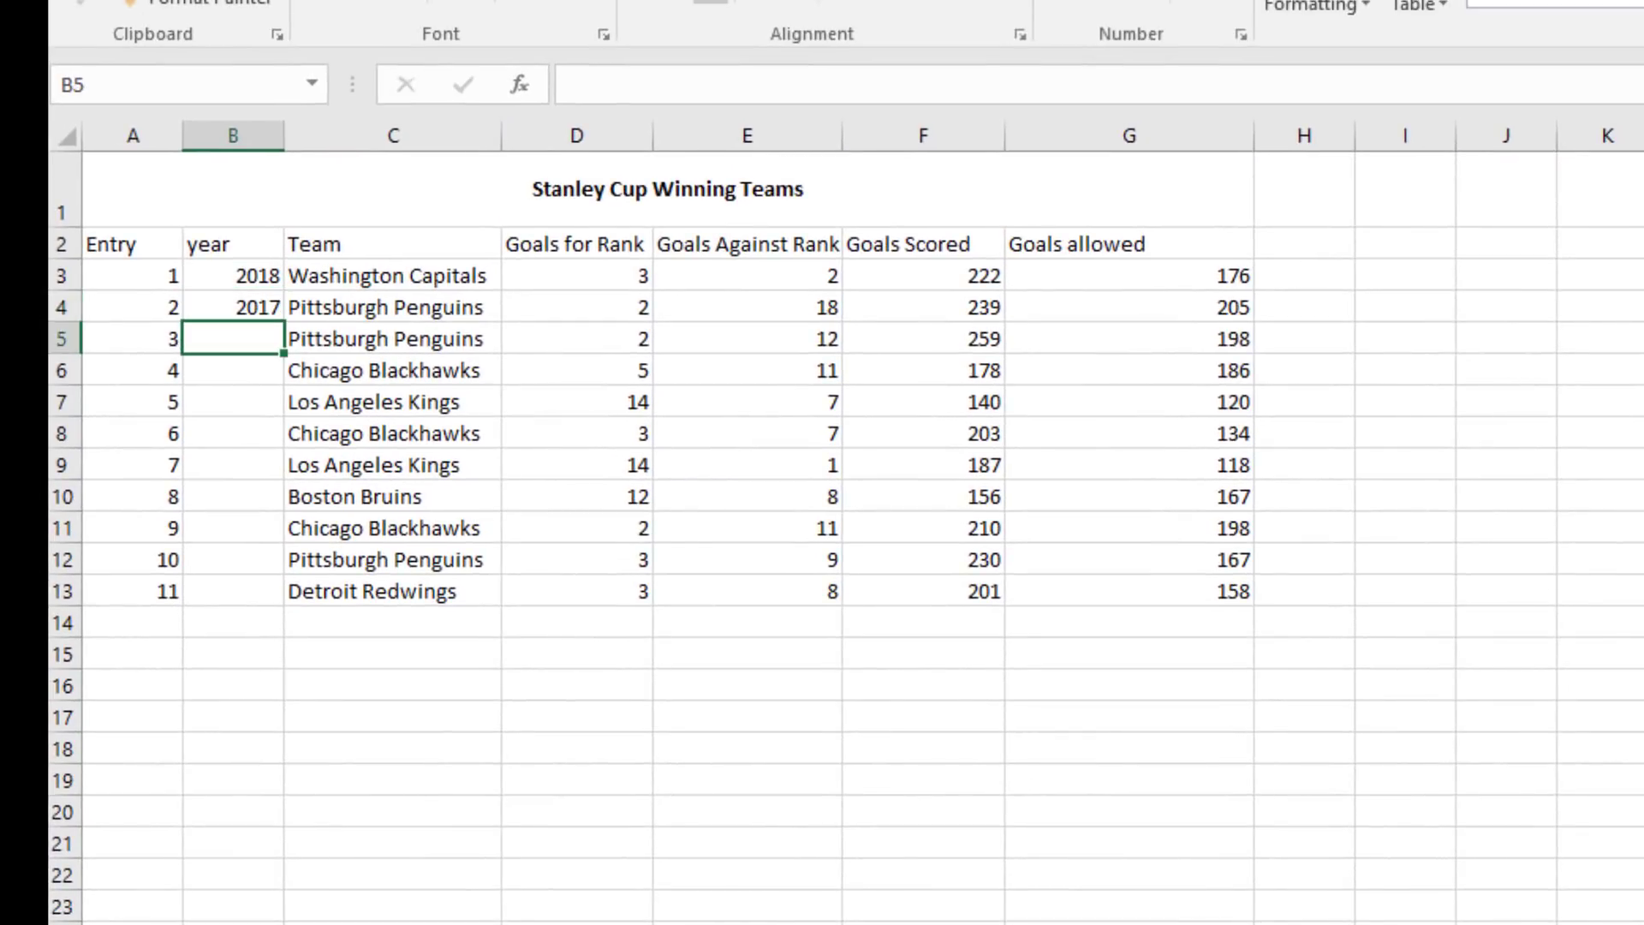
left_click(261, 277)
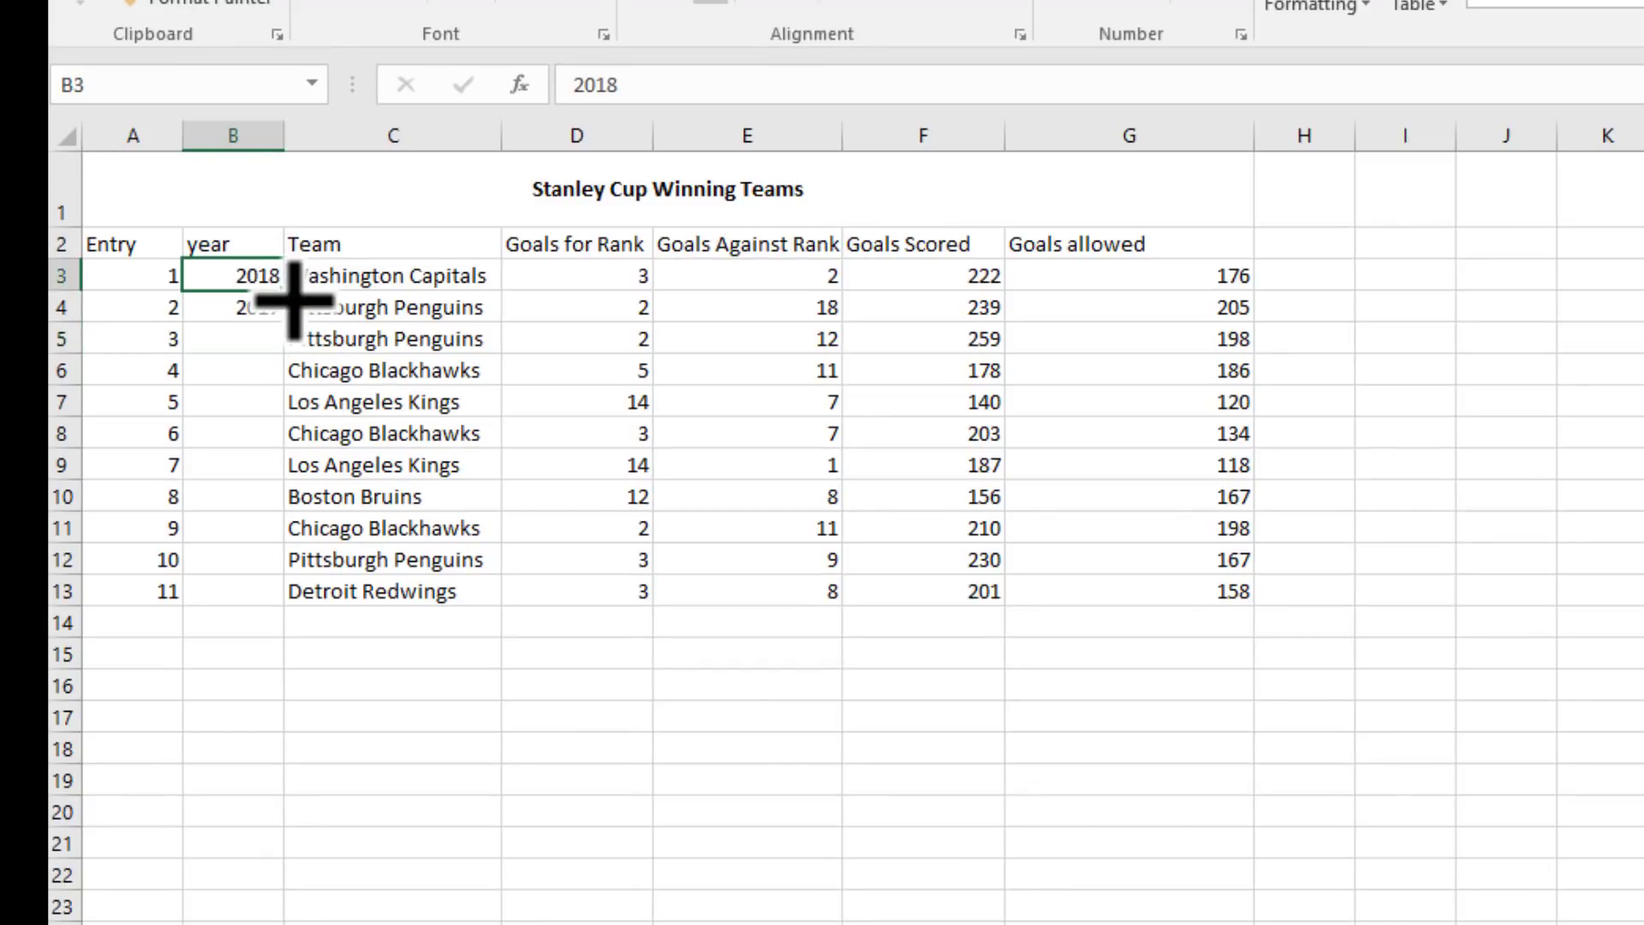
left_click_drag(257, 275, 285, 612)
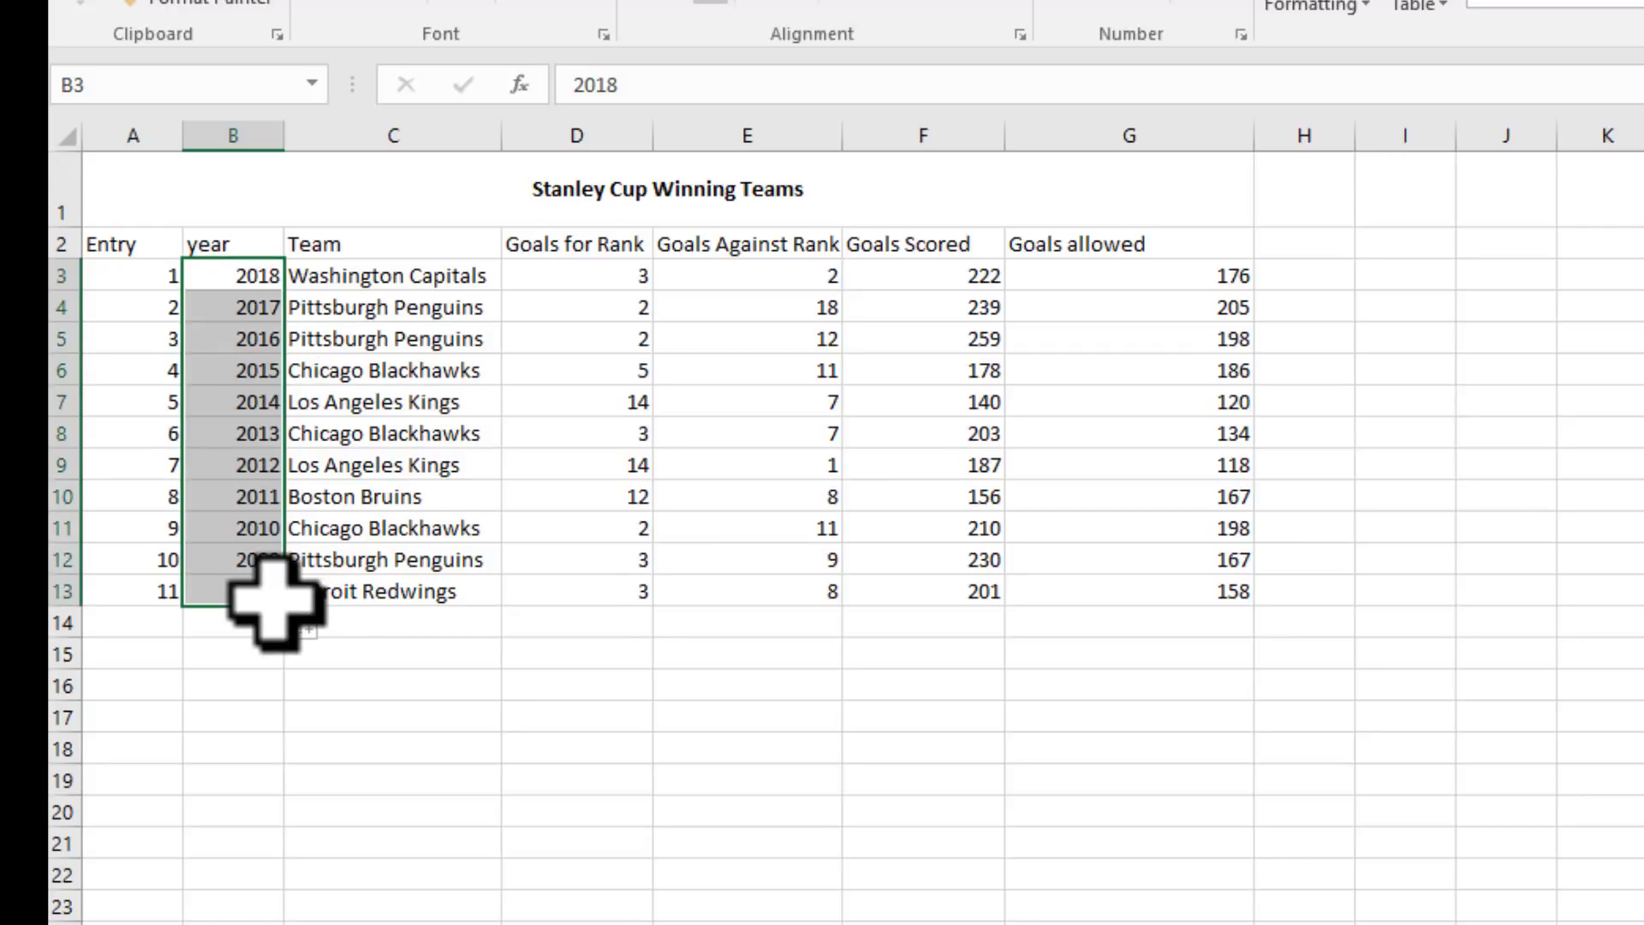
Check off task 2 Data in the Word instructions and bring task 3 Text into view.
key("alt+Tab")
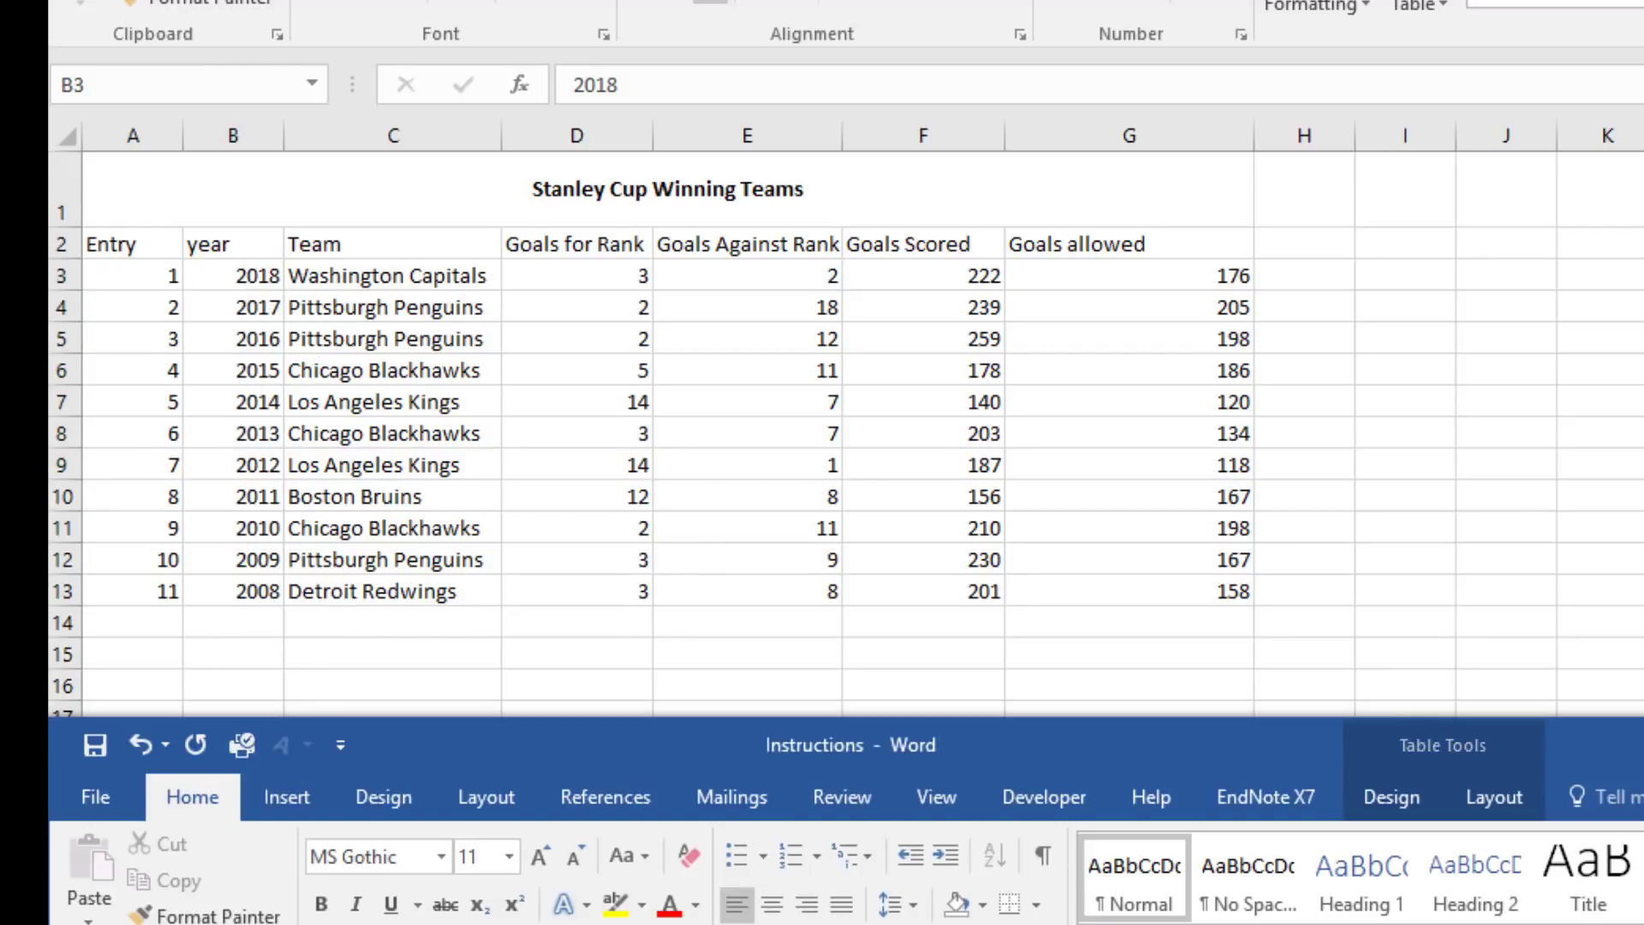
key("alt+Tab")
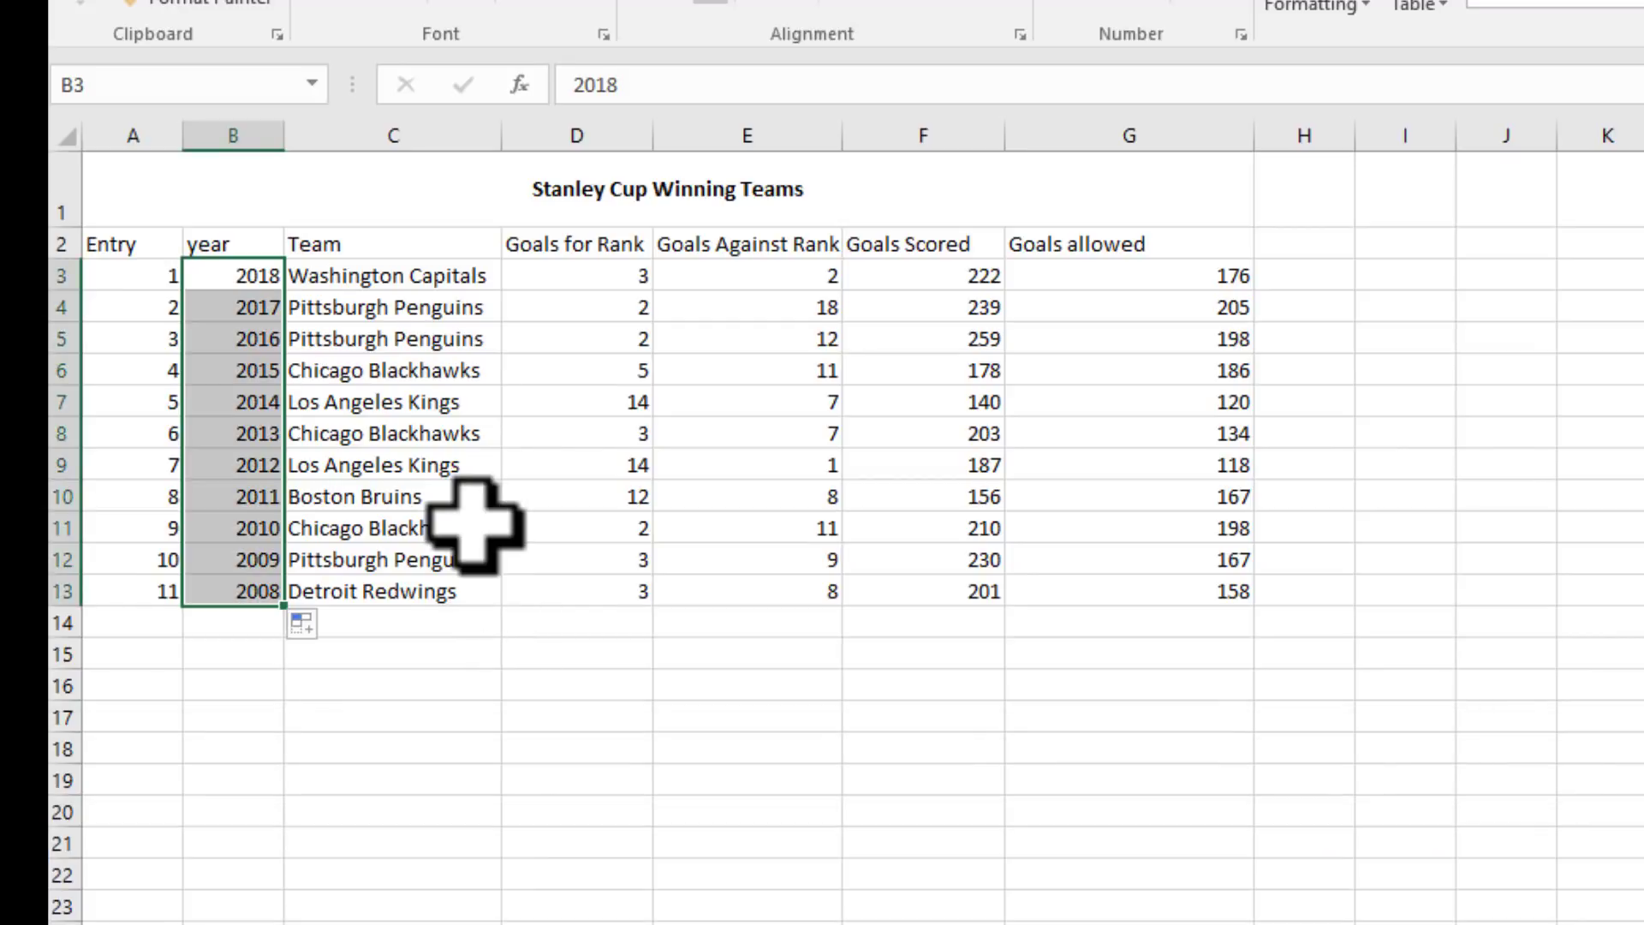
scroll(477, 525, "down", 1)
scroll(475, 531, "down", 4)
scroll(473, 535, "up", 4)
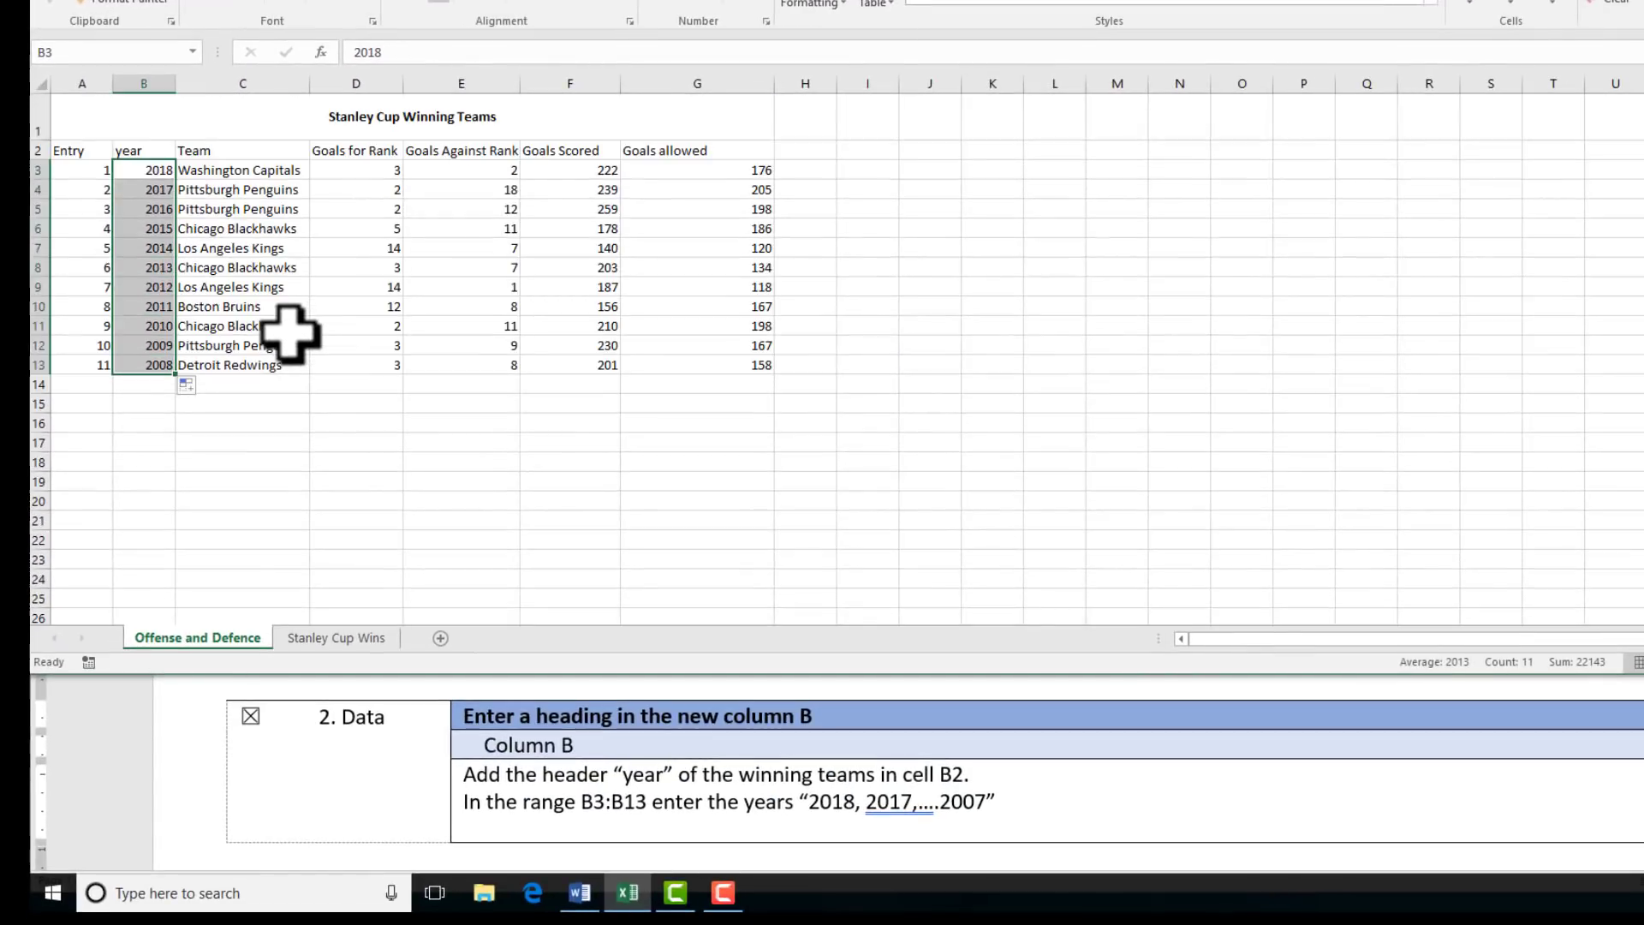
left_click(395, 807)
scroll(398, 809, "down", 3)
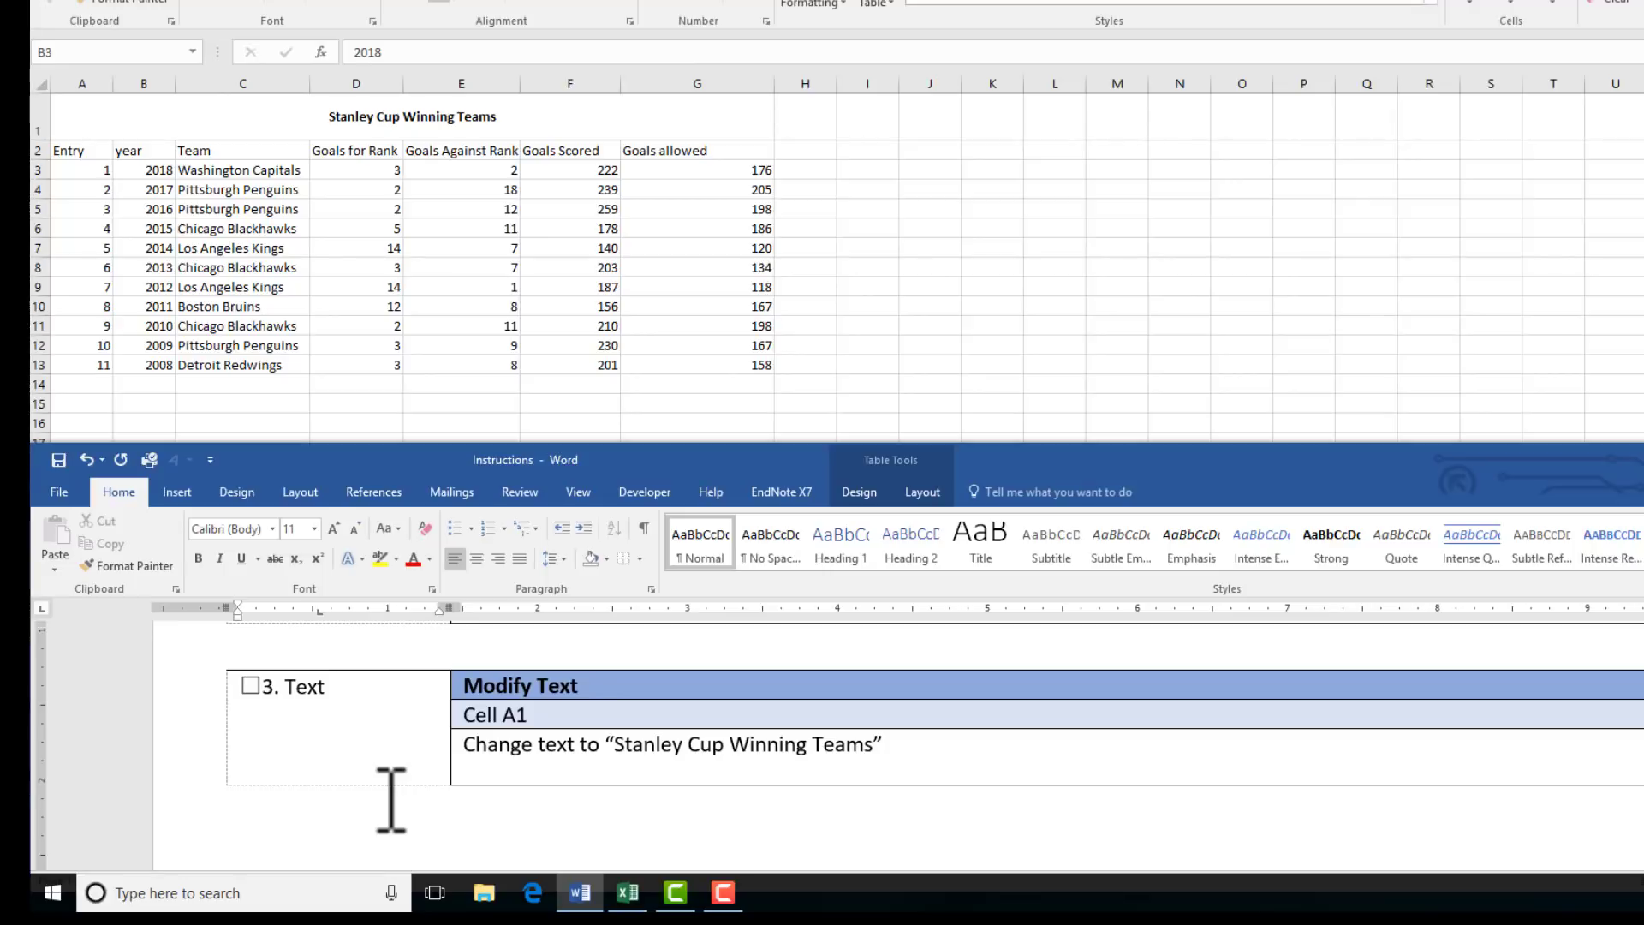
Clear the merged title in cell A1 of the Excel worksheet and replace it with "Best Teams".
left_click(376, 103)
left_click(392, 120)
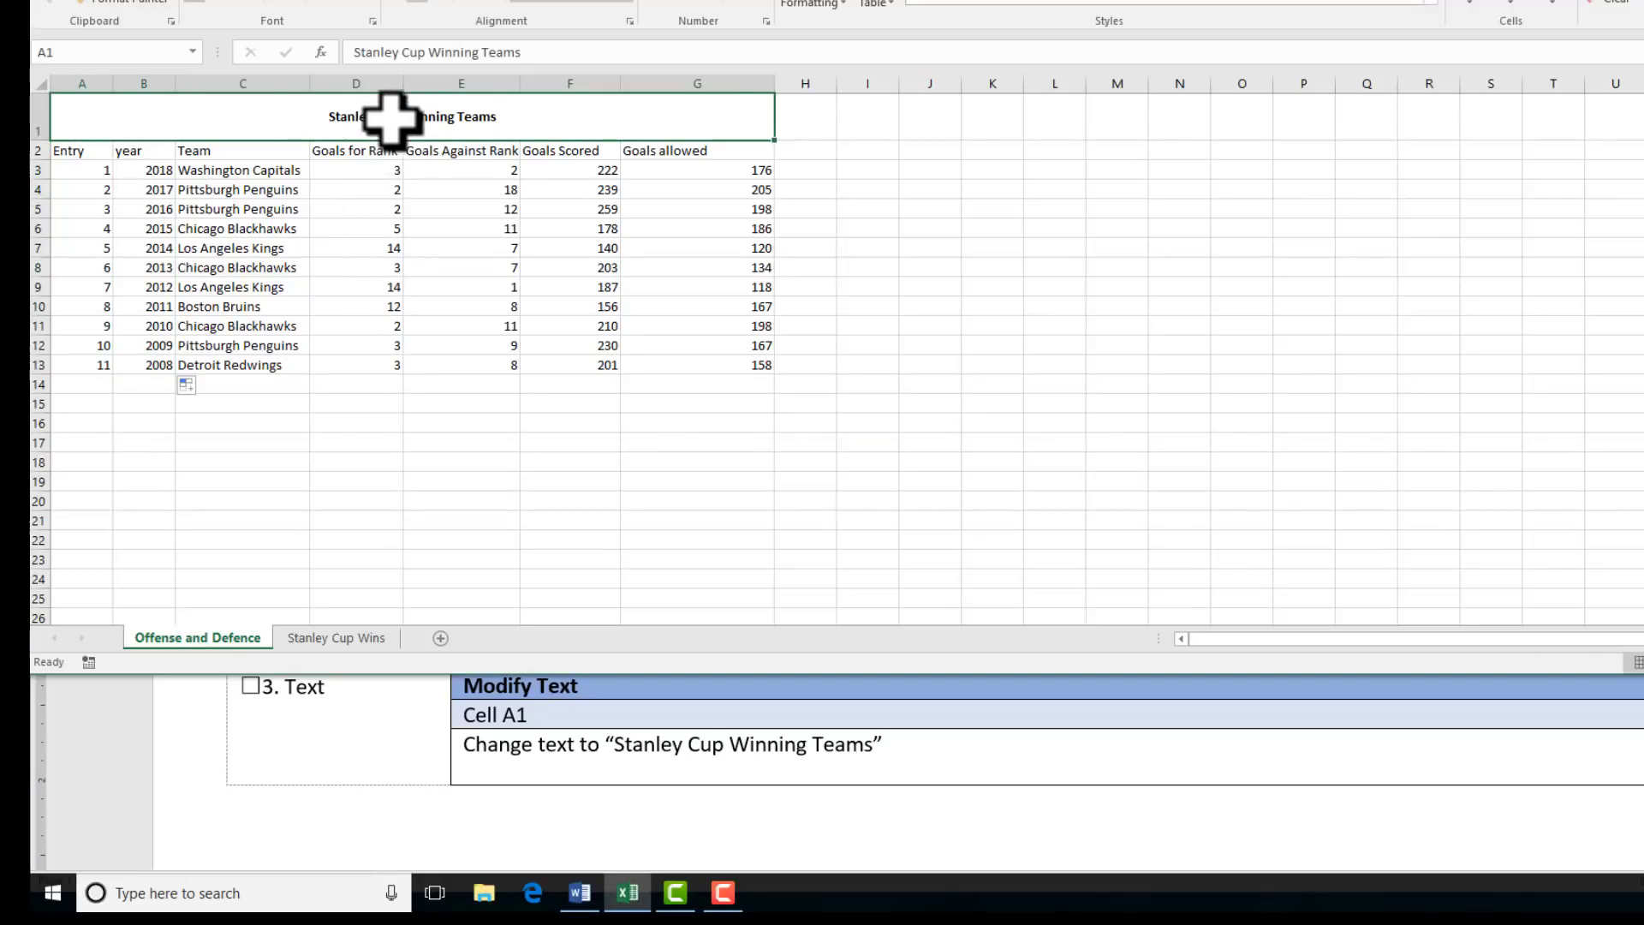
key("Delete")
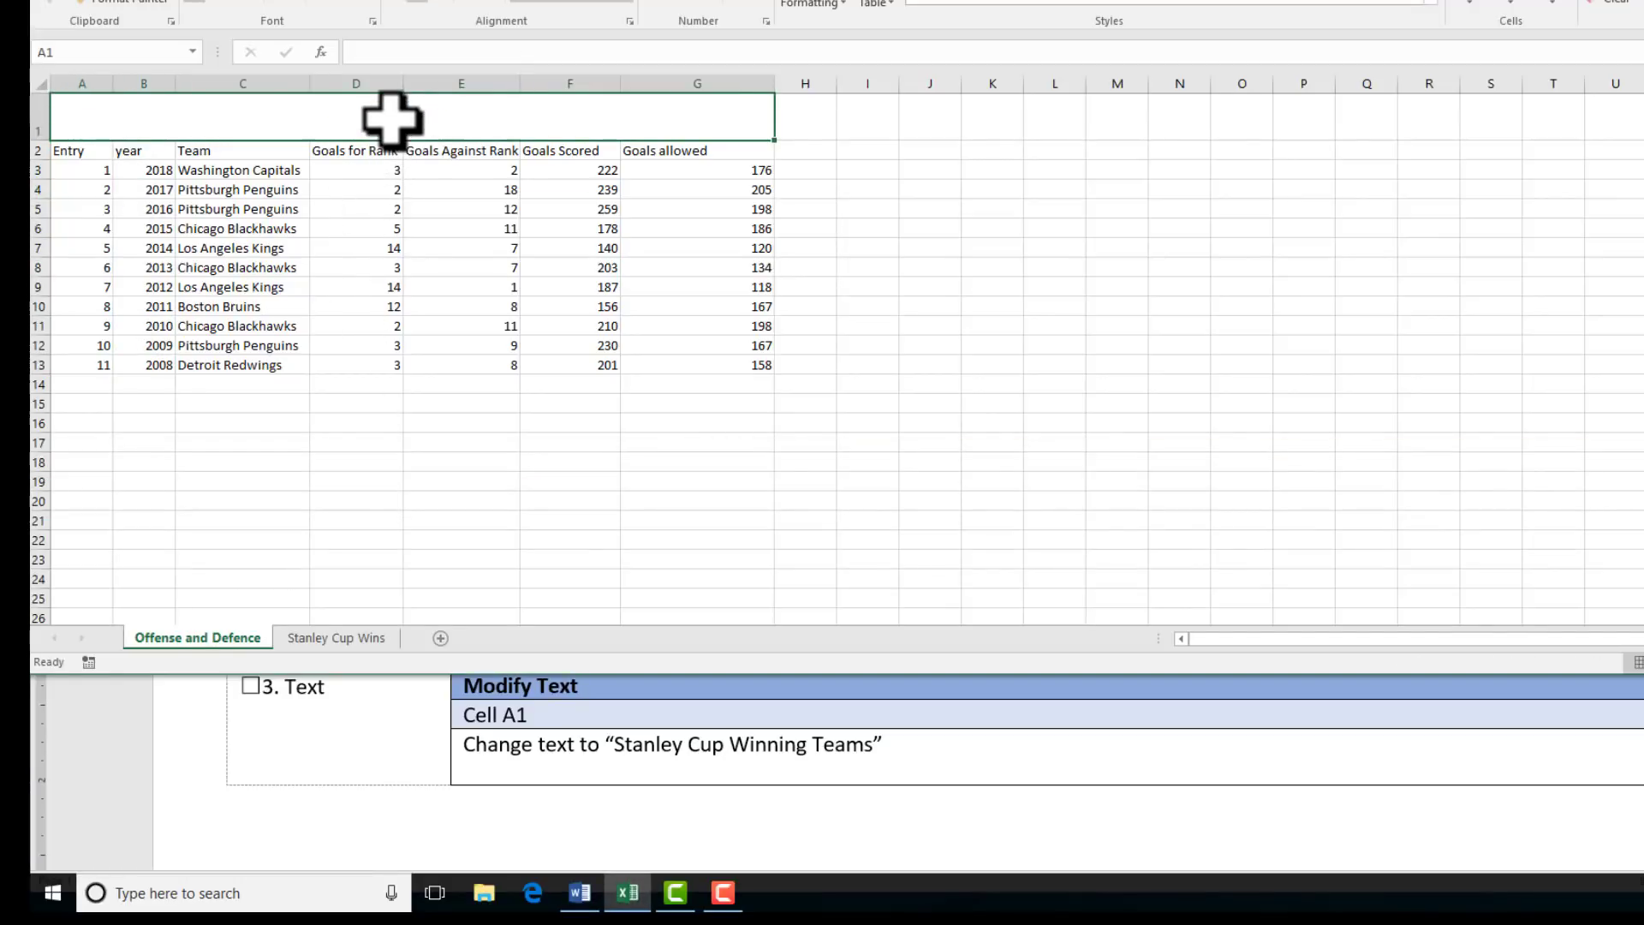
left_click(371, 52)
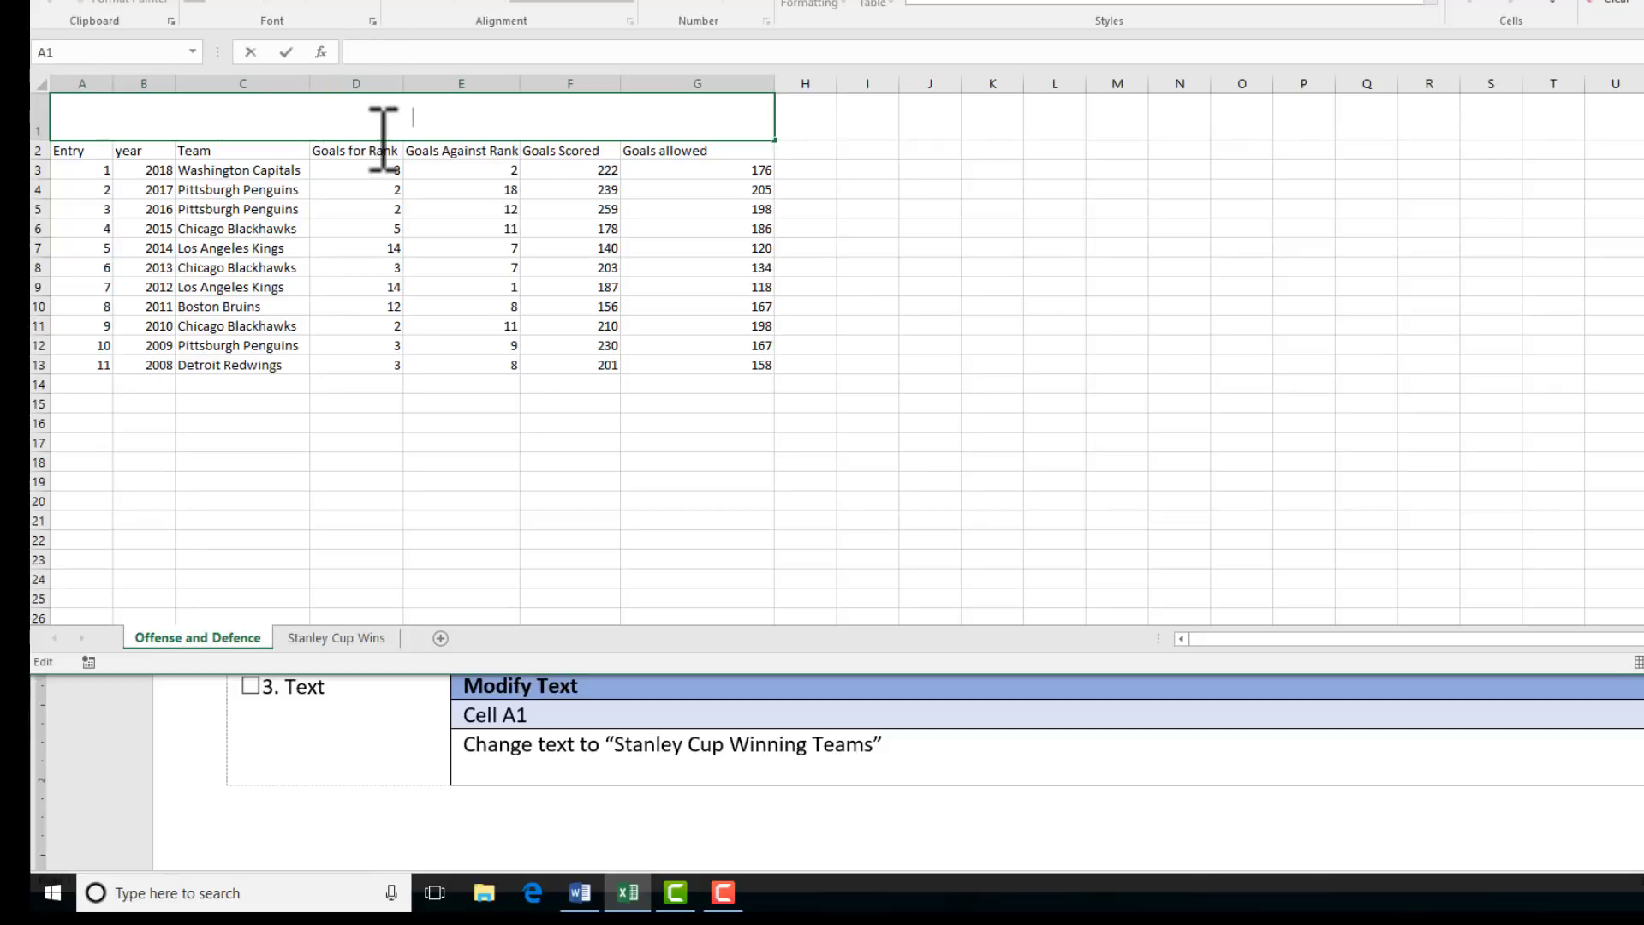
type("B")
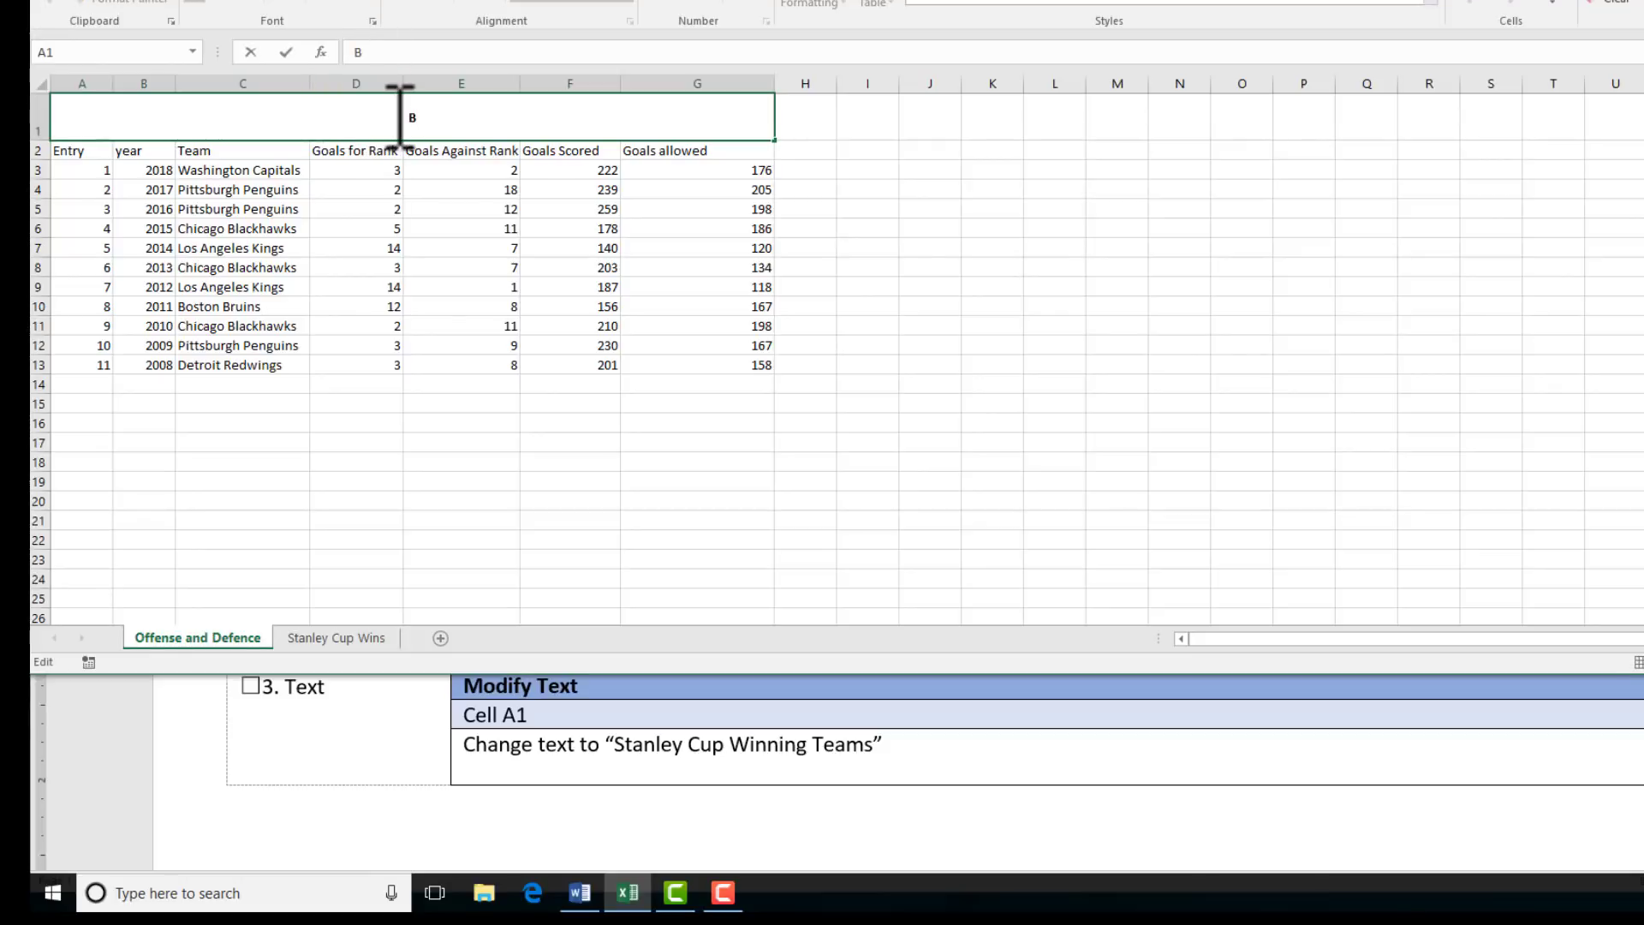
type("est Teams")
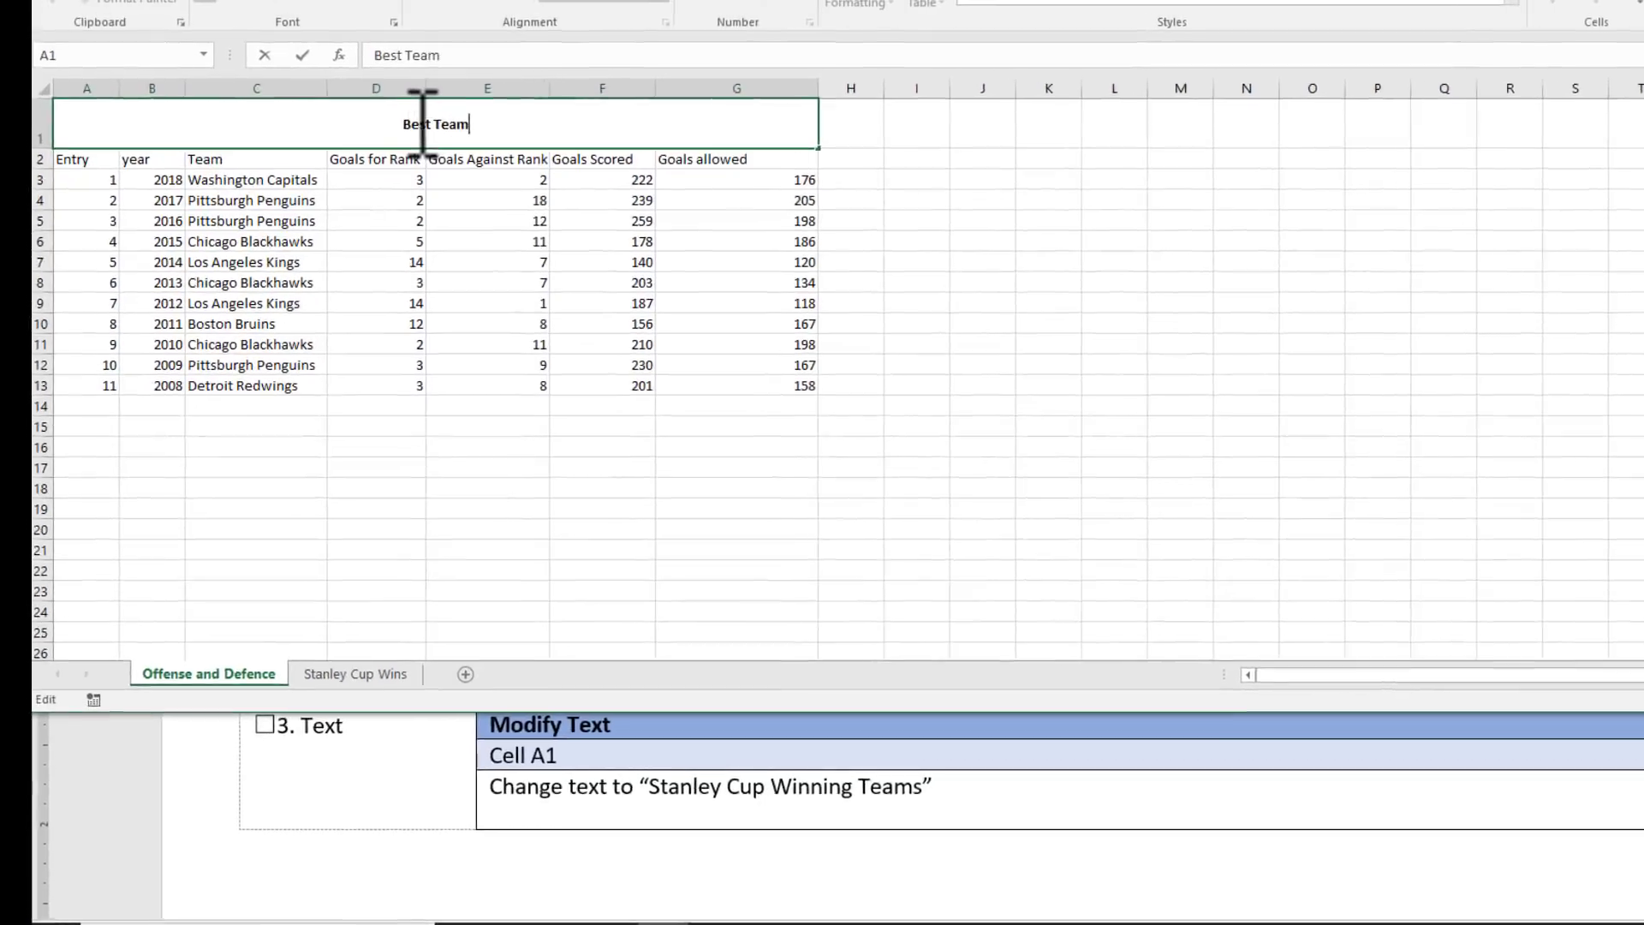
key("ctrl+Return")
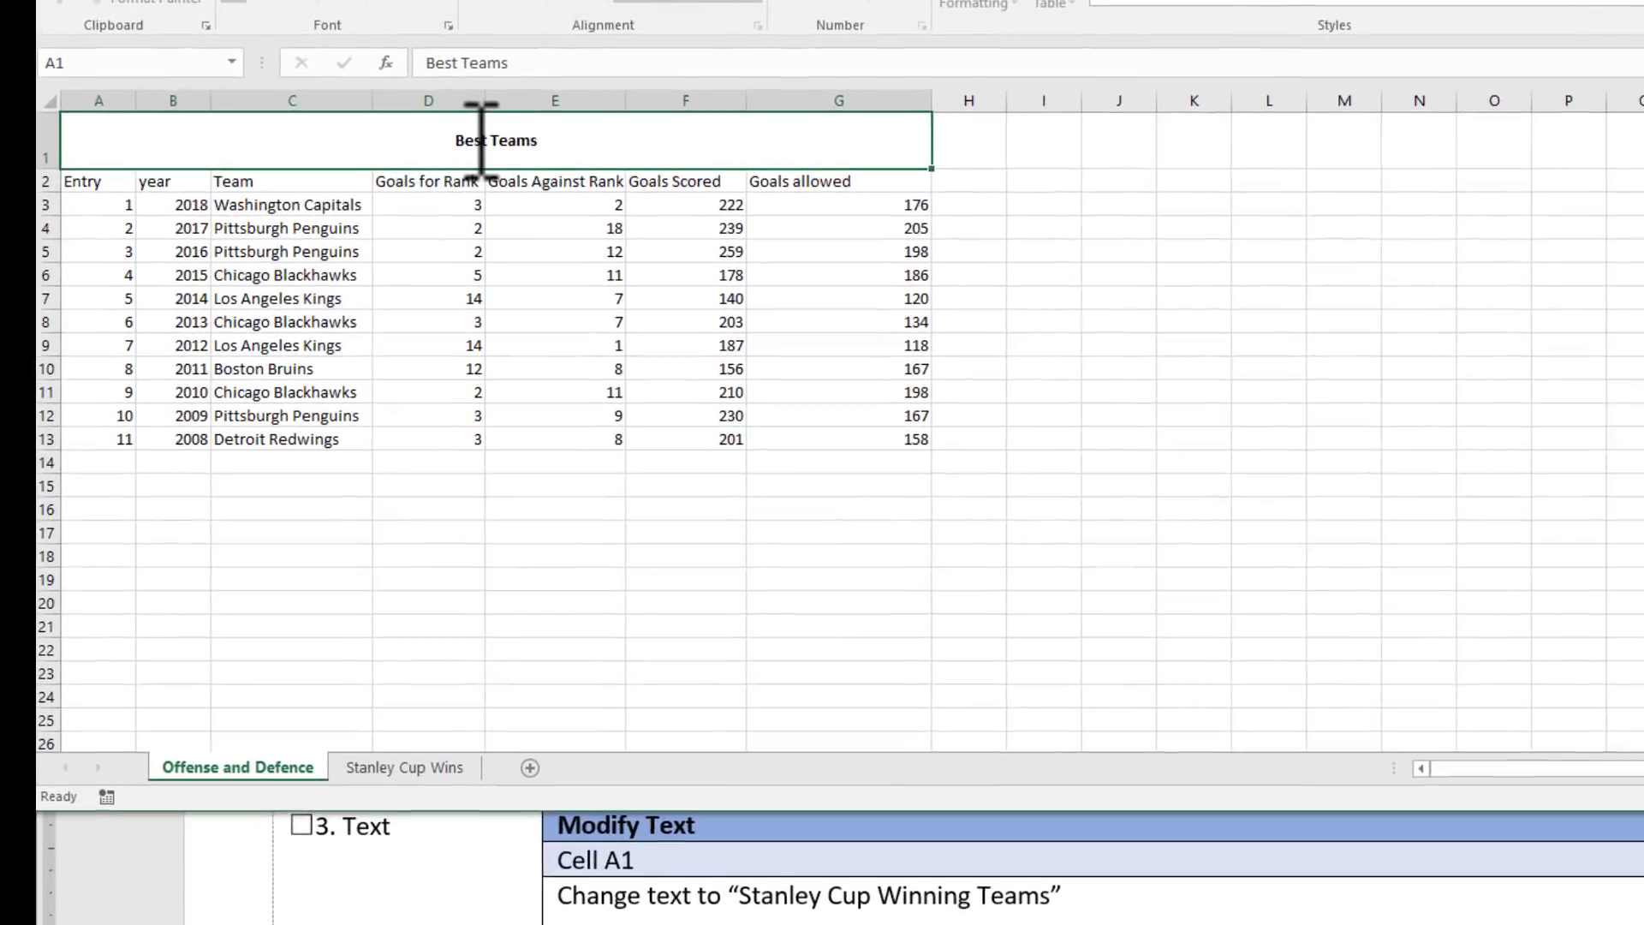
key("Return")
Change the title text in cell A1 to "Stanley Cup Winning Teams".
left_click(475, 145)
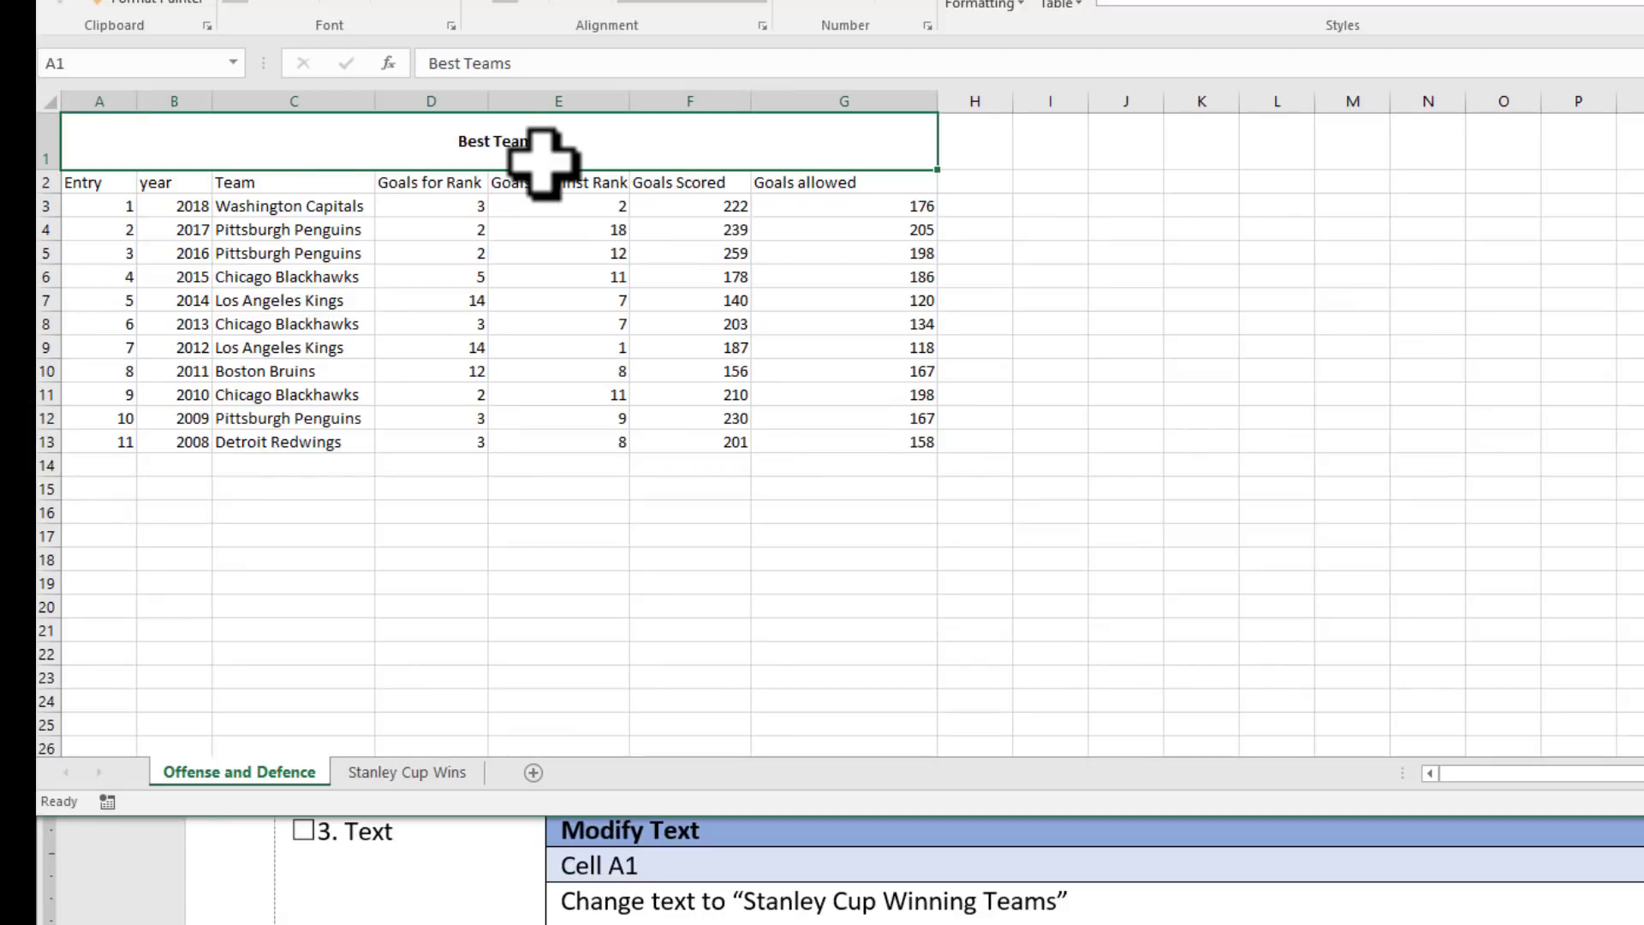
type("Stan")
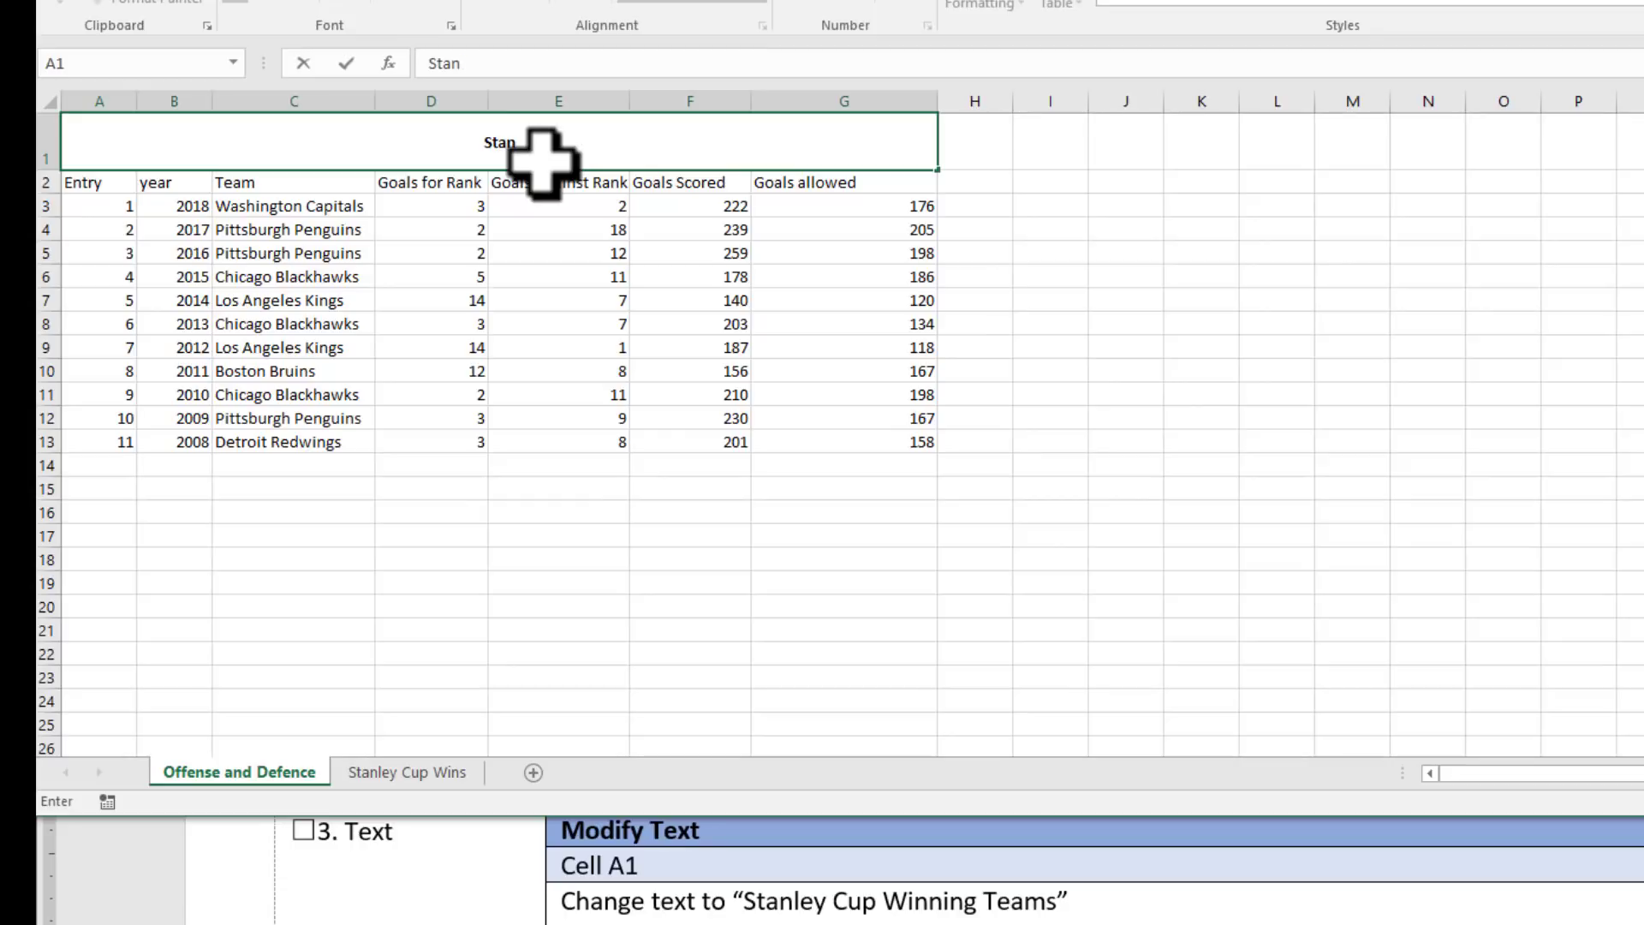
type("ley Cup Winning")
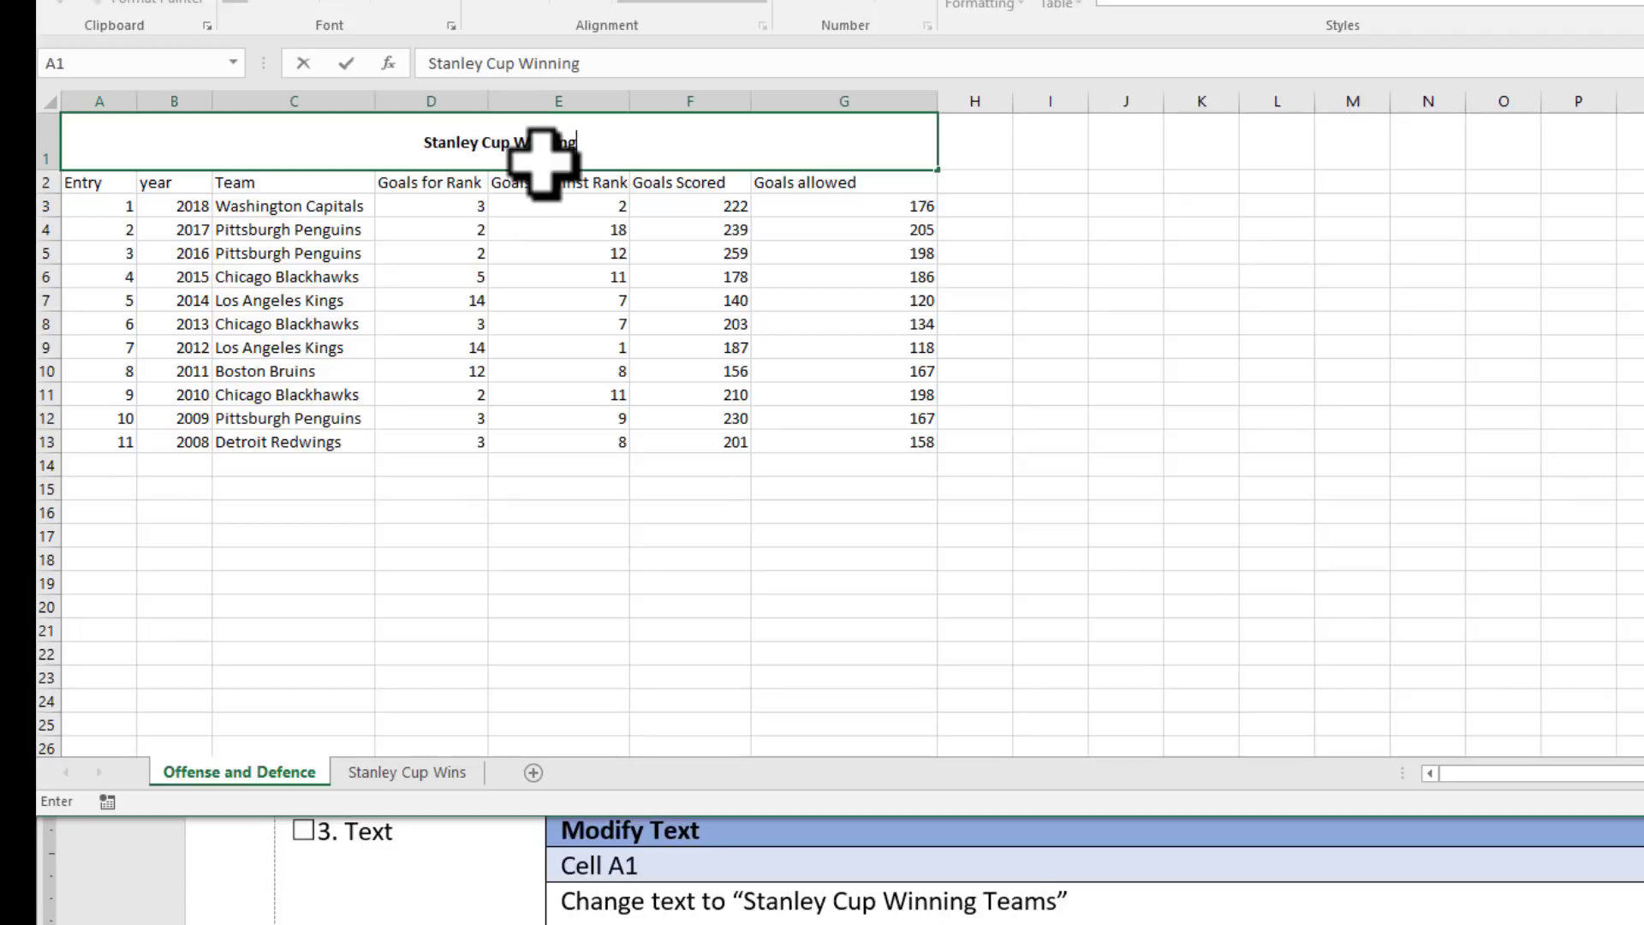
type(" Te")
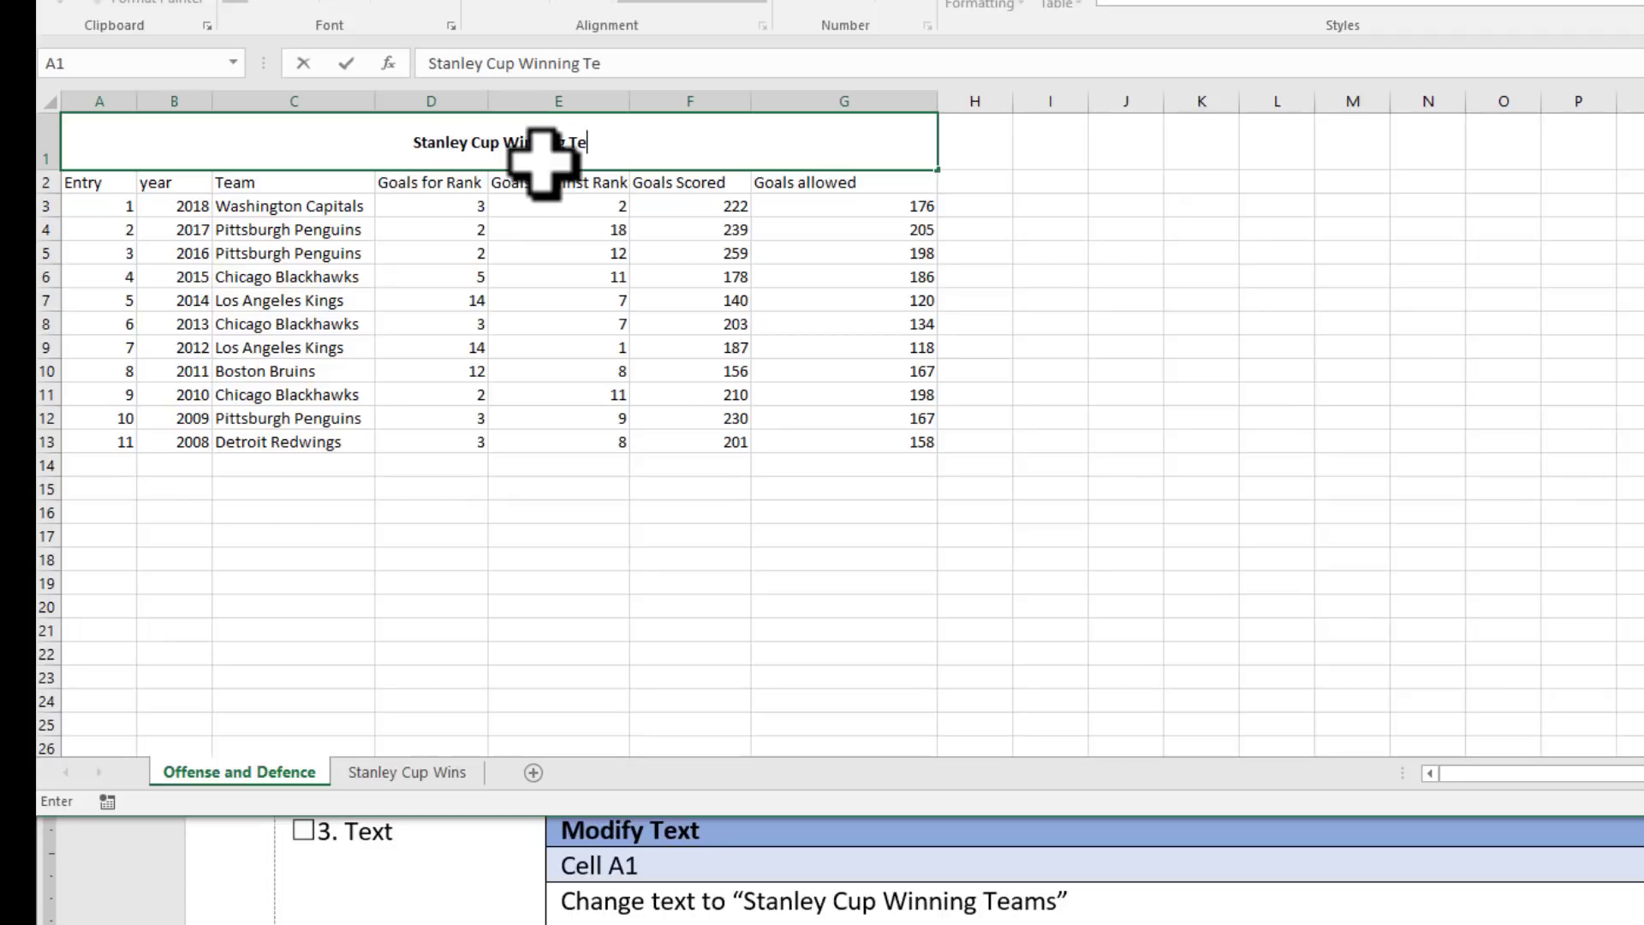
type("ams")
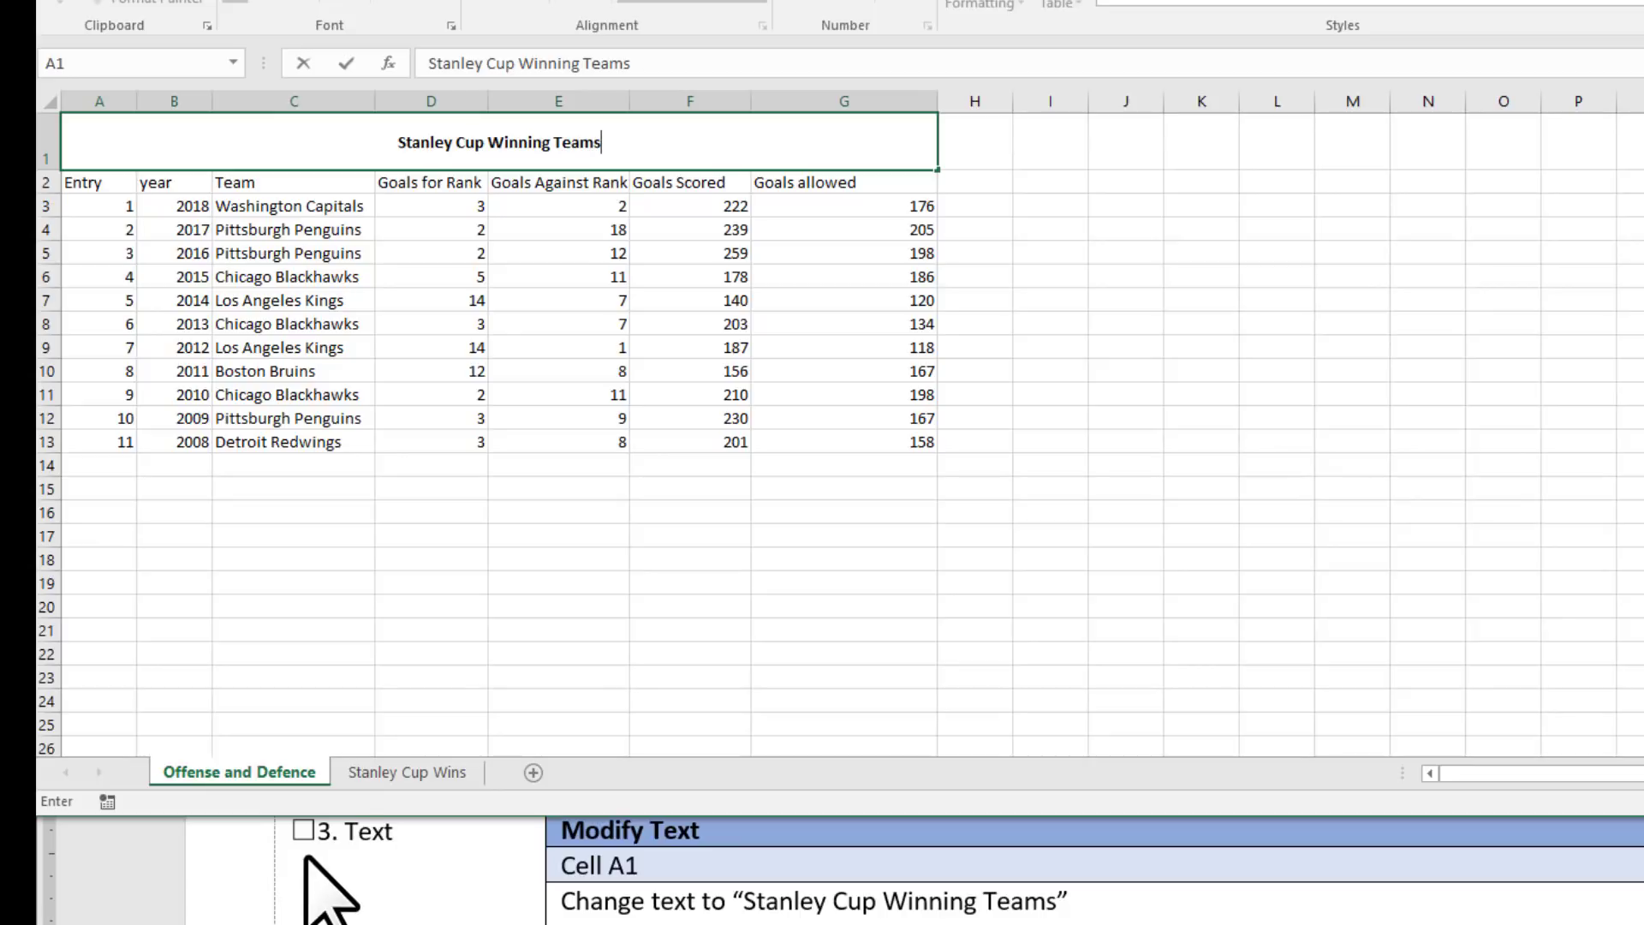
left_click(398, 538)
Check off task 3 Text in the Word instructions and bring task 4 Cell Style into view.
left_click(300, 828)
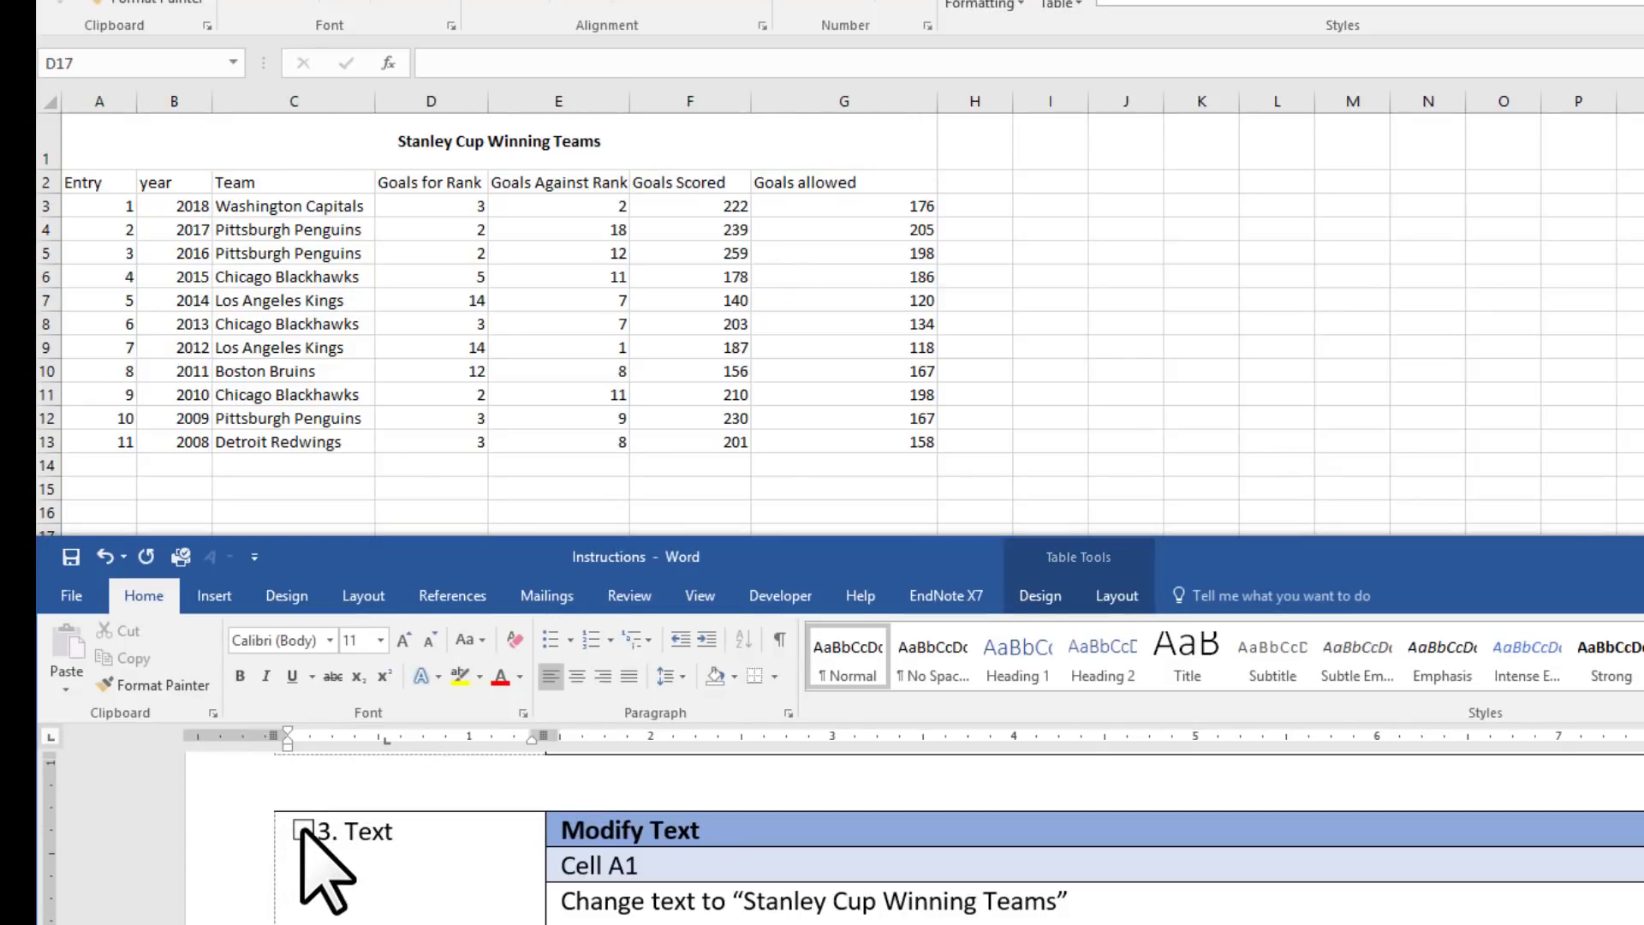
left_click(302, 830)
scroll(496, 870, "down", 5)
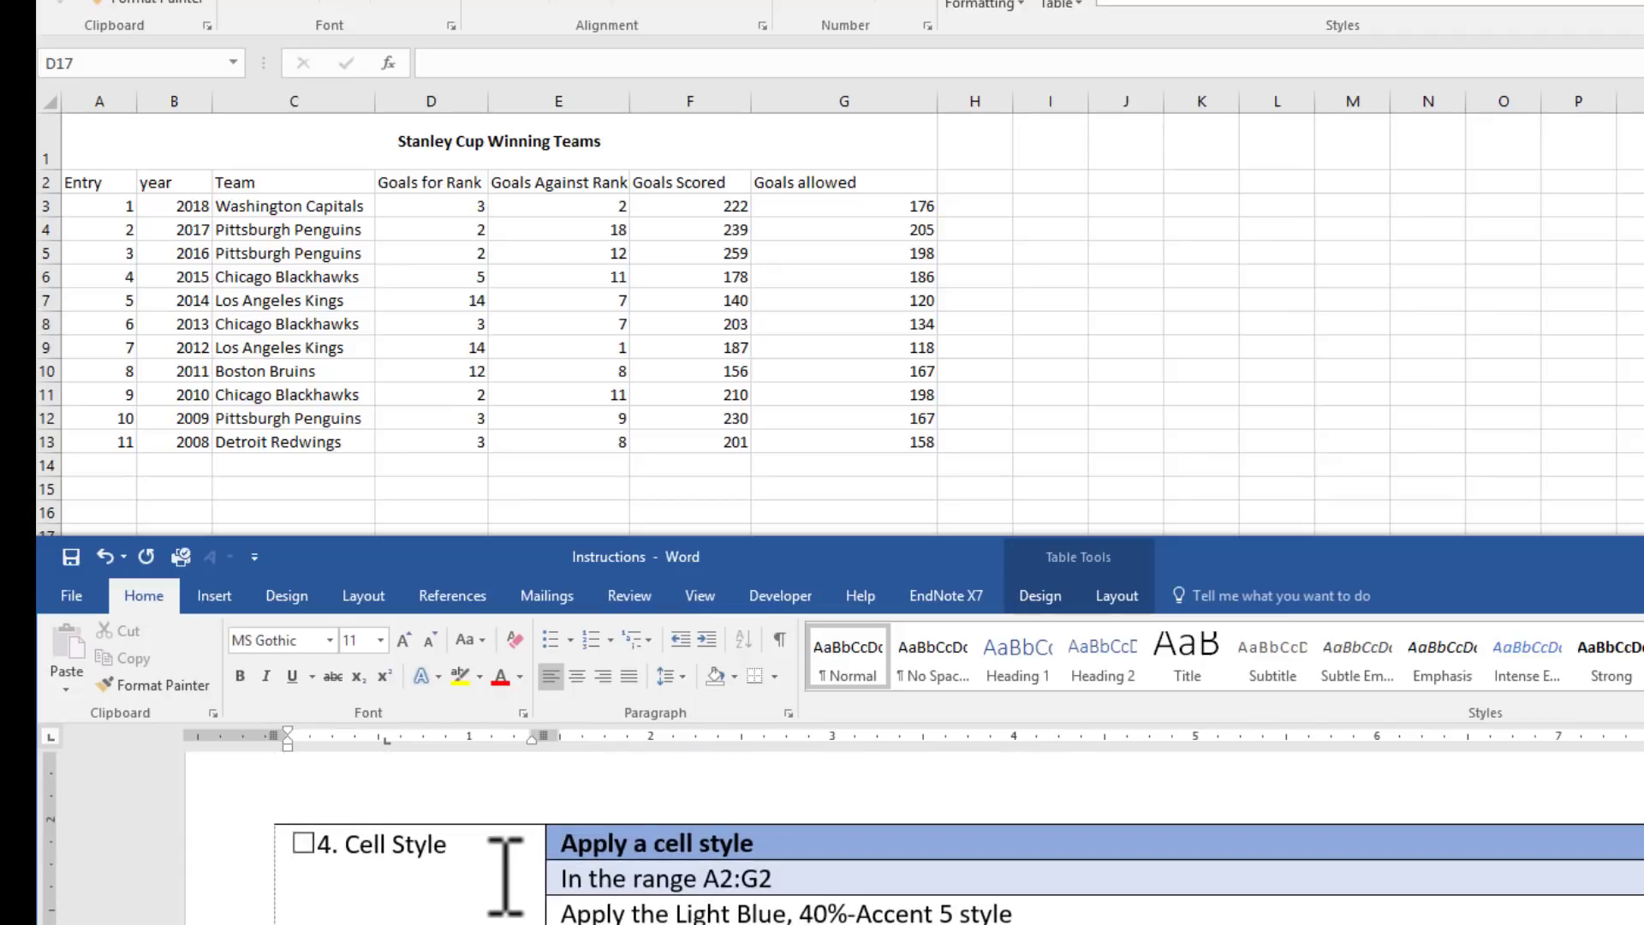
scroll(505, 874, "down", 1)
scroll(505, 873, "up", 1)
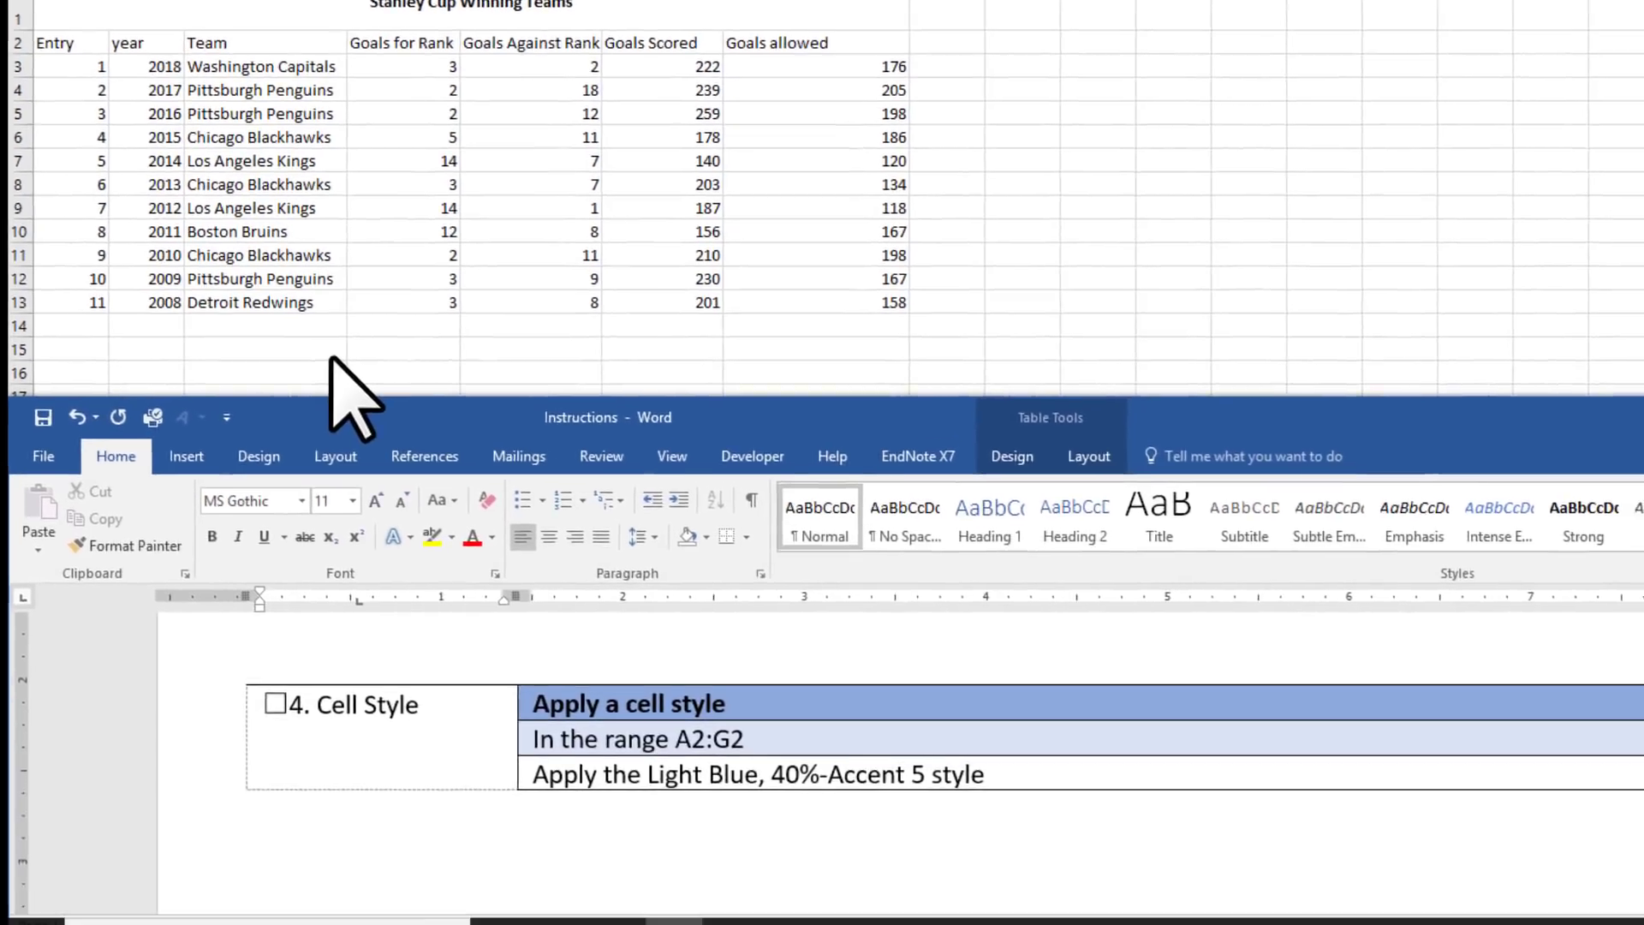
Apply the Light Blue, 40% - Accent5 cell style to range A2:G2 and check off task 4 Cell Style in the Word instructions.
left_click(331, 356)
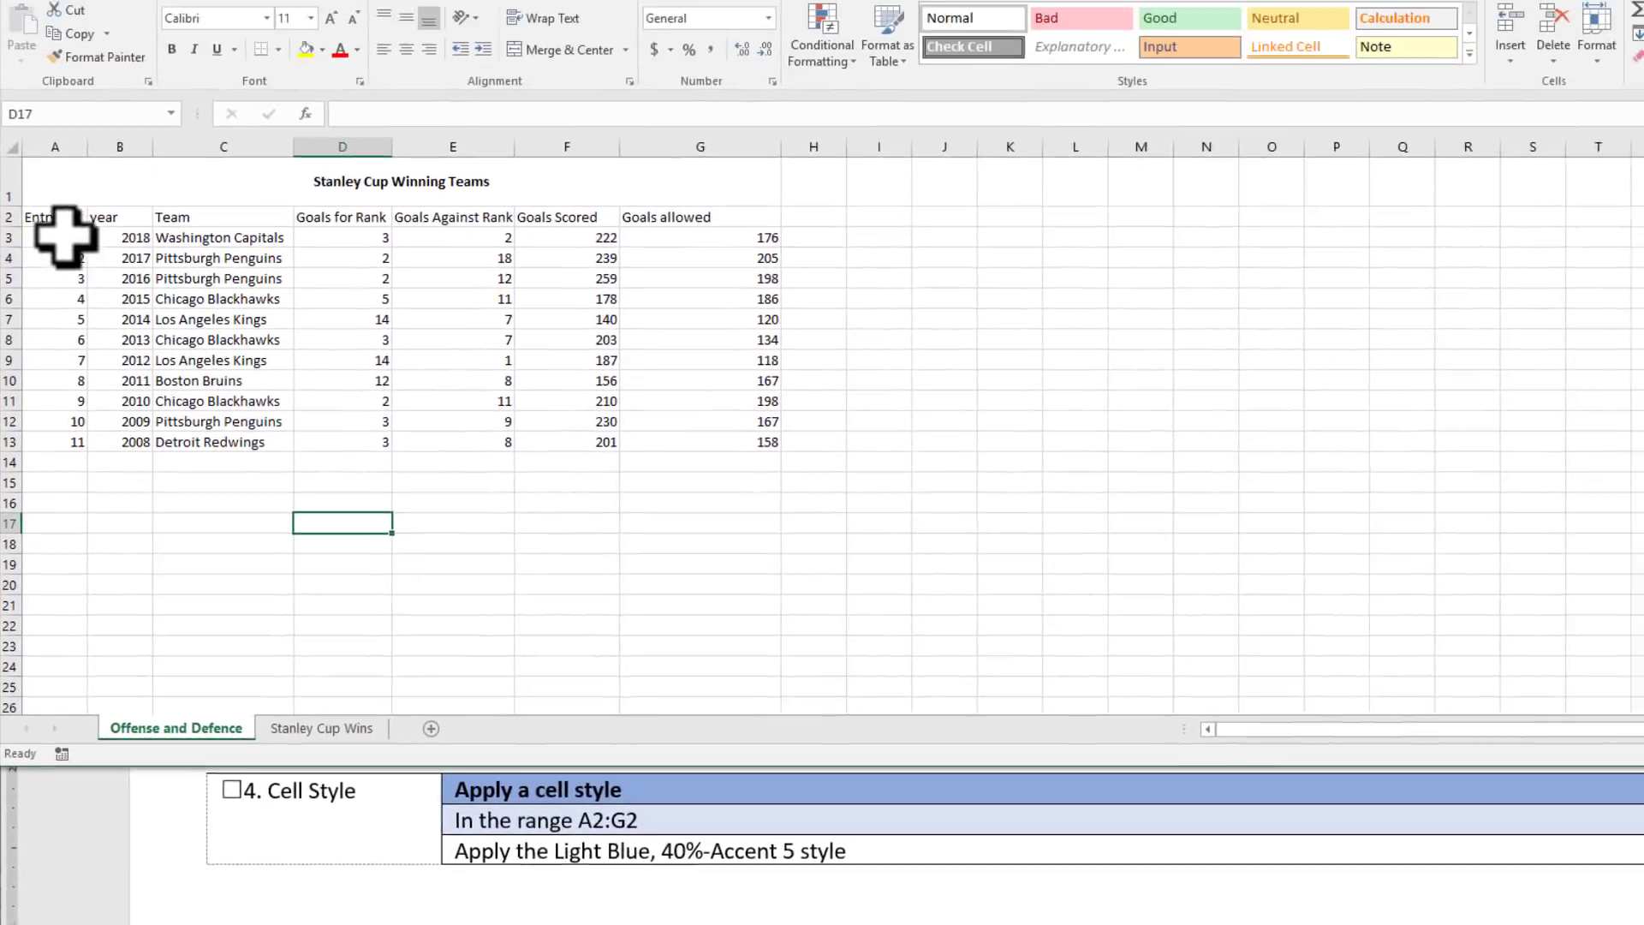
left_click_drag(56, 215, 635, 249)
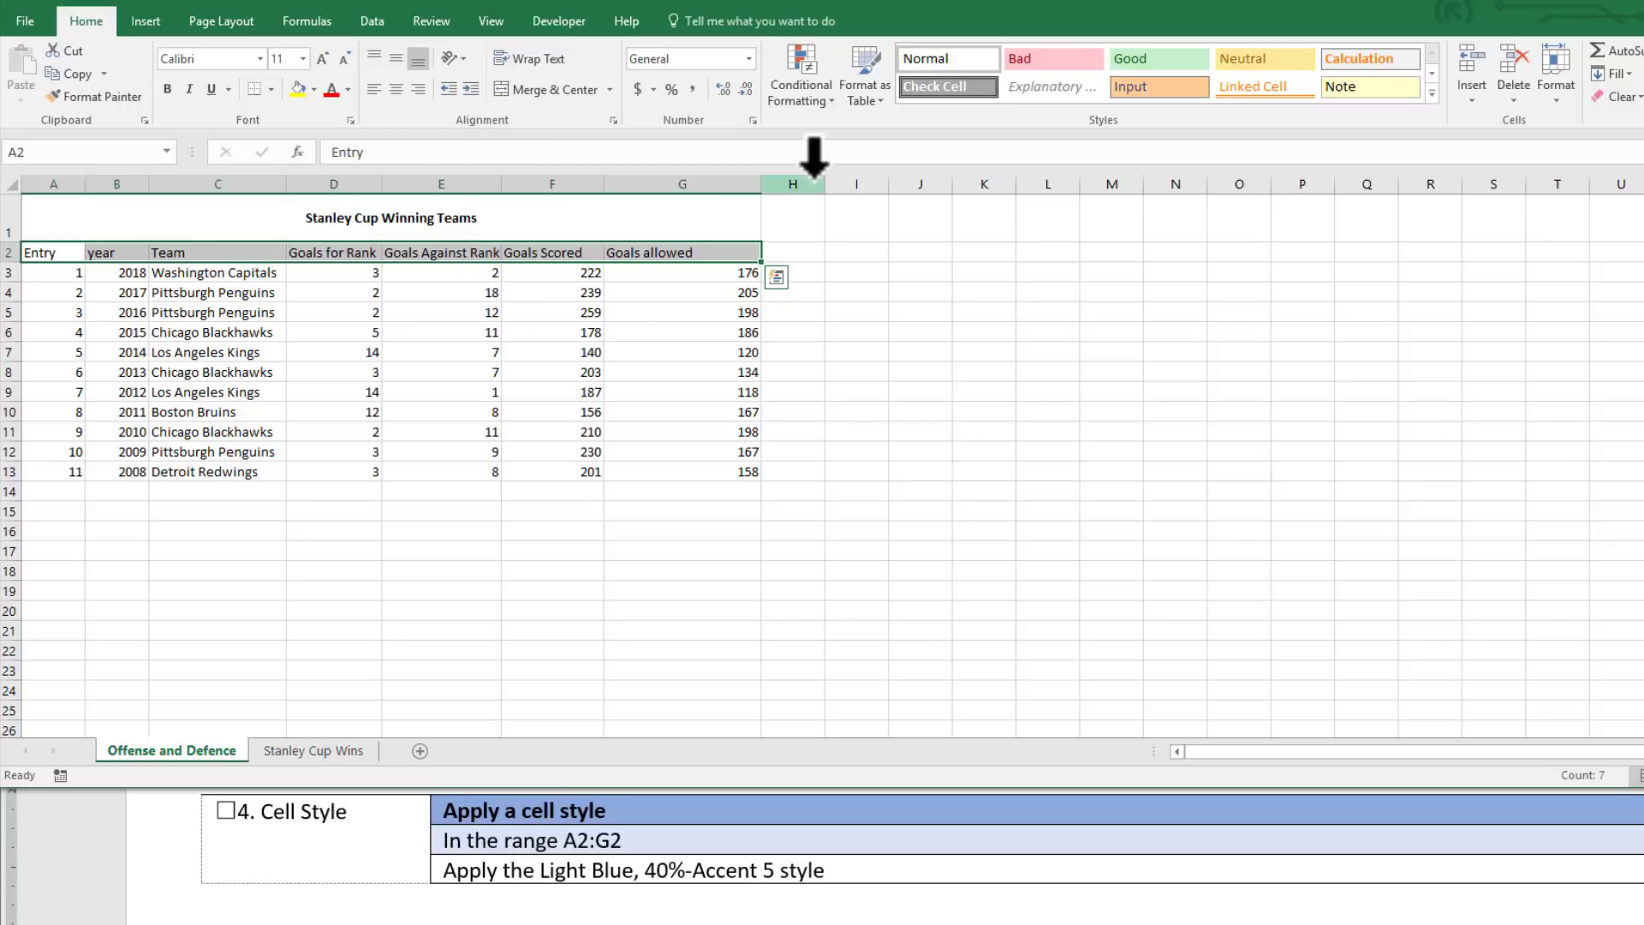
left_click(1430, 90)
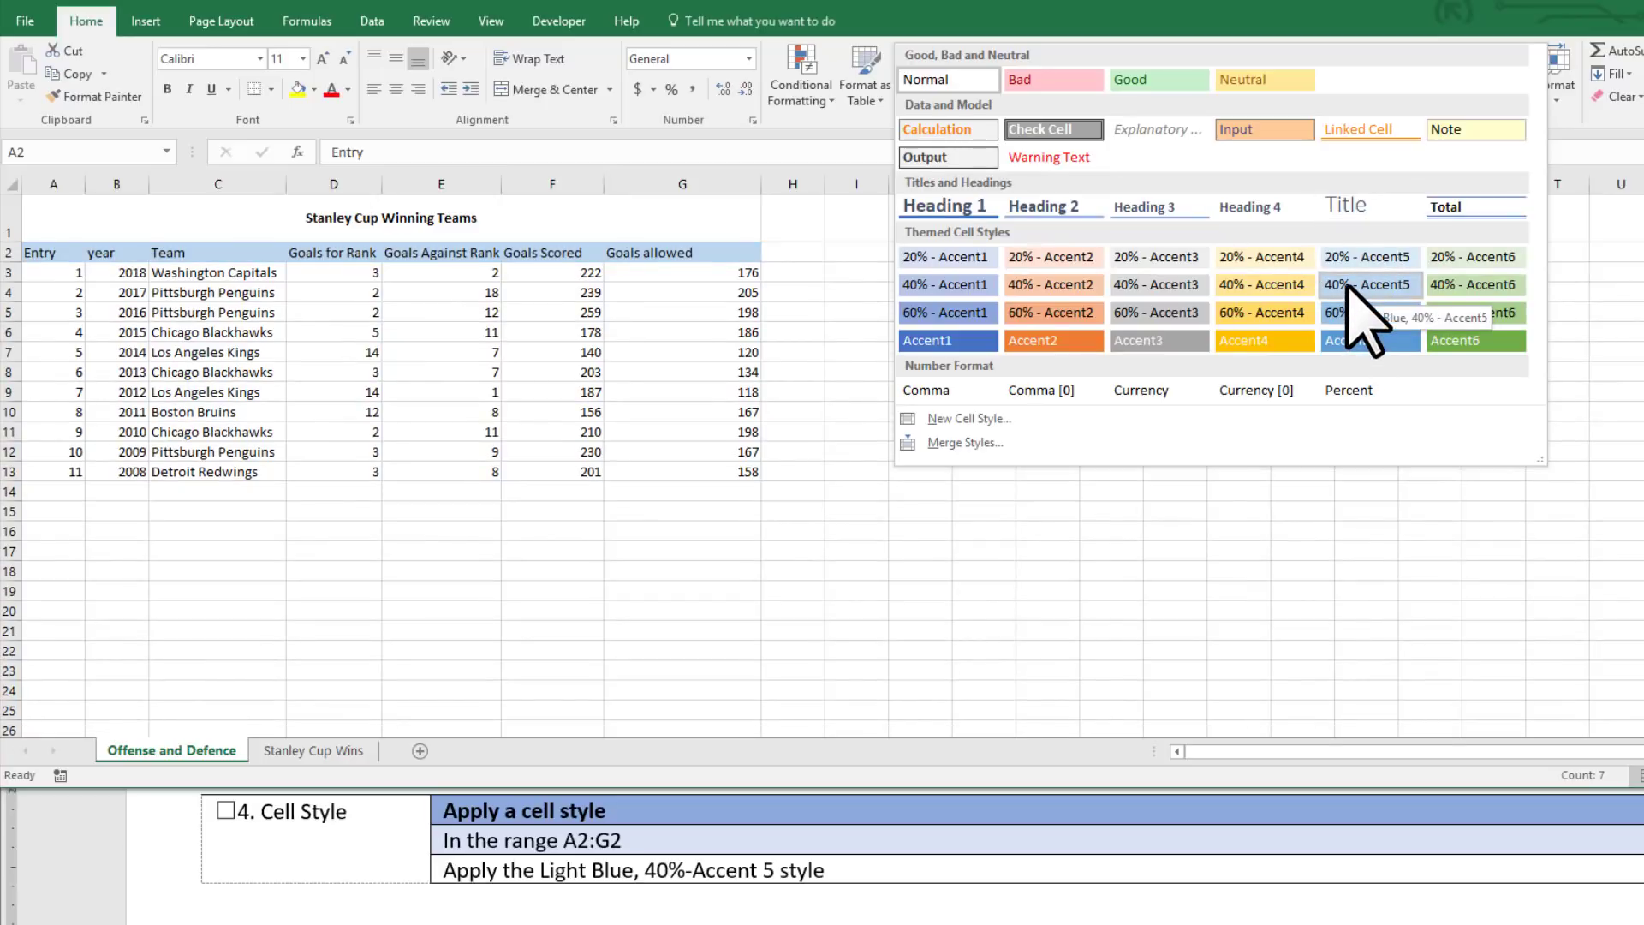
left_click(1362, 286)
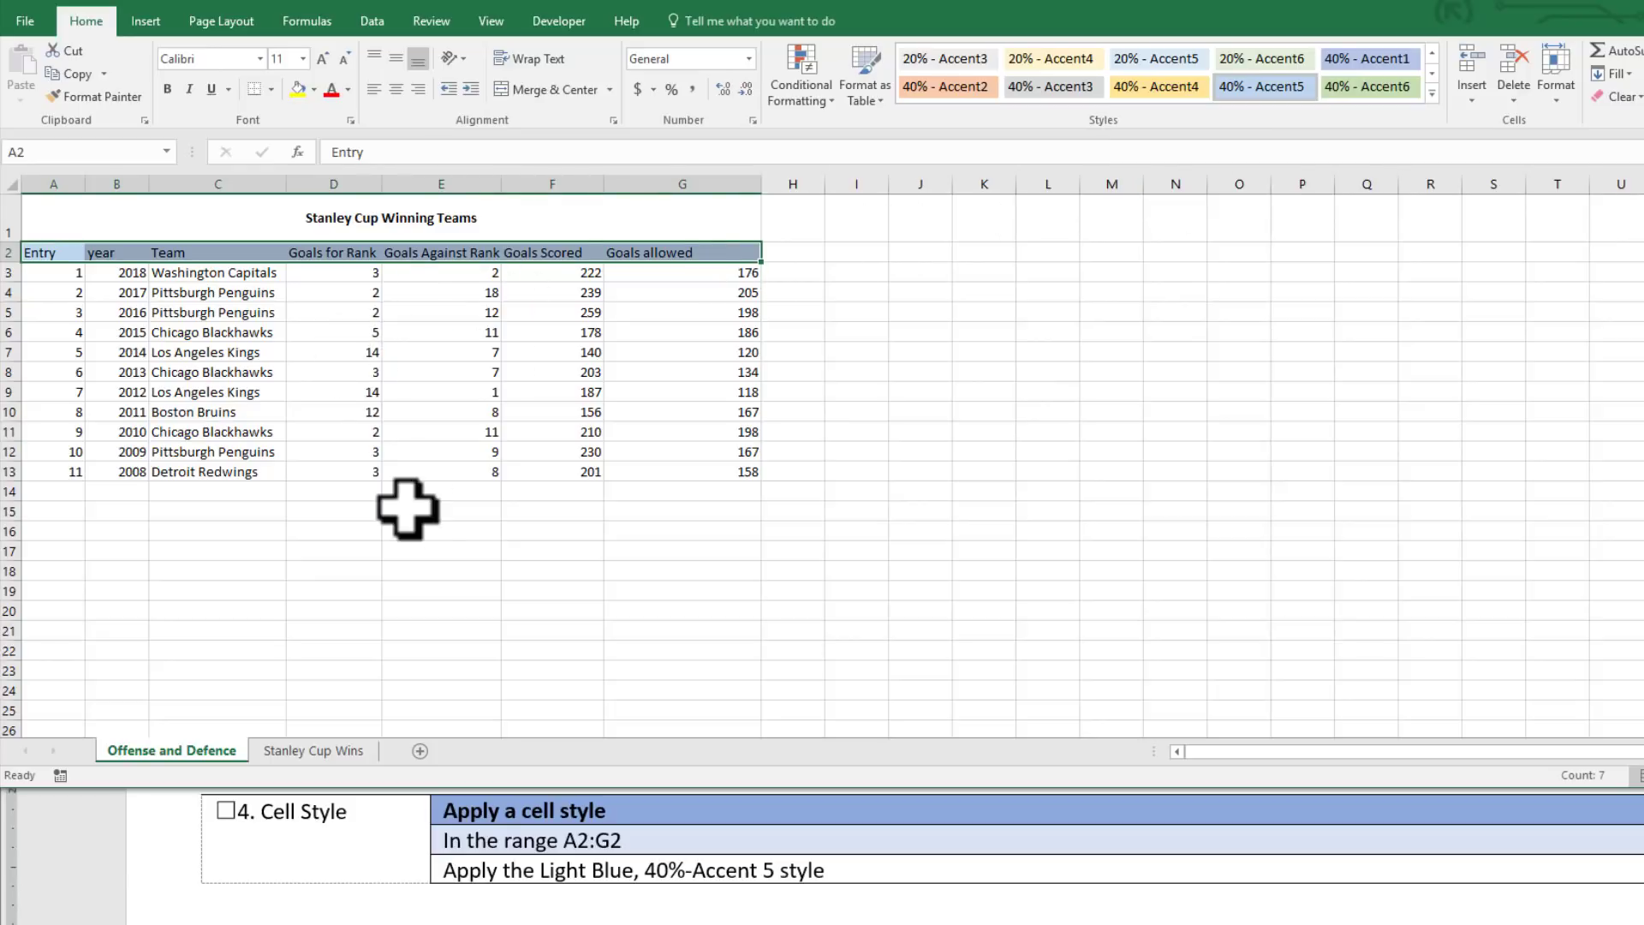
left_click(228, 824)
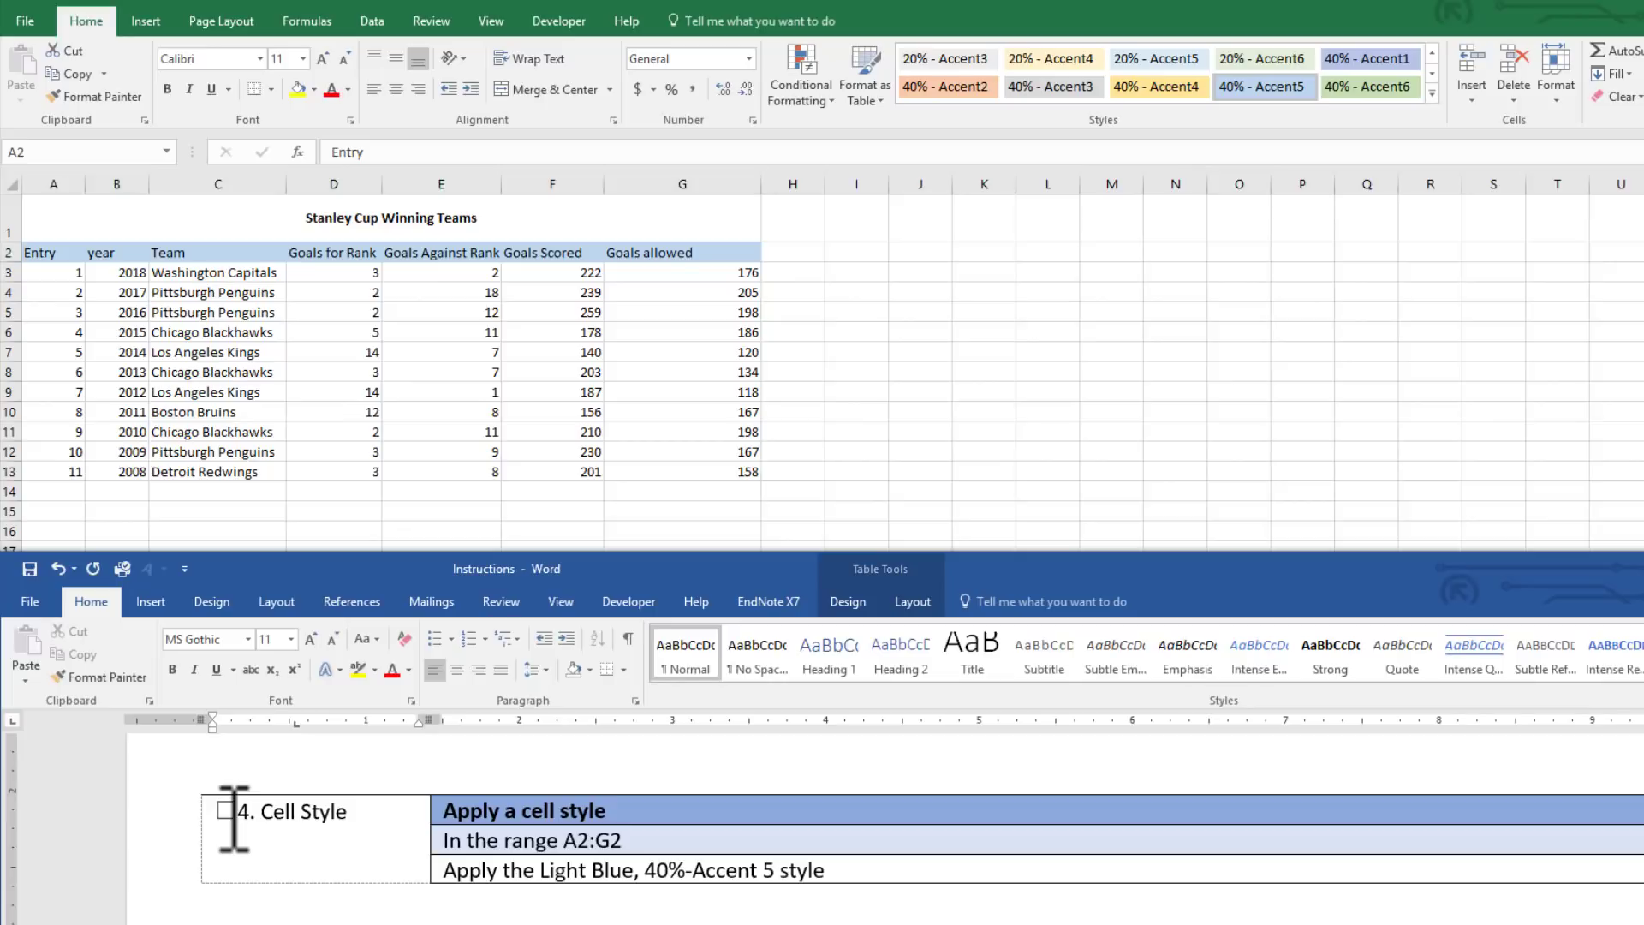
left_click(226, 810)
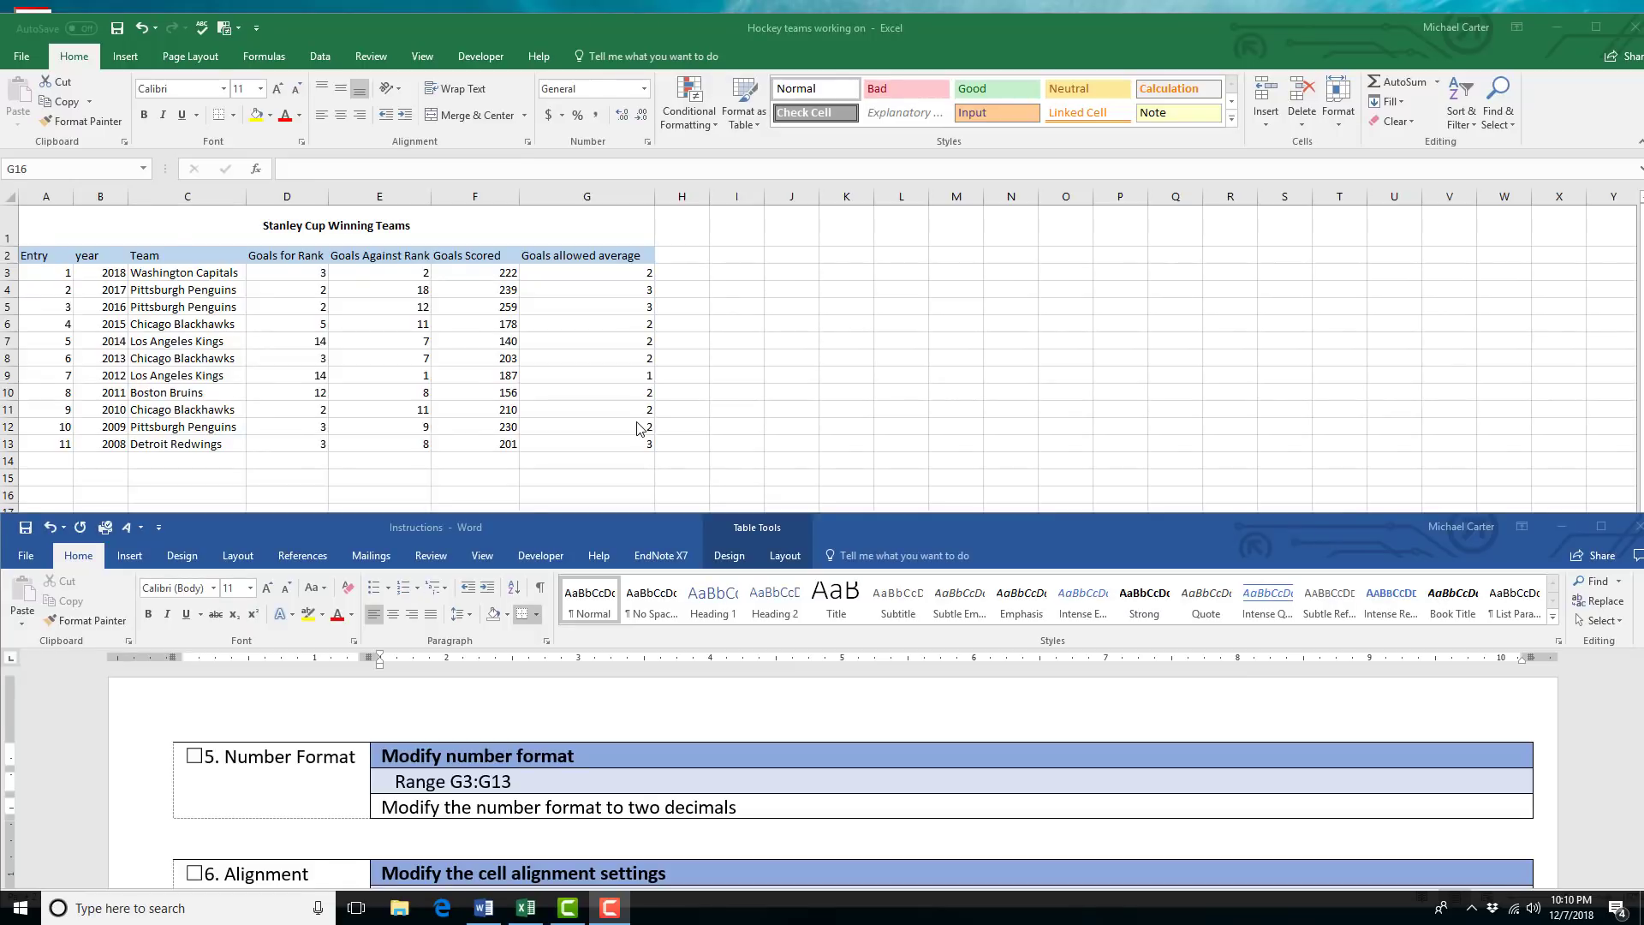
Increase the decimals of the goals allowed averages in range G3:G13 to two decimal places.
left_click_drag(633, 272, 630, 445)
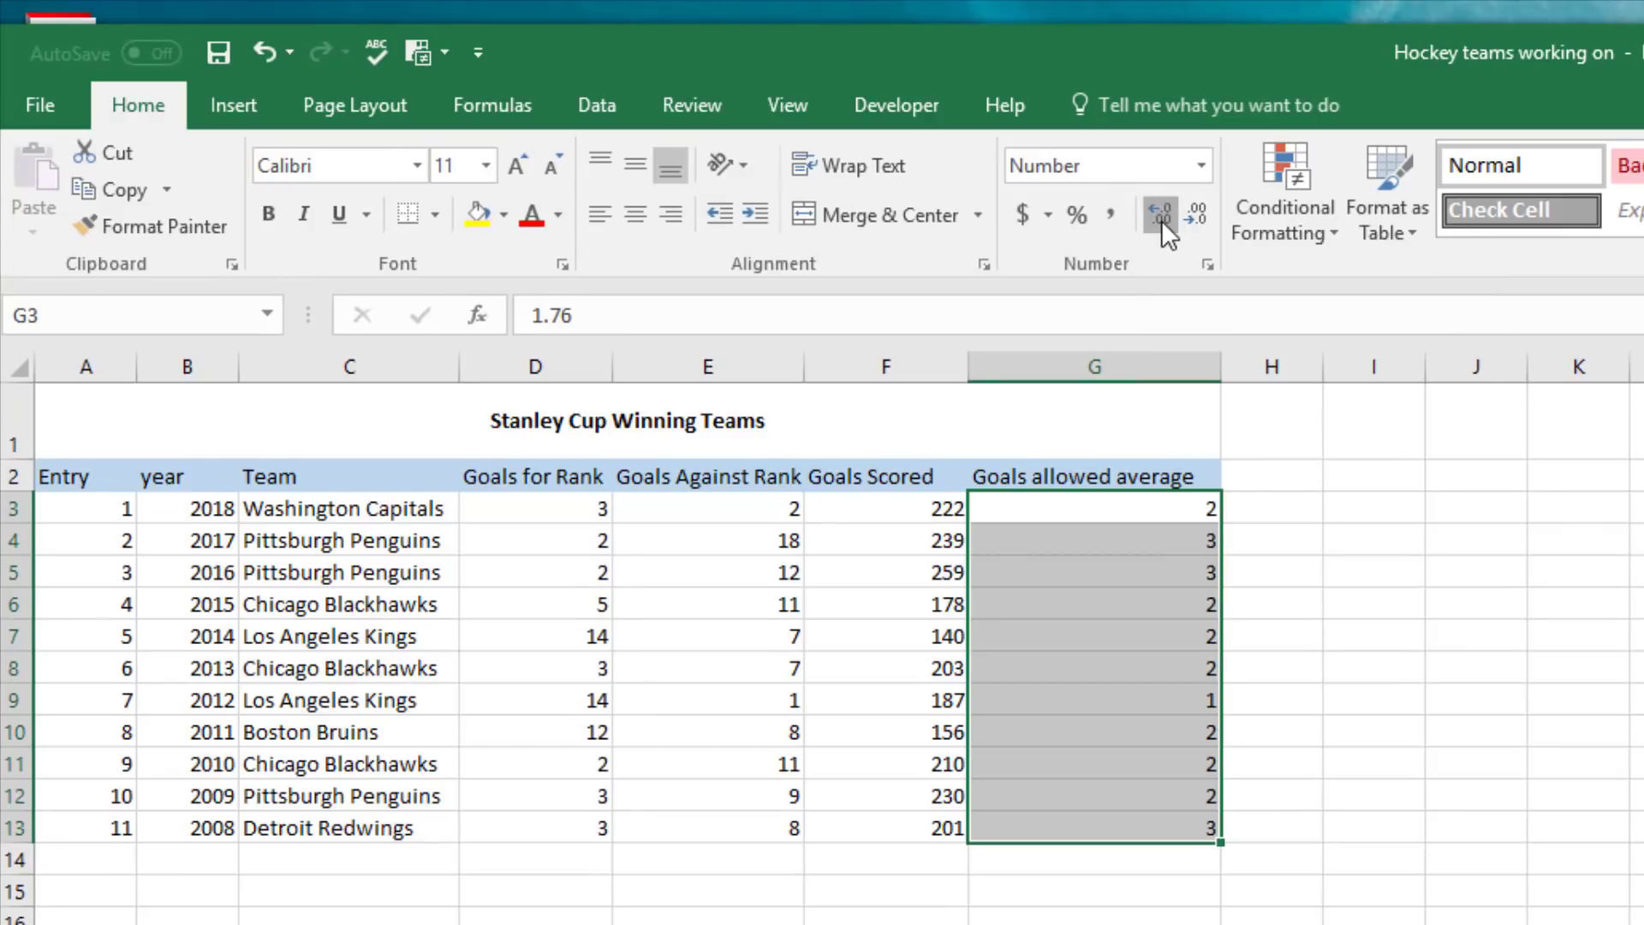
left_click(1161, 219)
left_click(1161, 219)
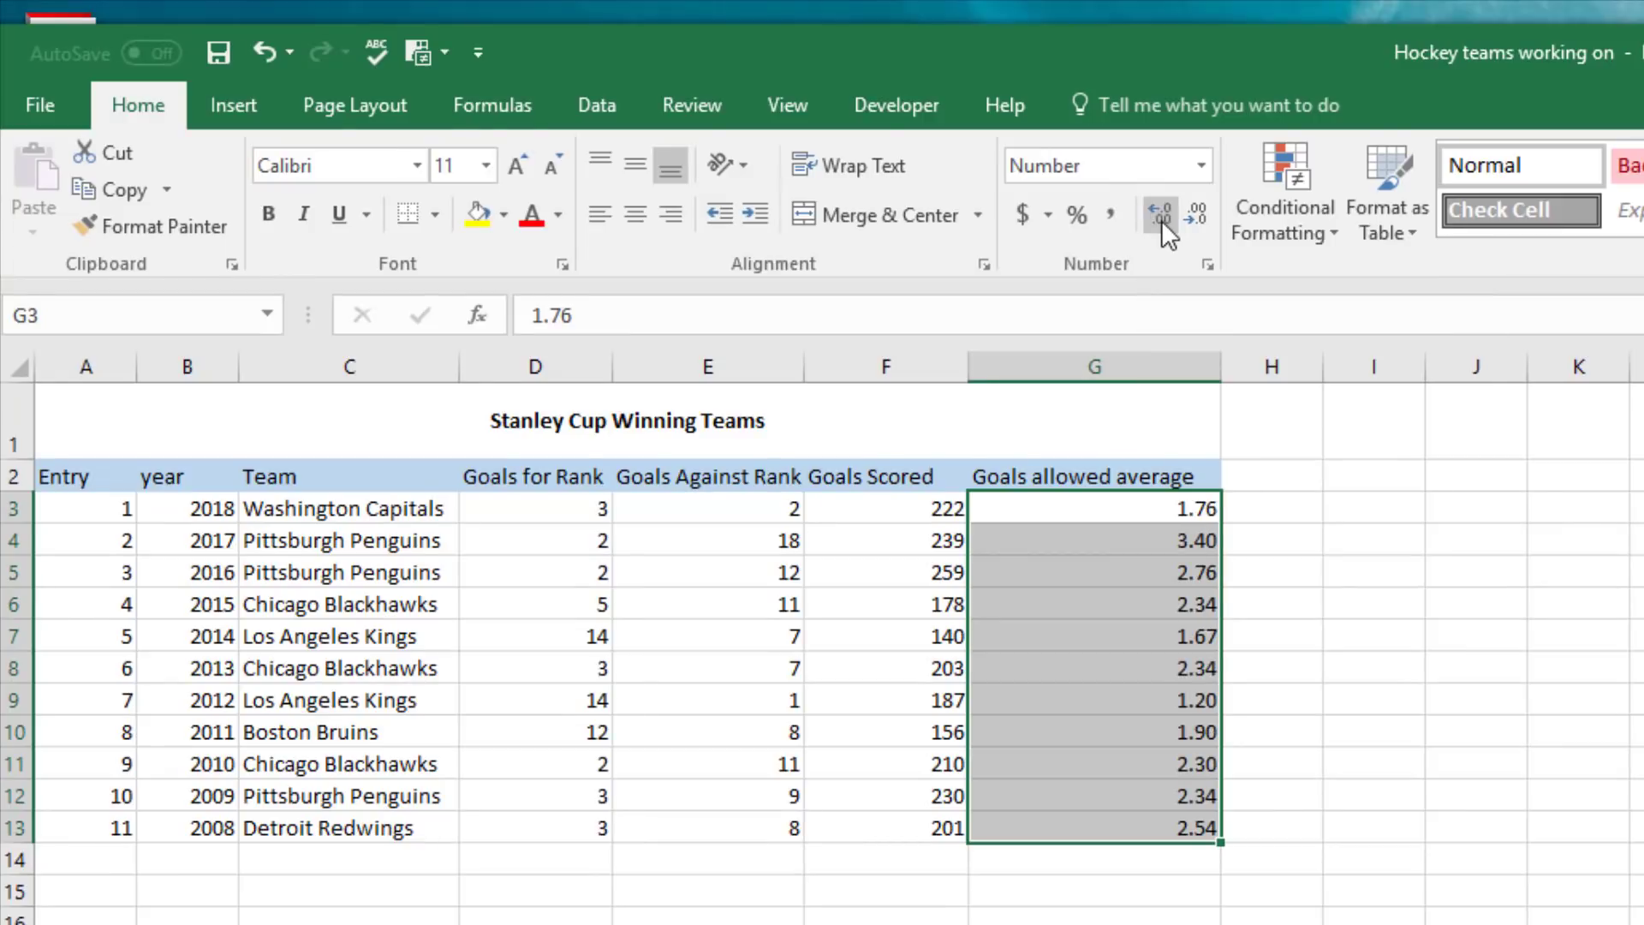
Set the Number format of range G3:G13 to 2 decimal places through the Format Cells dialog.
left_click(1207, 266)
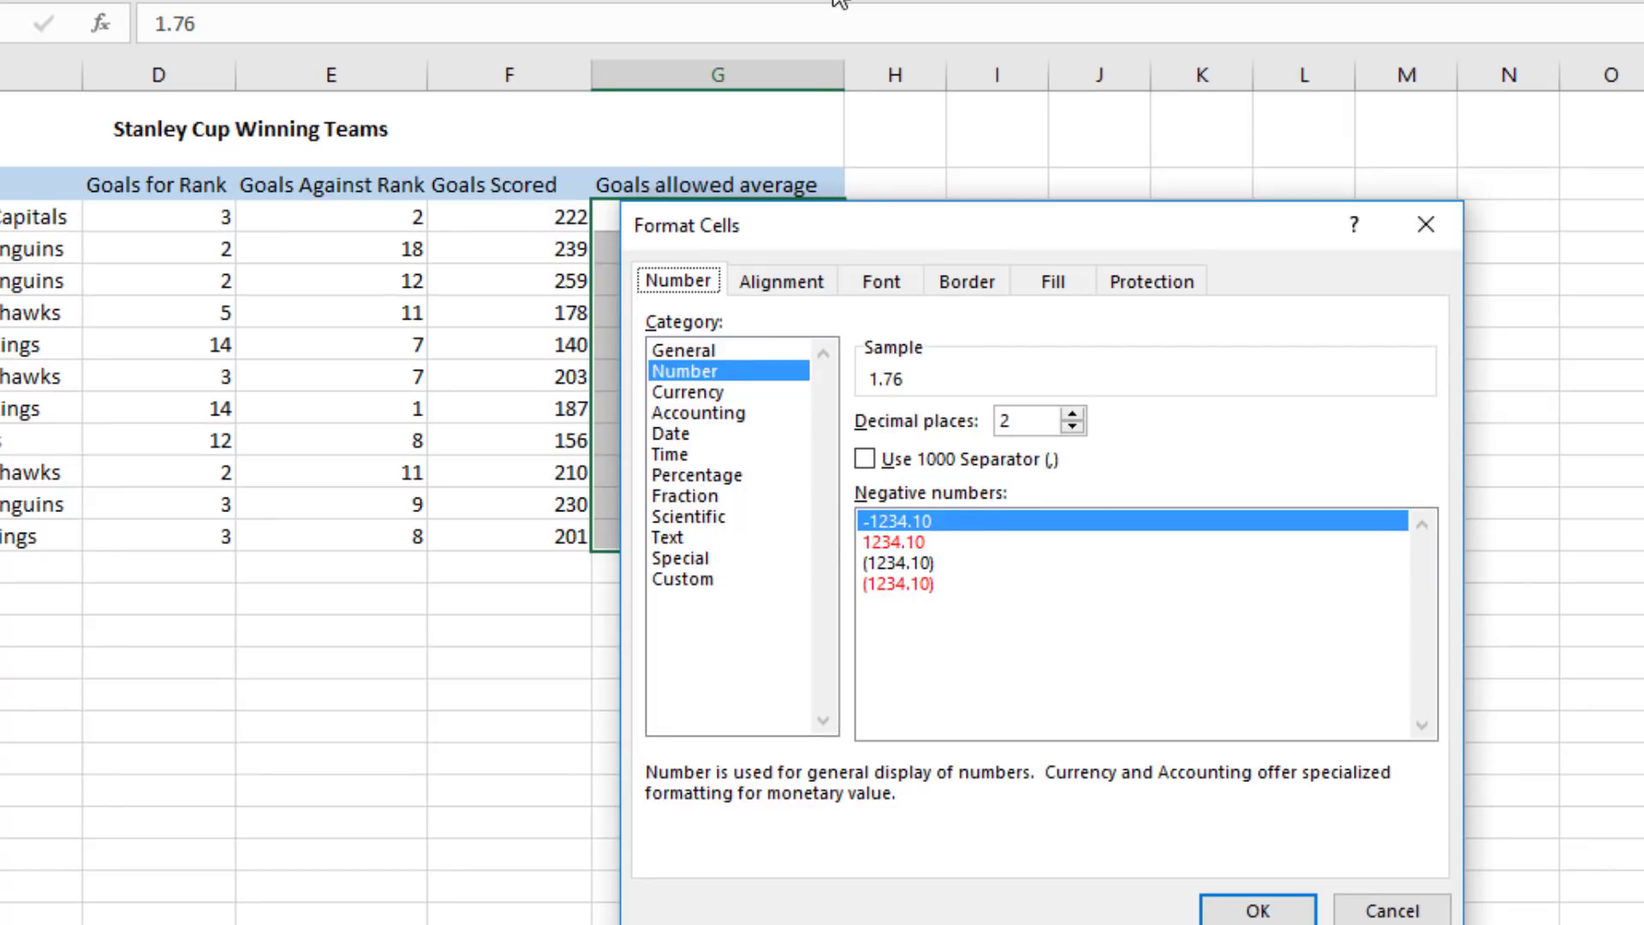
left_click(1070, 427)
left_click(1071, 427)
left_click(1070, 415)
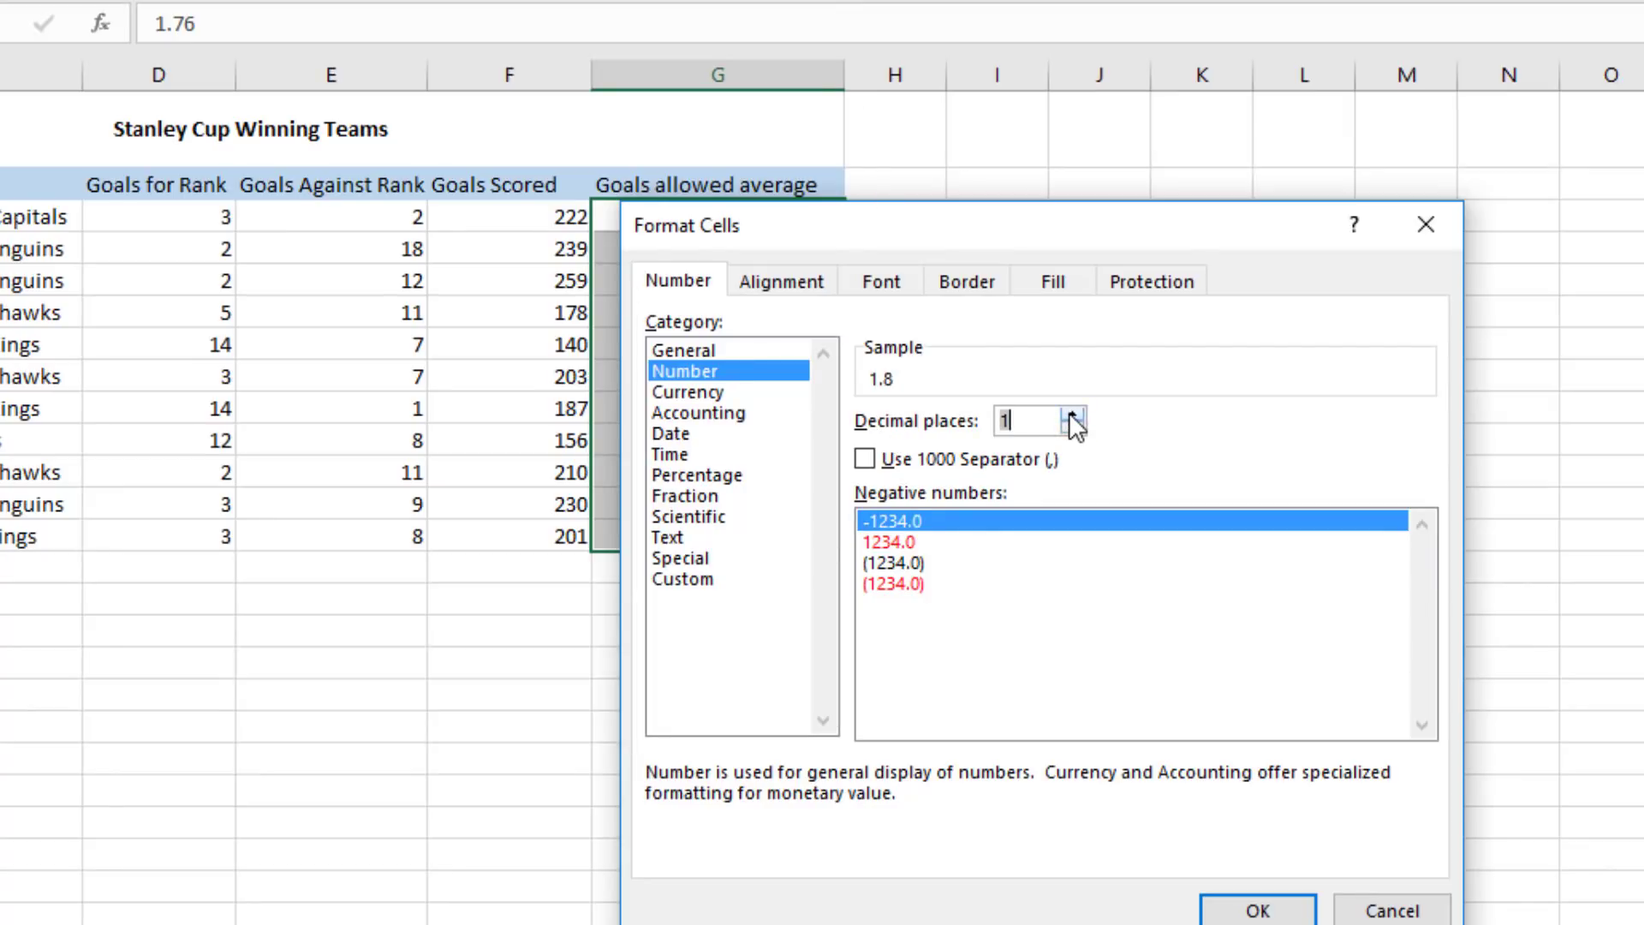
left_click(1071, 415)
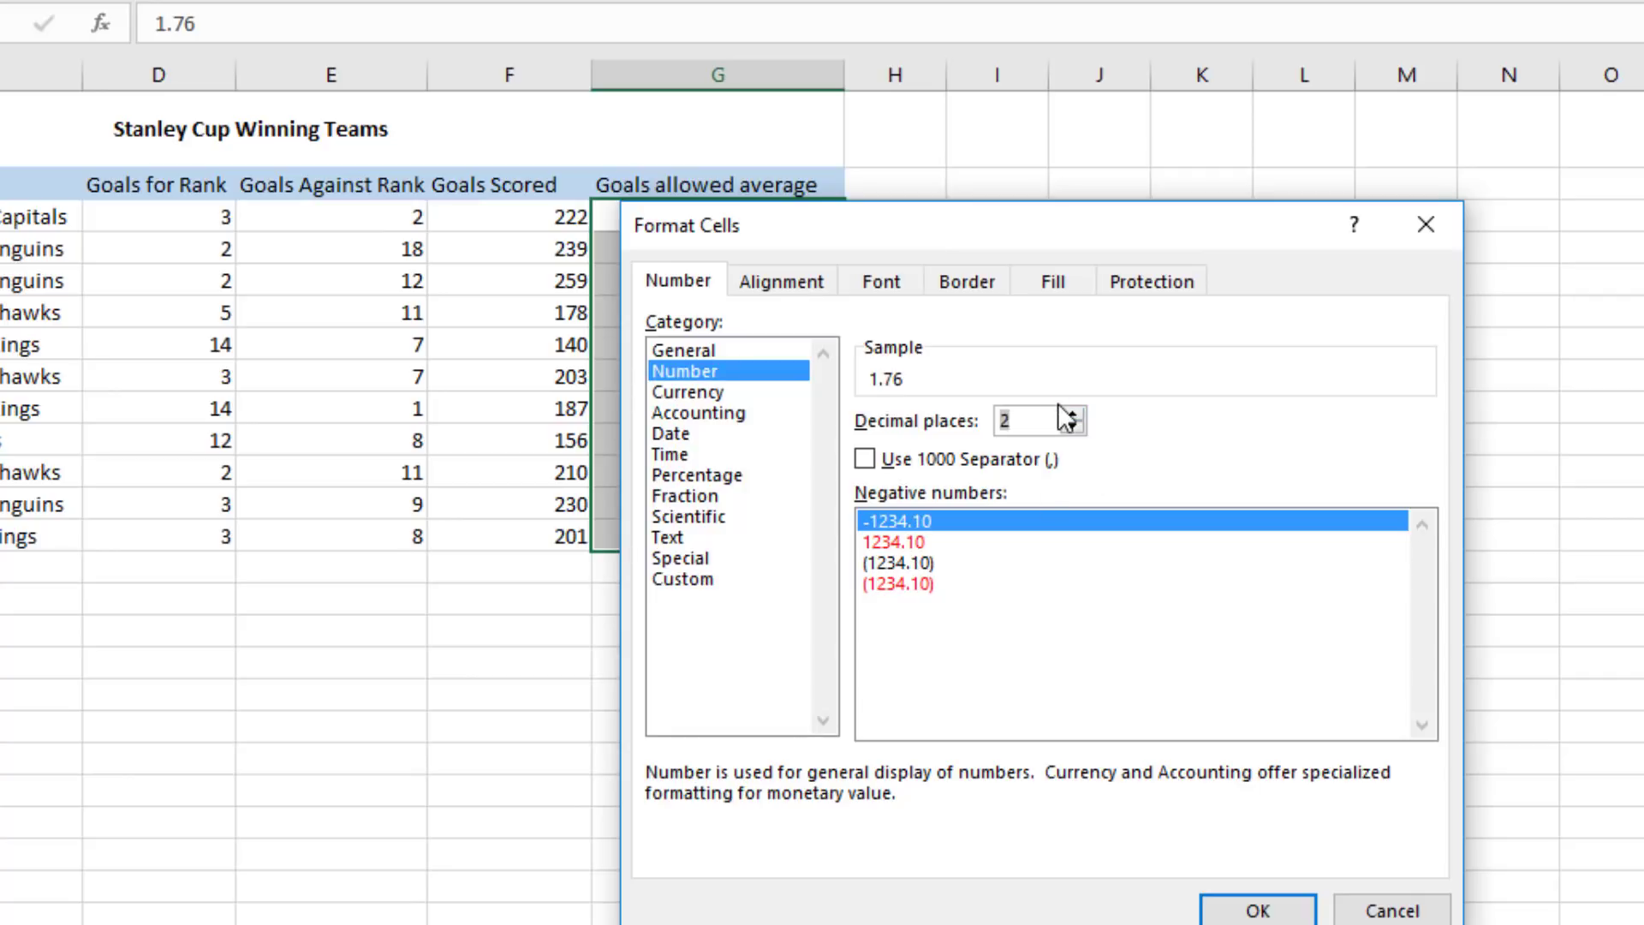
left_click(1257, 911)
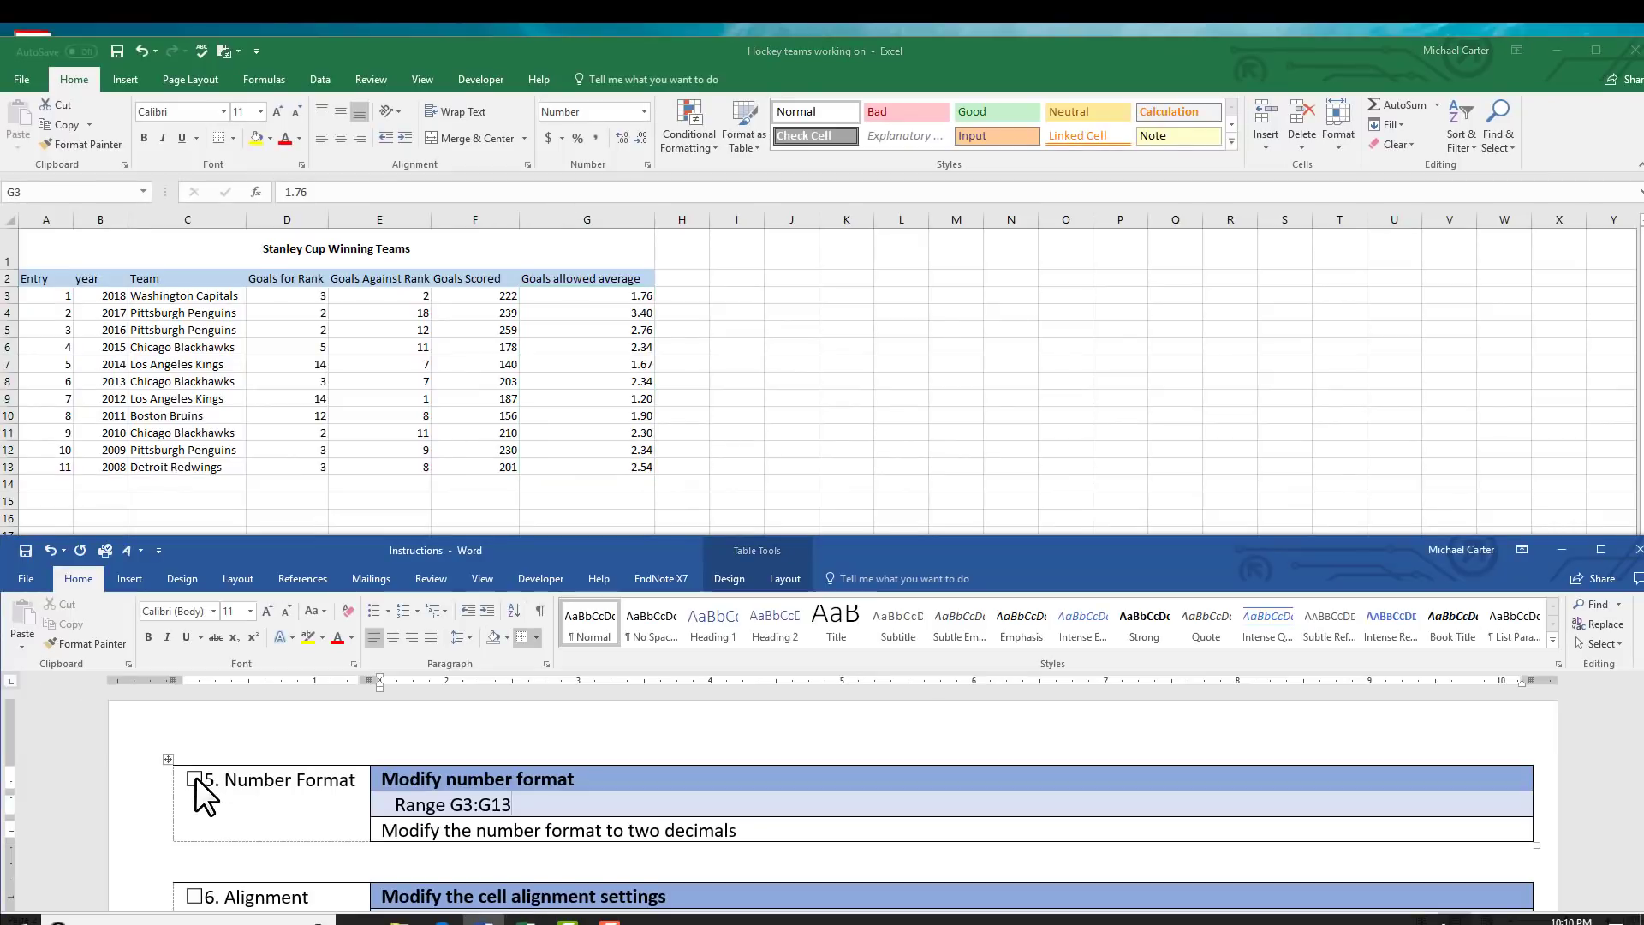
Check off task 5 Number Format in the Word instructions and bring task 6 Alignment into view.
left_click(196, 777)
scroll(255, 783, "down", 3)
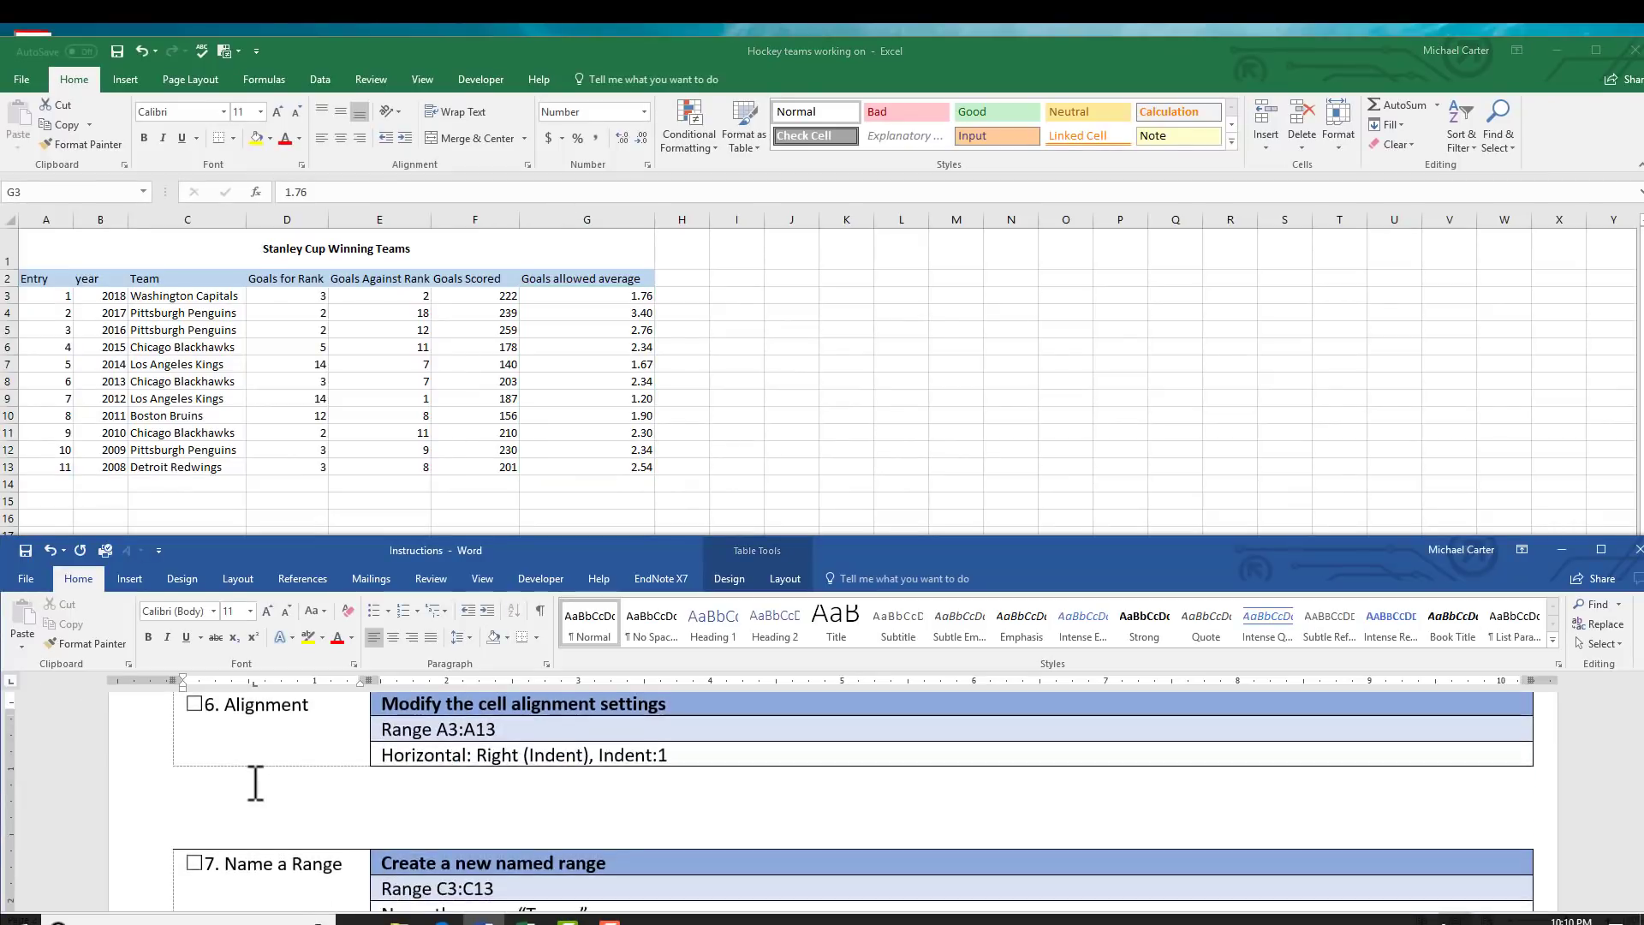
scroll(255, 784, "up", 1)
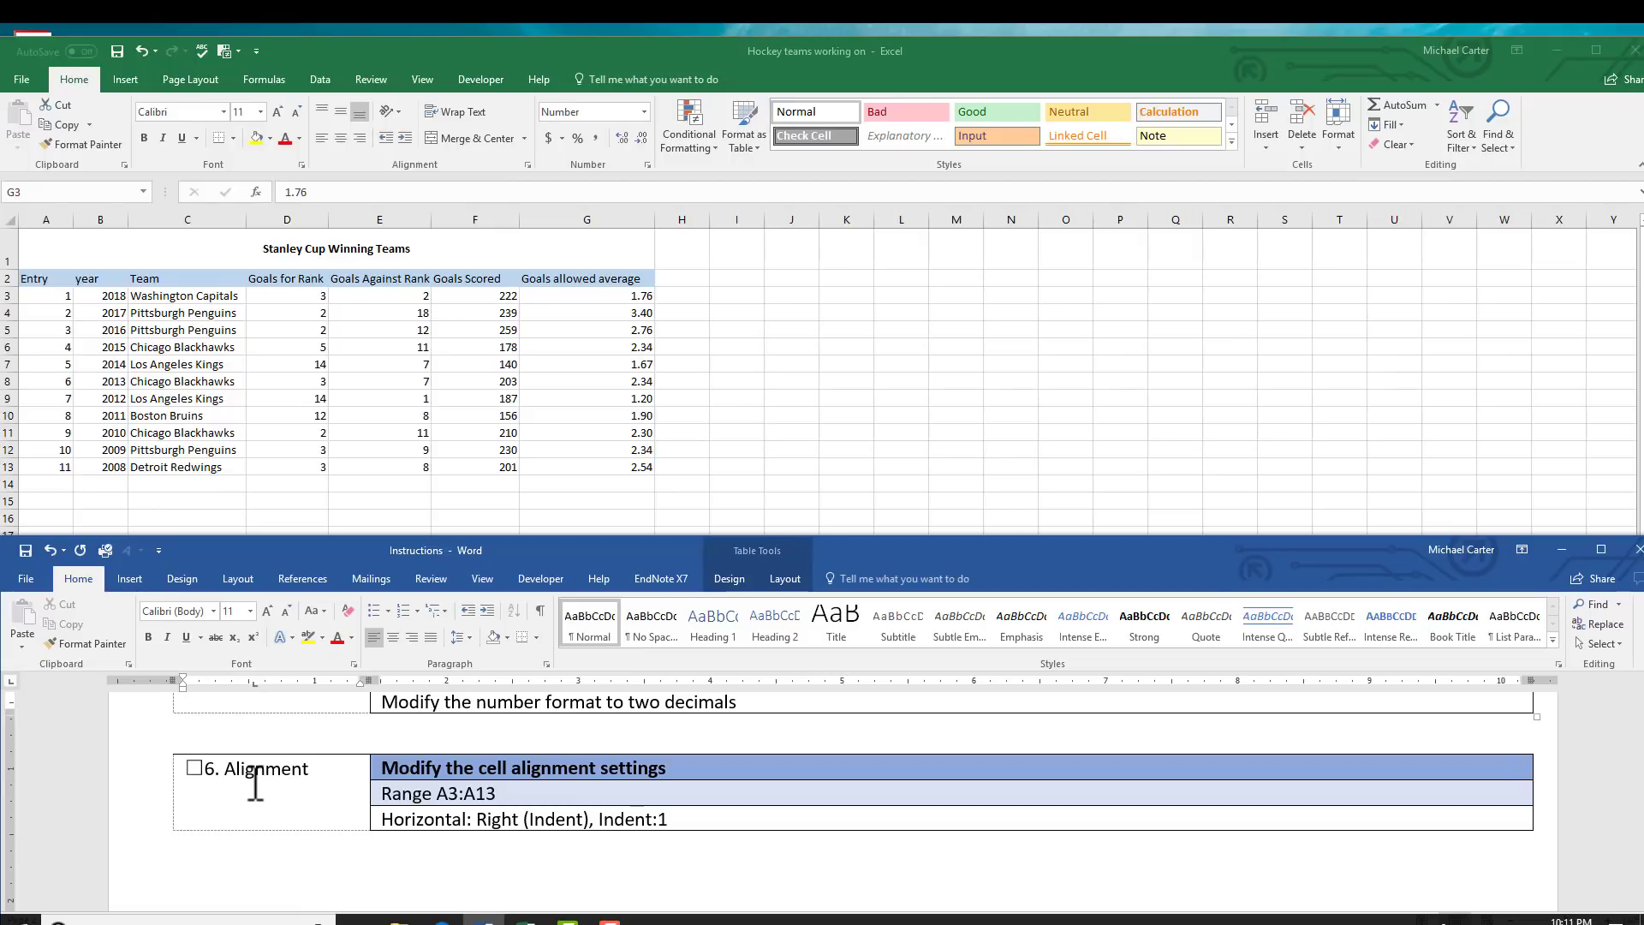
Right-align the entry numbers in cells A3:A12 of the Excel worksheet.
left_click(45, 294)
left_click(45, 294)
left_click_drag(45, 294, 52, 458)
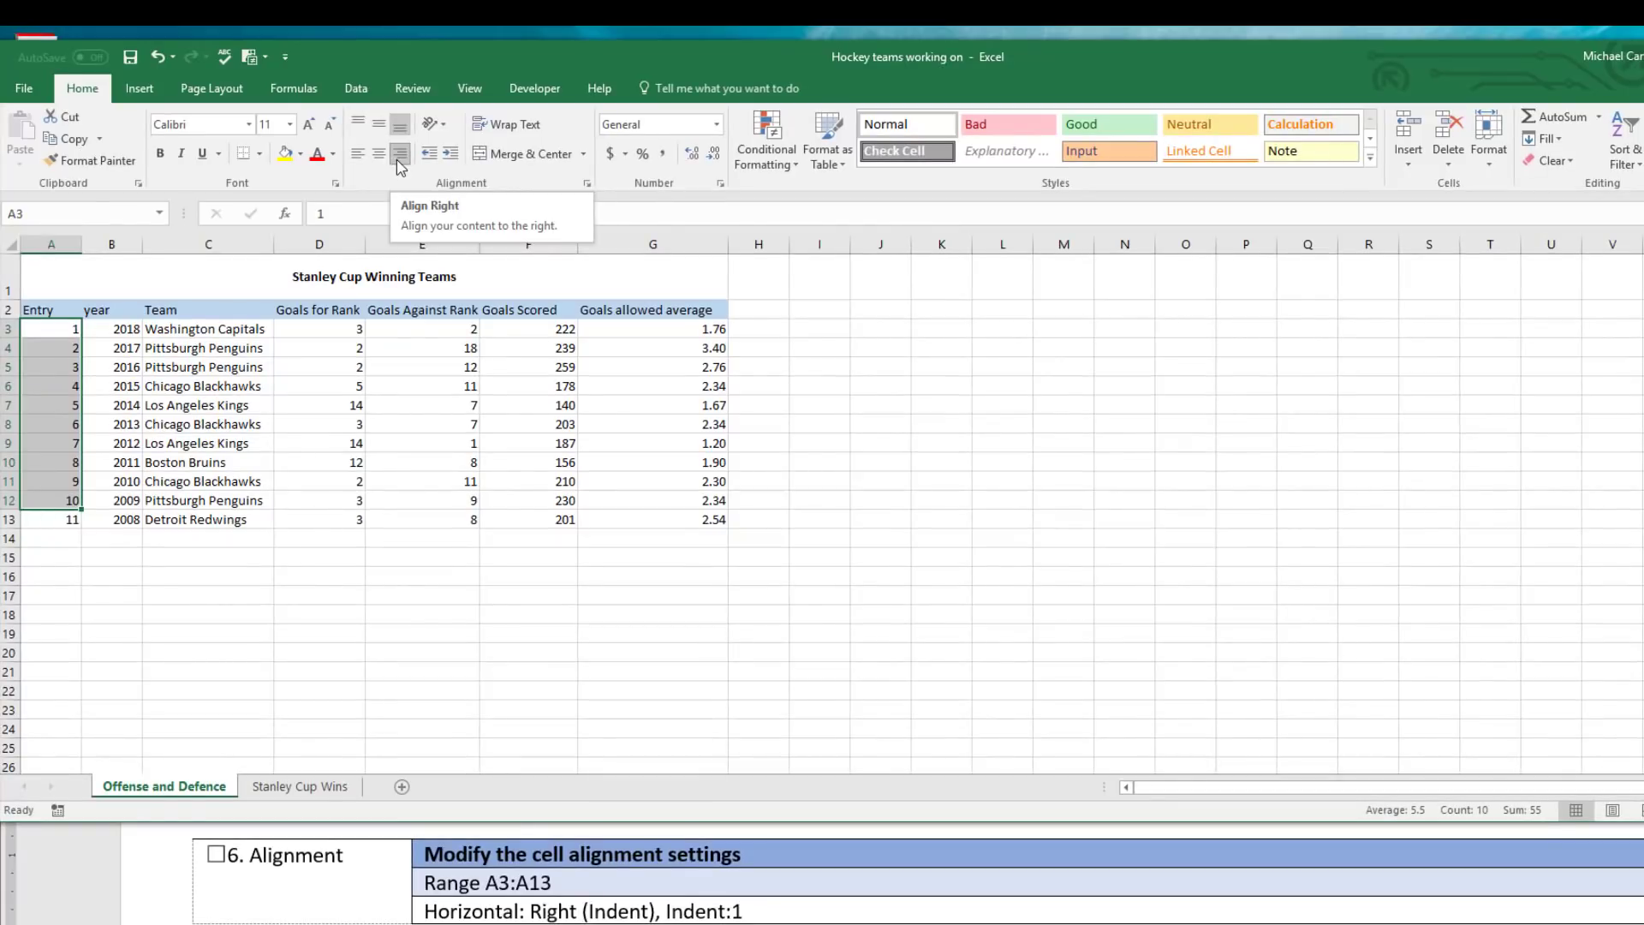
left_click(397, 159)
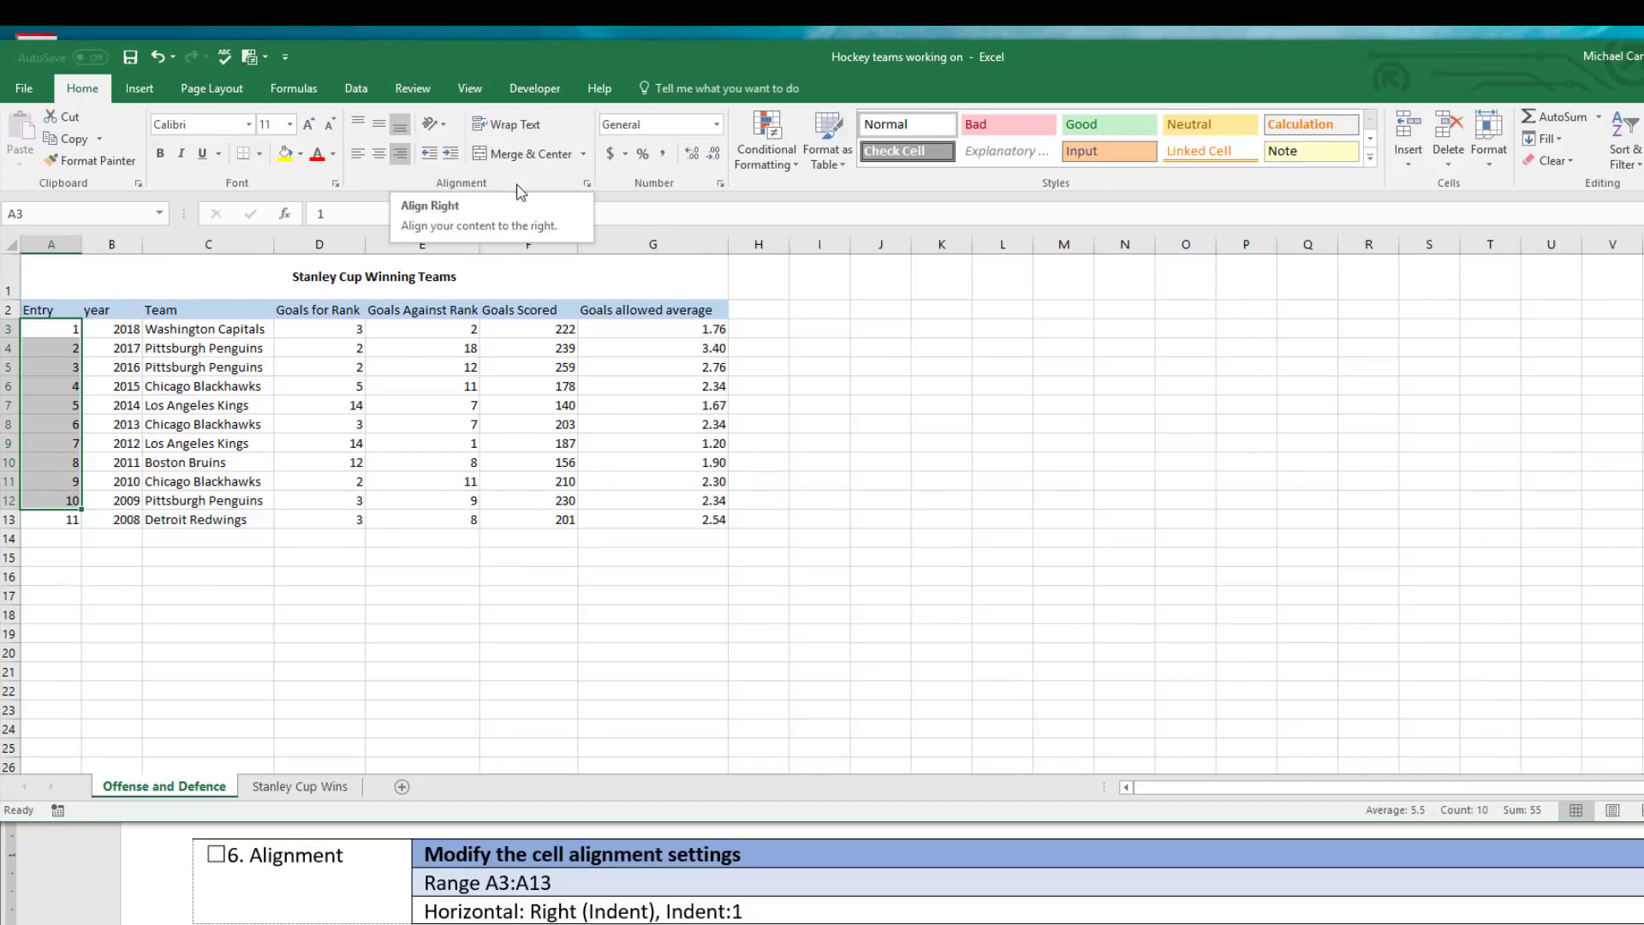
Format range A3:A13 with horizontal alignment Right (Indent) and an indent of 1.
left_click(587, 185)
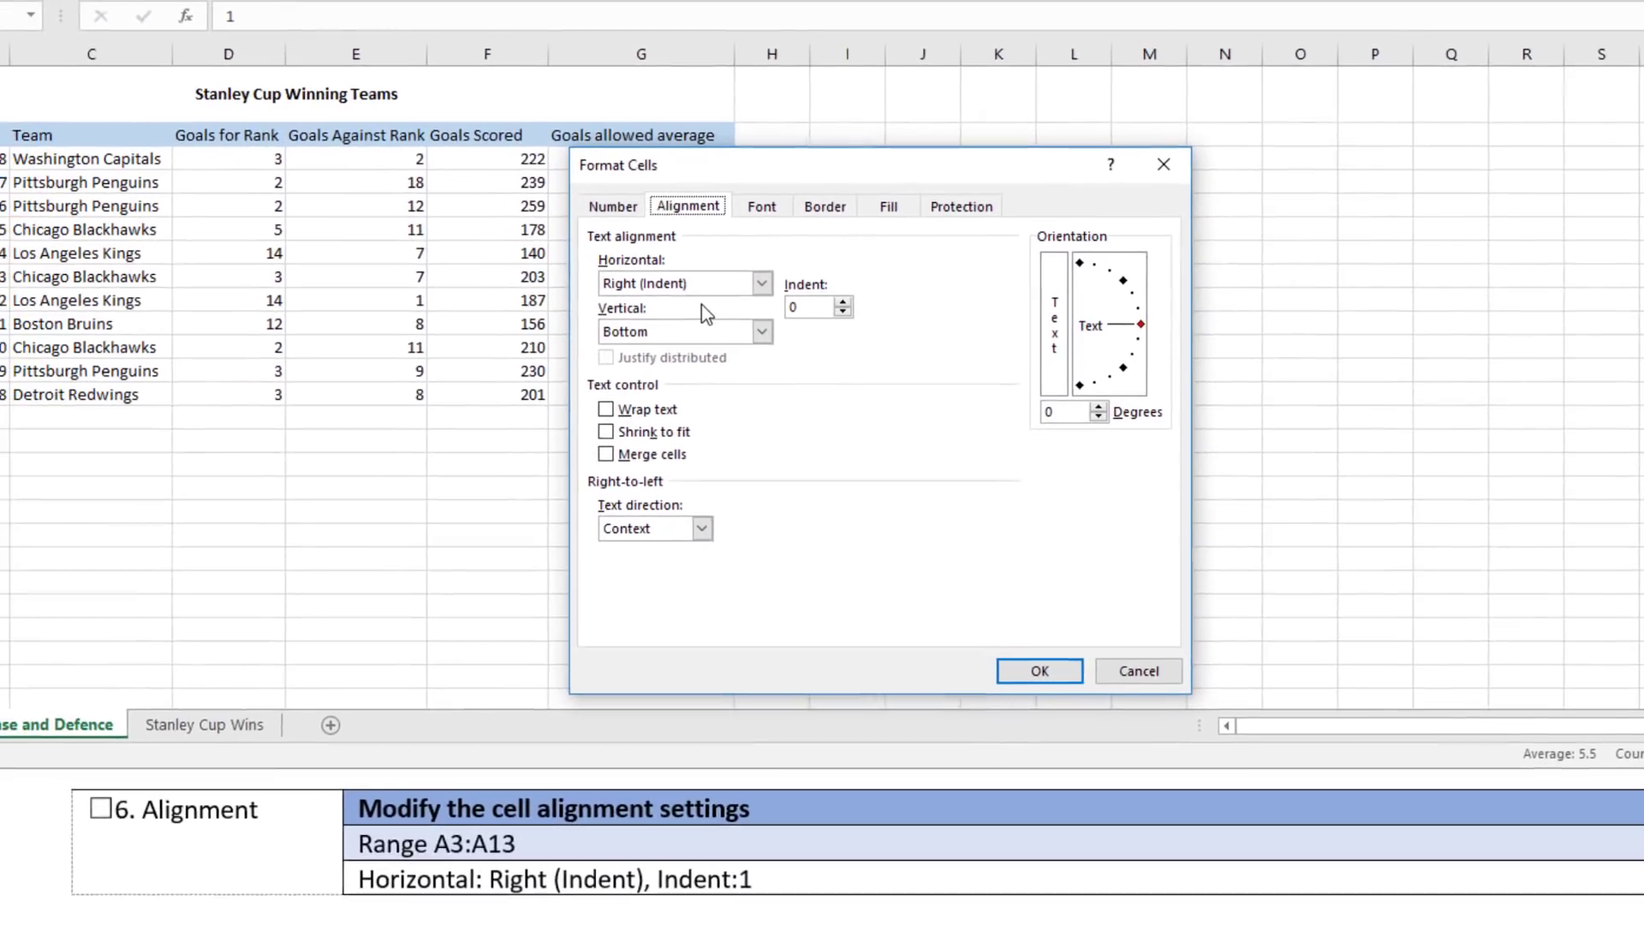
left_click(1154, 670)
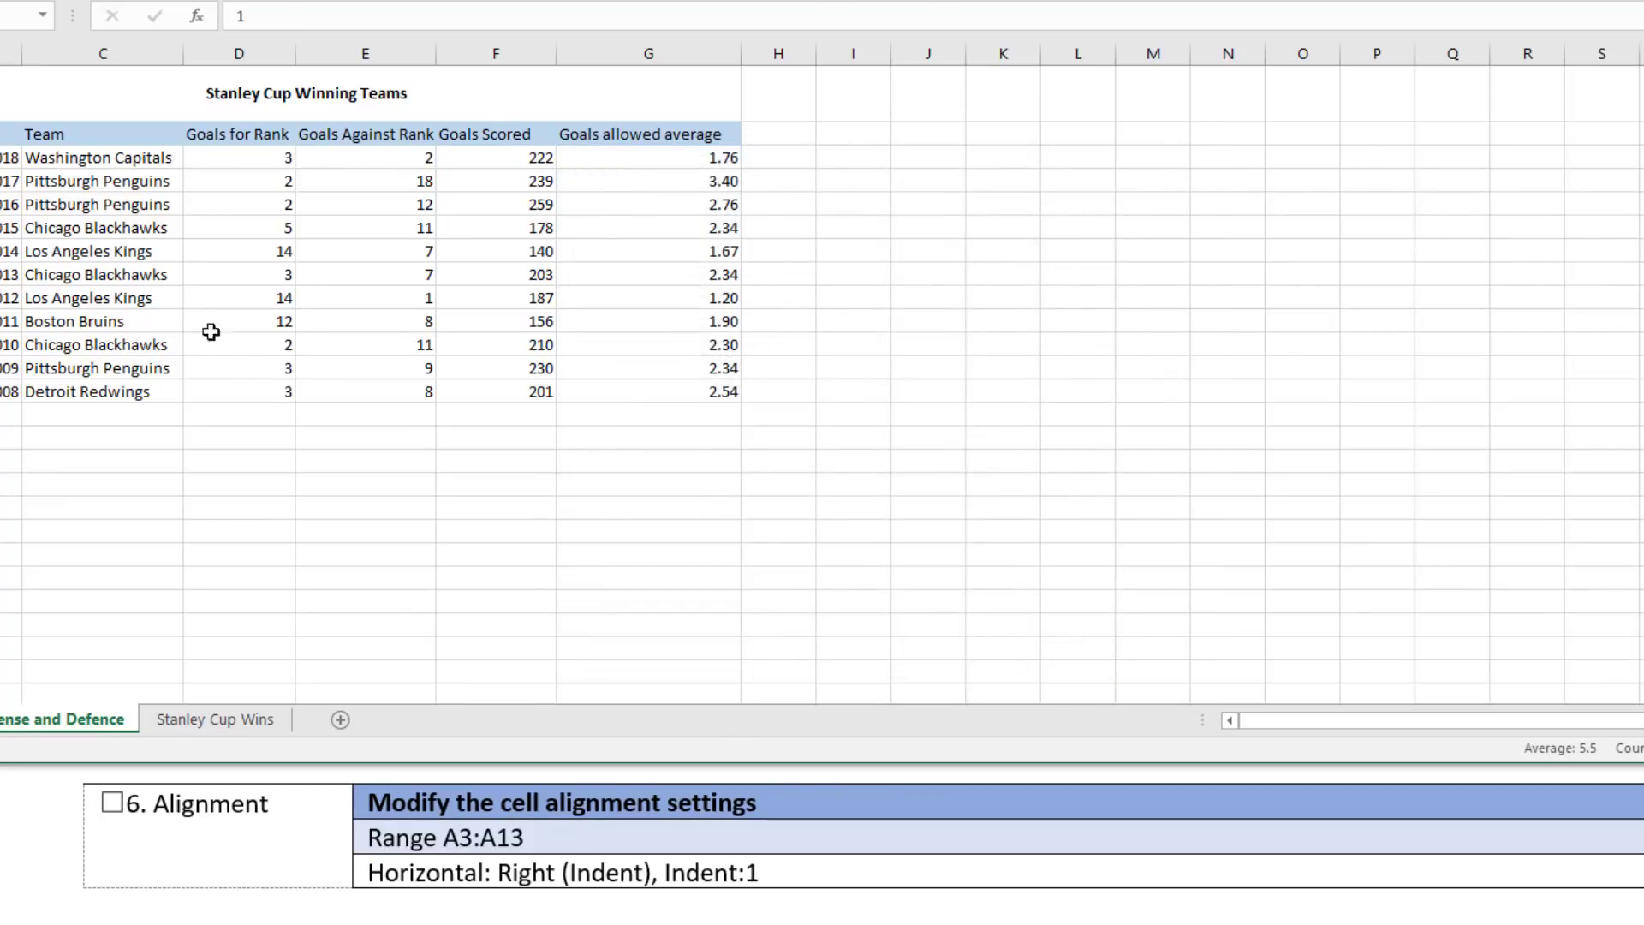
left_click_drag(0, 251, 0, 391)
key("ctrl+1")
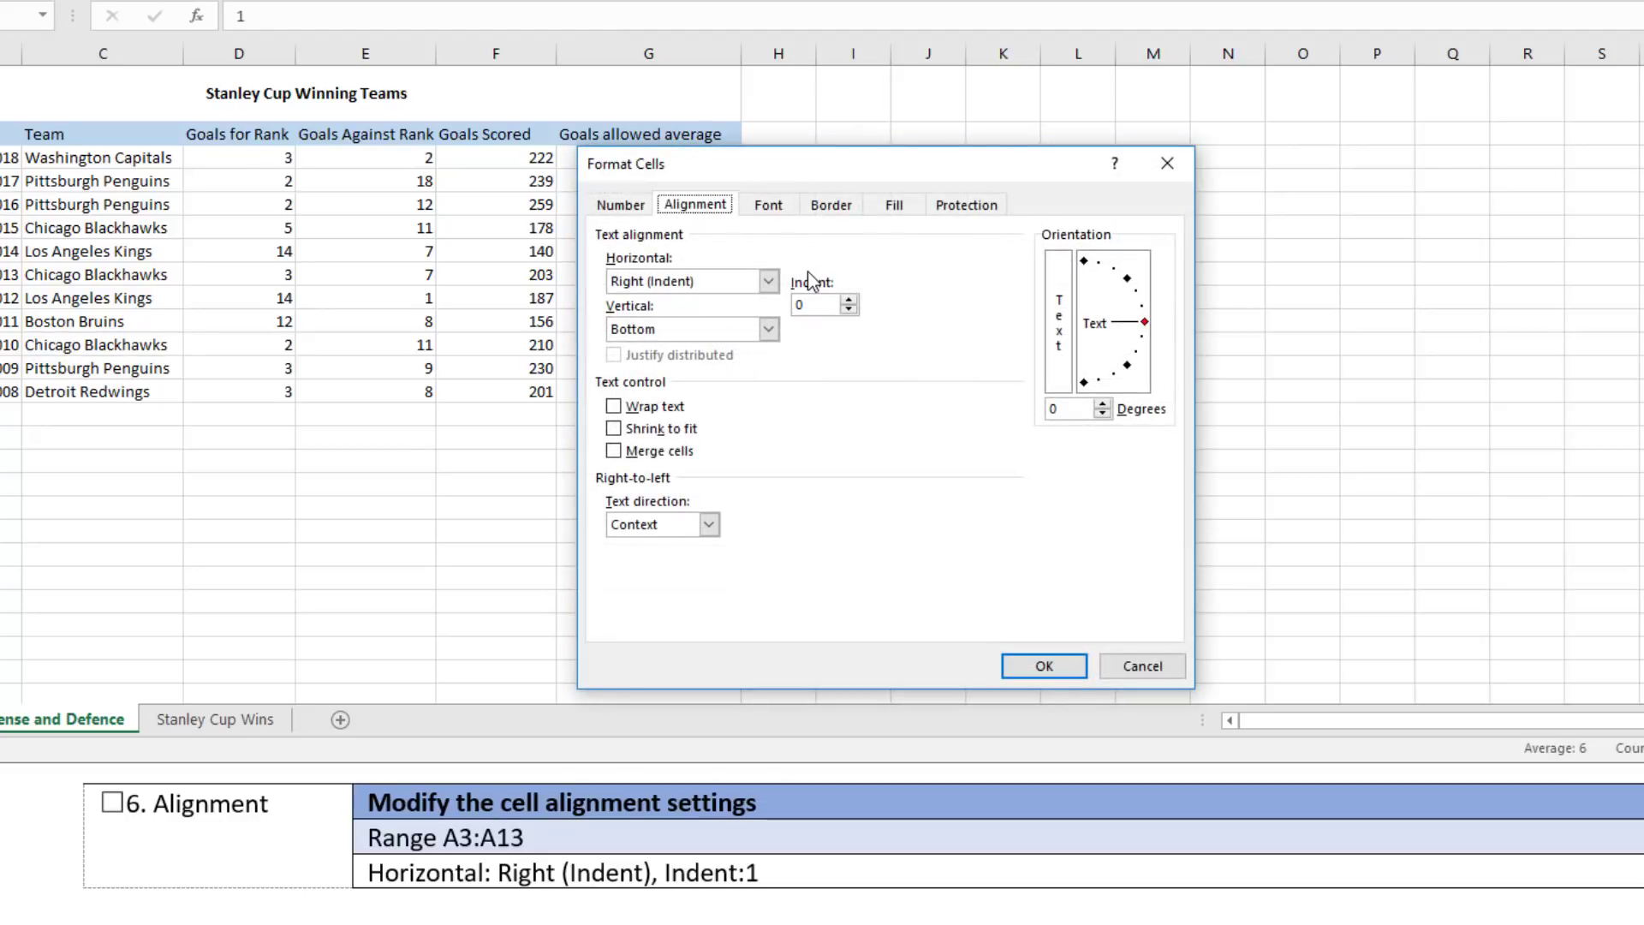
left_click(849, 299)
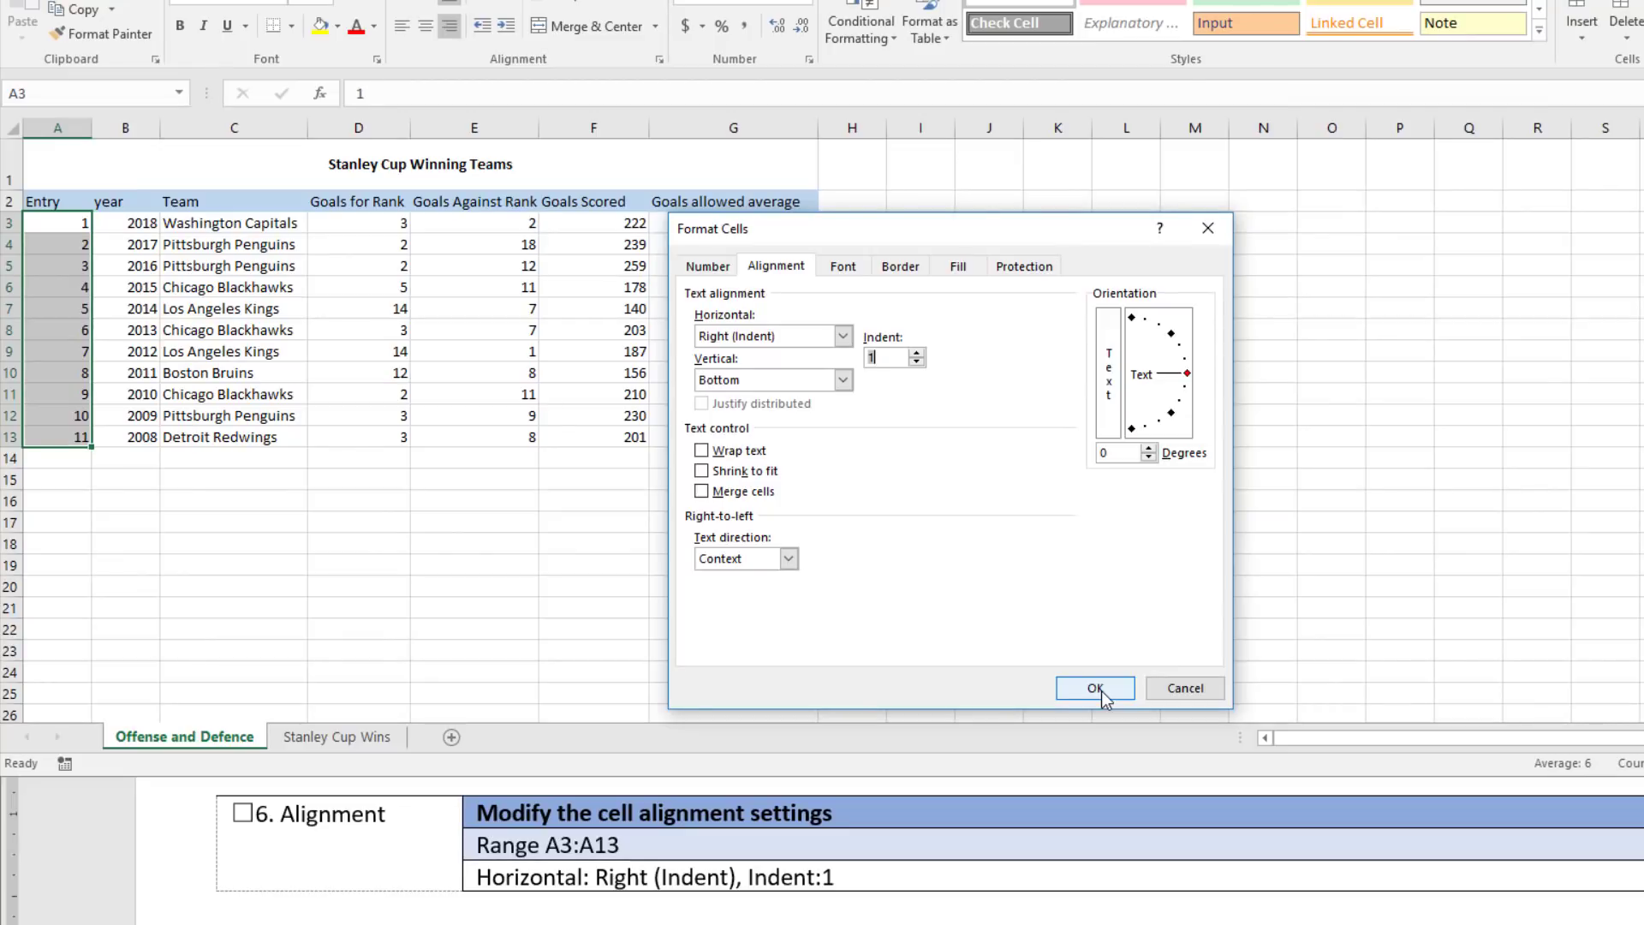
left_click(1098, 691)
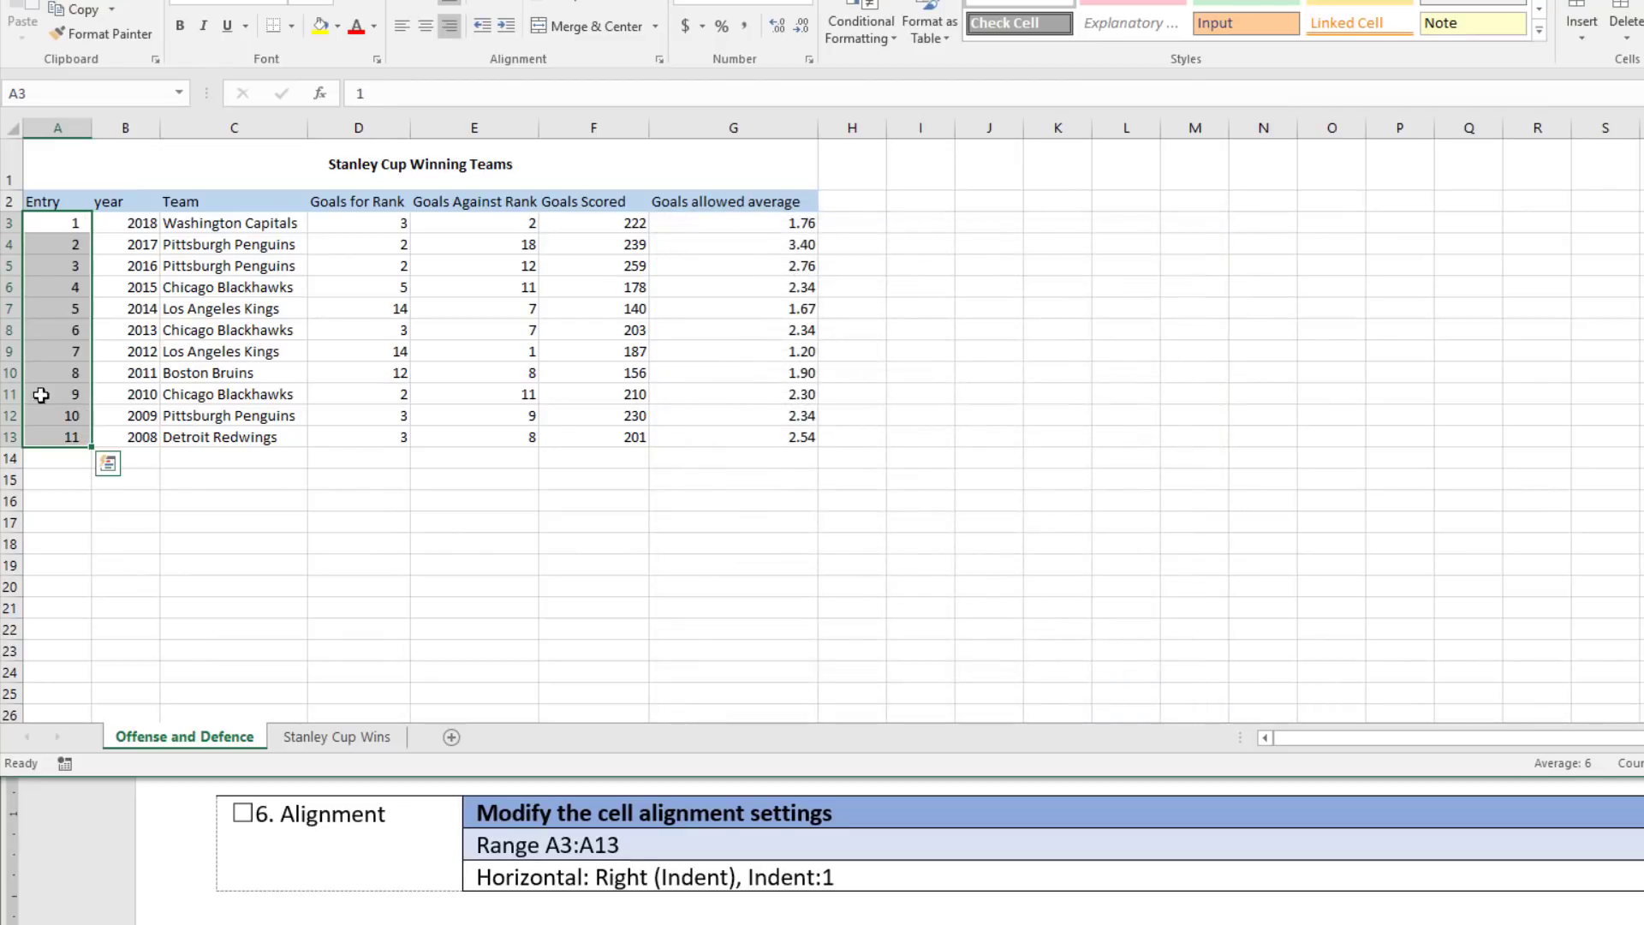
left_click(108, 495)
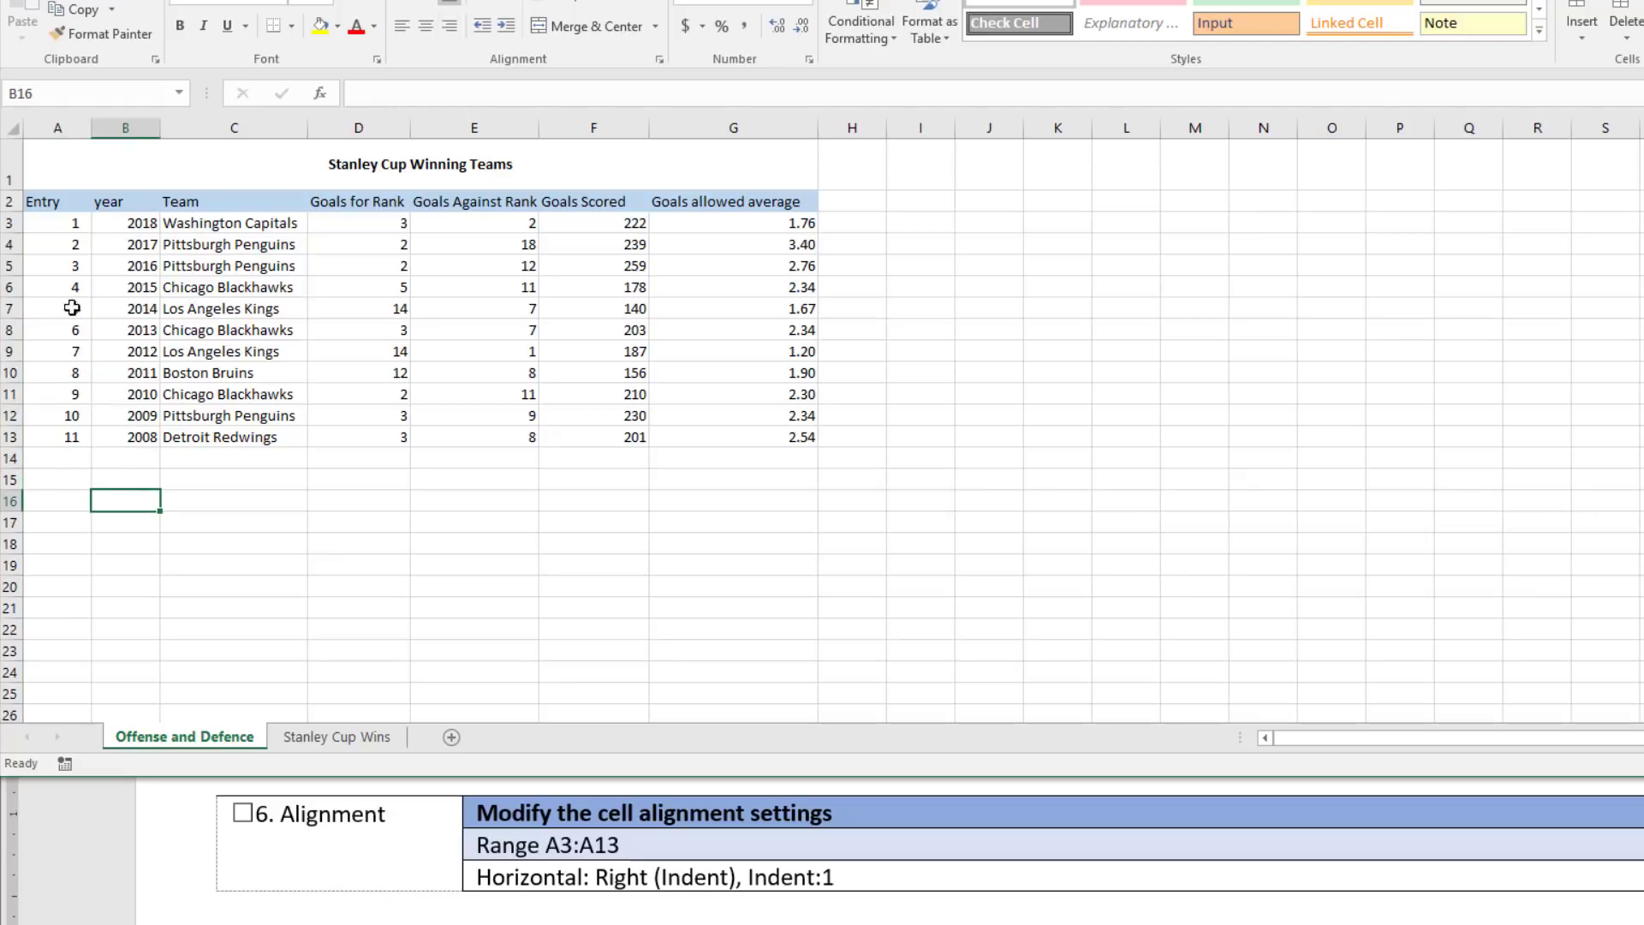
Check off task 6 Alignment in the Word instructions and bring task 7 Name a Range into view.
left_click(242, 813)
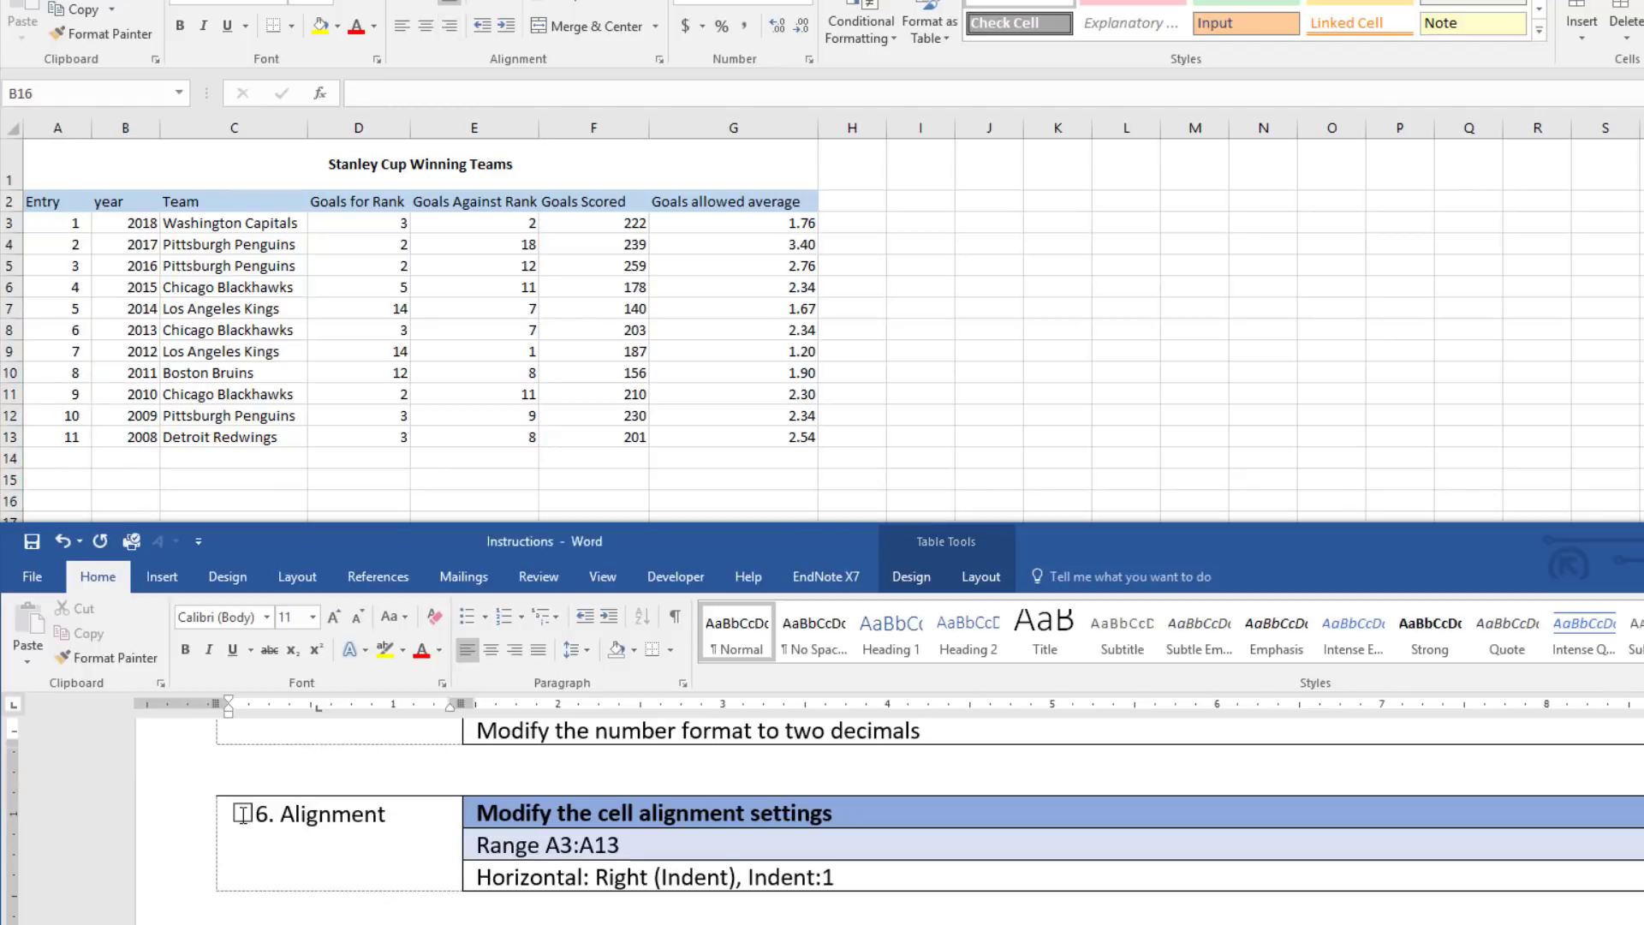
left_click(449, 802)
scroll(450, 802, "down", 3)
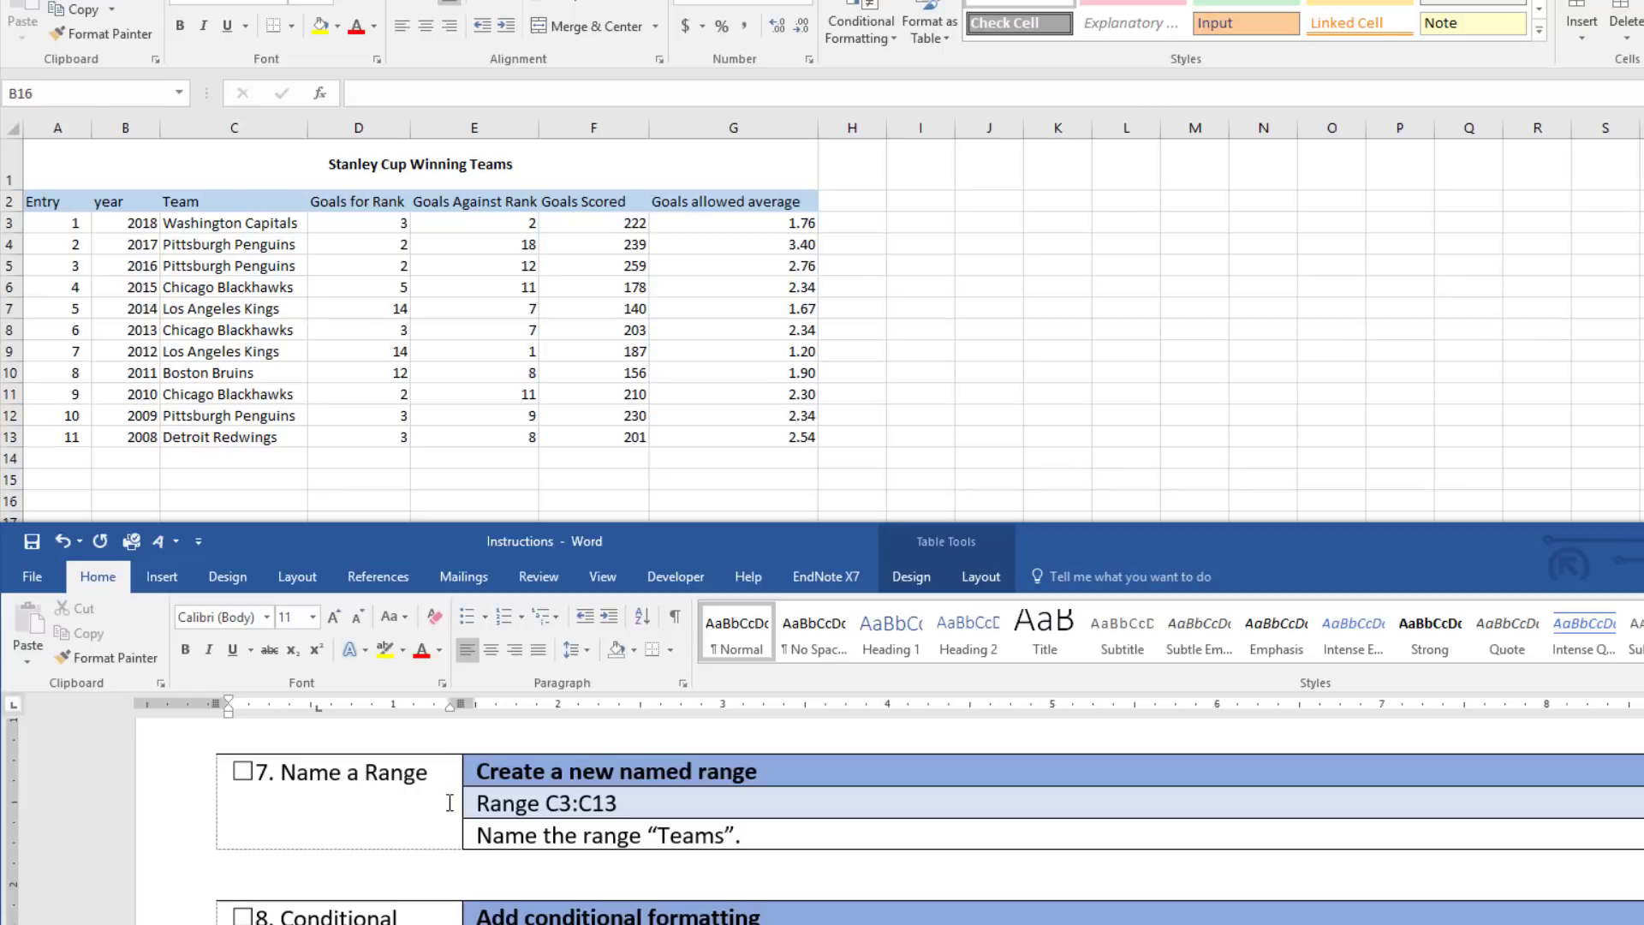
Define the name "Teams" with Workbook scope for range C3:C13 in the Excel worksheet.
left_click(200, 223)
left_click_drag(199, 223, 220, 435)
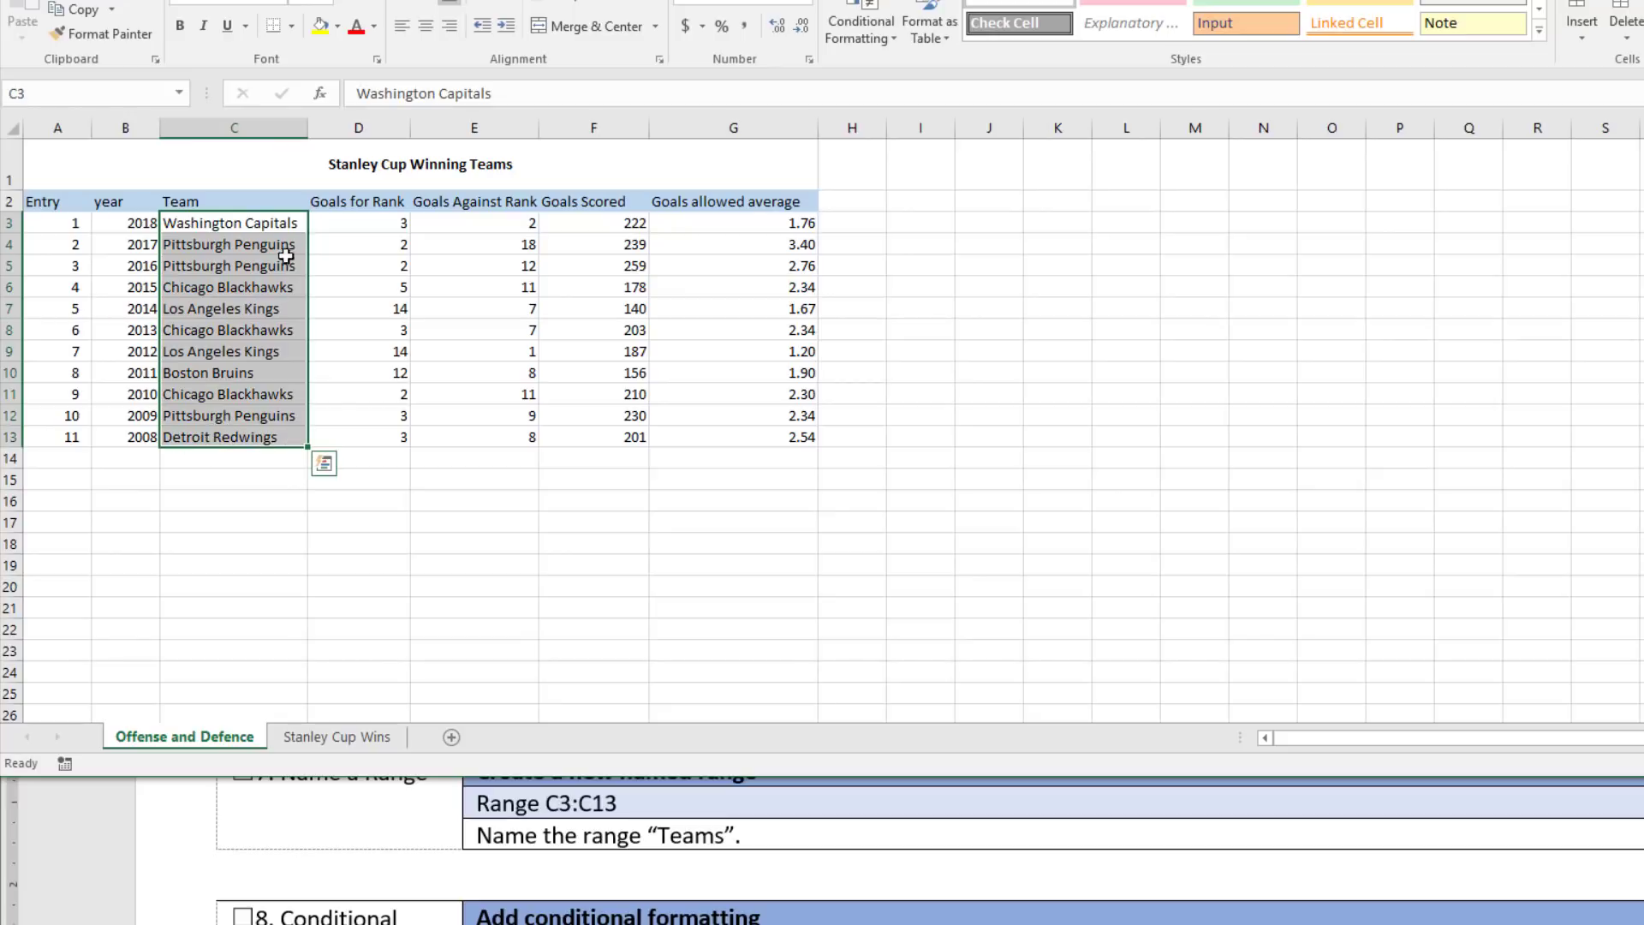
left_click(512, 69)
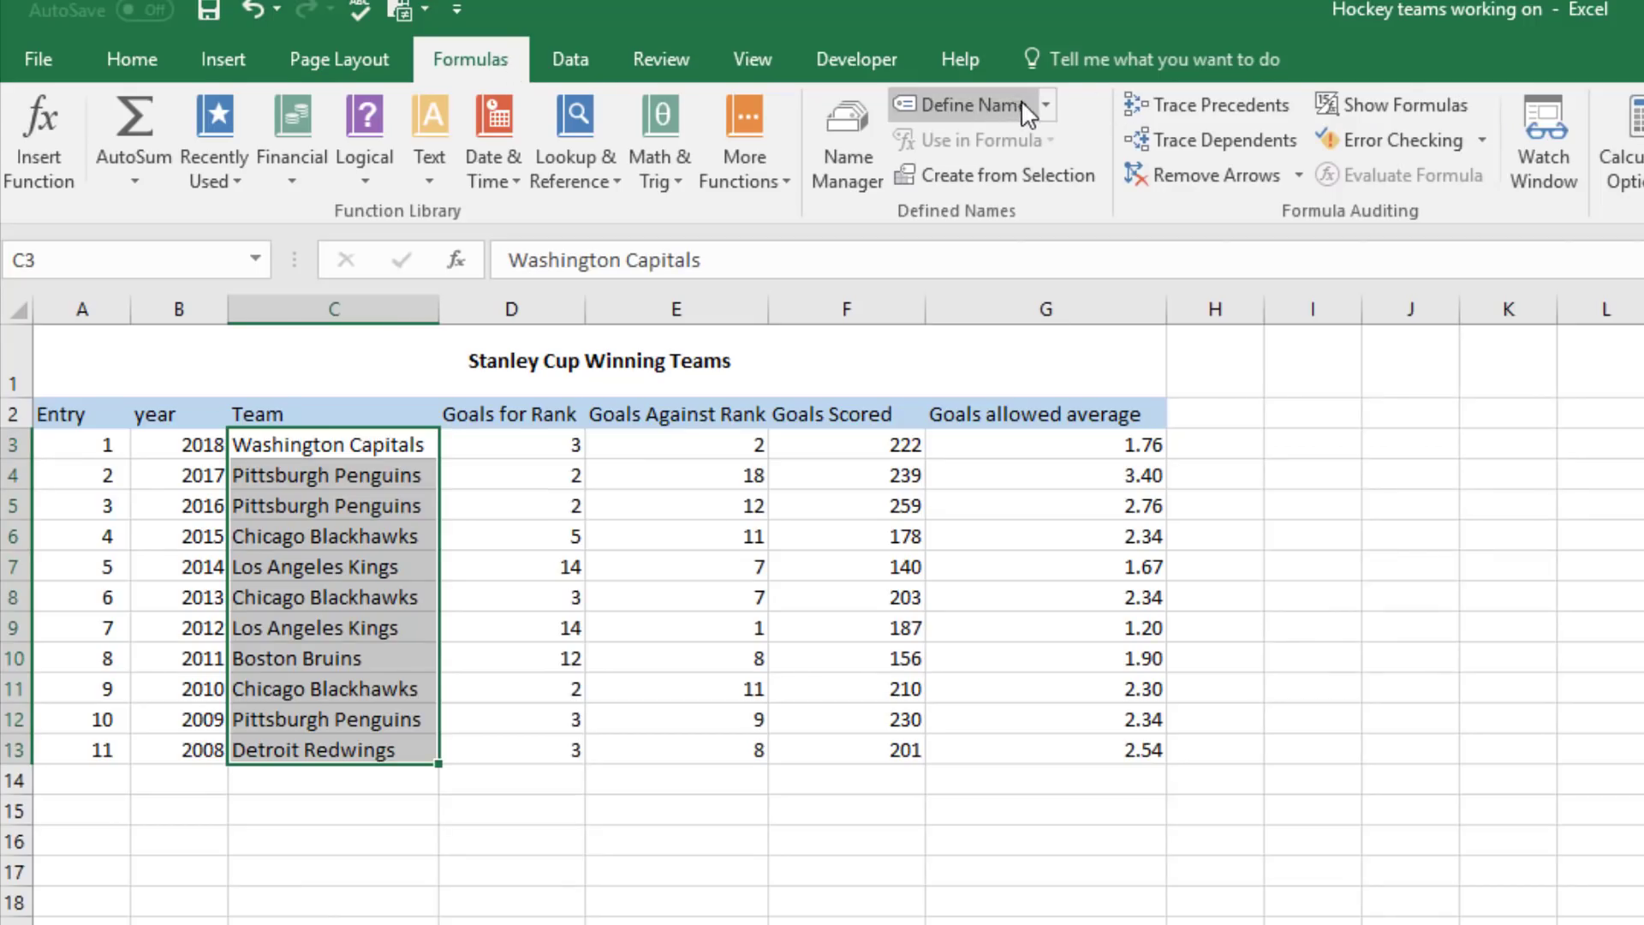
left_click(1044, 100)
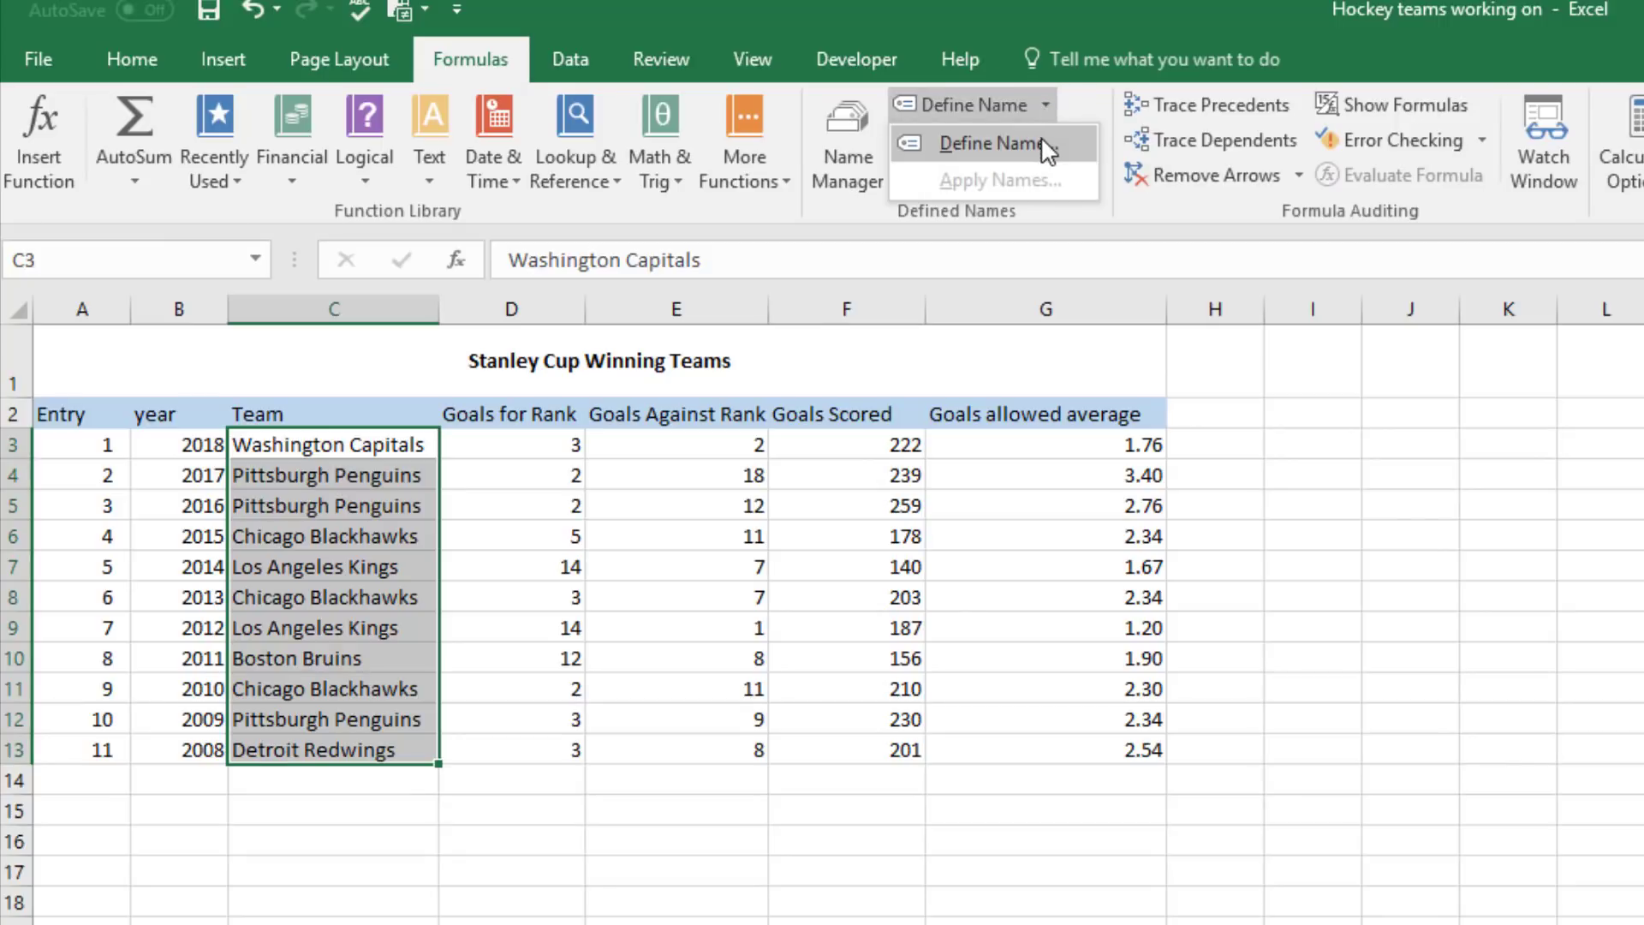
left_click(1038, 143)
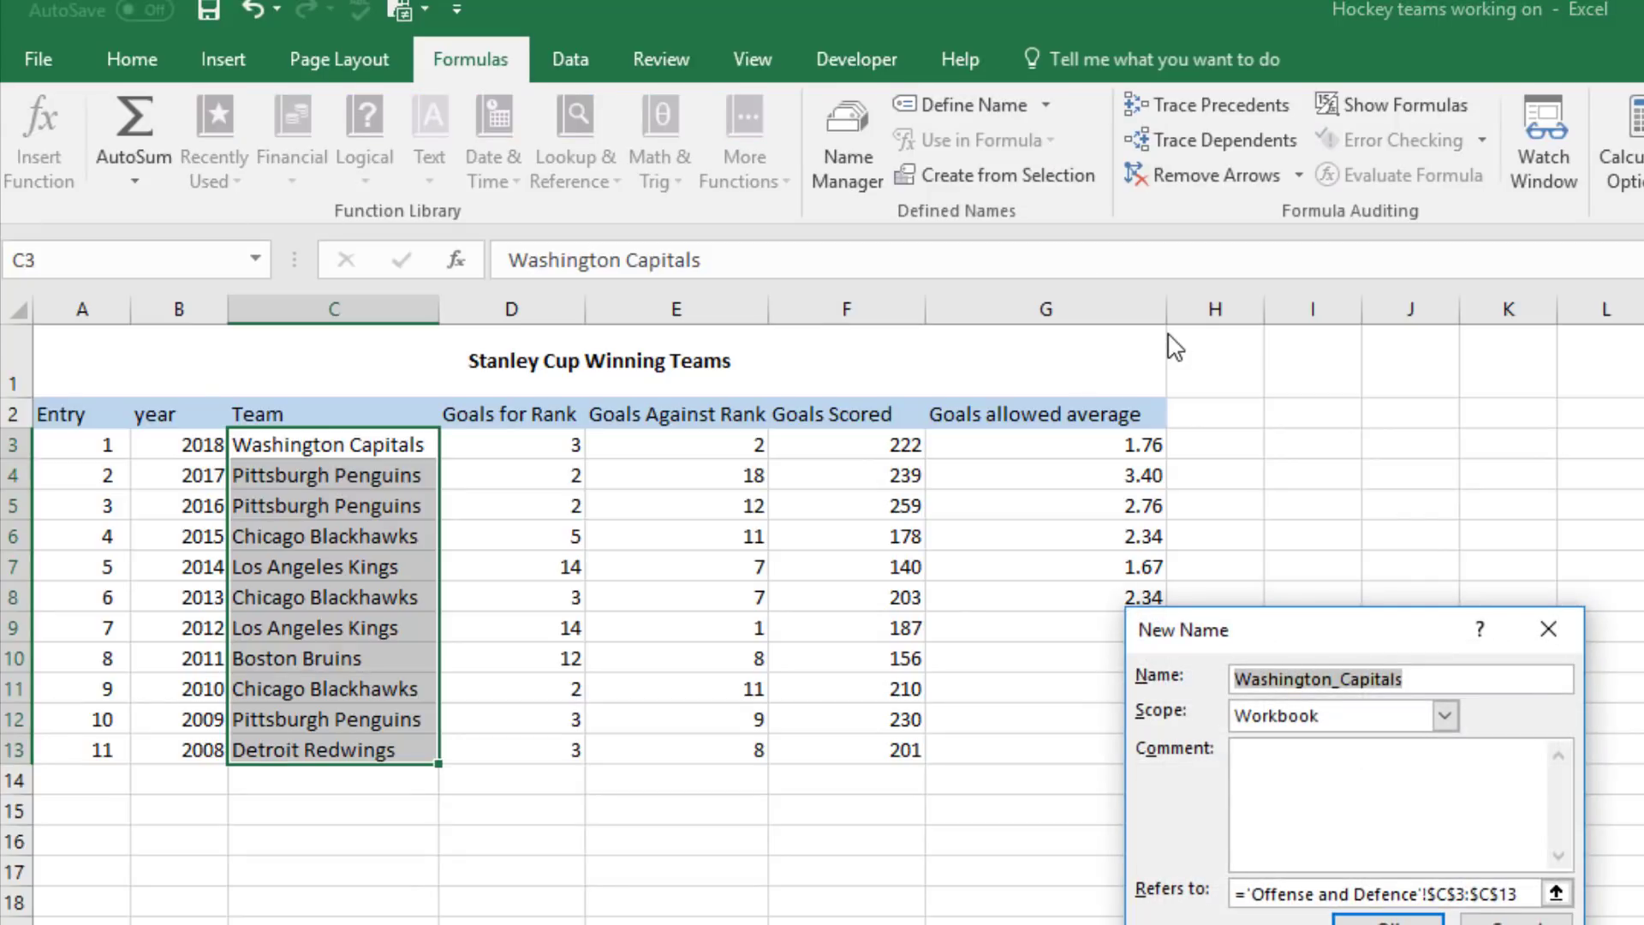
key("BackSpace")
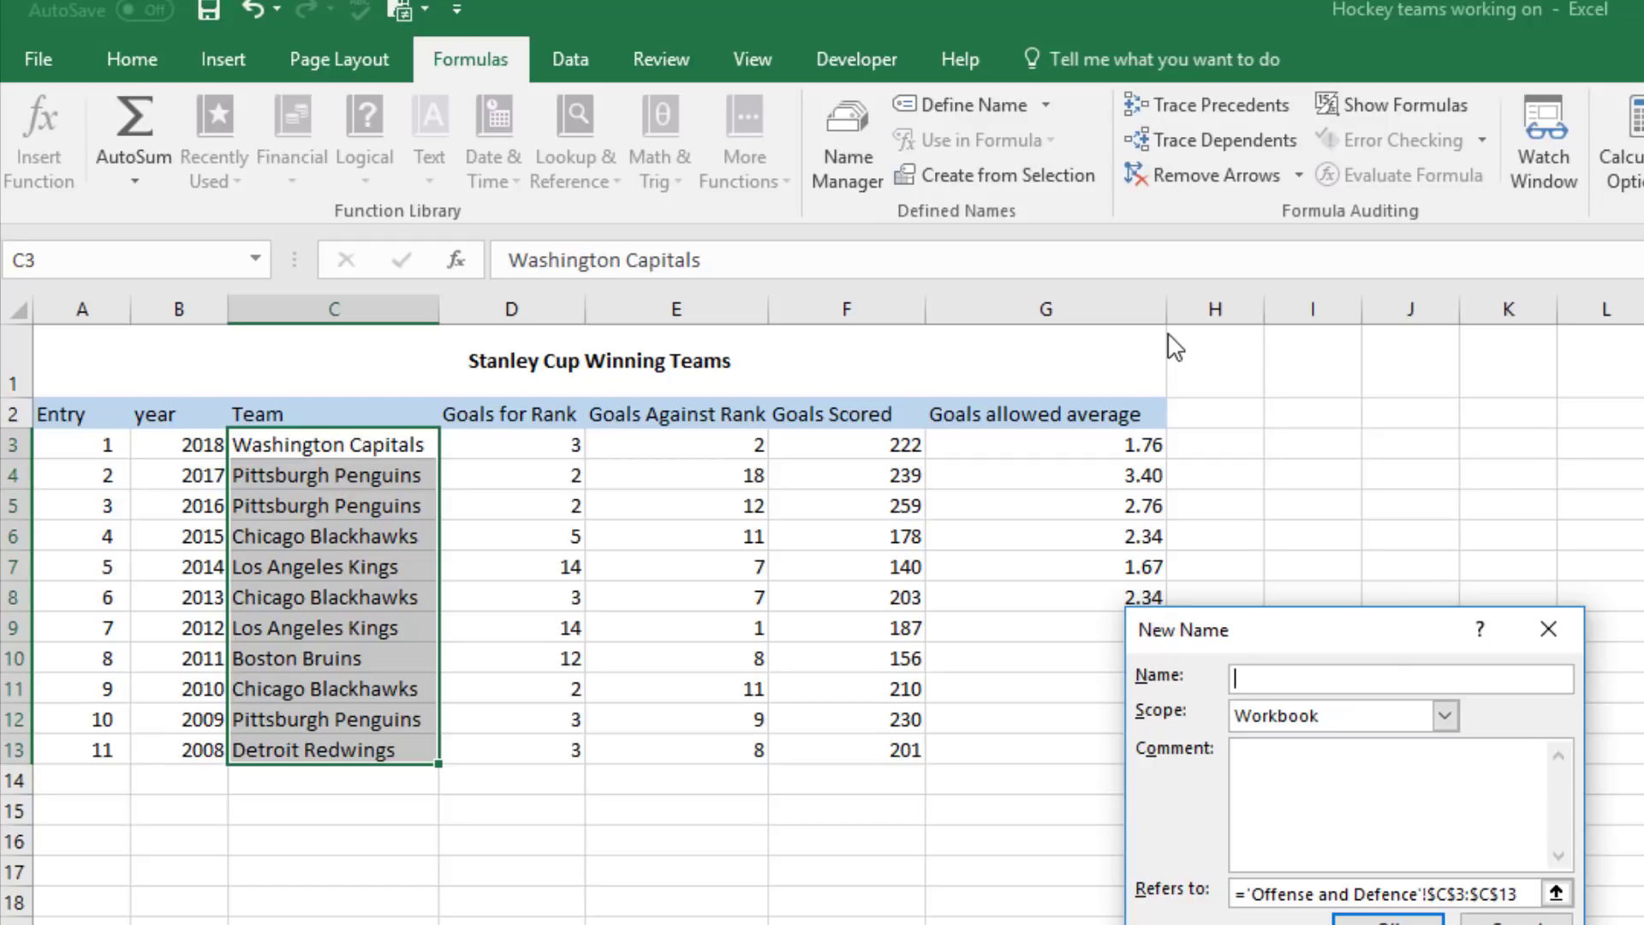
type("Teams")
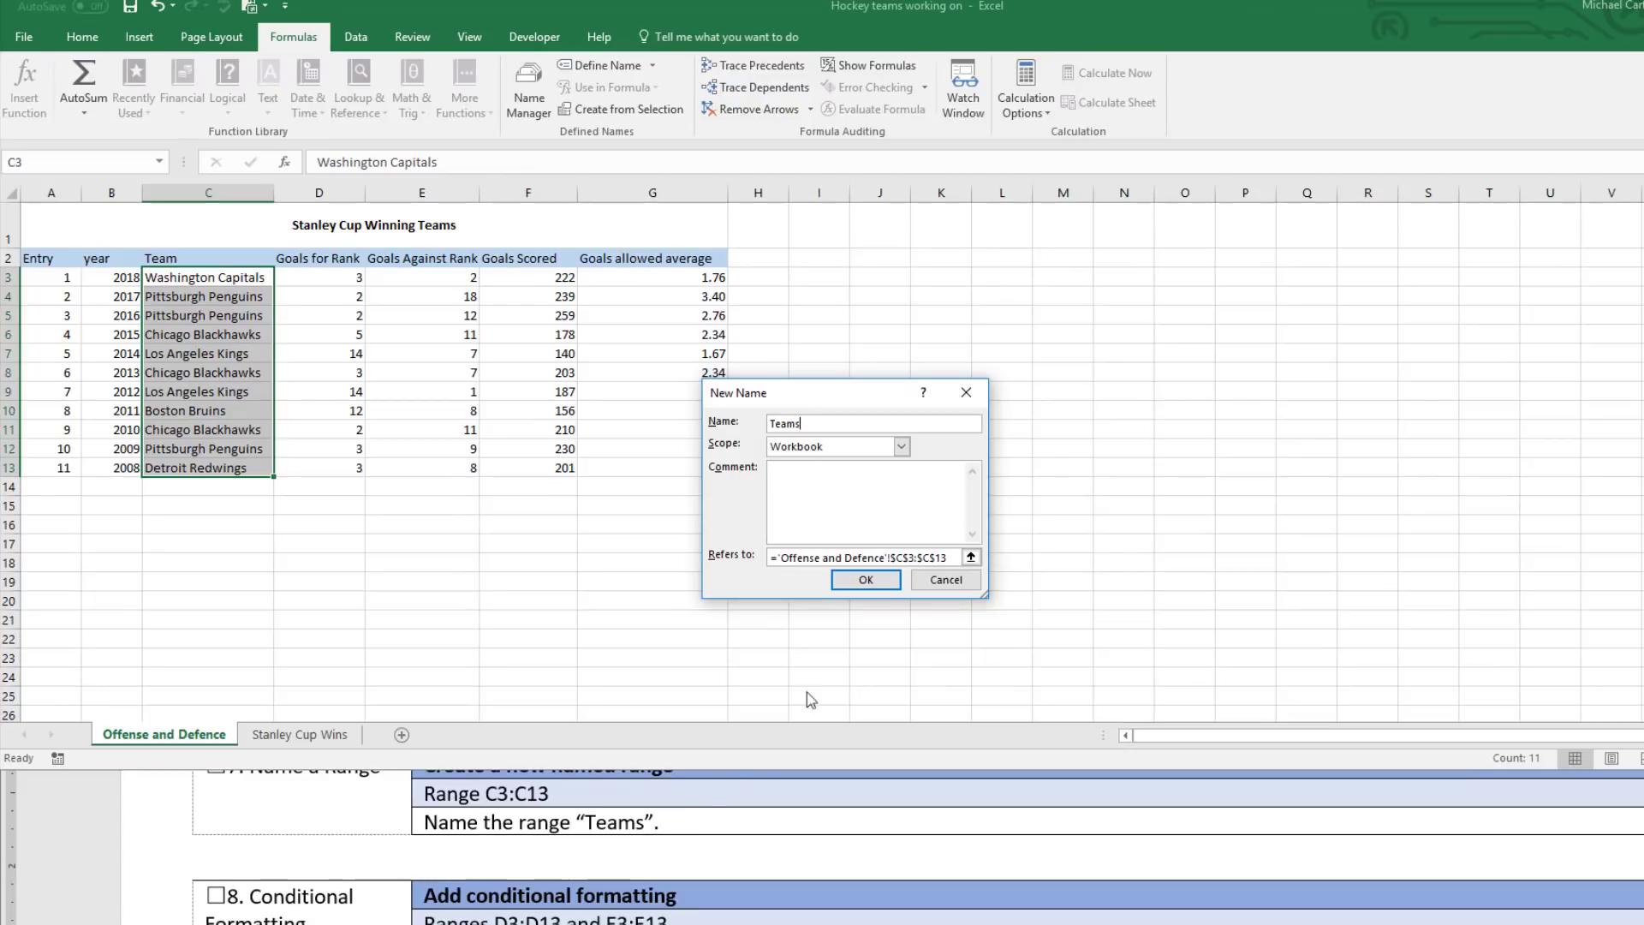
left_click(863, 580)
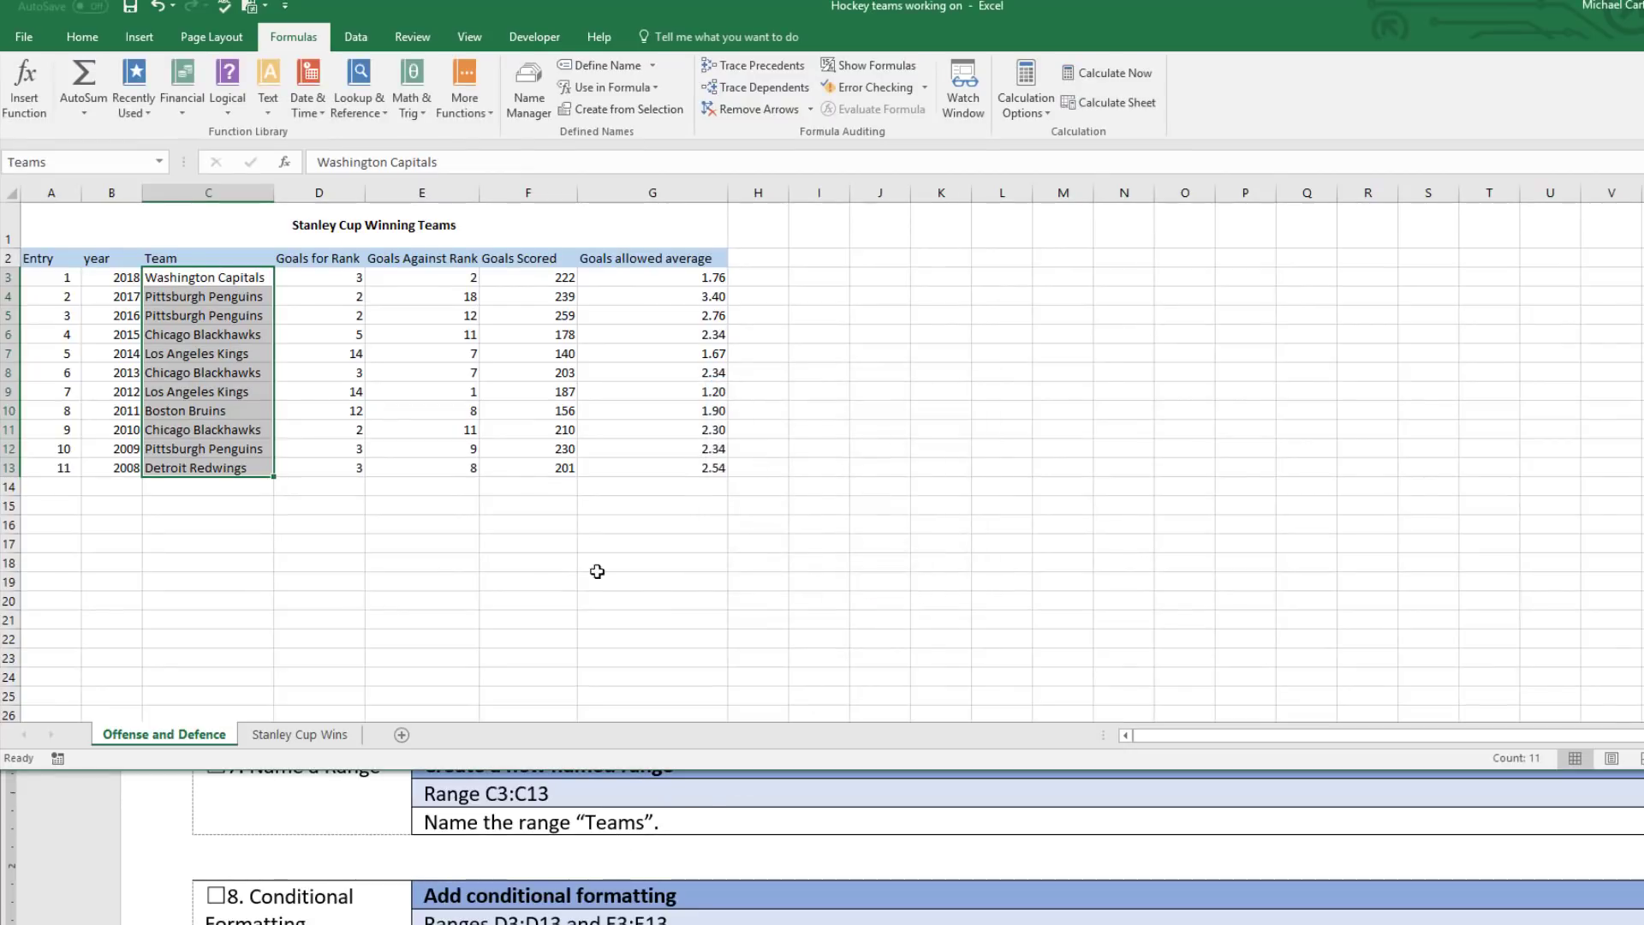
Jump to the named range Teams from an empty cell to check which cells it covers.
left_click(456, 565)
left_click(159, 162)
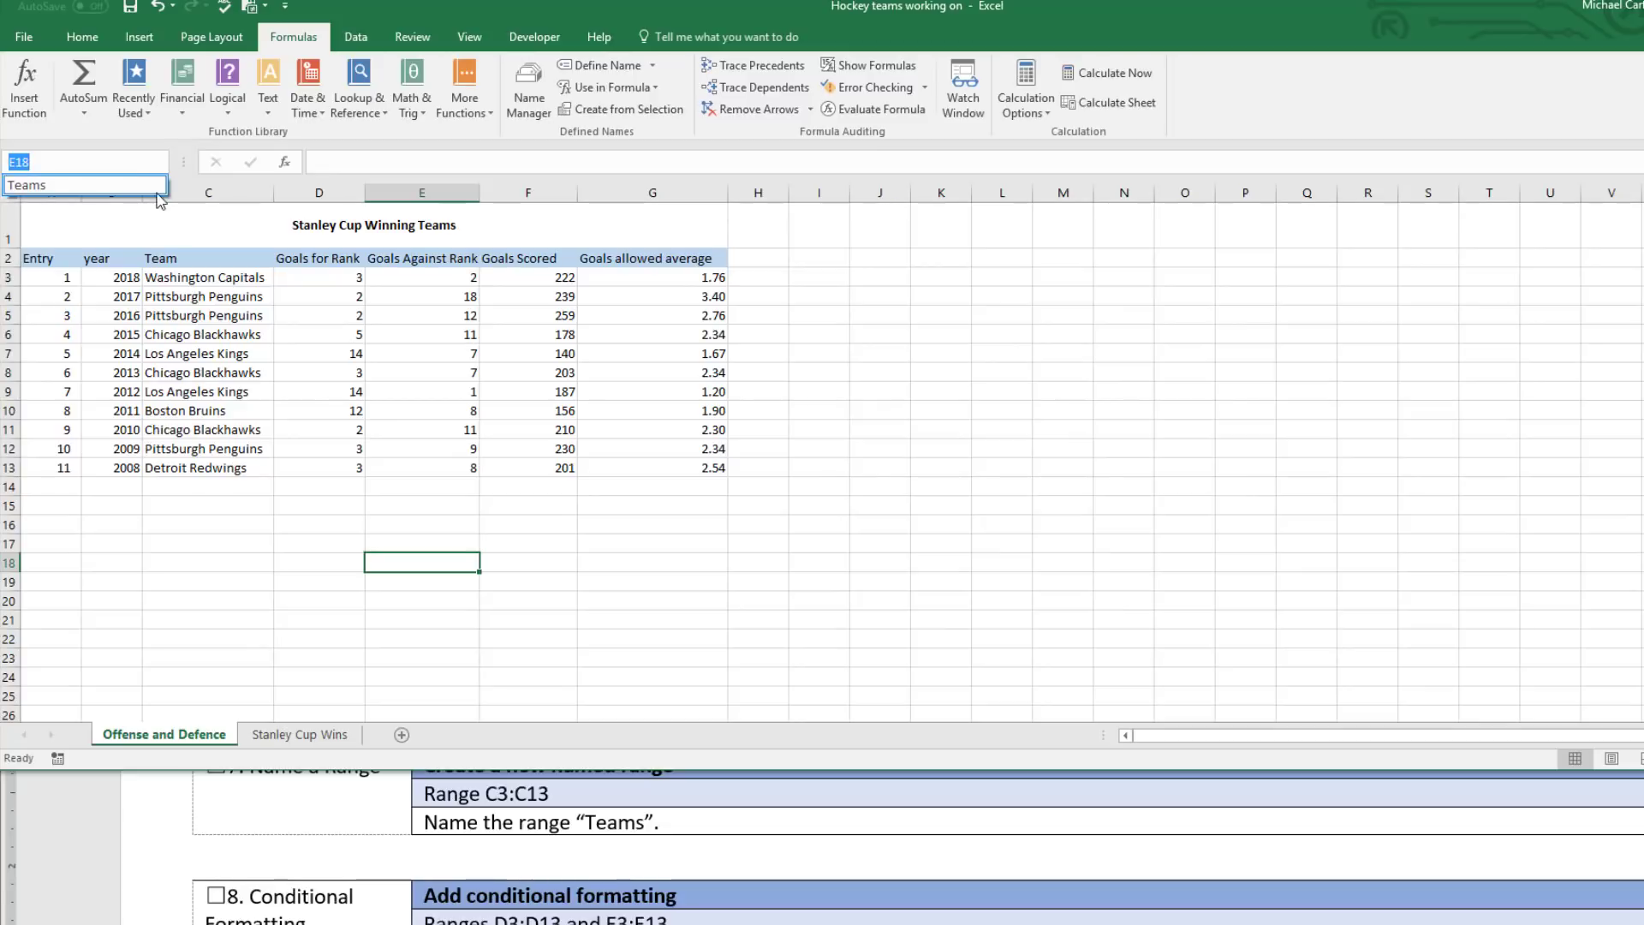
left_click(158, 192)
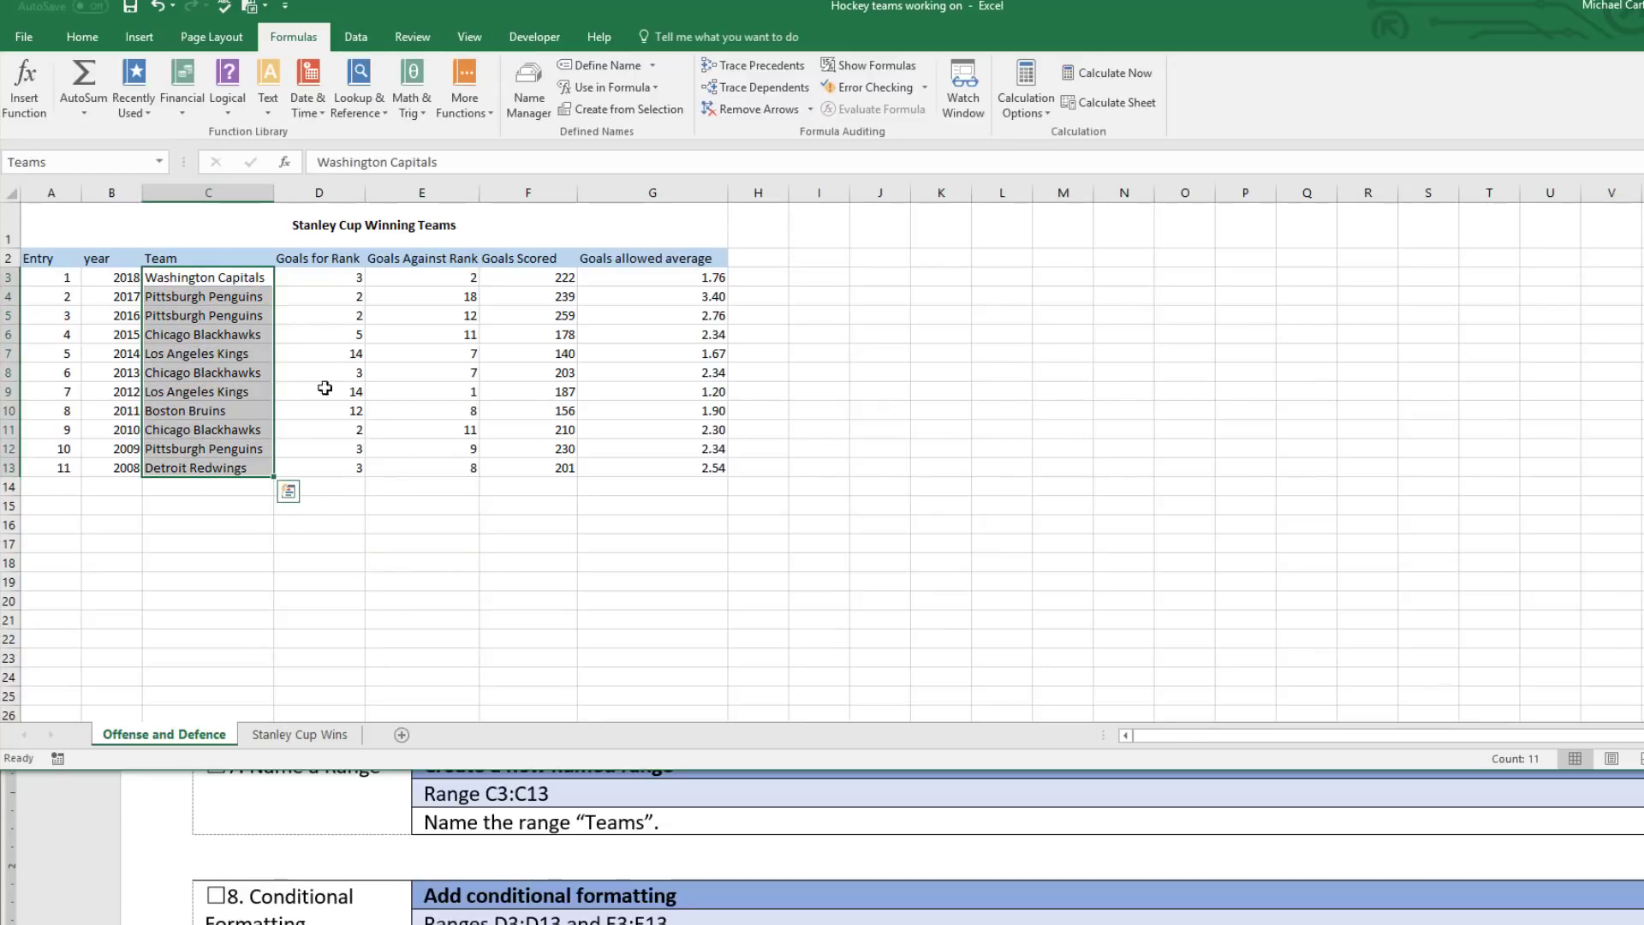
left_click(218, 546)
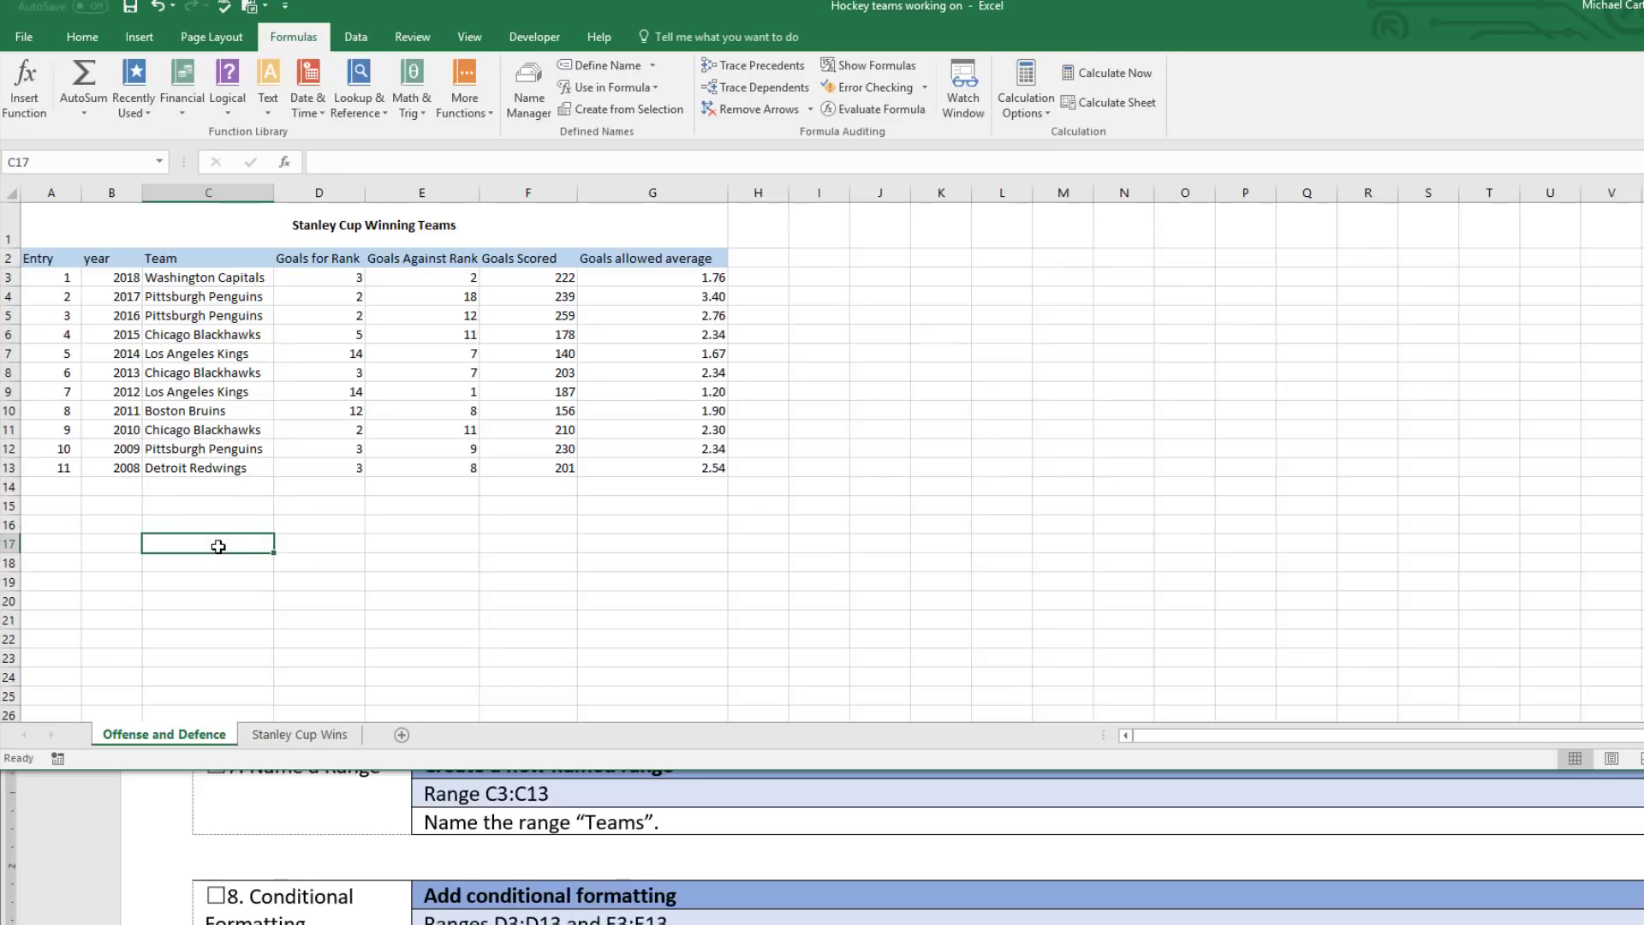
Switch to the Word instructions, check off task 7 Name a Range and bring task 8 Conditional Formatting into view.
left_click(349, 820)
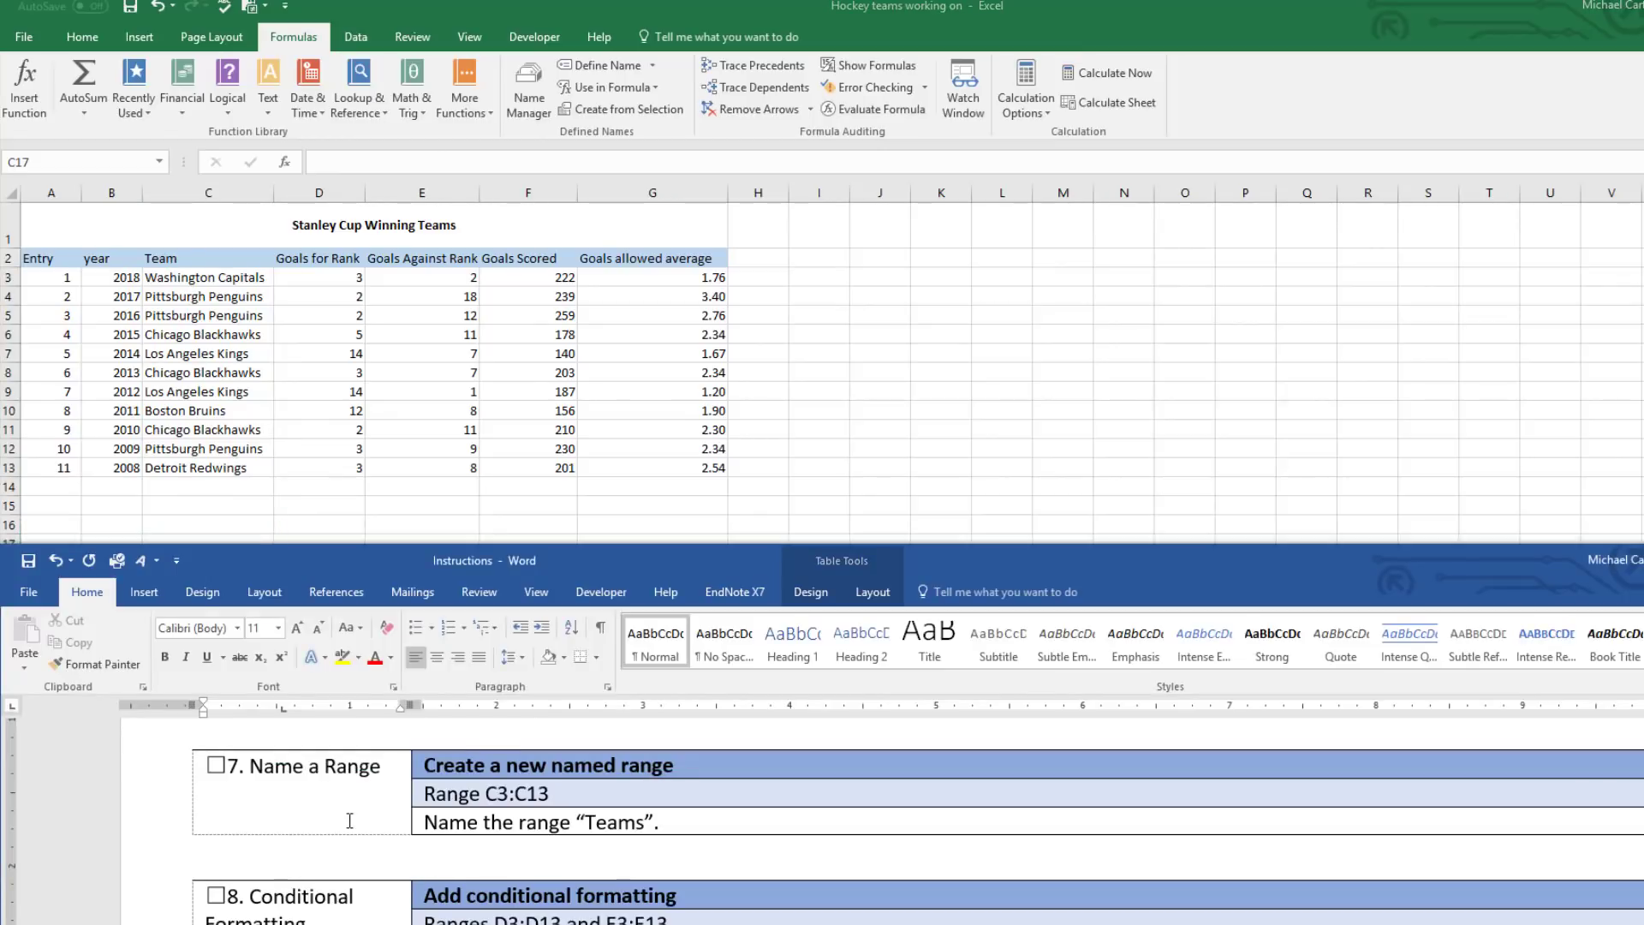
left_click(219, 768)
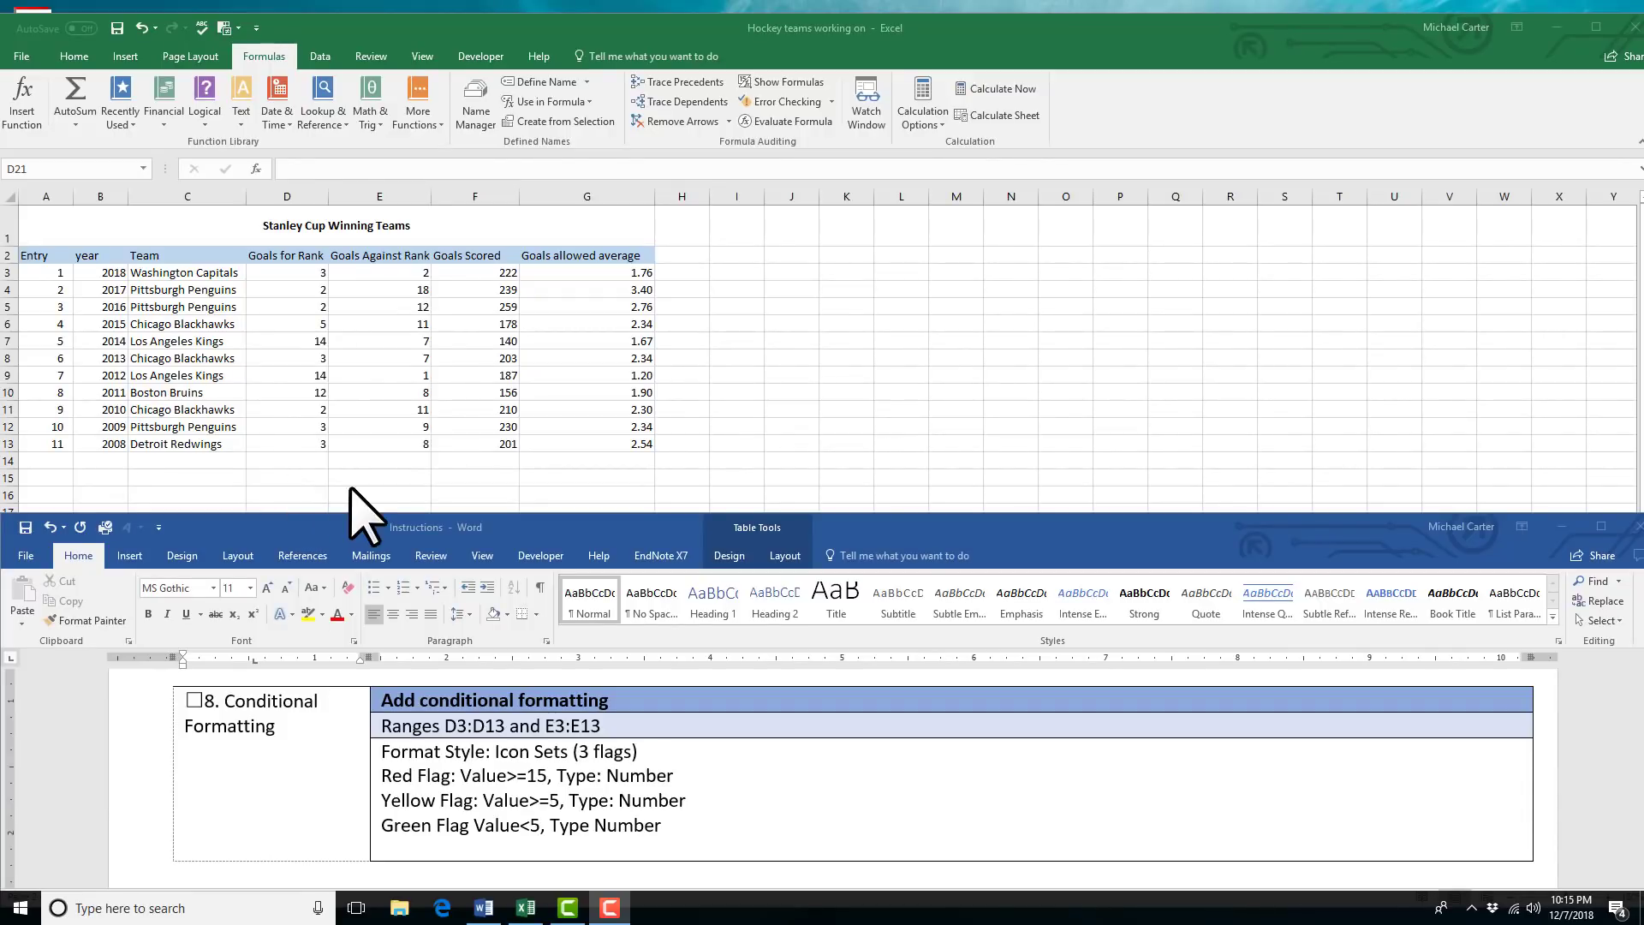
Start a new custom icon set conditional formatting rule for range D3:E13 in the Excel worksheet.
left_click(304, 275)
left_click(302, 275)
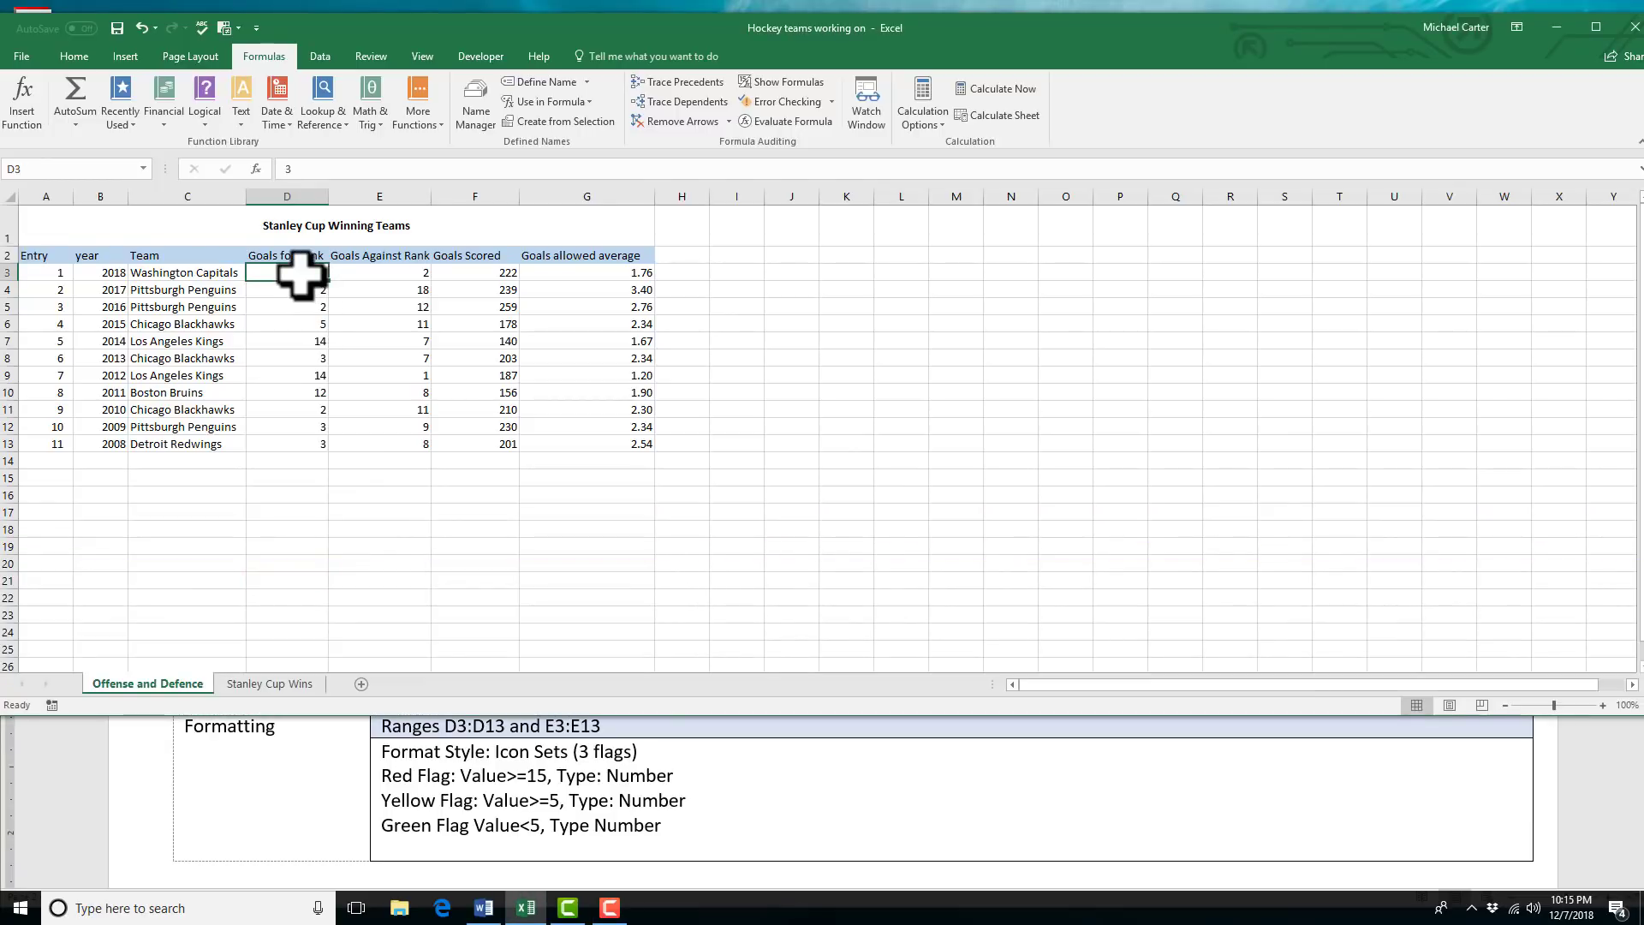
left_click_drag(302, 275, 339, 446)
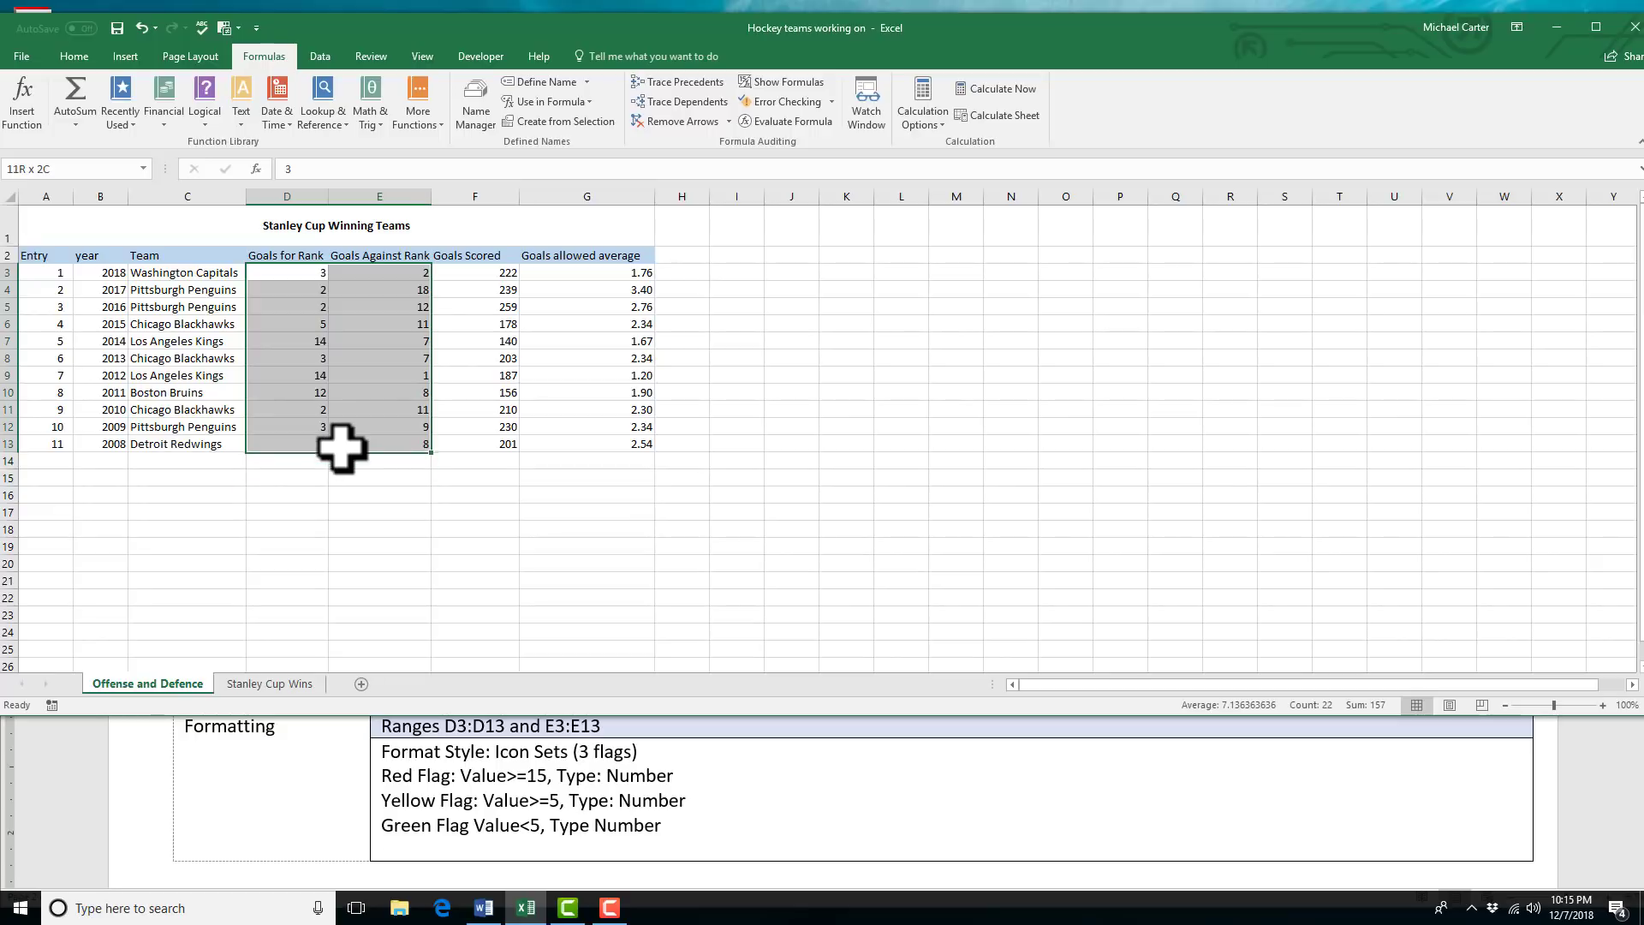
left_click(77, 58)
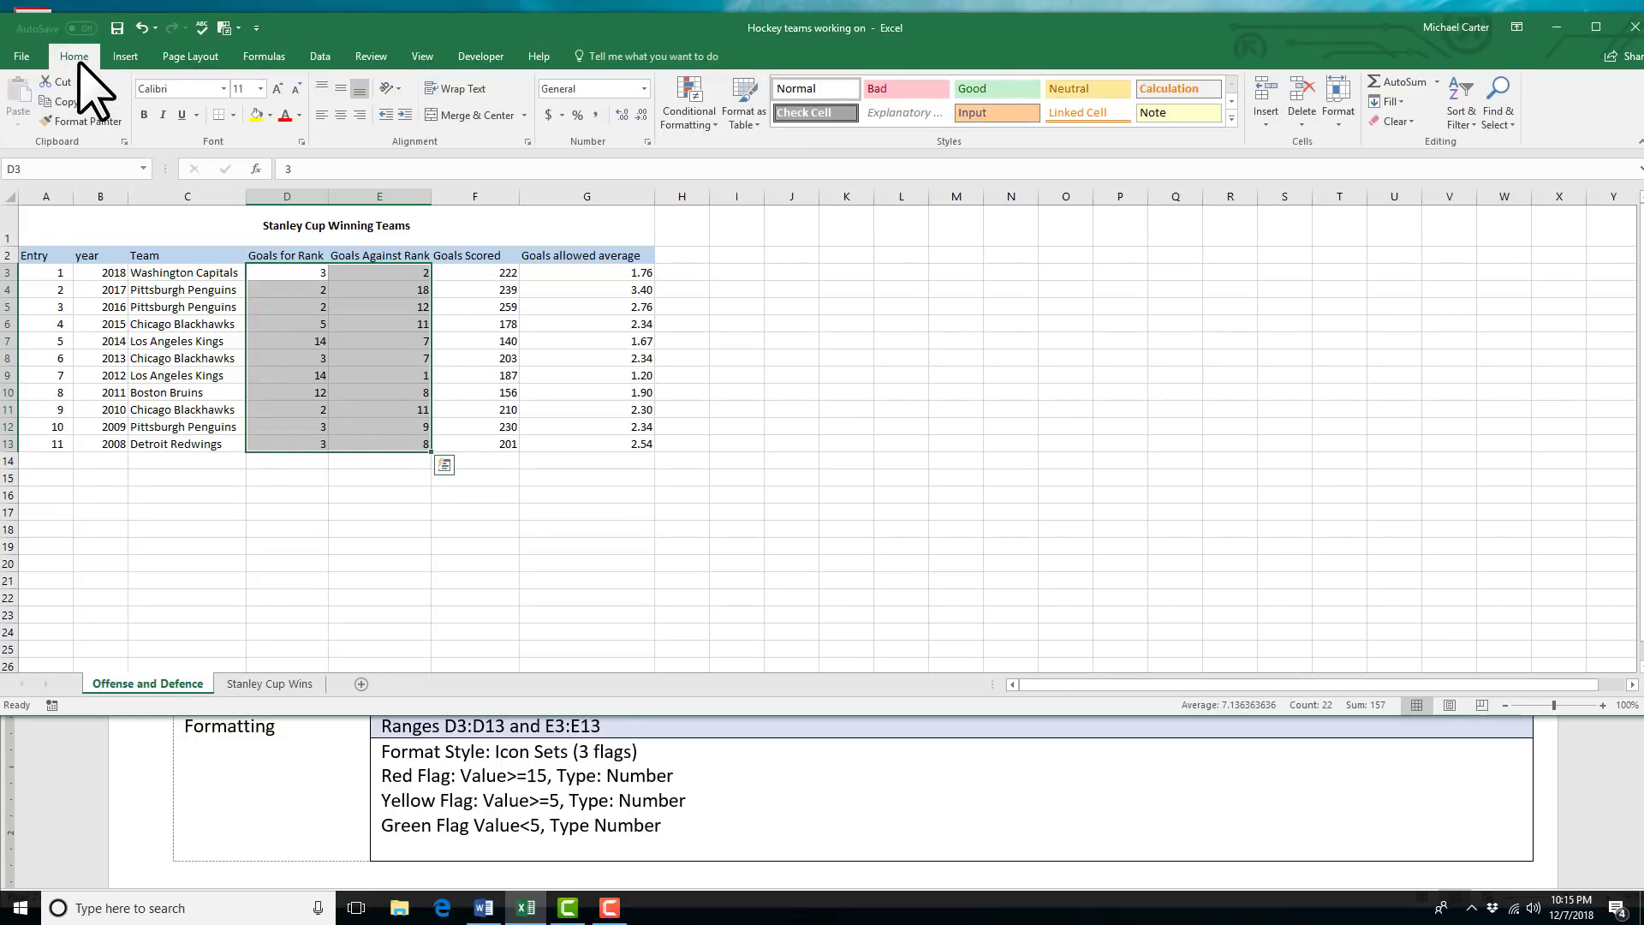
left_click(705, 128)
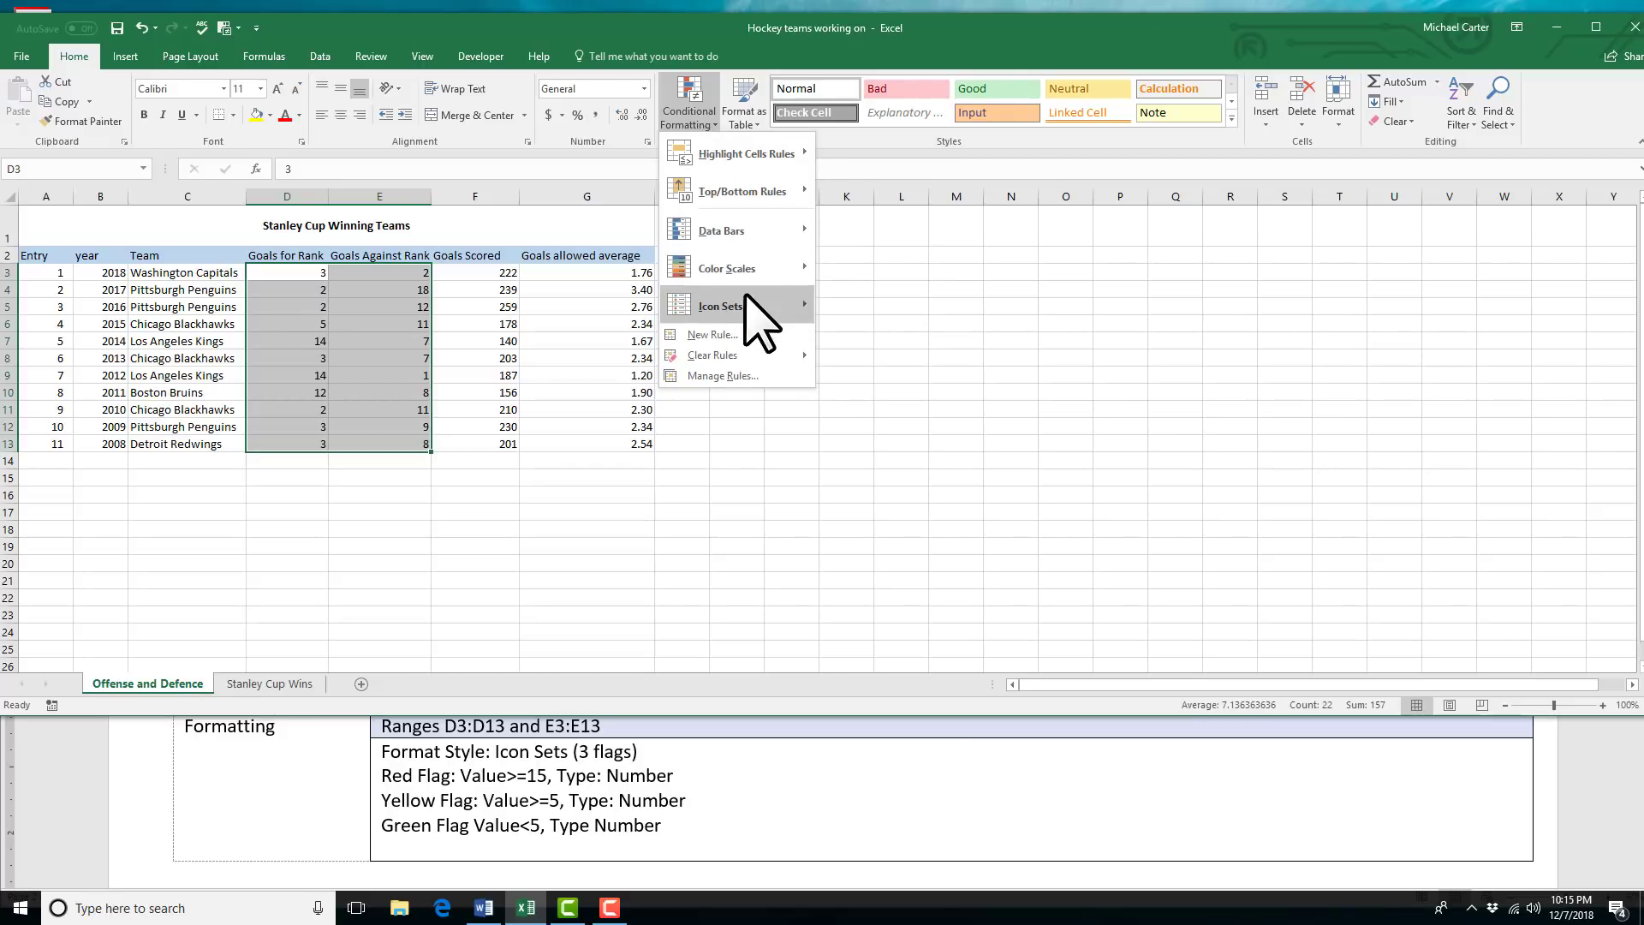
mouse_move(759, 323)
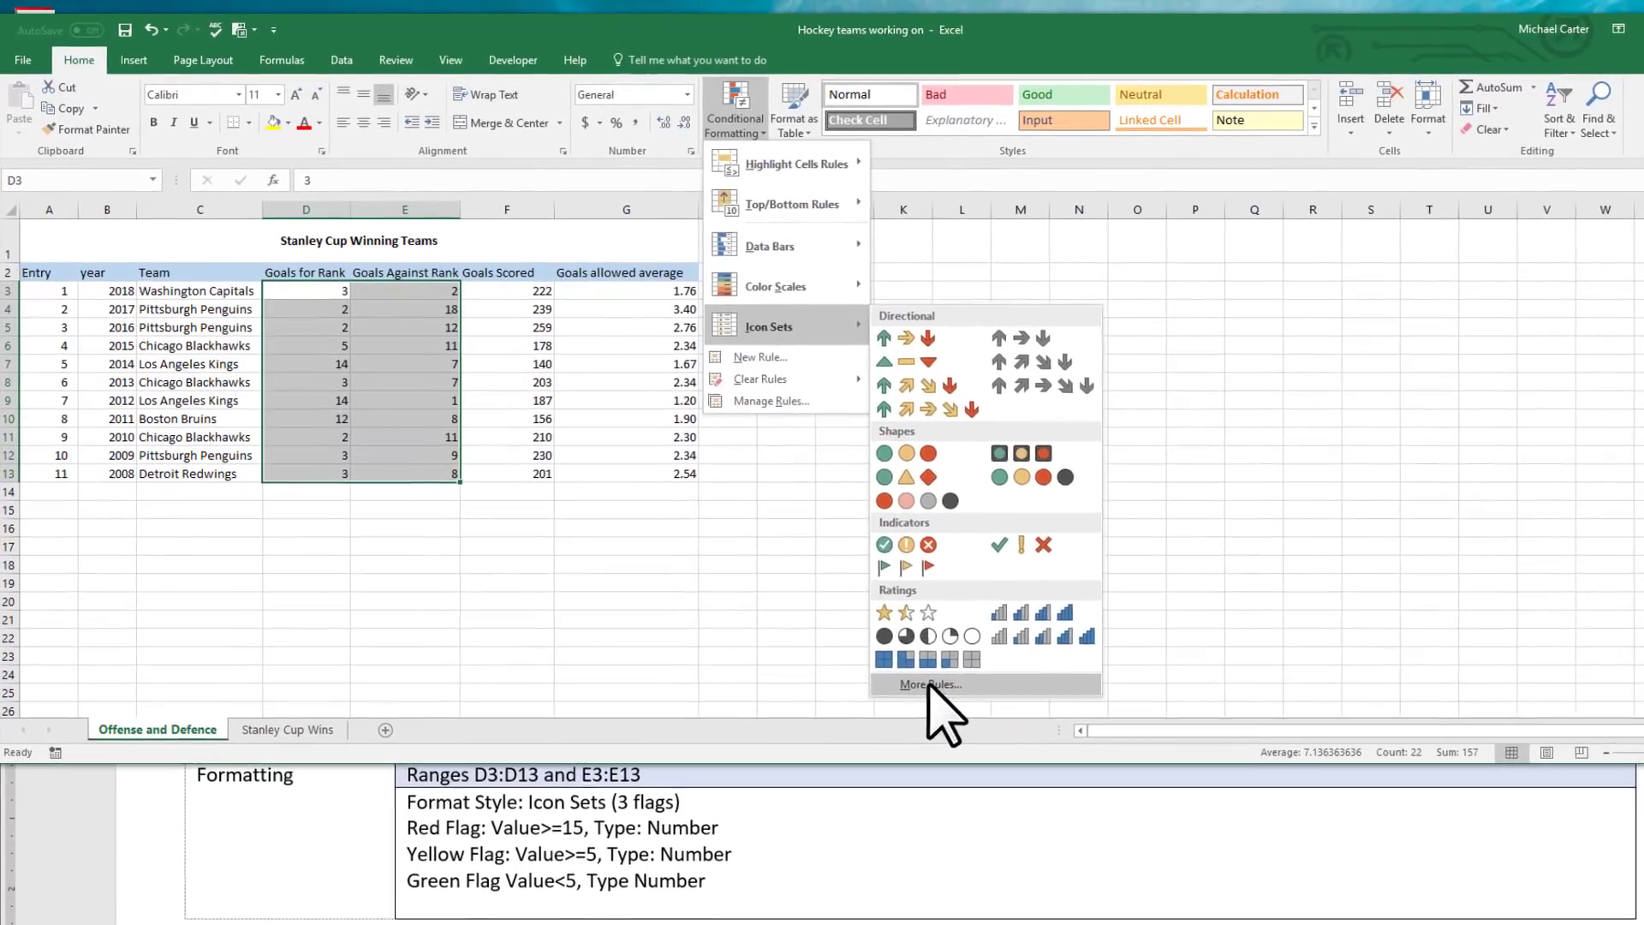
left_click(893, 658)
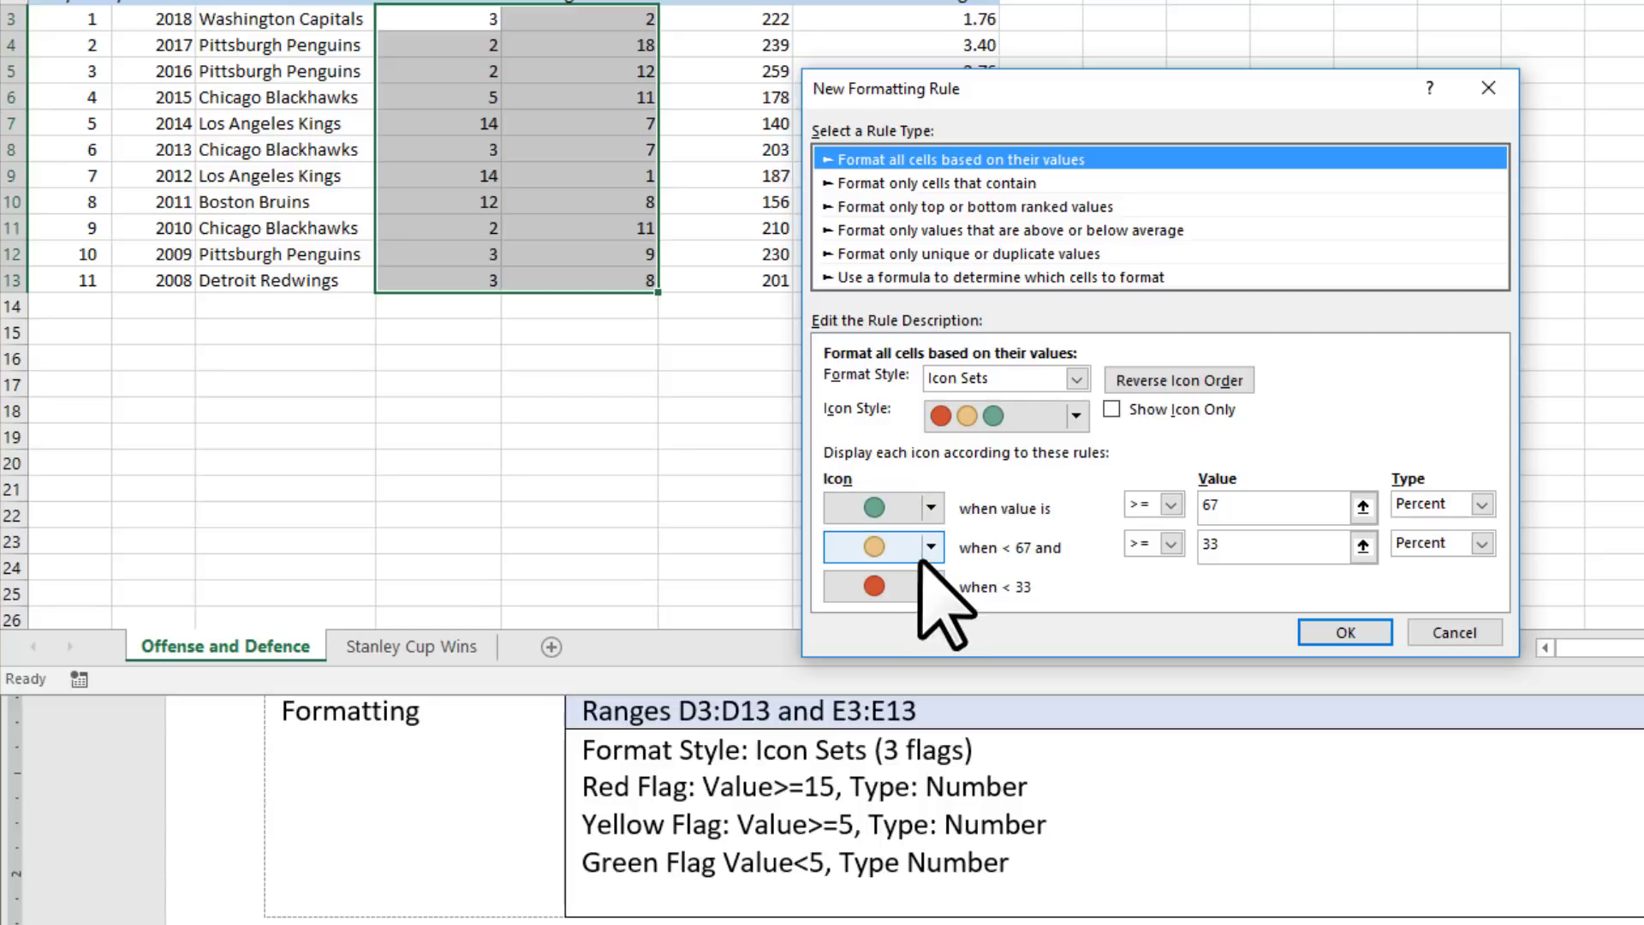
Reverse the rule's icon order and choose the 3 flags icon style, keeping the format style Icon Sets.
left_click(1238, 383)
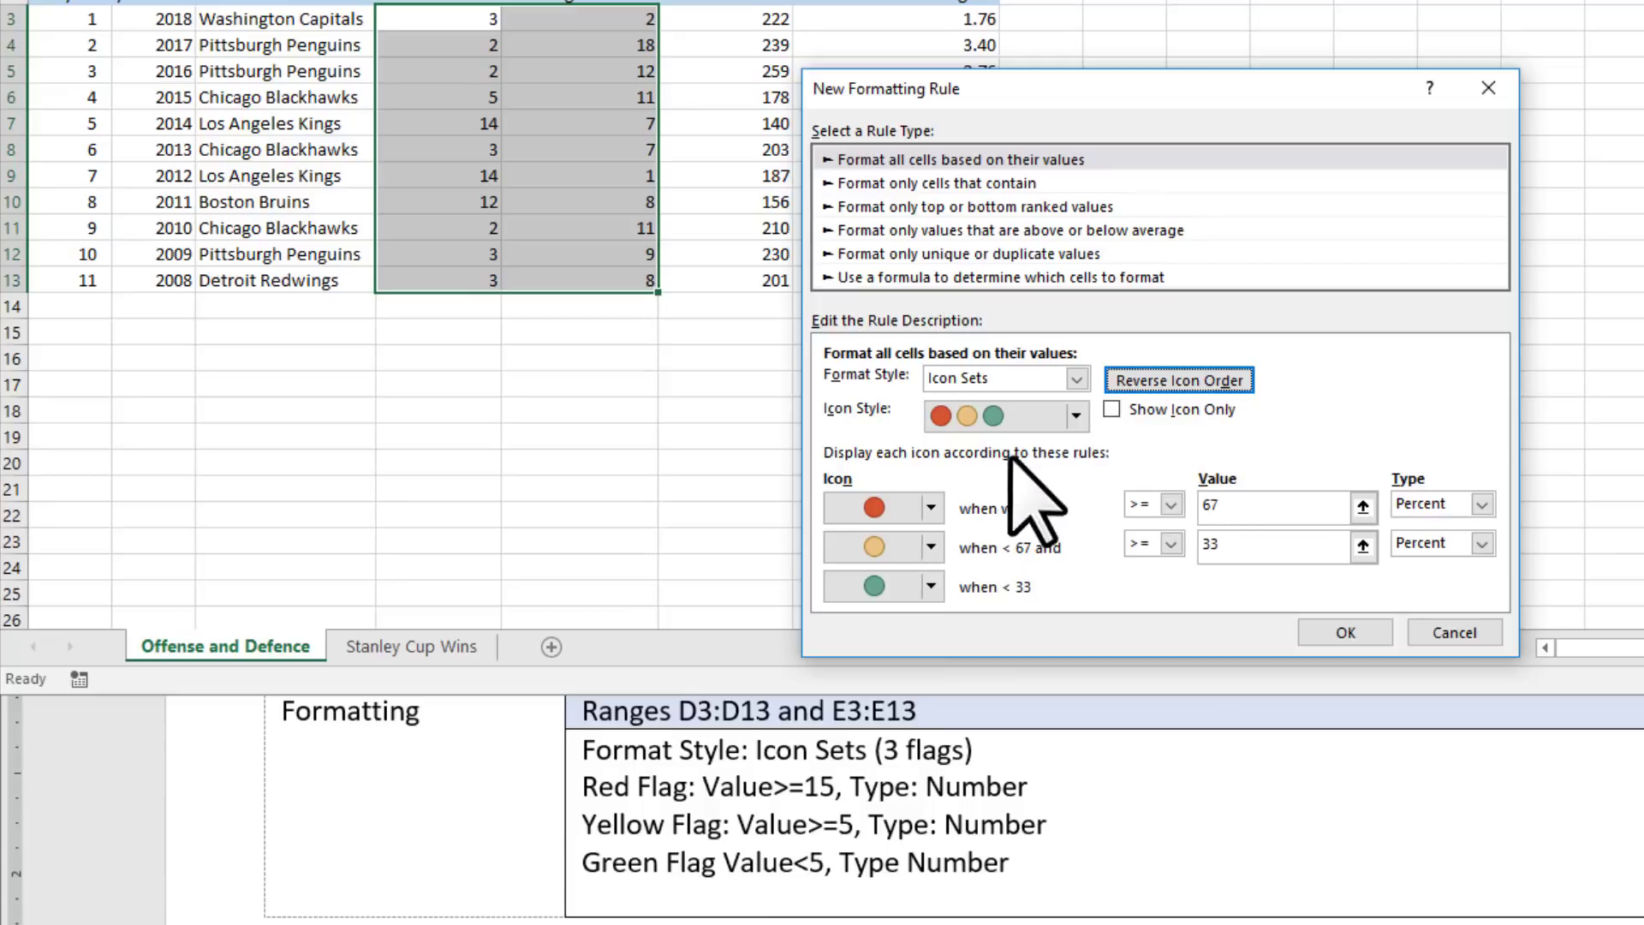
left_click(1075, 416)
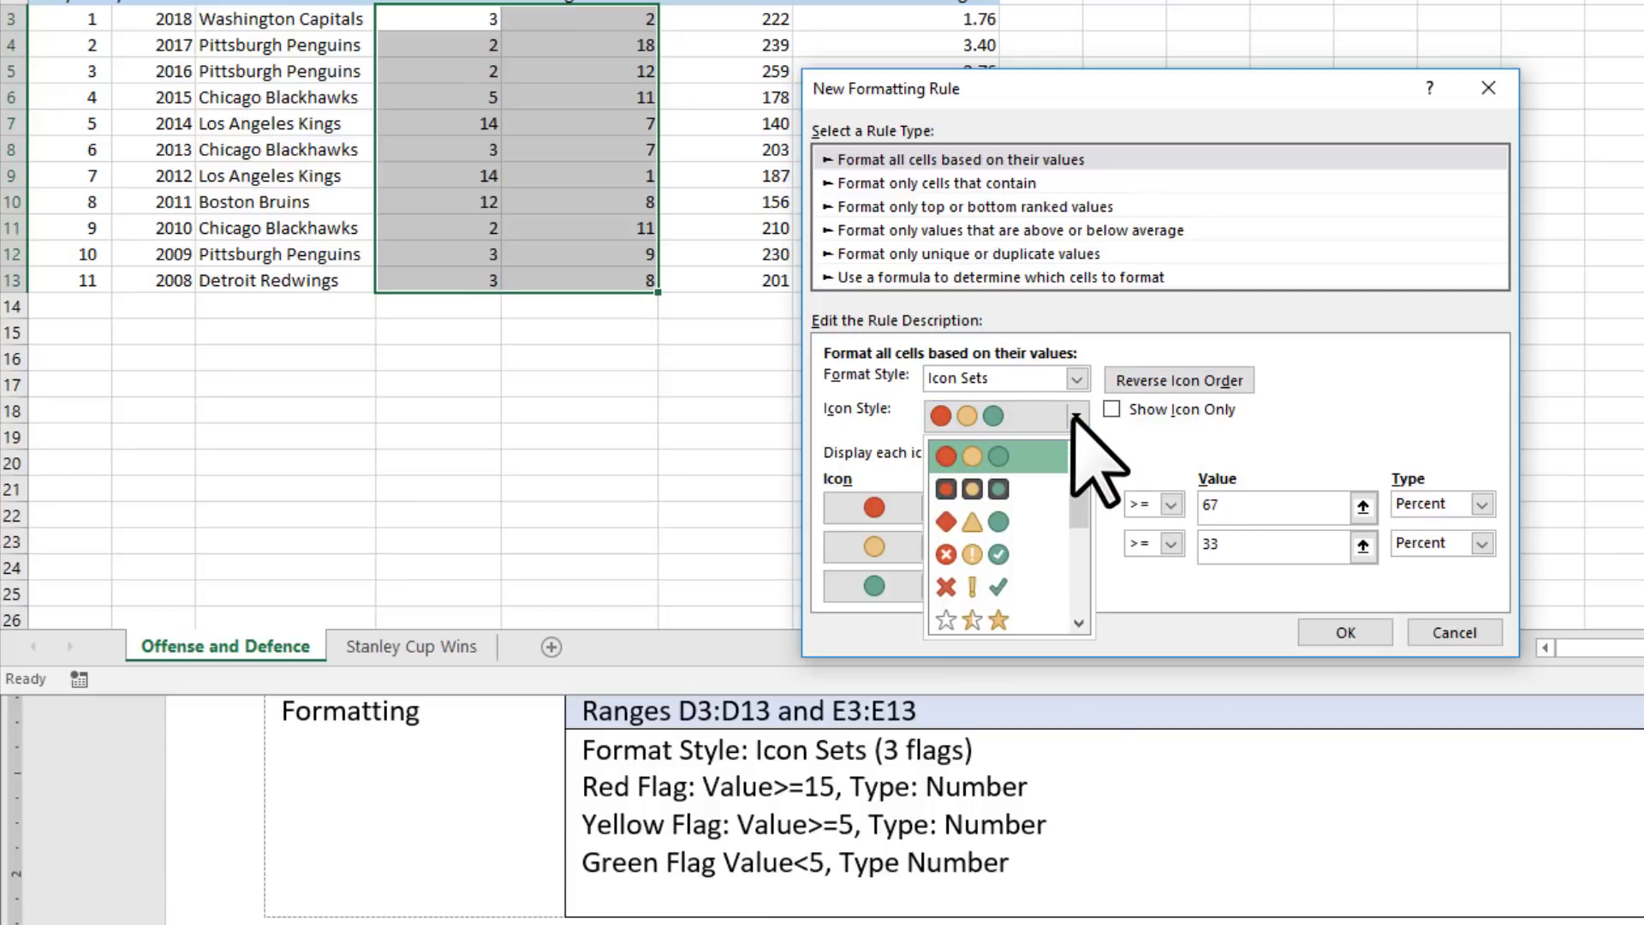
mouse_move(1072, 513)
left_mouse_down()
mouse_move(1070, 603)
mouse_move(1068, 497)
left_mouse_up()
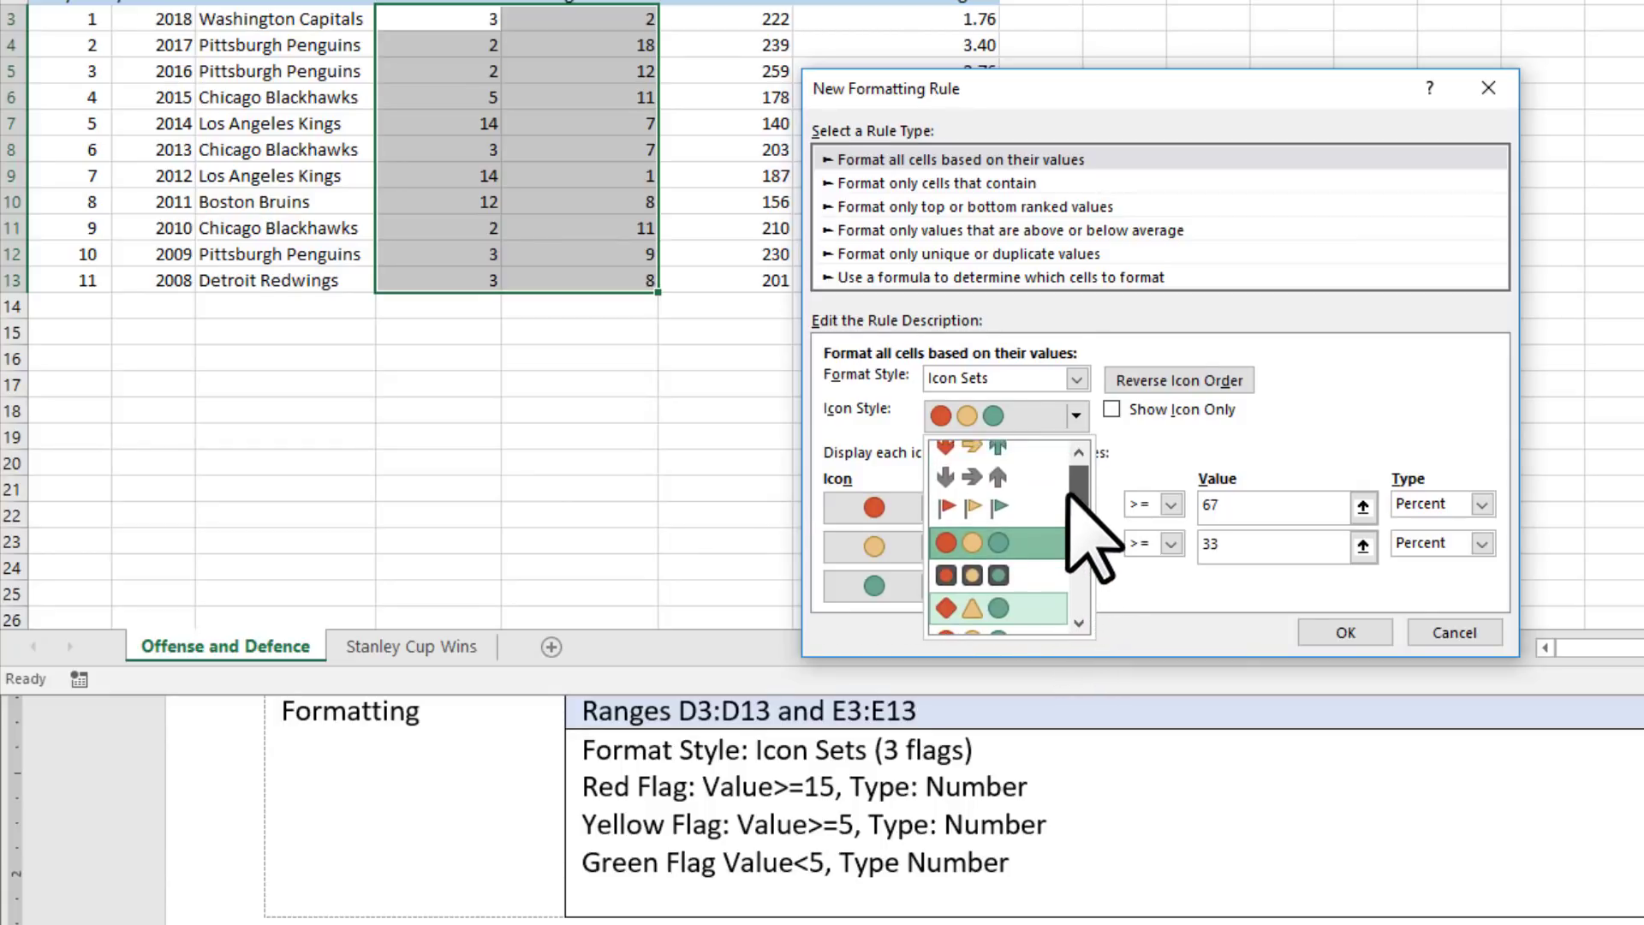
left_click(1027, 507)
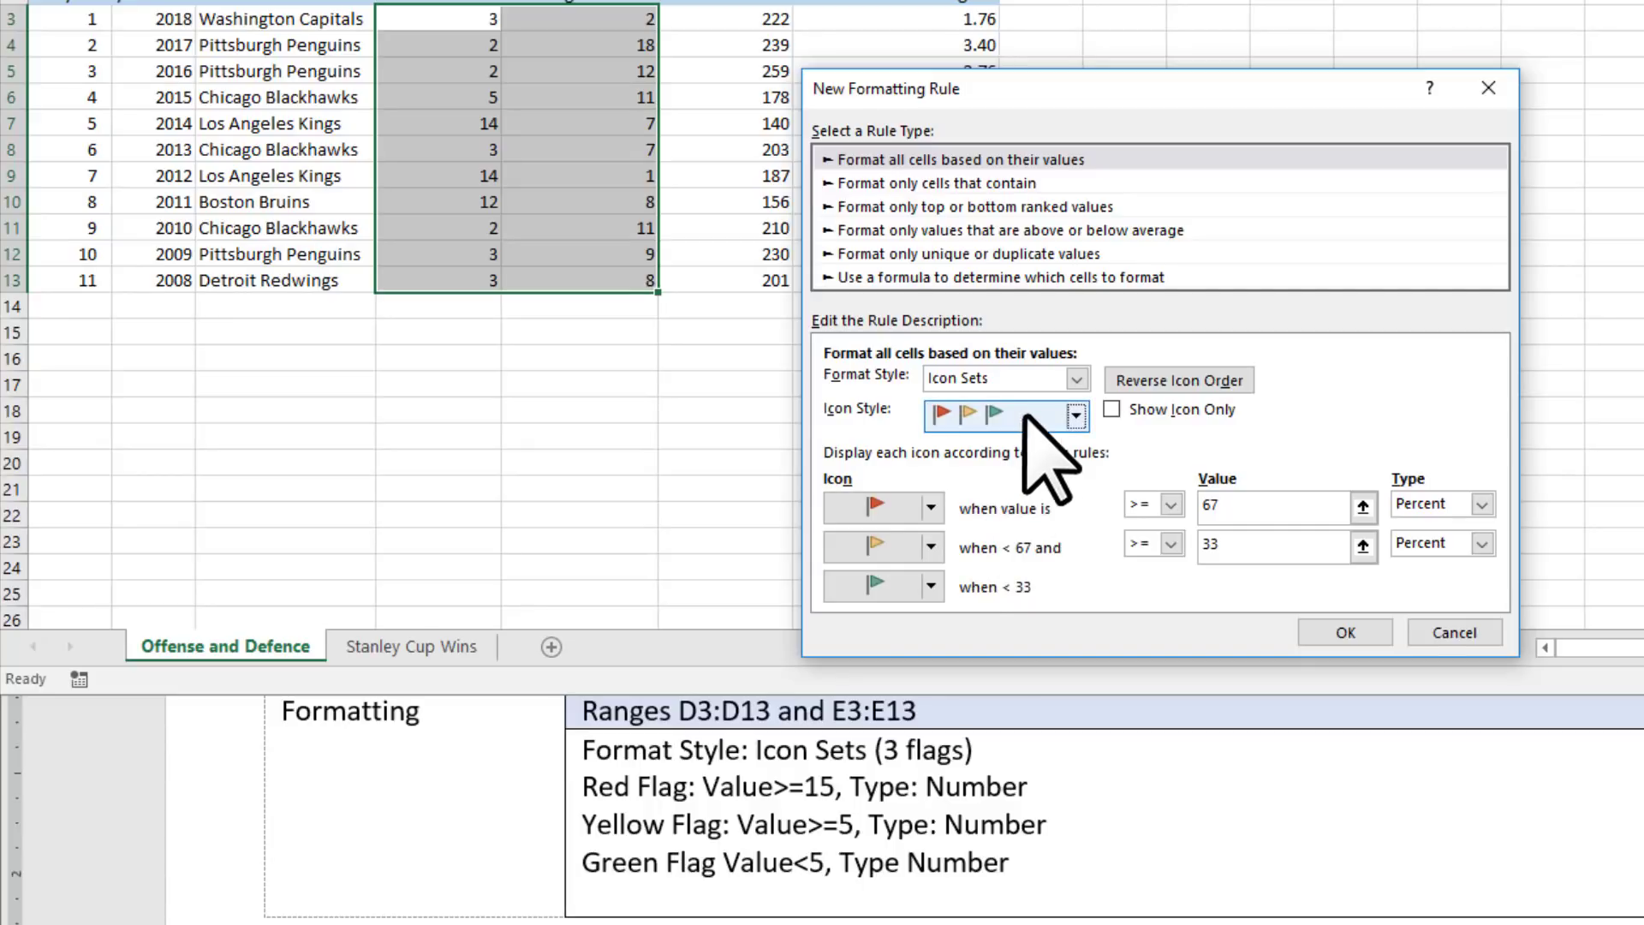
left_click(1076, 380)
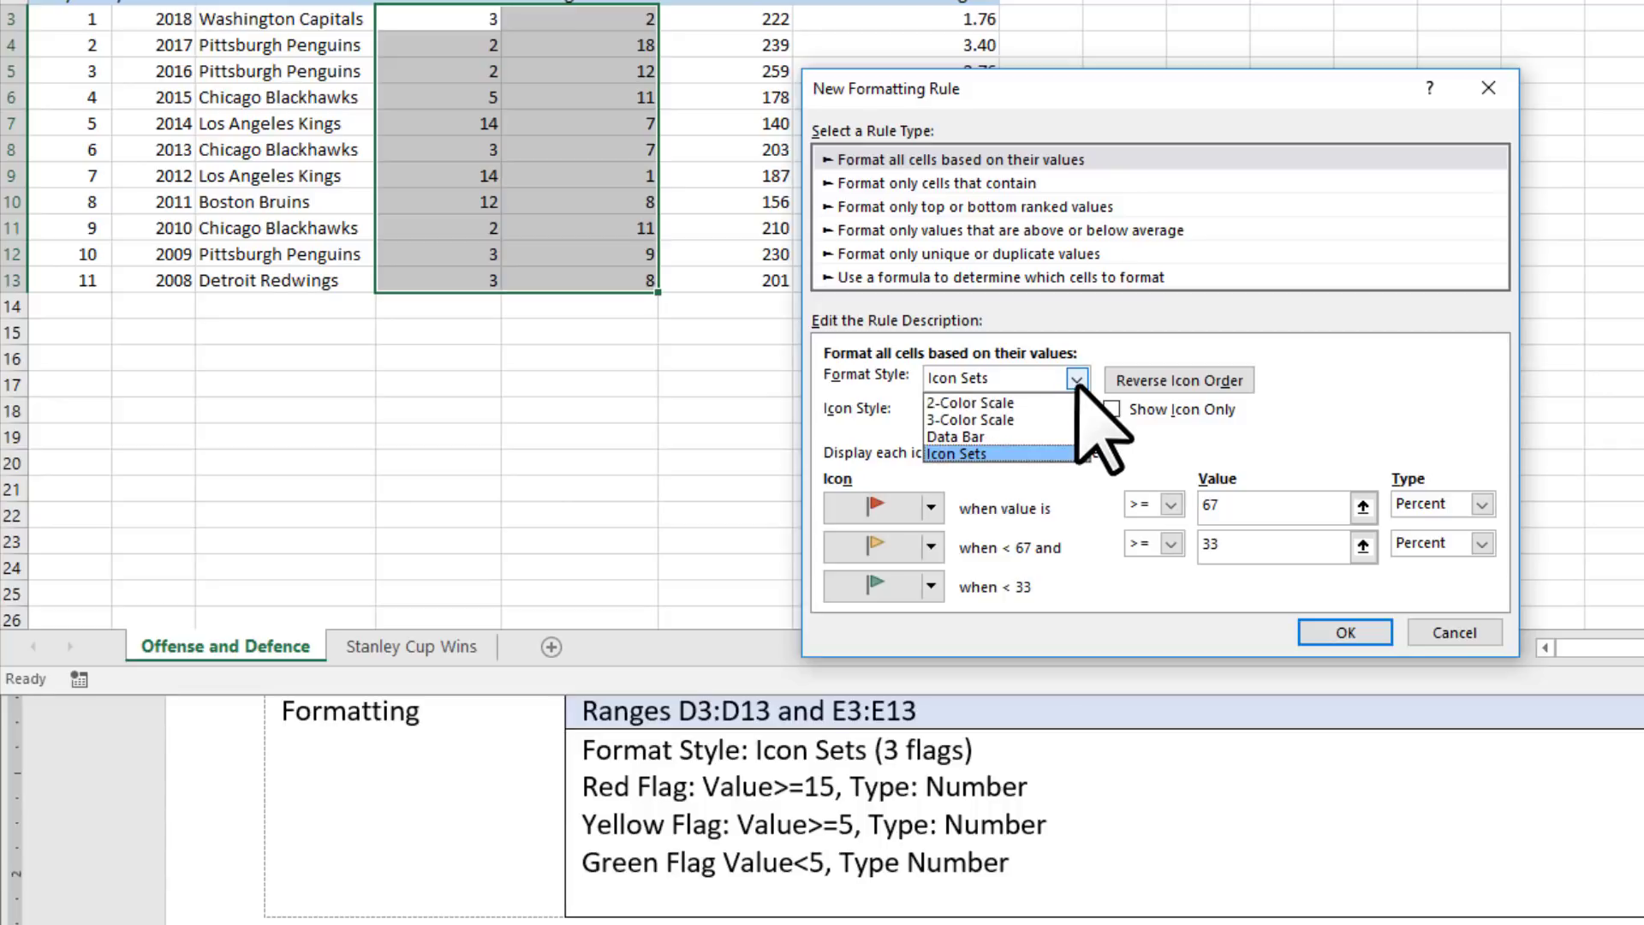
left_click(1181, 435)
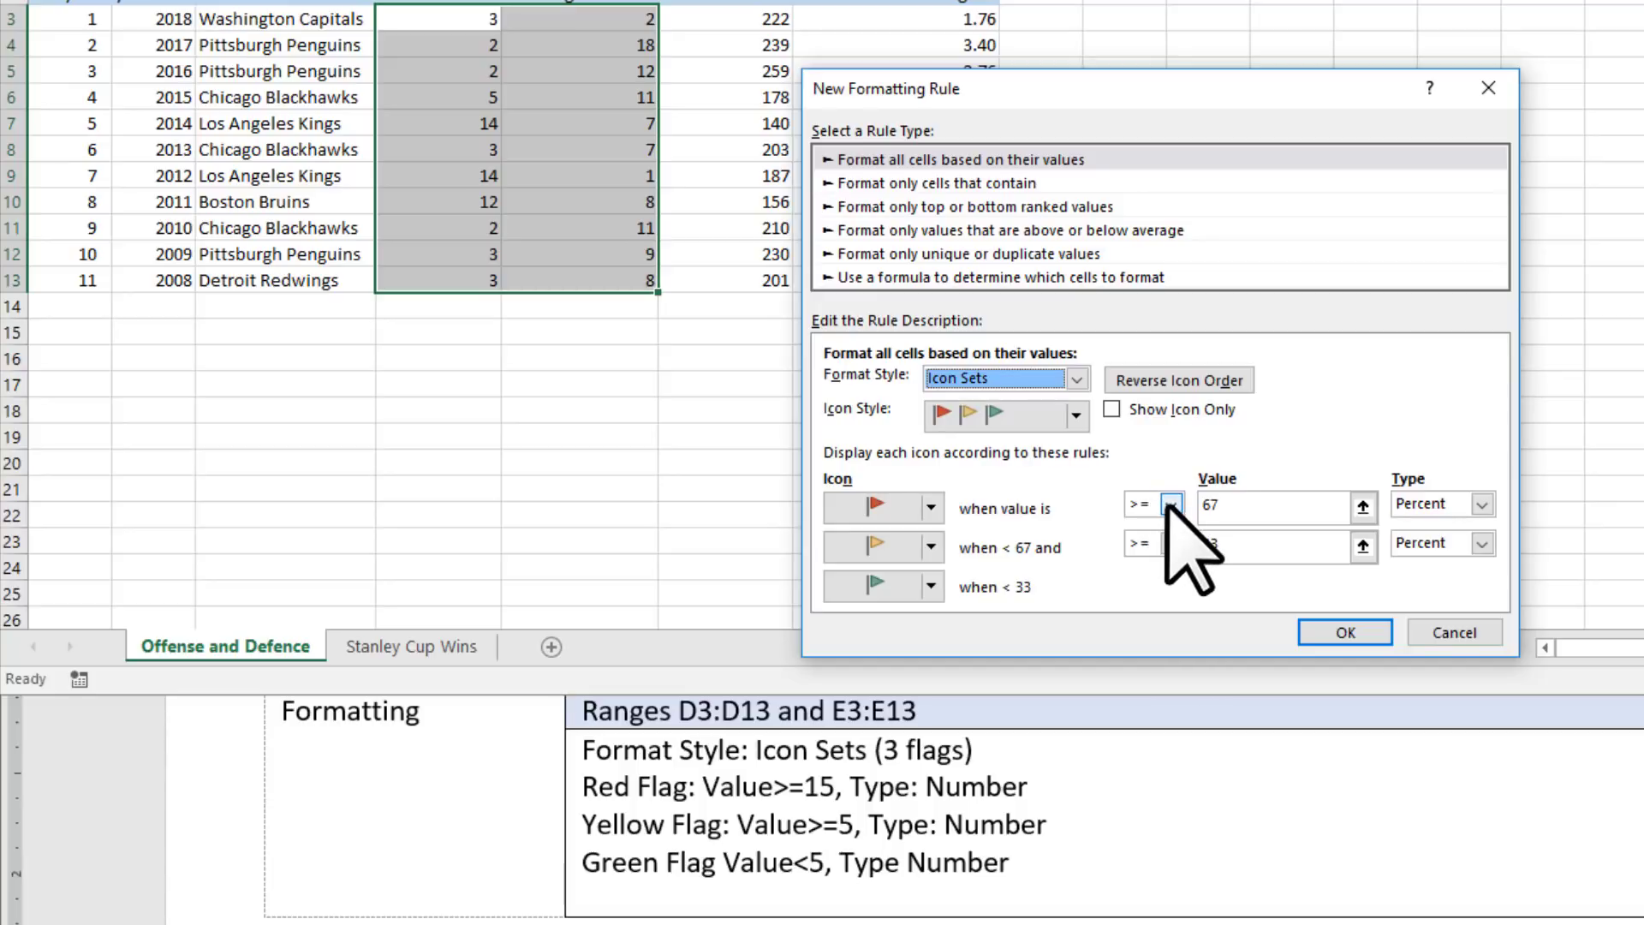
Enter 15 as the red flag threshold and 5 as the yellow flag threshold of the rule.
left_click(1246, 512)
key("BackSpace")
key("BackSpace")
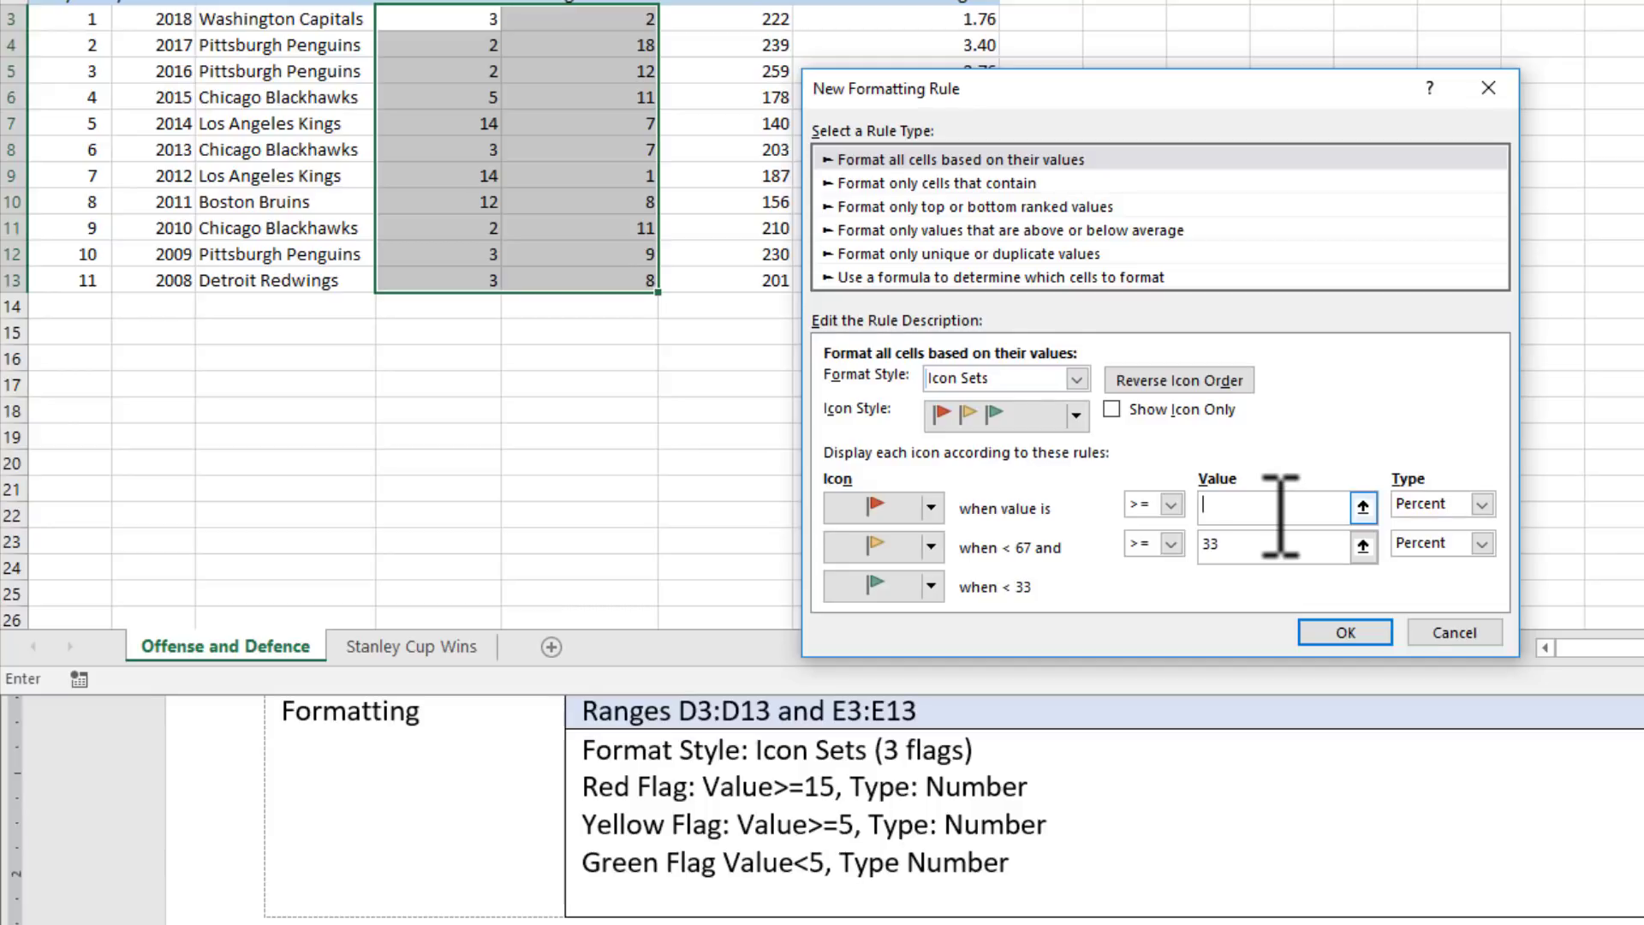
type("15")
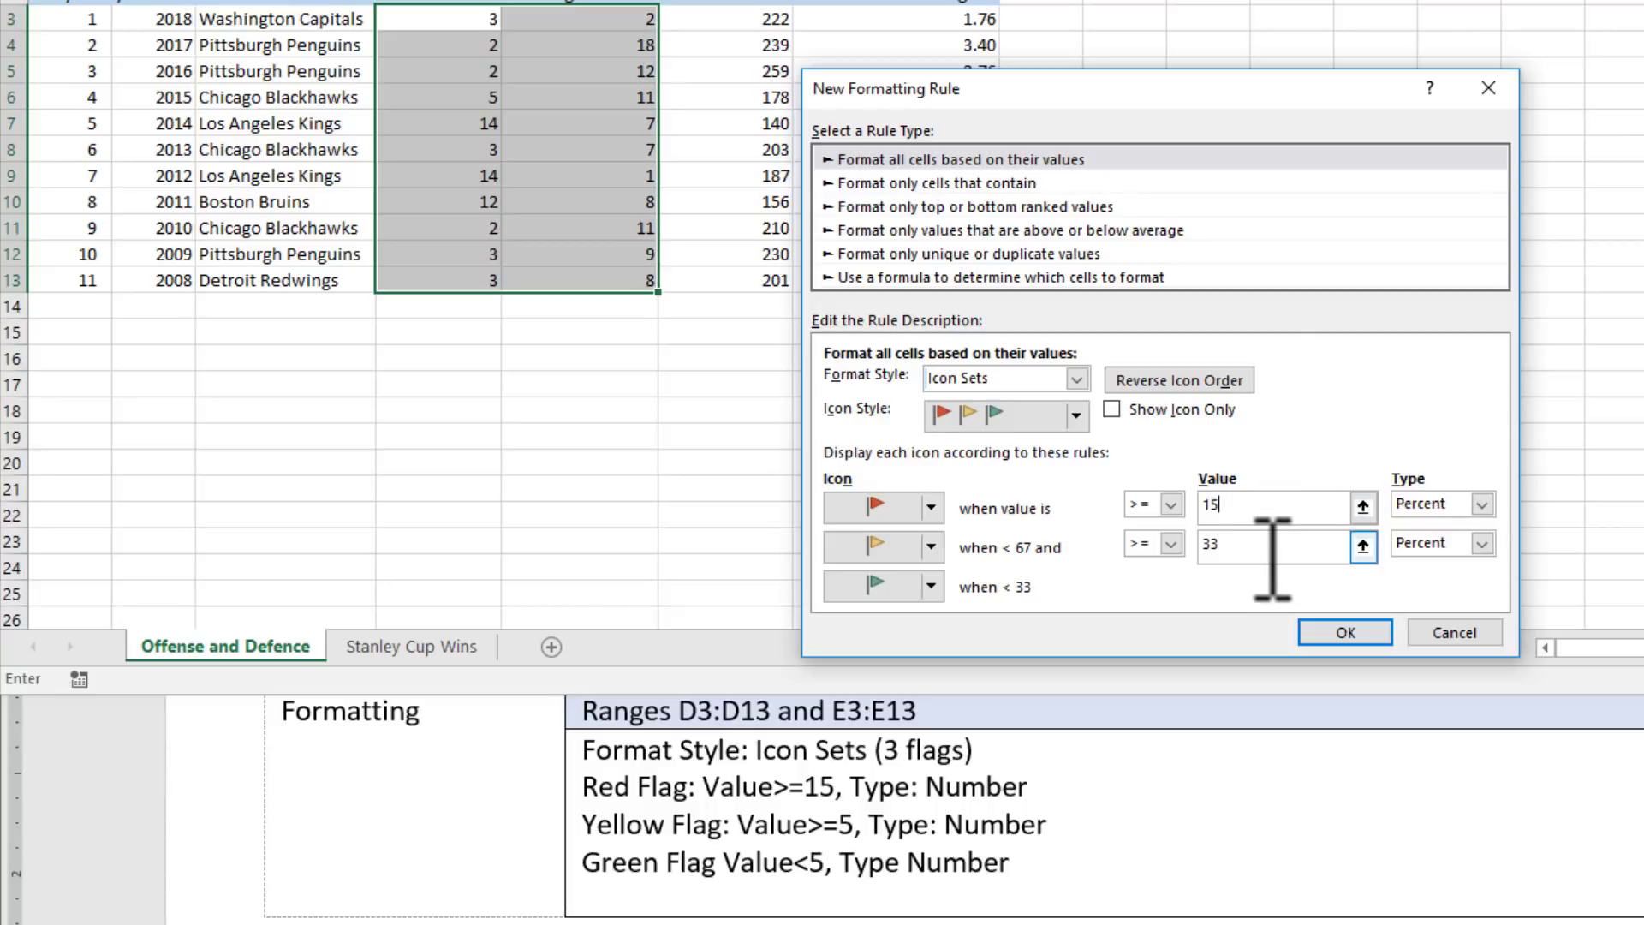
left_click(1273, 548)
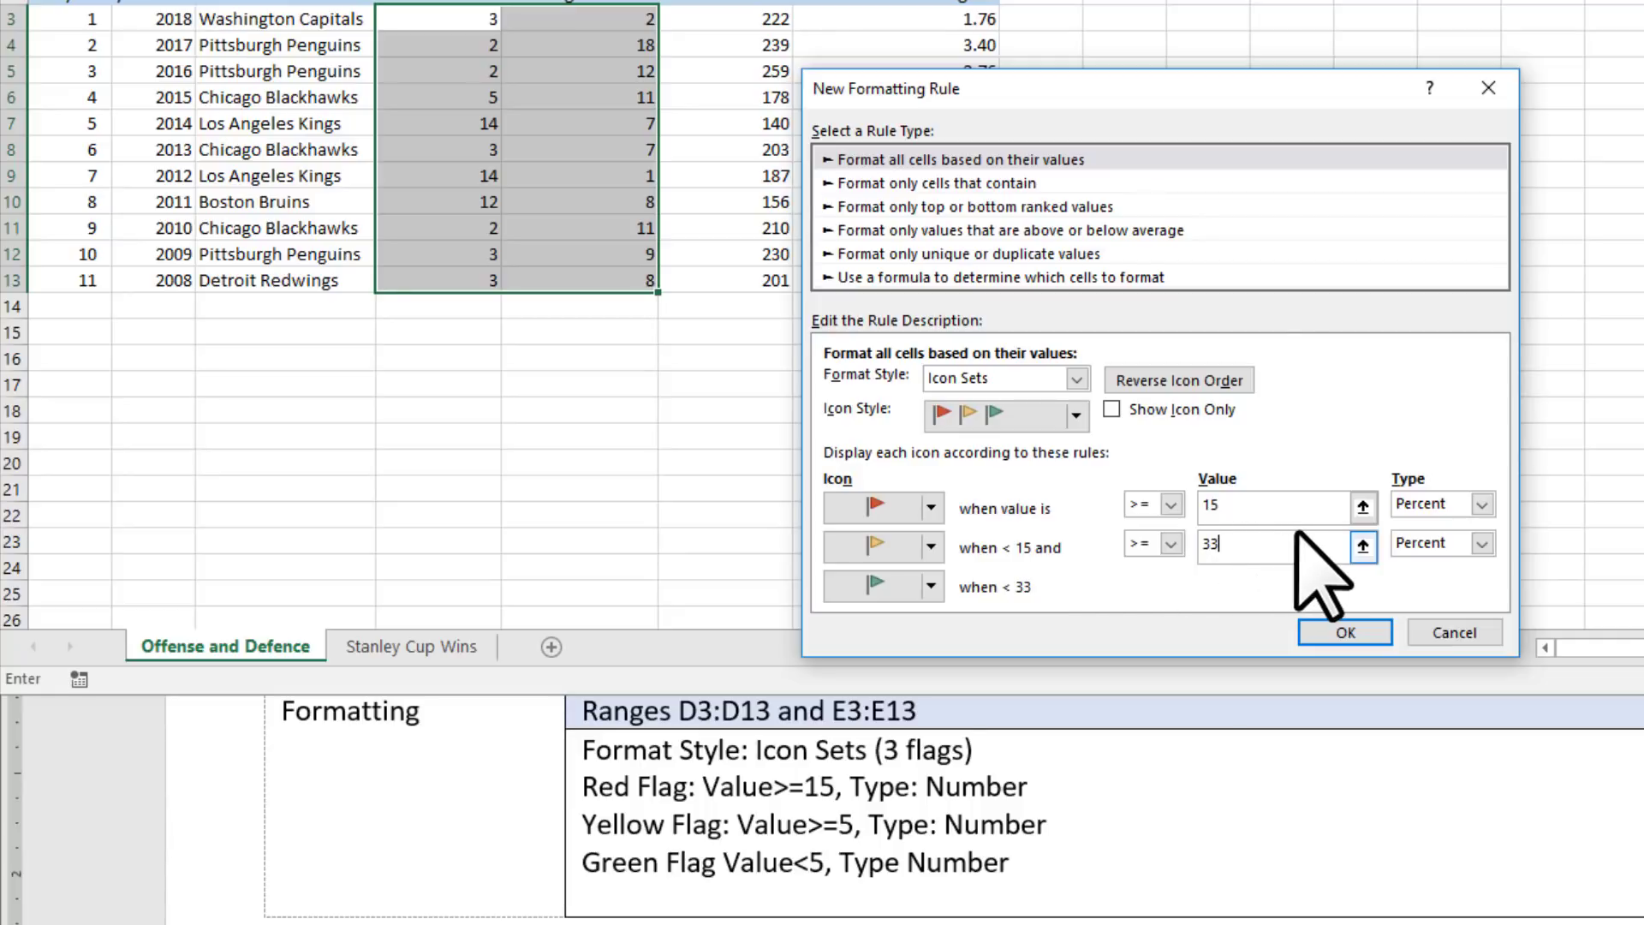
key("BackSpace")
key("BackSpace")
type("5")
Change the value type of both the red and the yellow flag conditions to Number.
left_click(1482, 506)
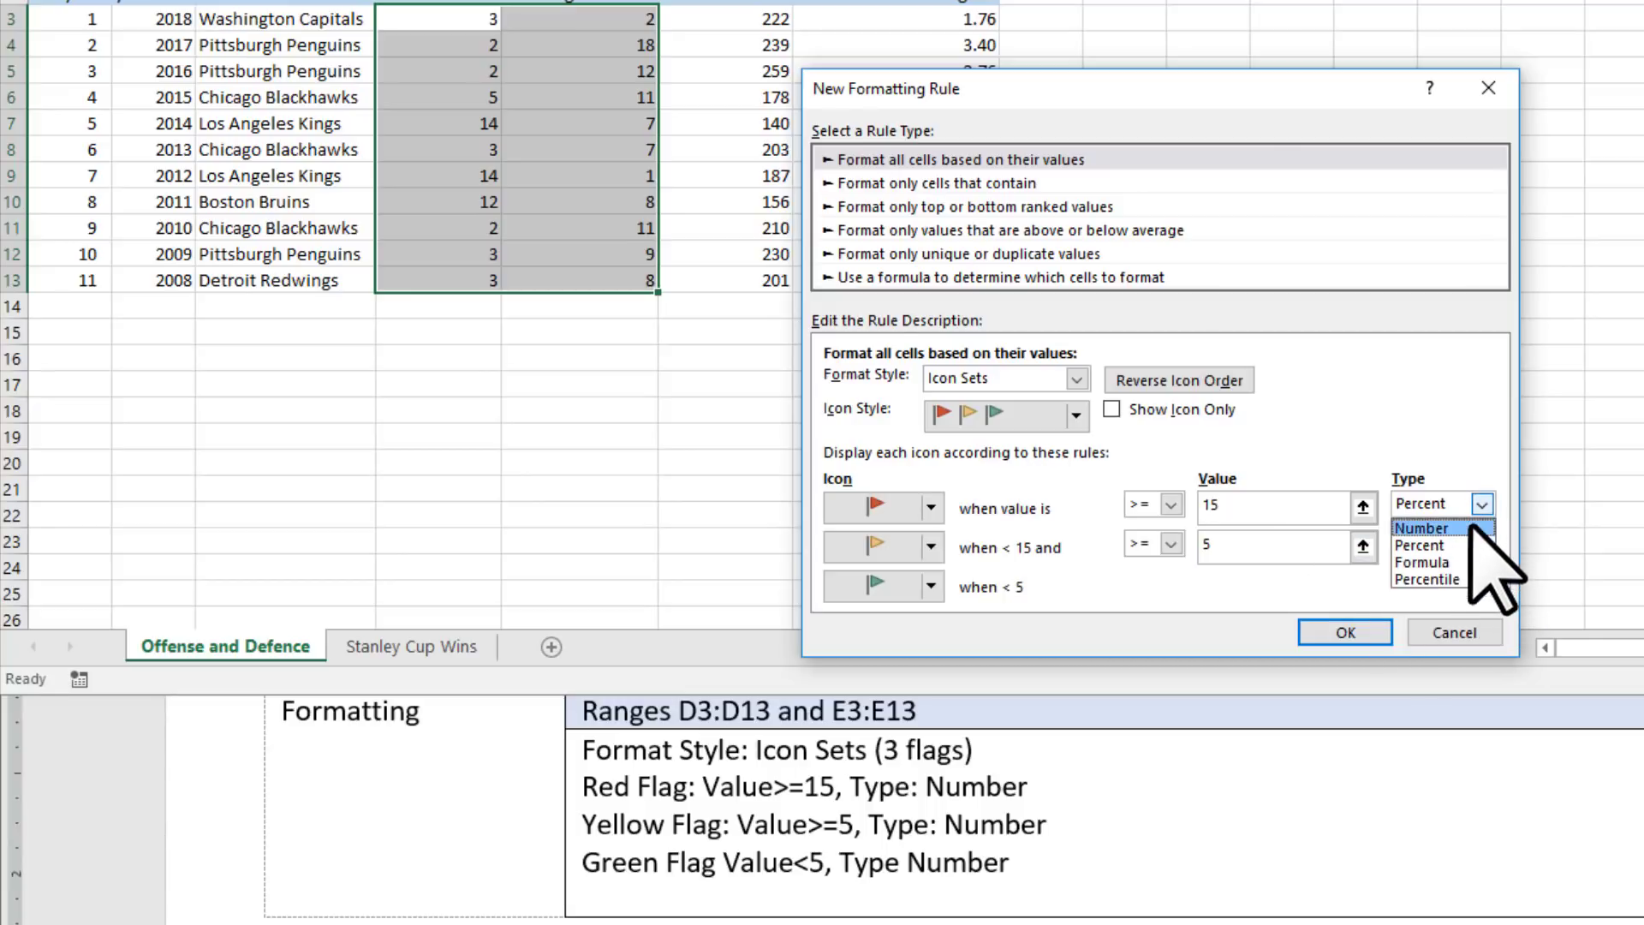
left_click(1471, 525)
left_click(1478, 543)
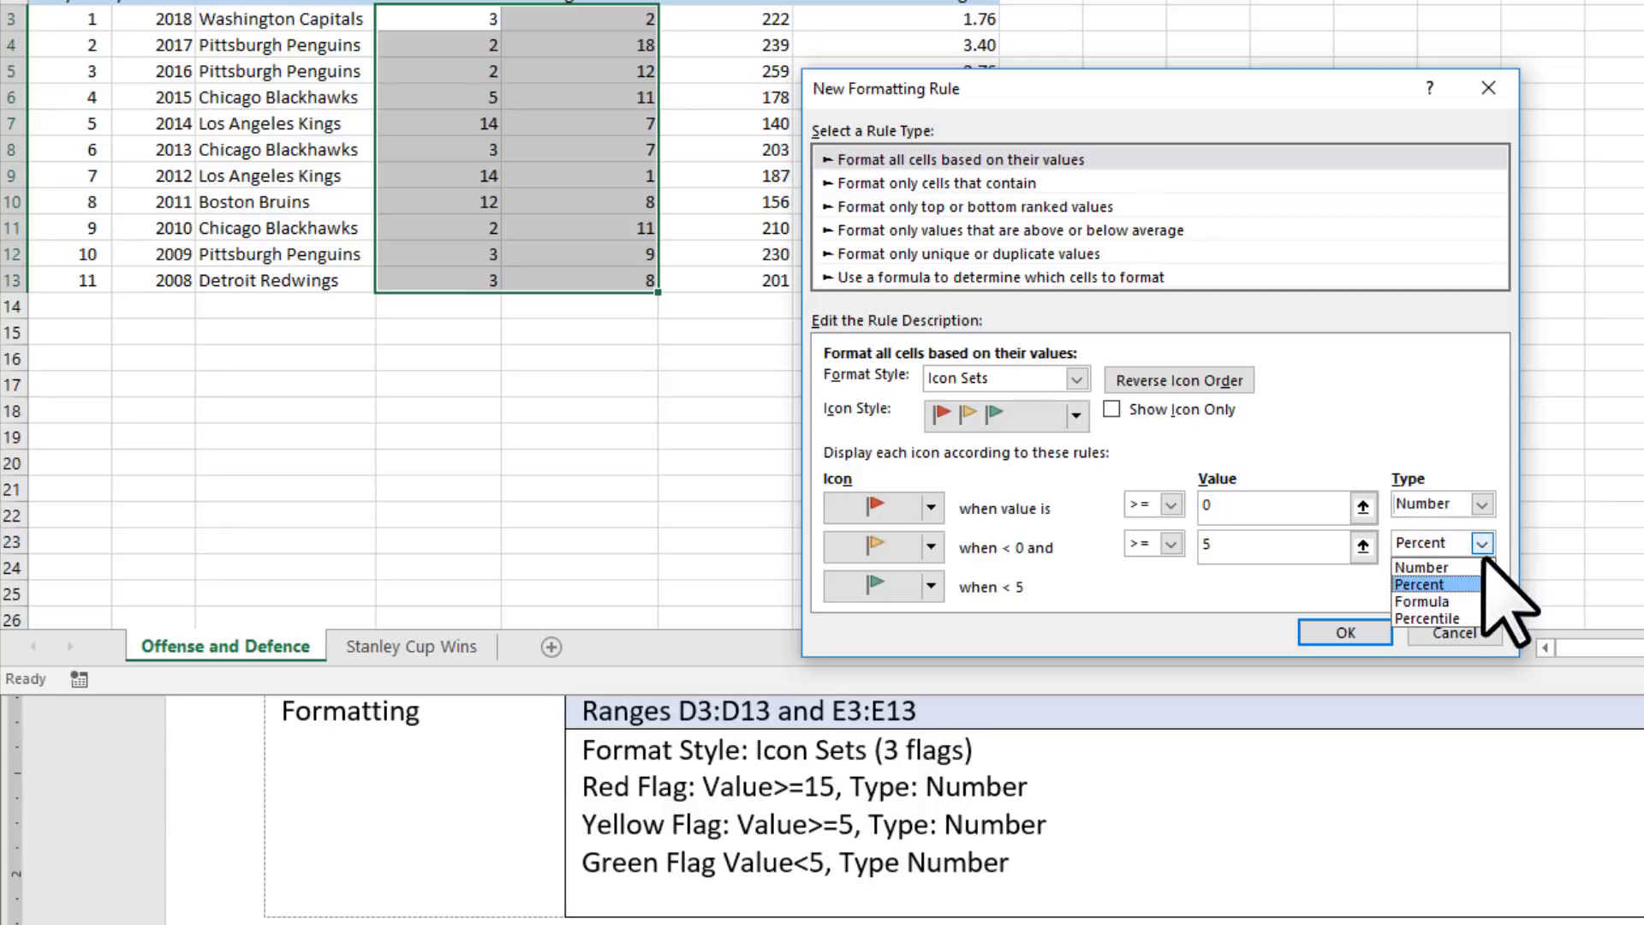
left_click(1481, 567)
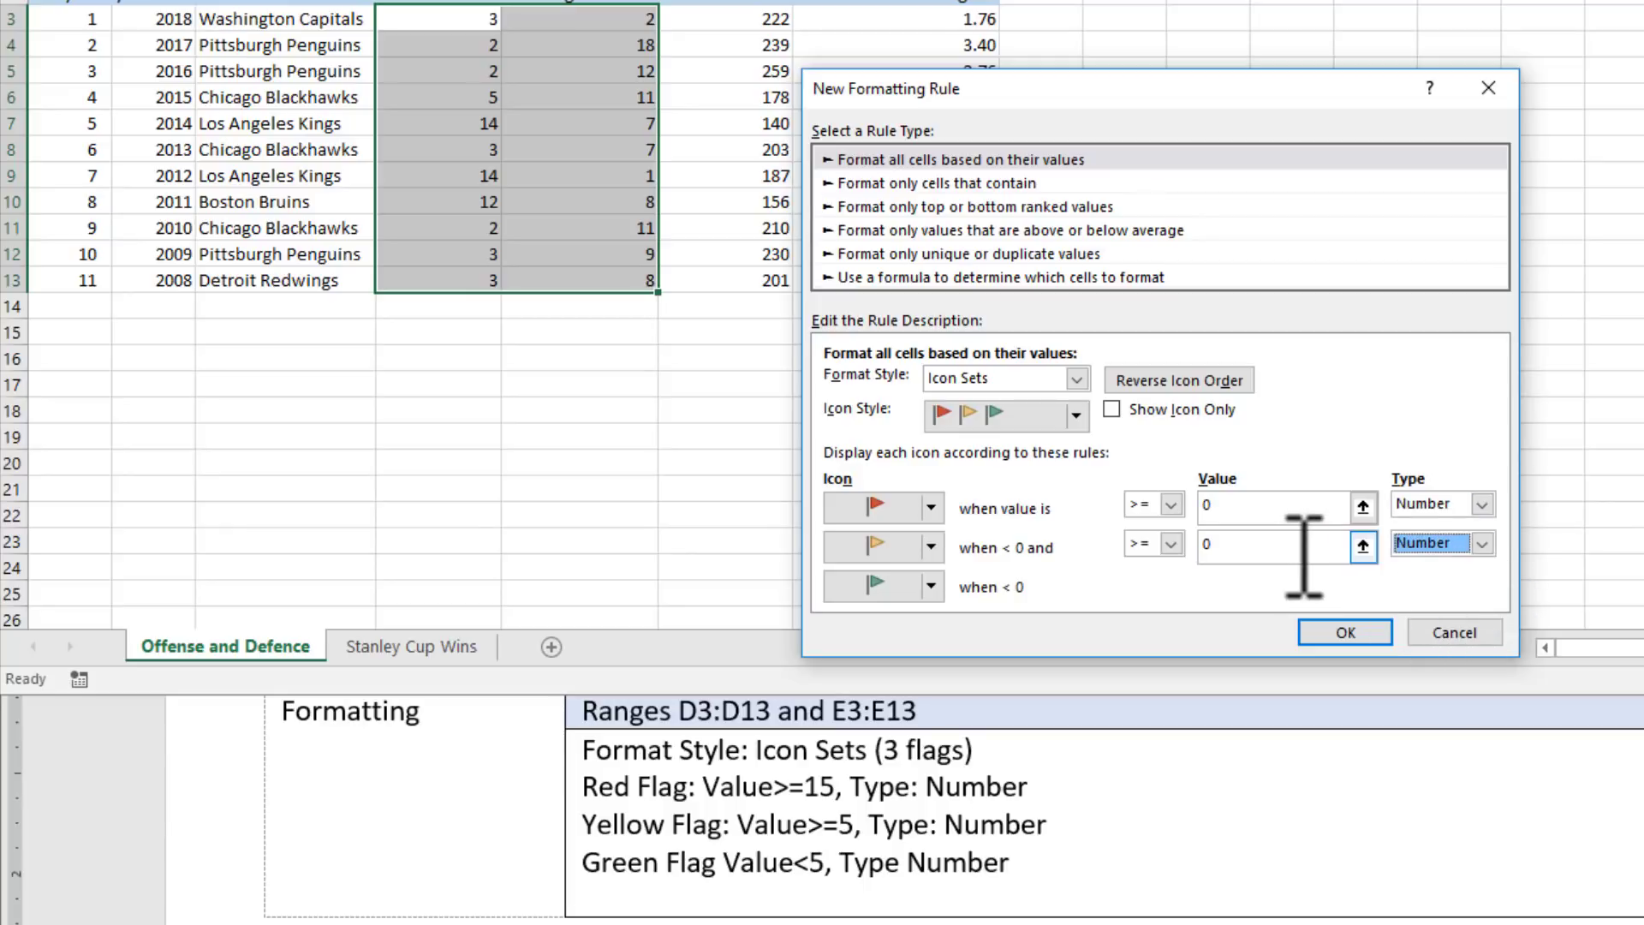
Set the Number thresholds to >=15 for the red flag and >=5 for the yellow flag, and apply the rule.
left_click(1272, 506)
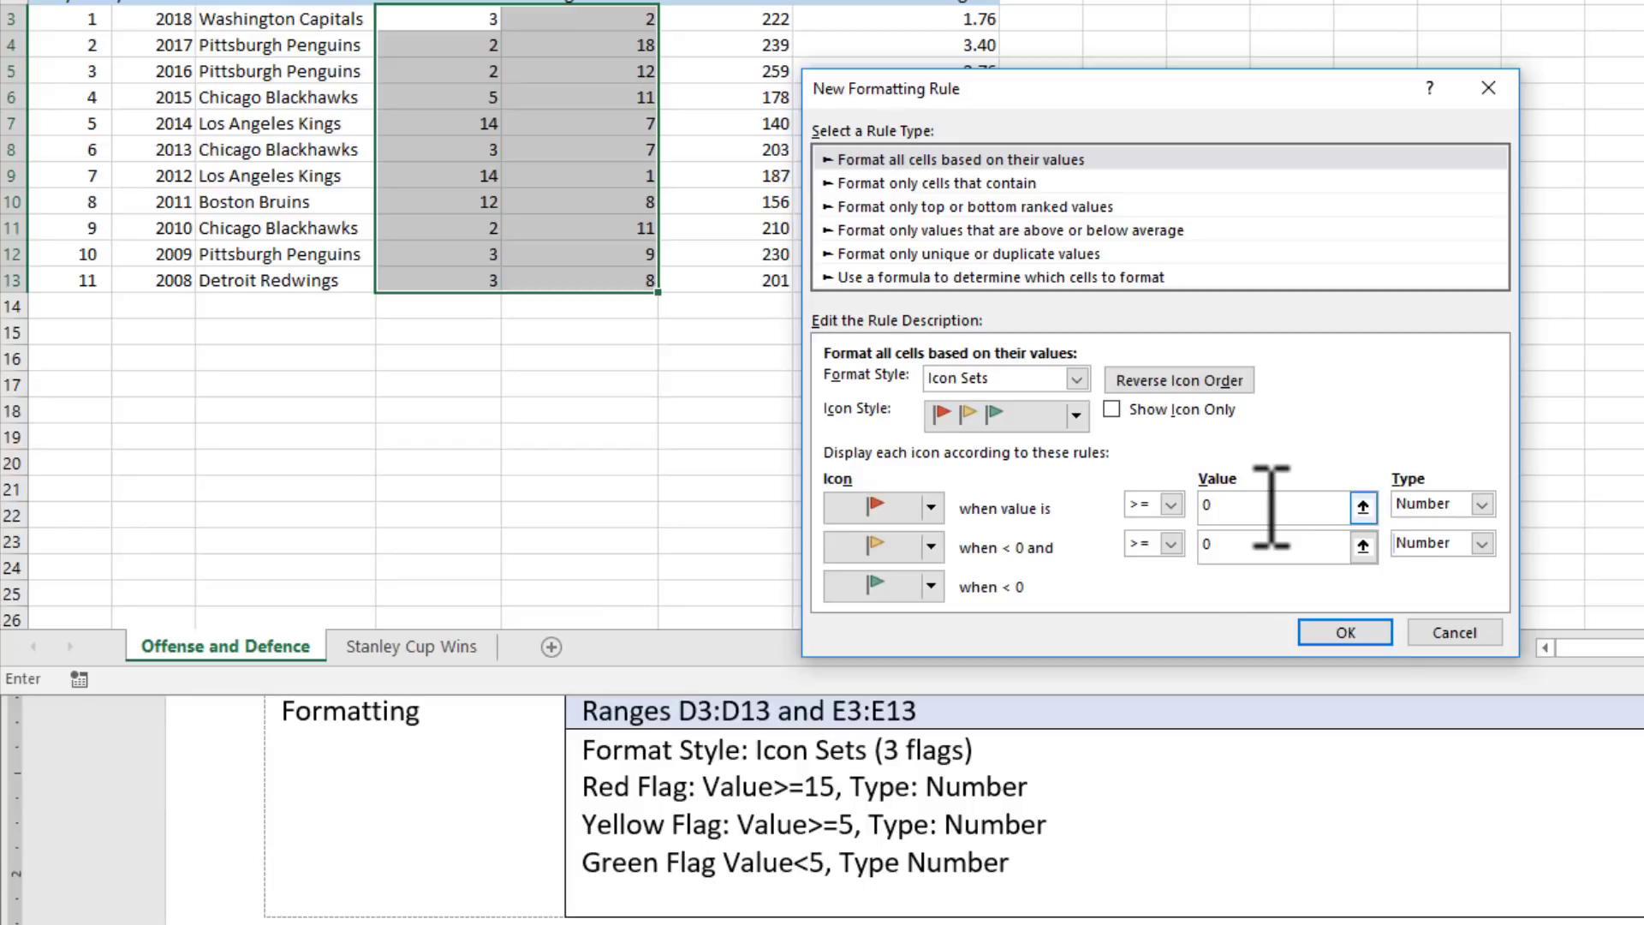
key("BackSpace")
type("15")
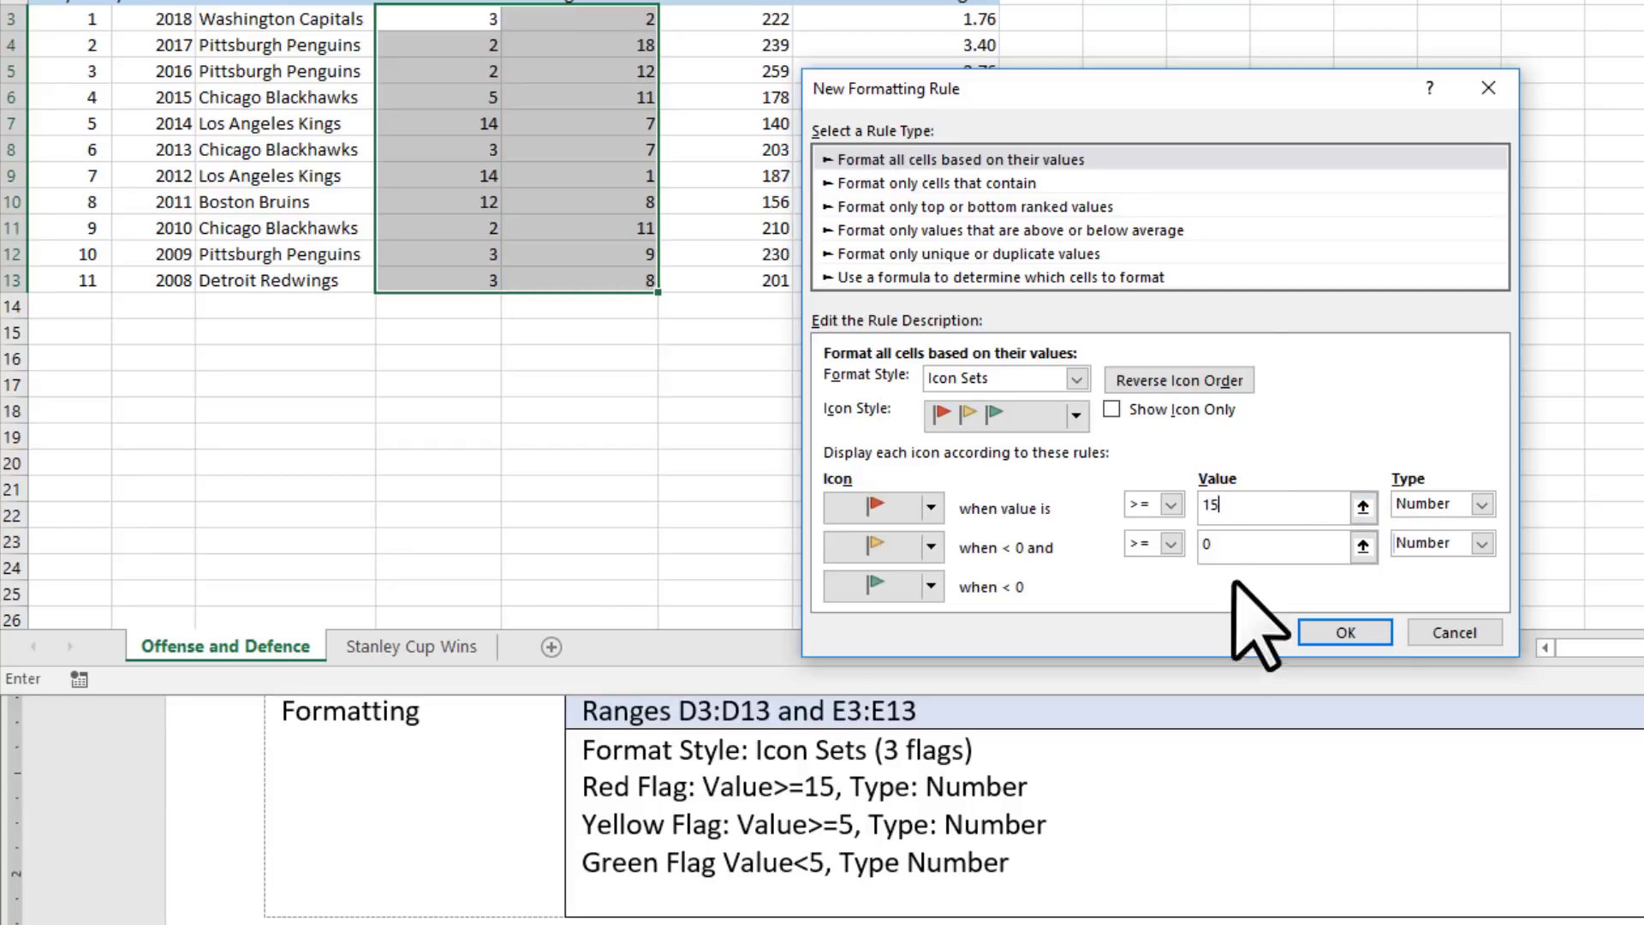
left_click(1246, 544)
key("BackSpace")
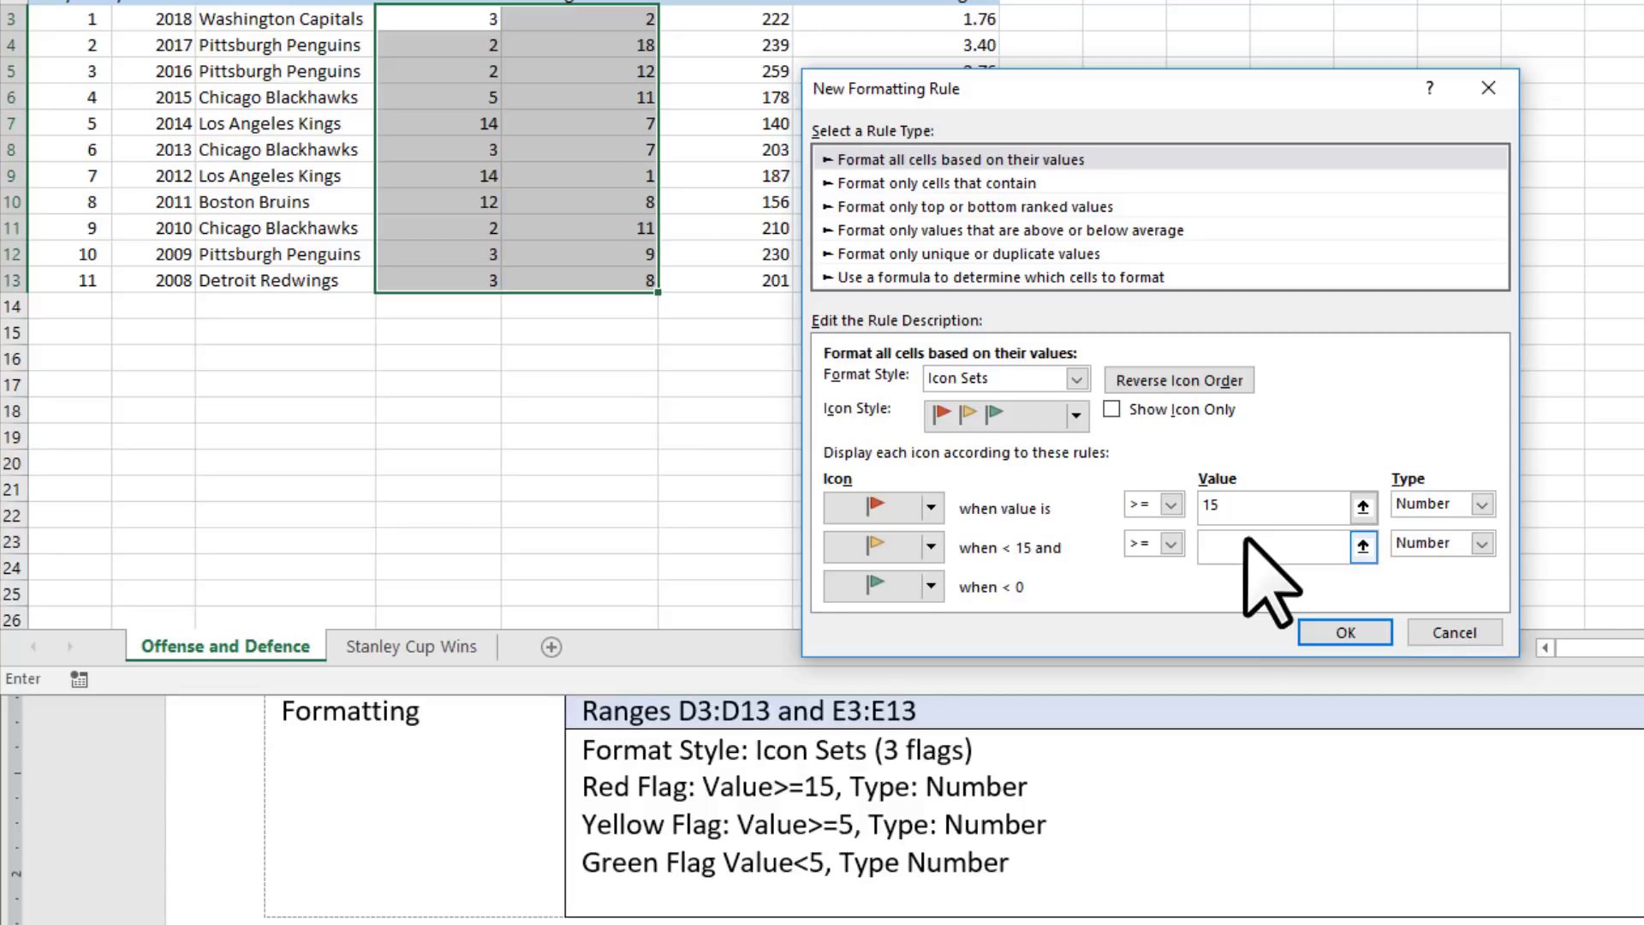
type("5")
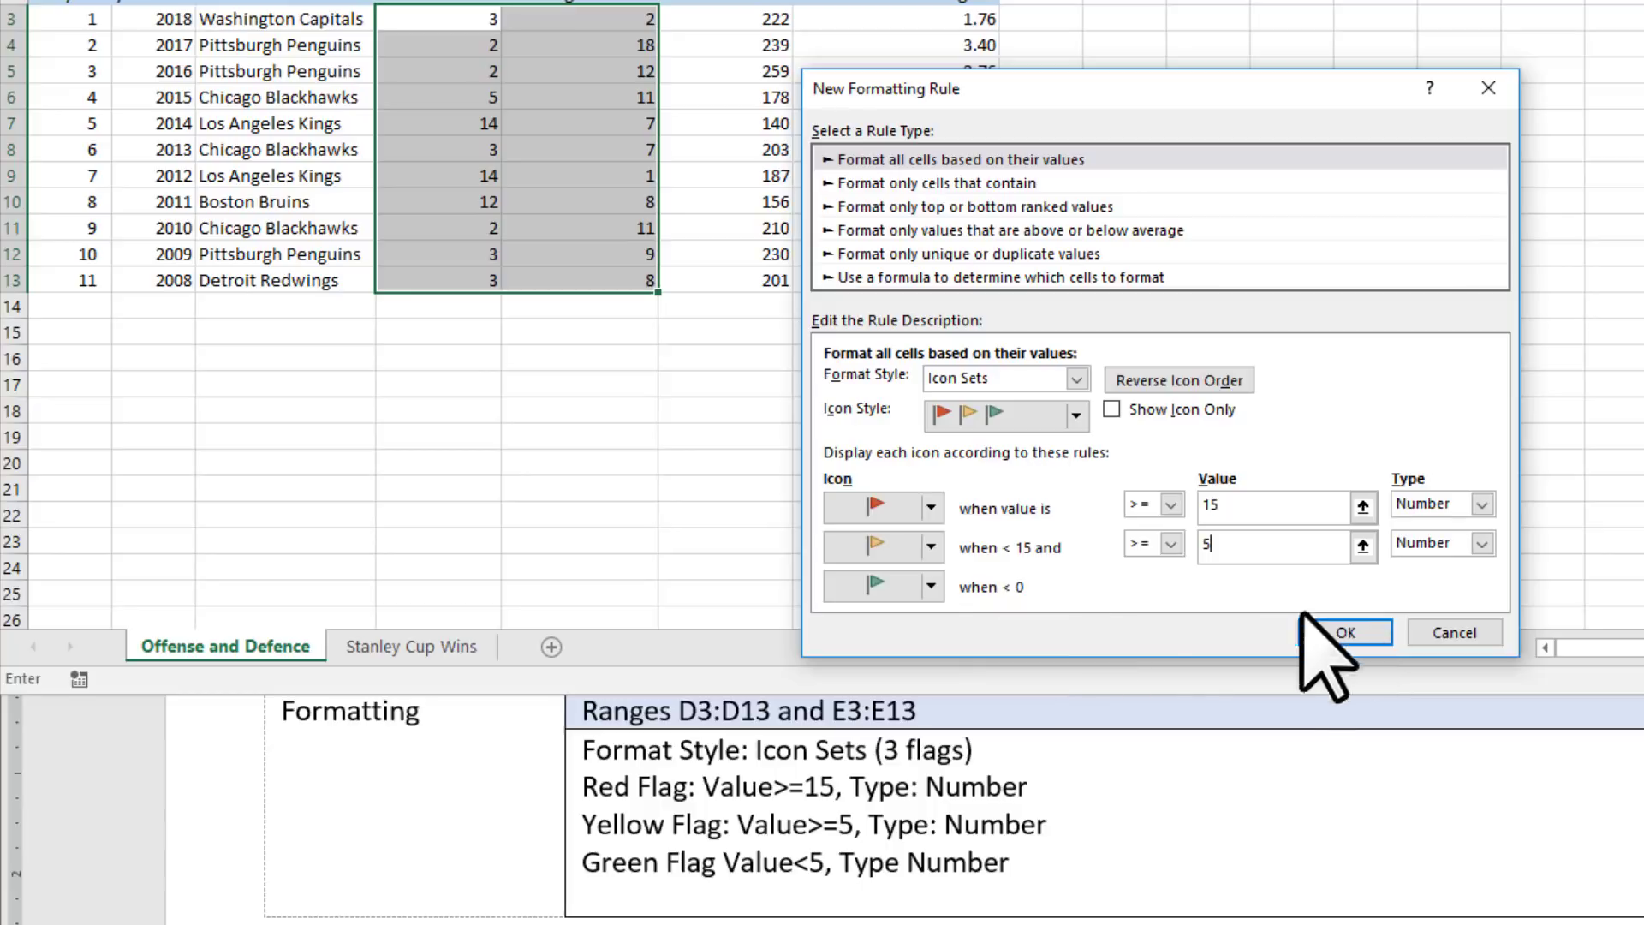
left_click(1359, 638)
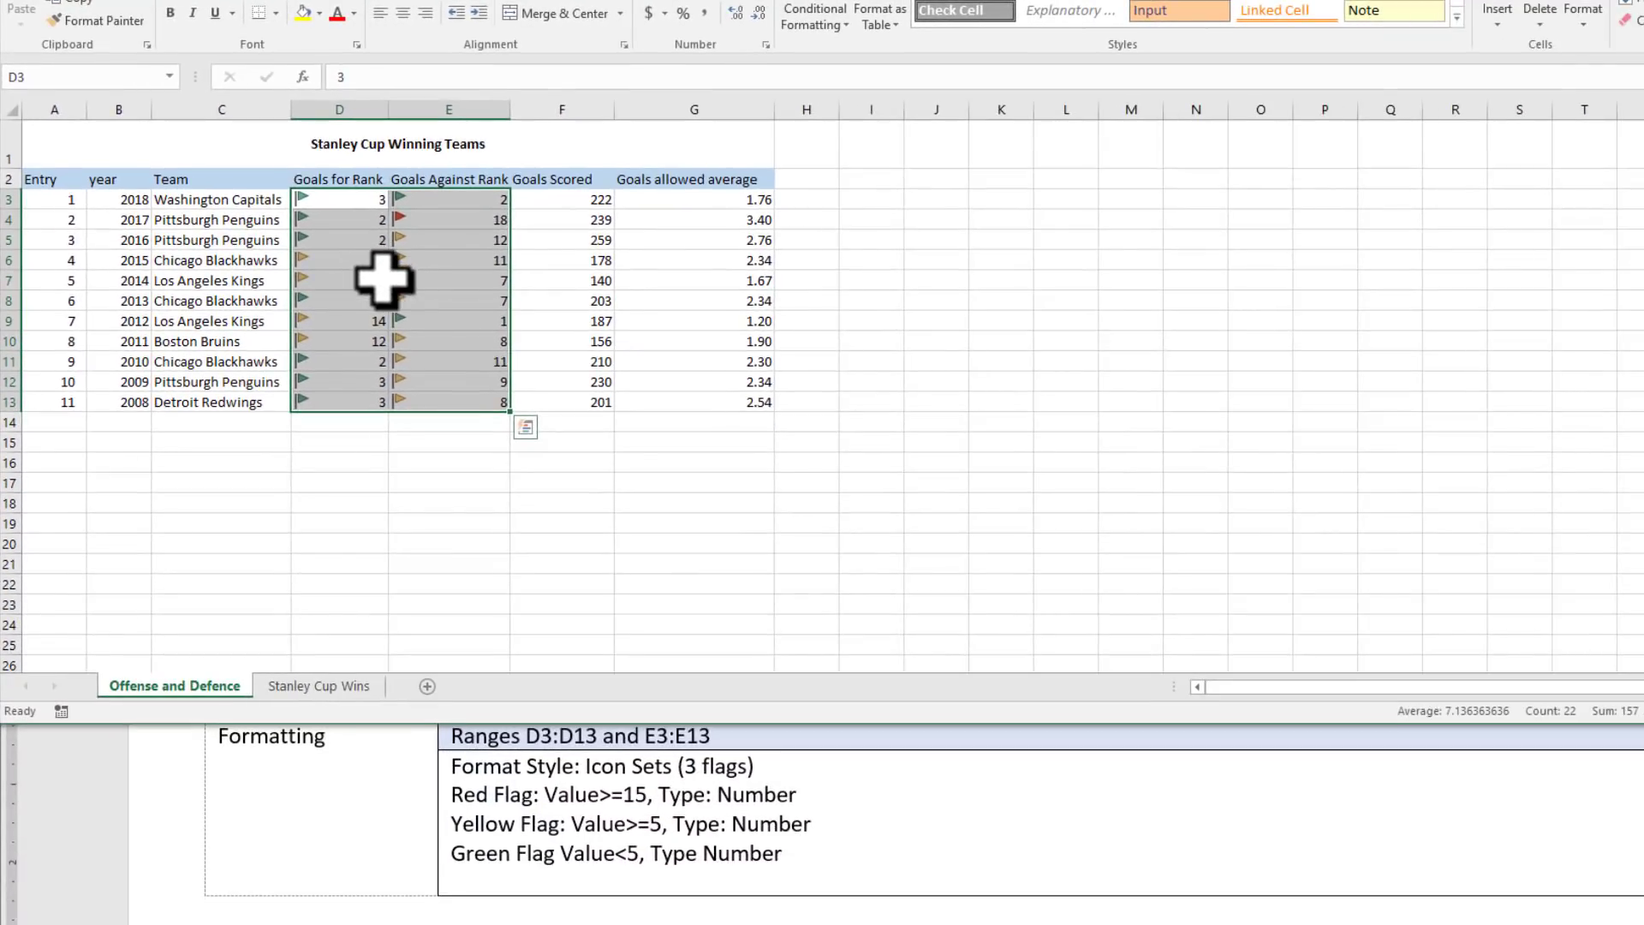
left_click(416, 299)
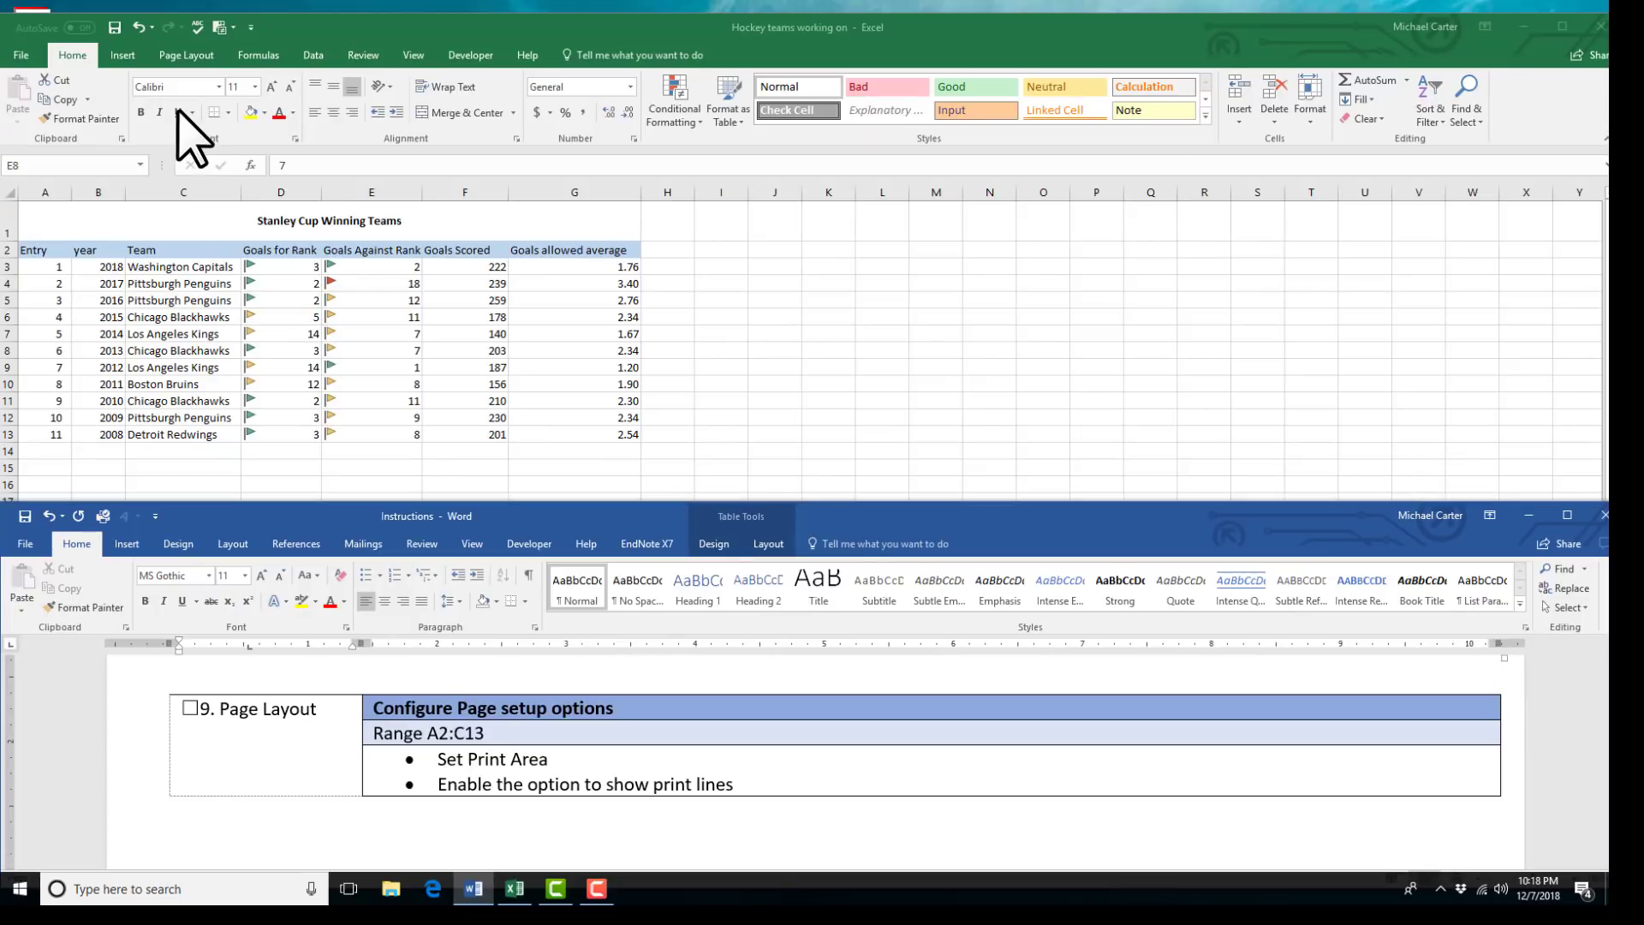
Set range A2:C13 as the sheet's print area and enable printing of gridlines.
left_click(189, 56)
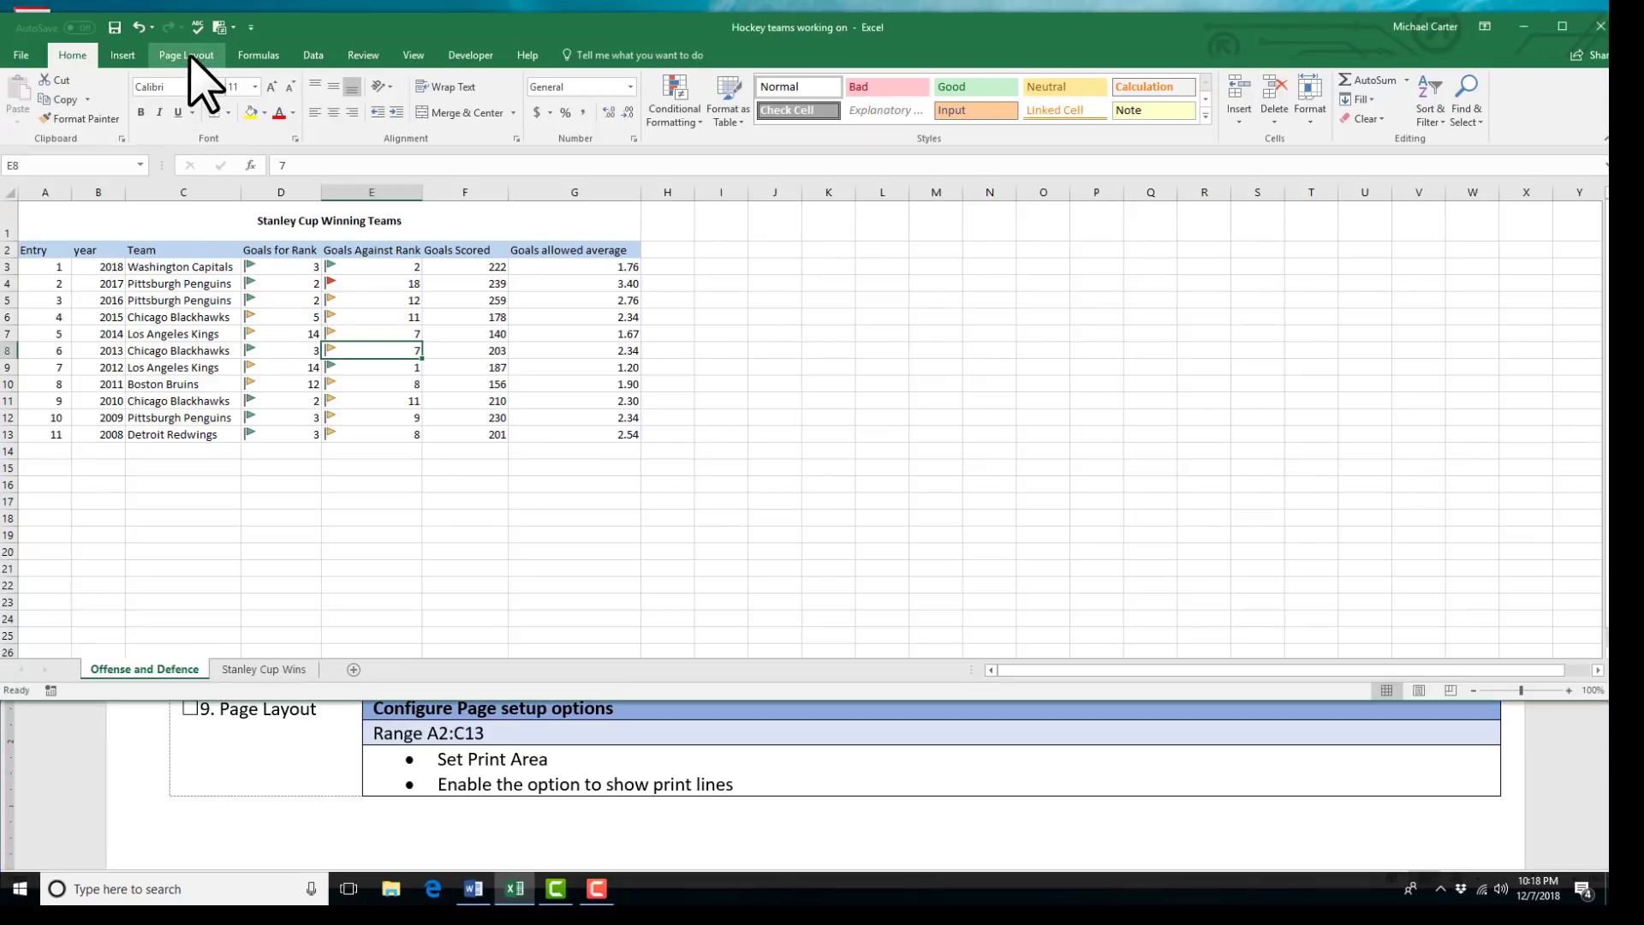
left_click(189, 57)
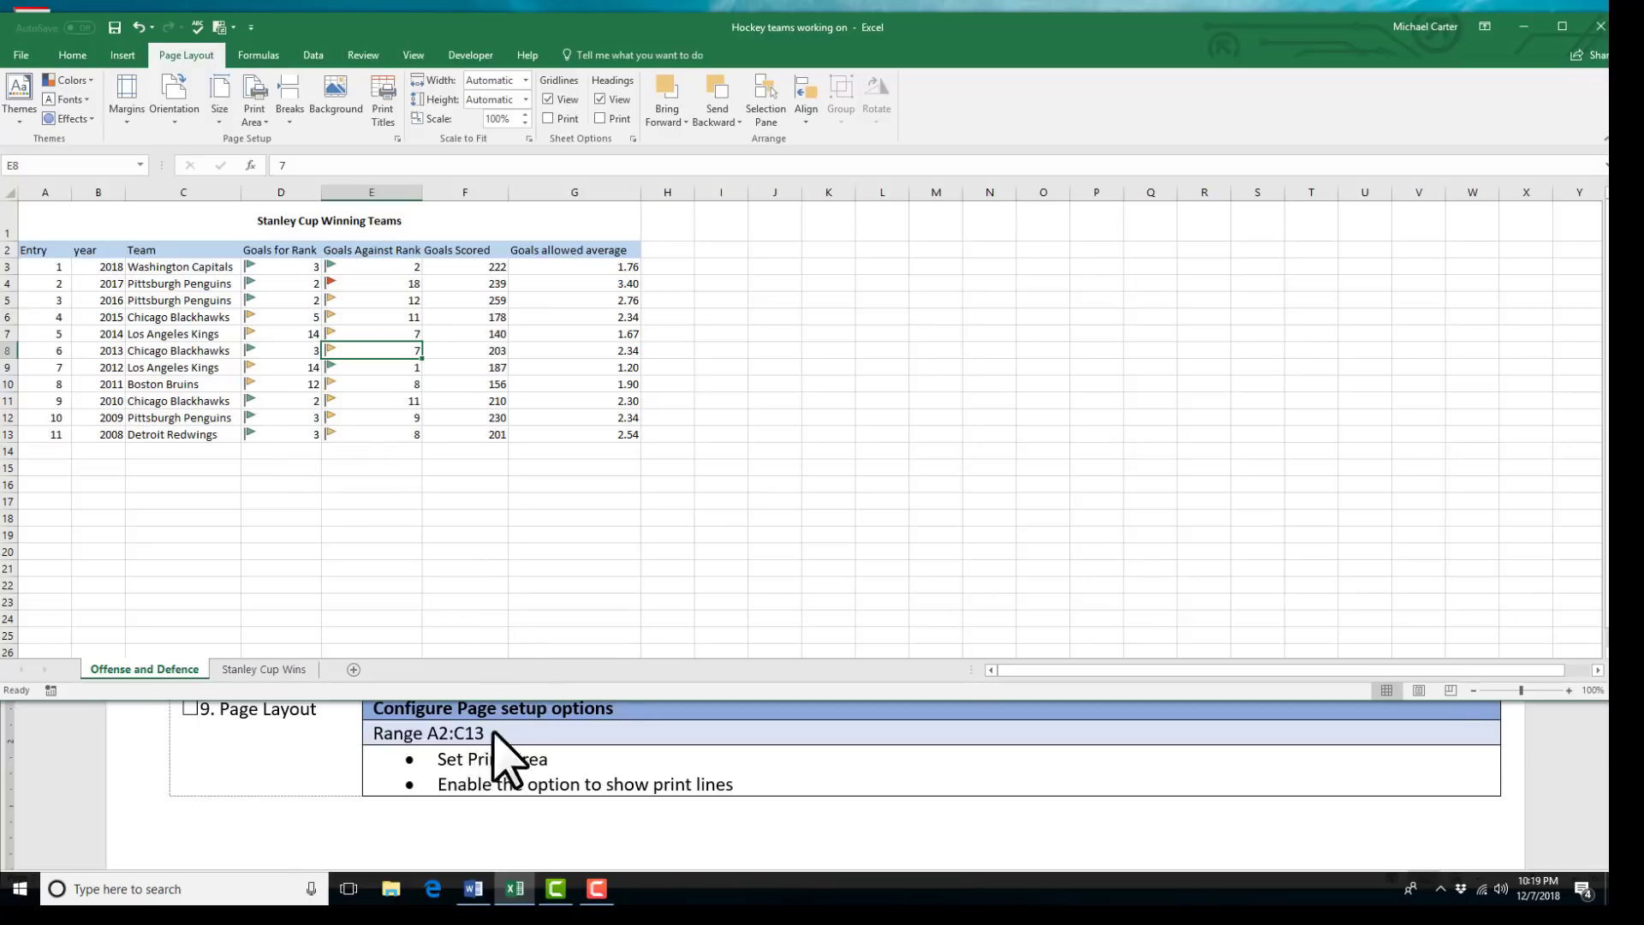
left_click(184, 537)
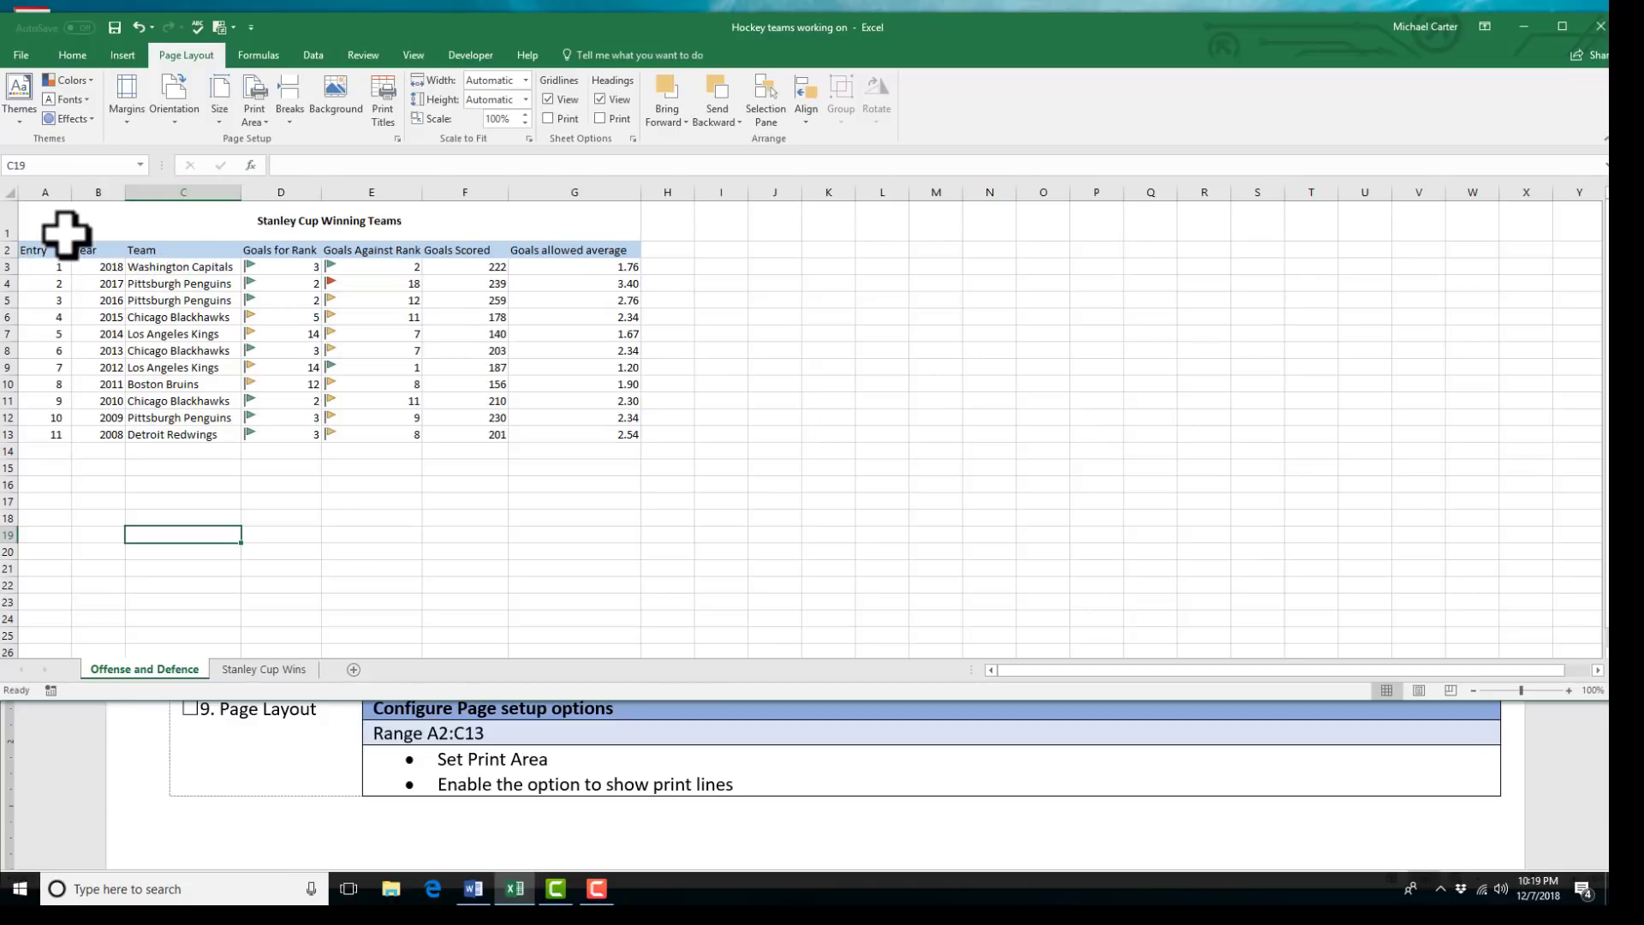
left_click(254, 113)
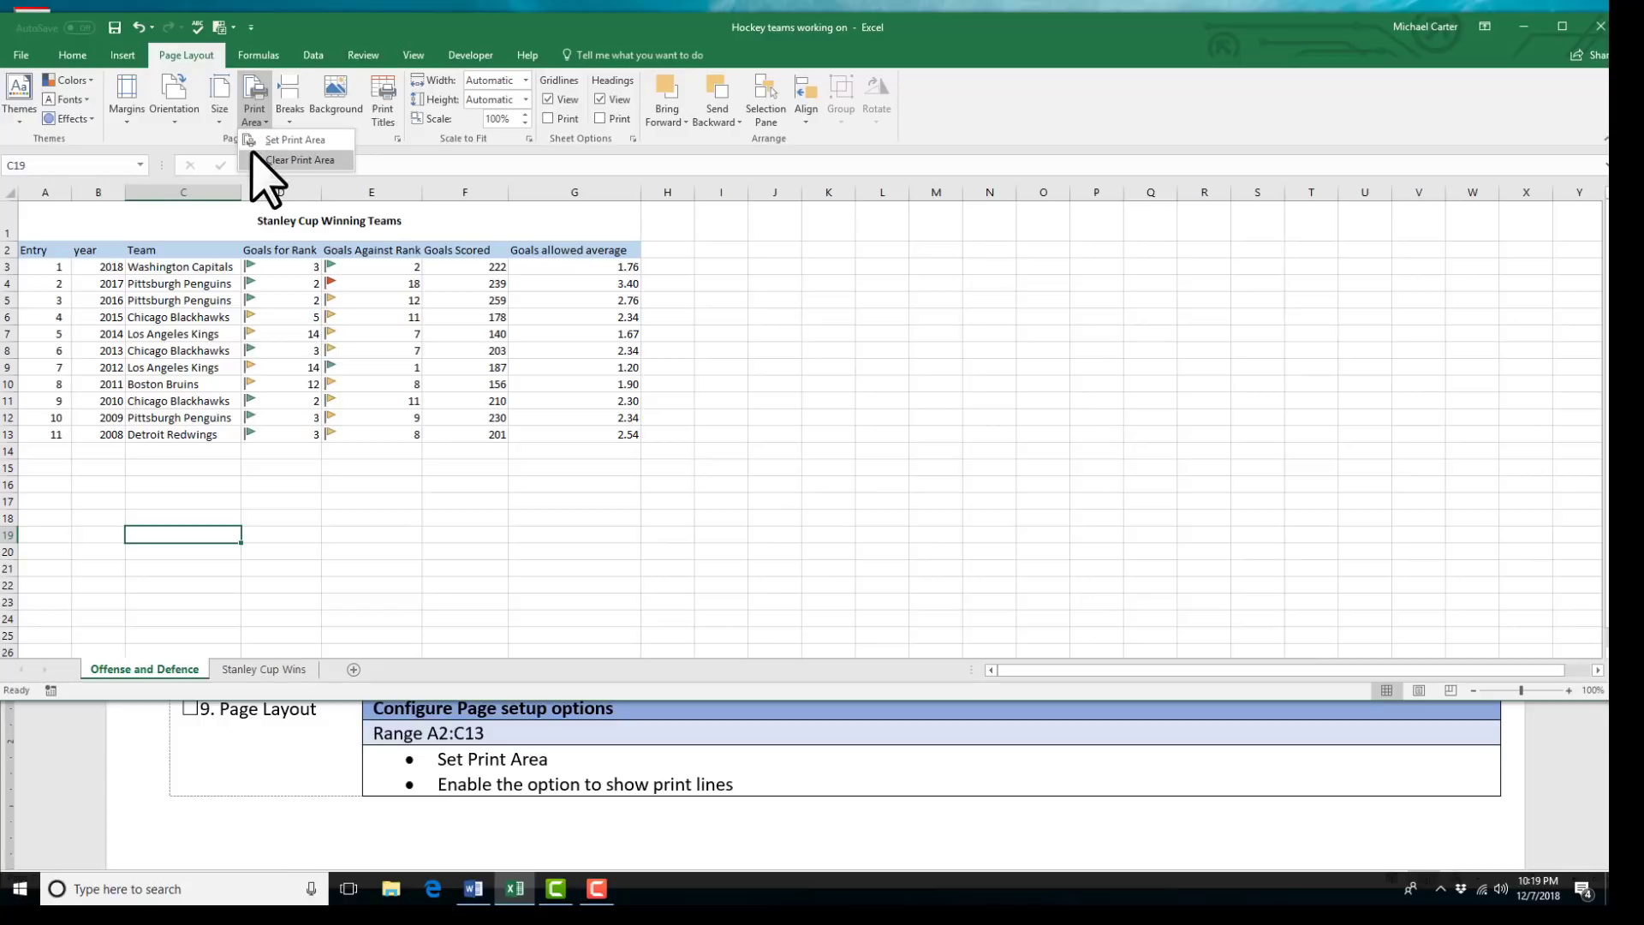
left_click(48, 250)
left_click_drag(48, 250, 219, 434)
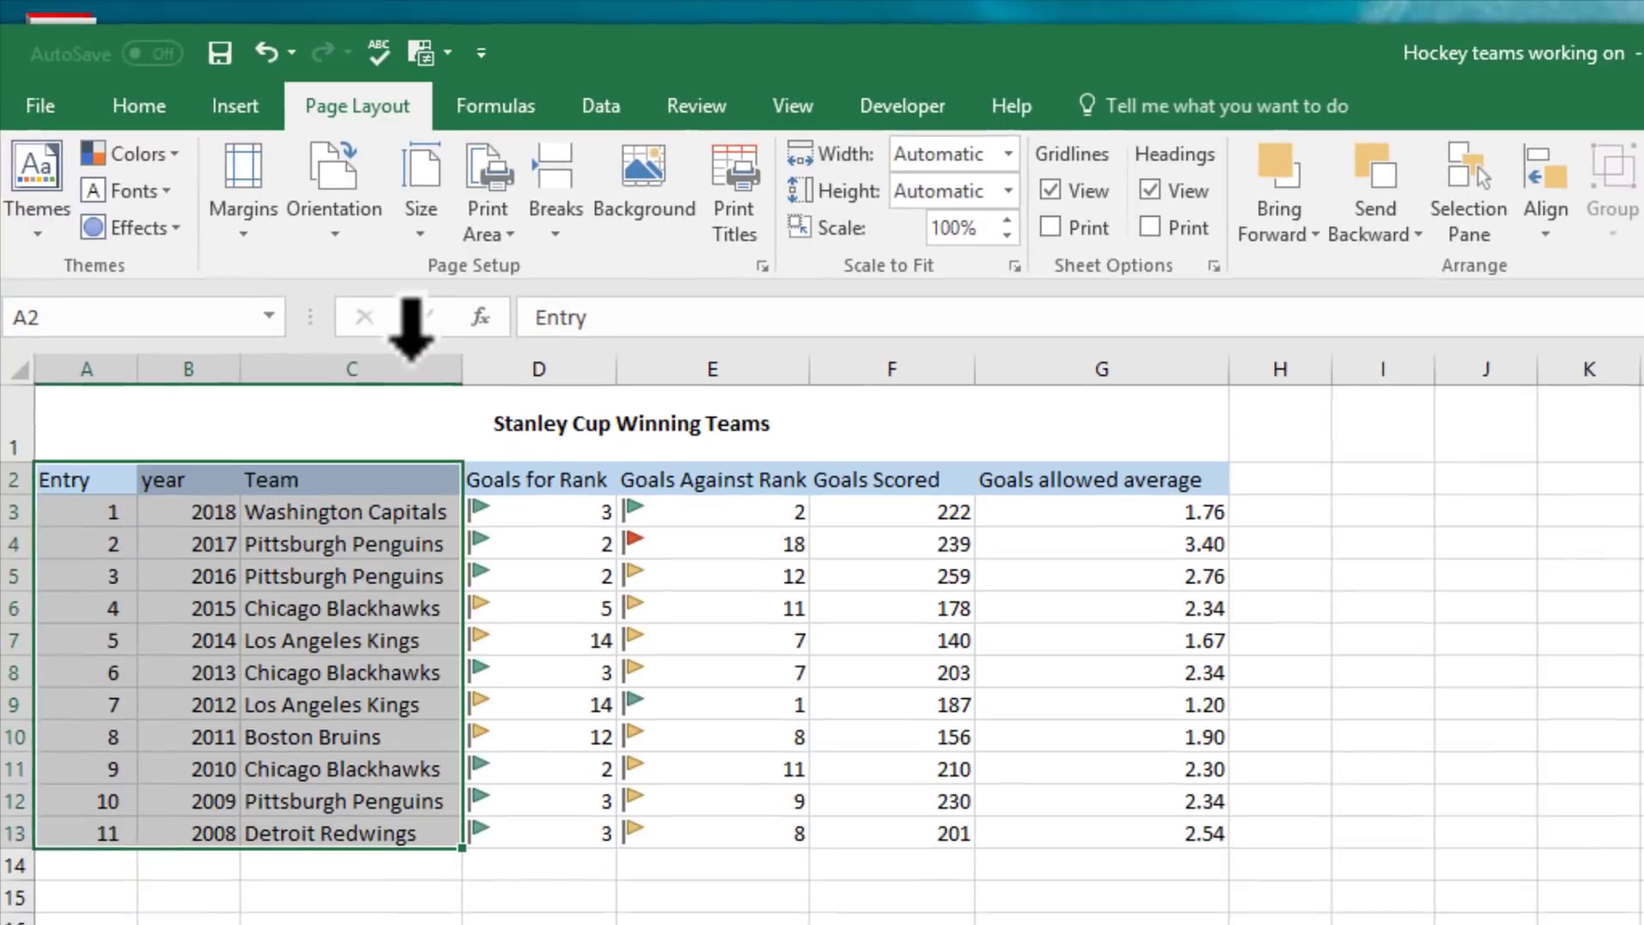
left_click(505, 239)
left_click(526, 271)
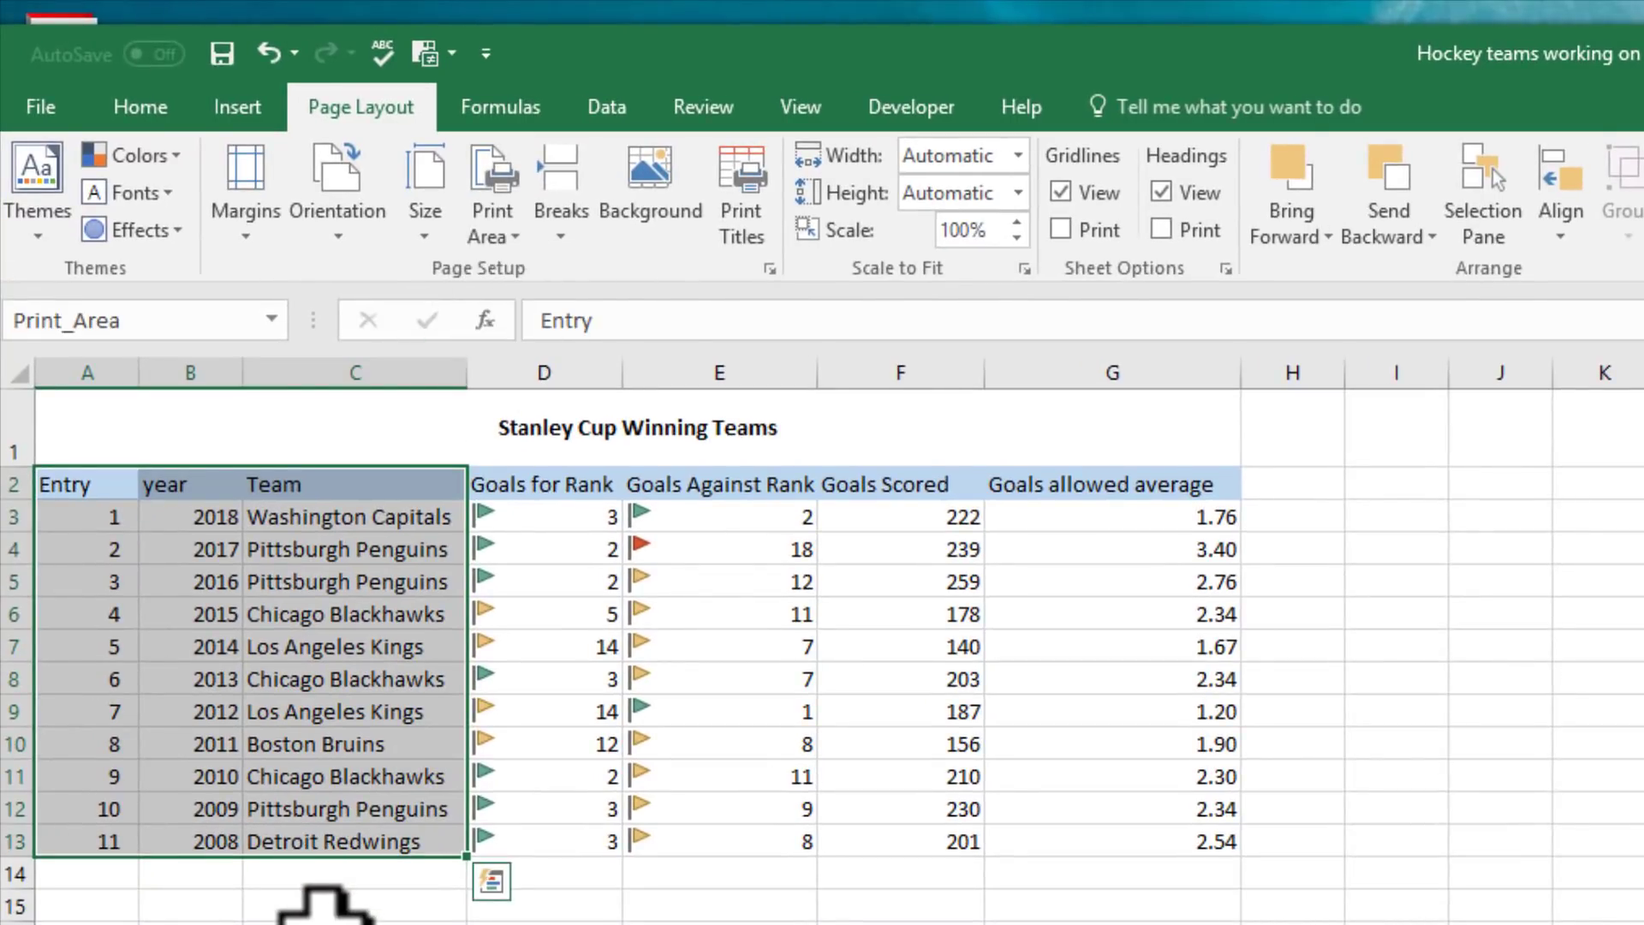
left_click(1062, 229)
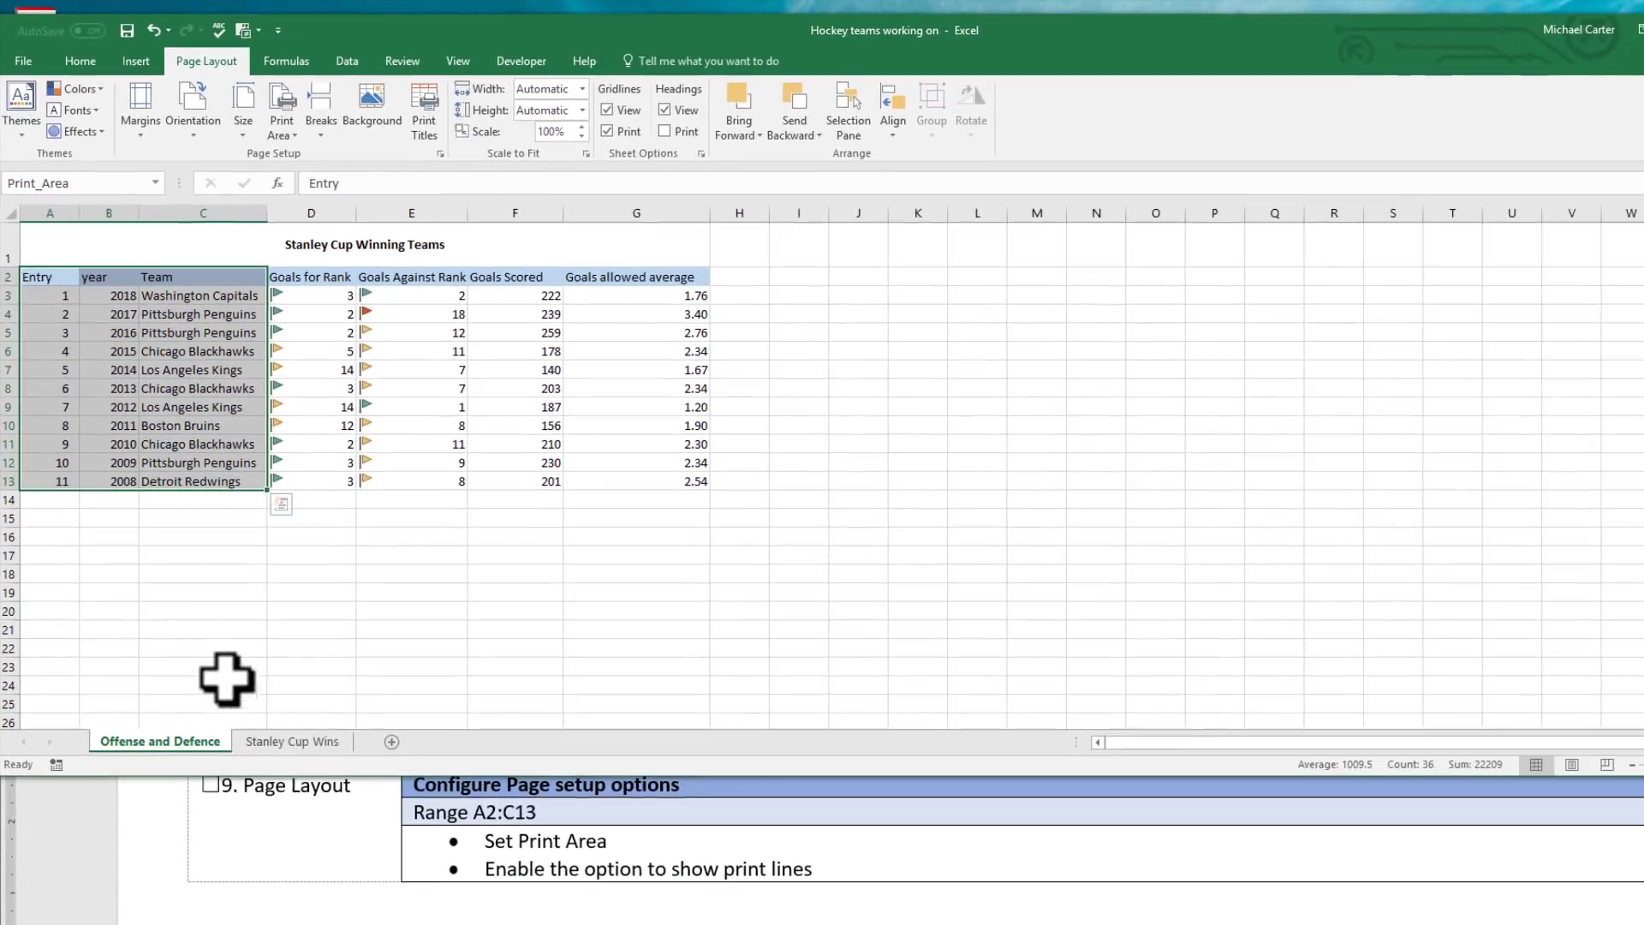
left_click(202, 629)
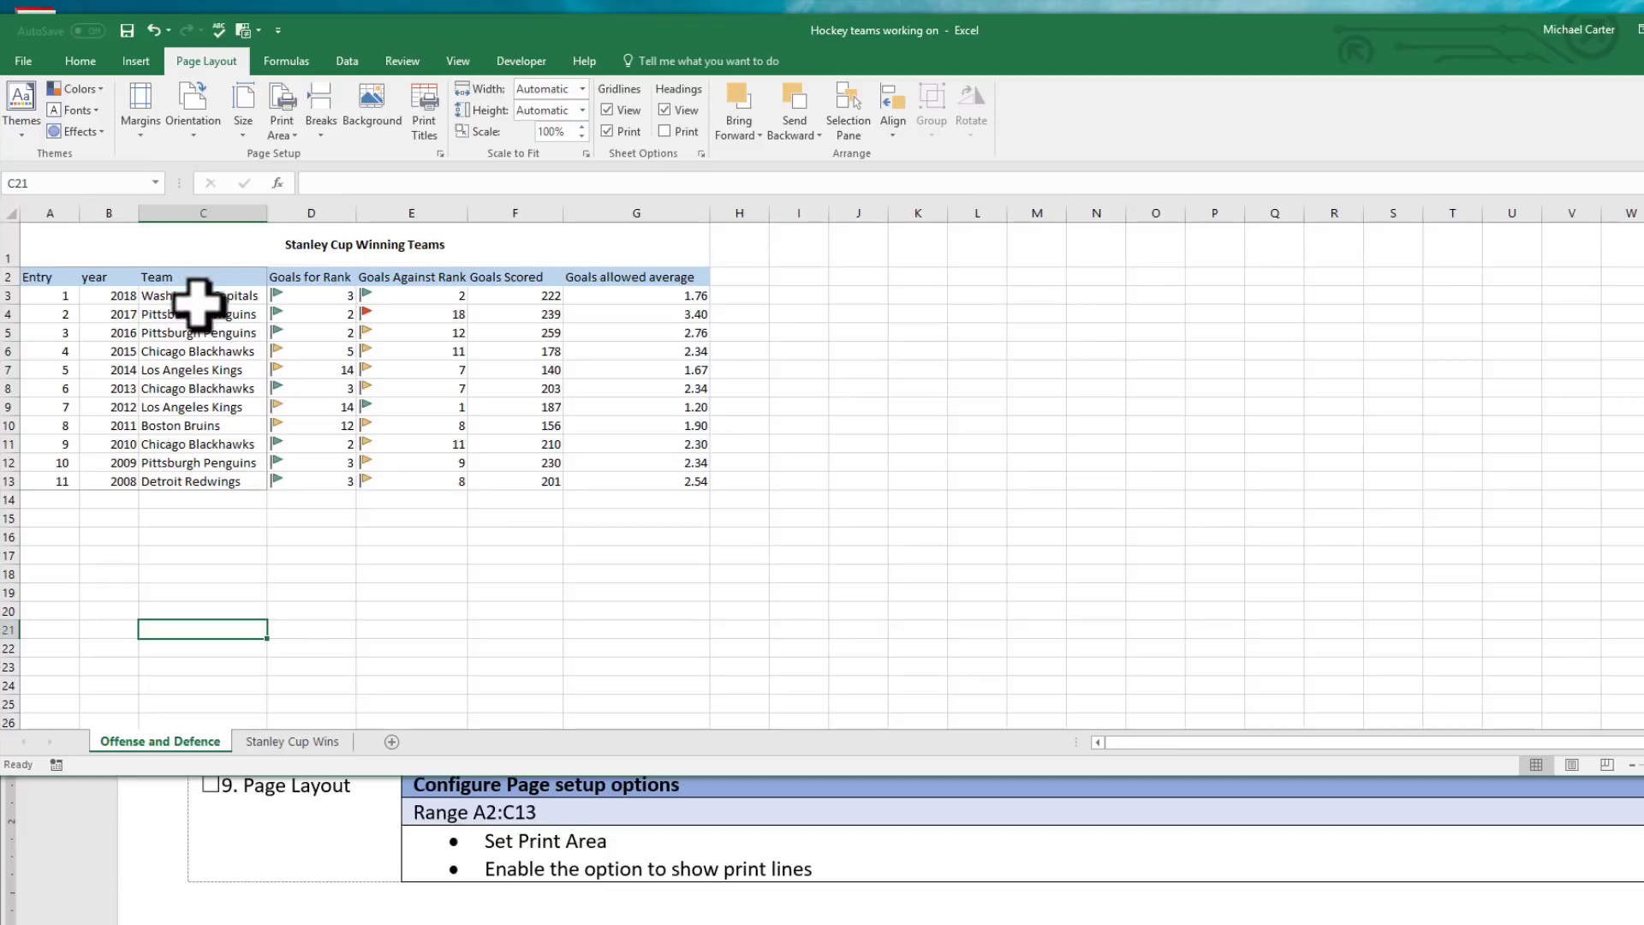
Check off task 9 Page Layout in the Word instructions and bring task 10 Hide Rows into view.
left_click(209, 790)
scroll(254, 812, "down", 2)
scroll(253, 812, "up", 1)
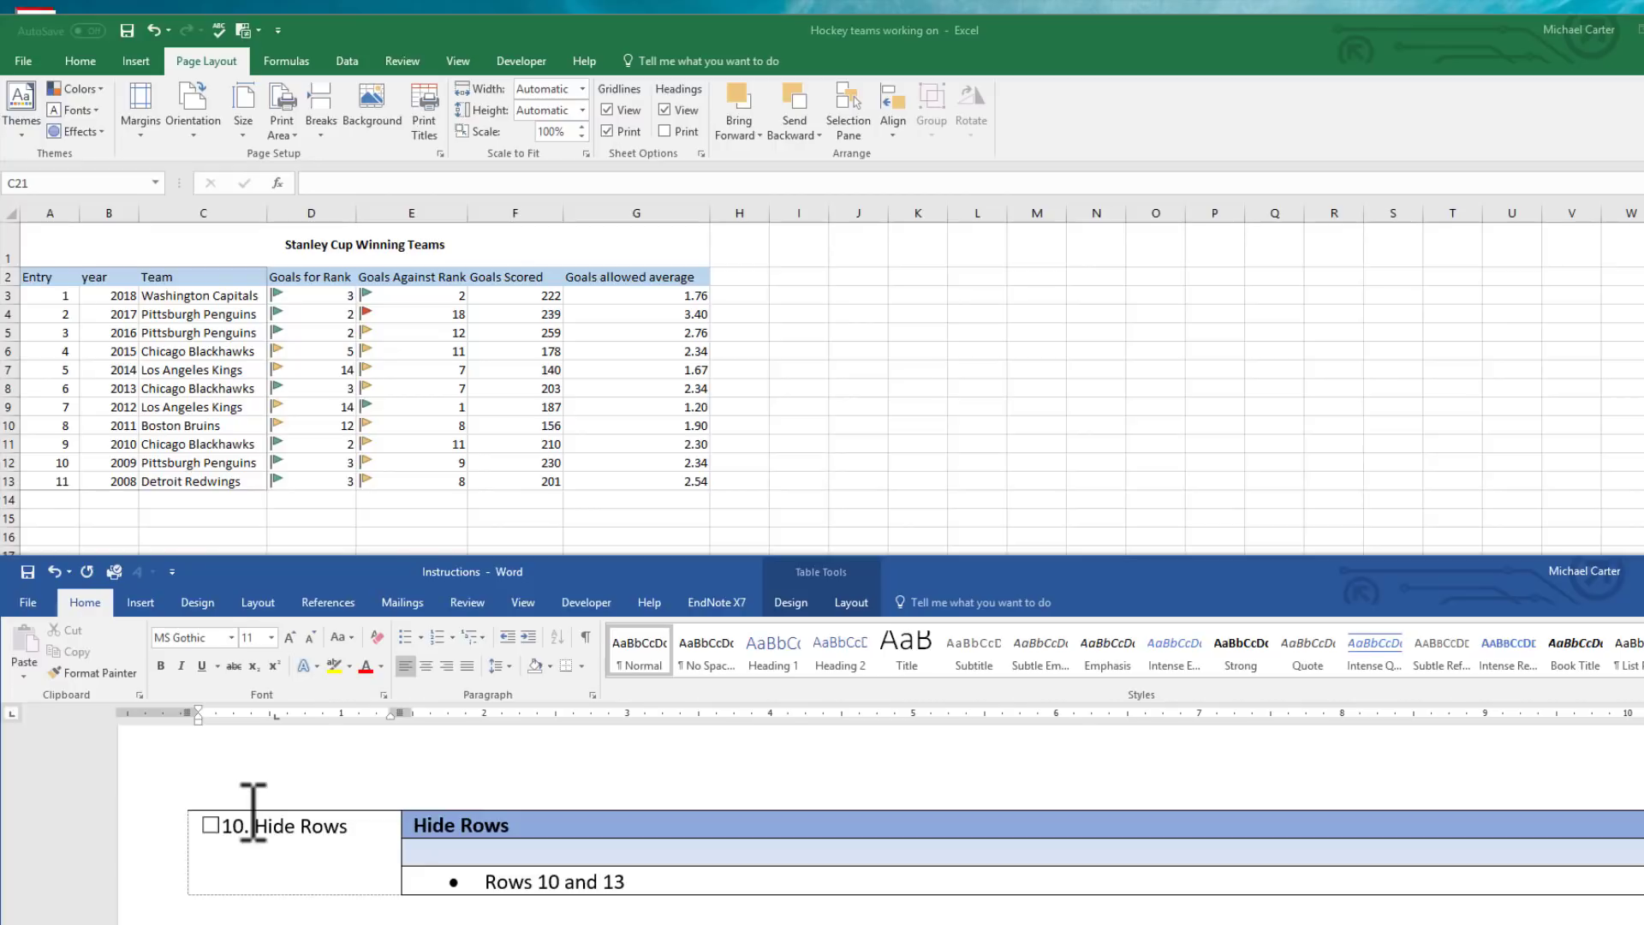
Hide rows 10 and 13 on the Offense and Defence sheet, and check off task 10 Hide Rows in the Word instructions.
left_click(57, 429)
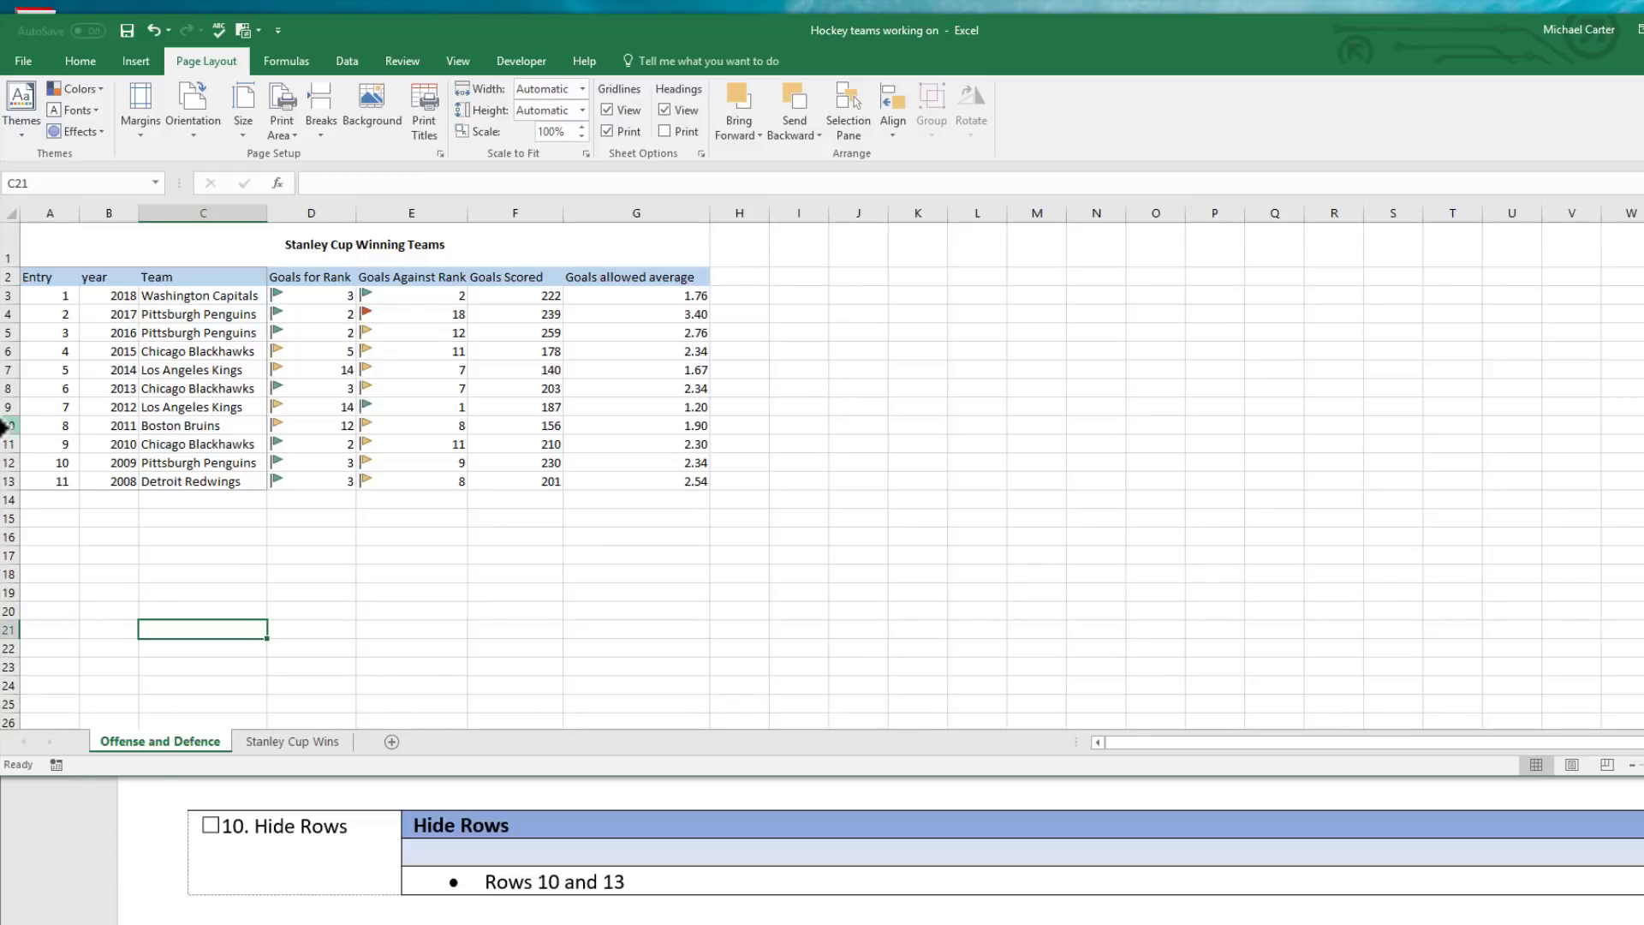
left_click(10, 426)
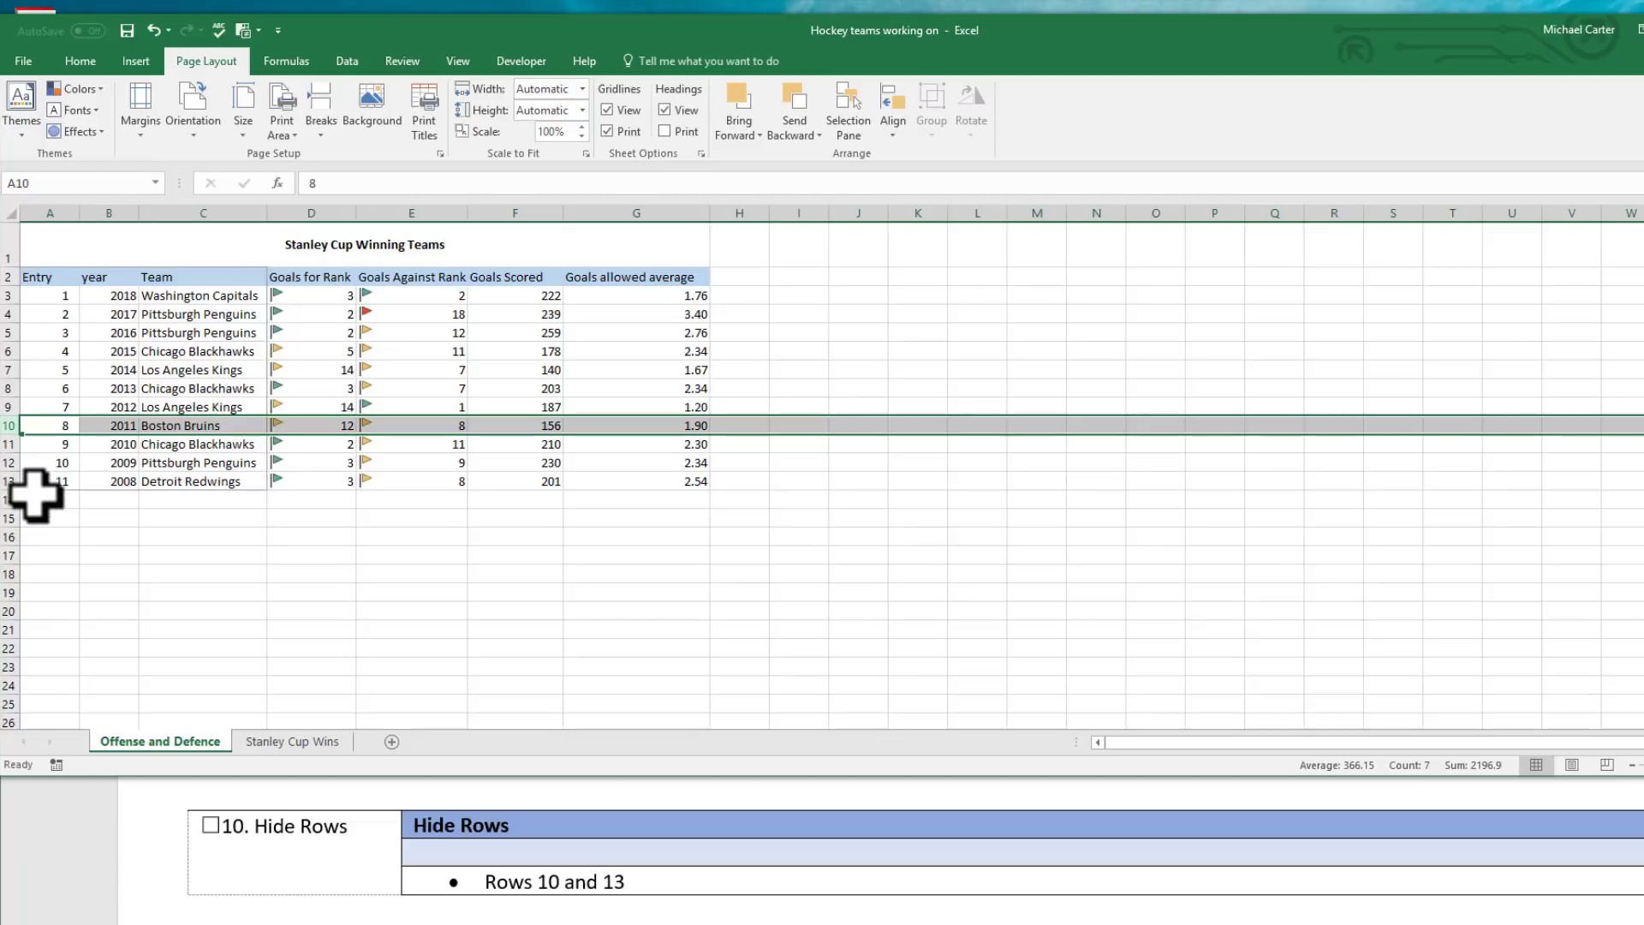
left_click(4, 481, "ctrl")
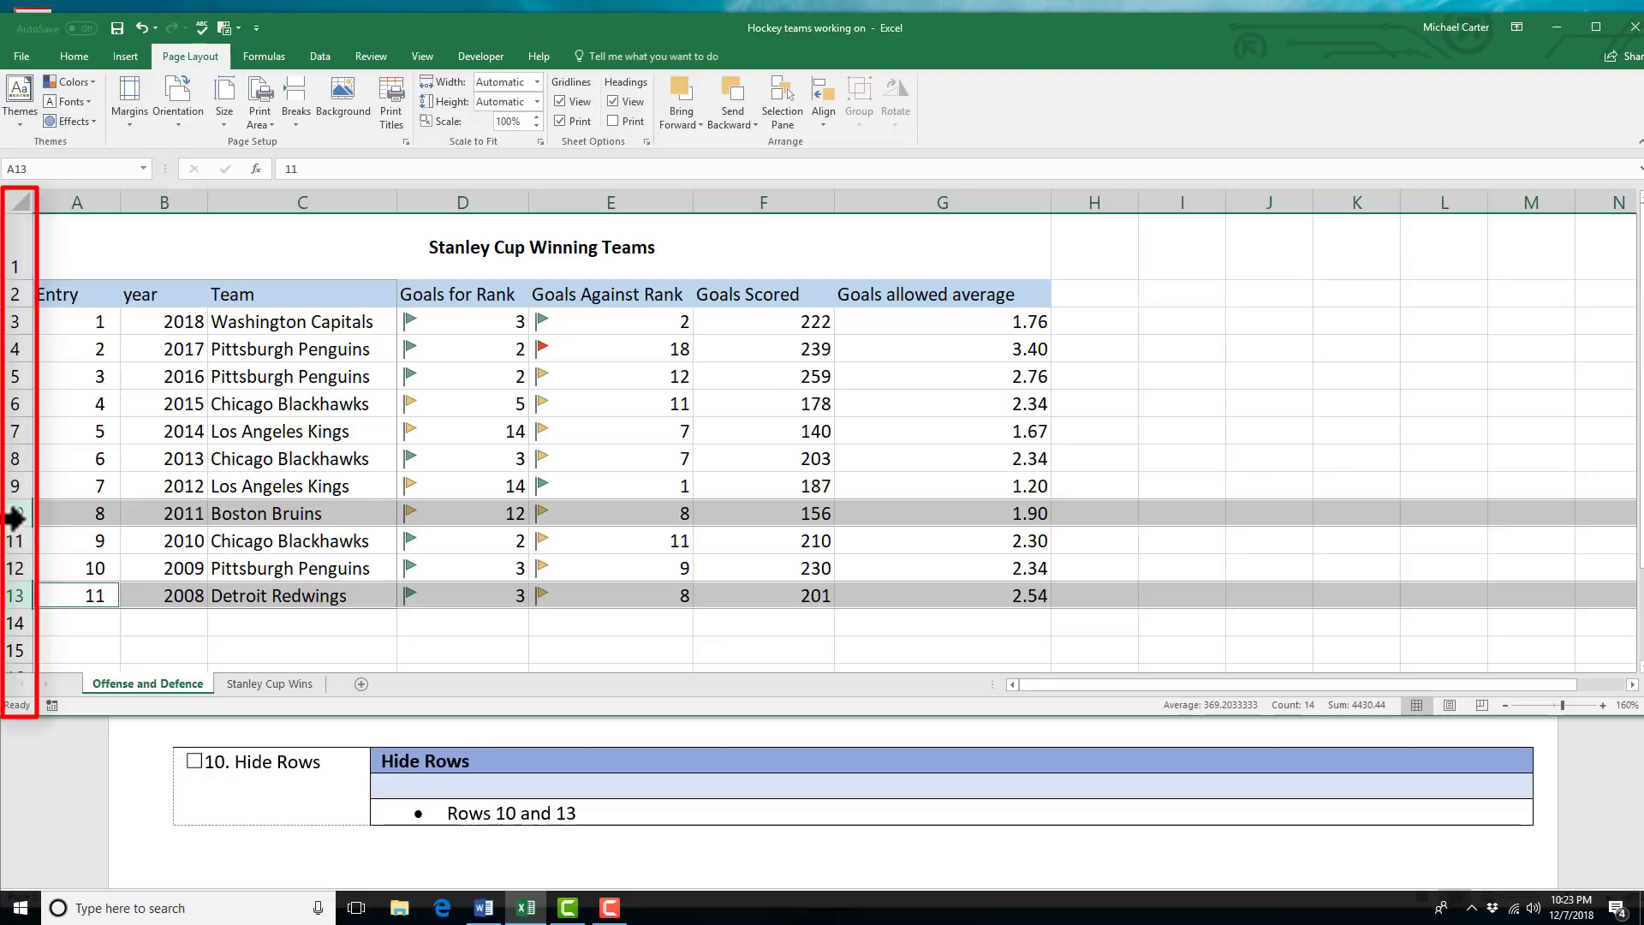
right_click(12, 514)
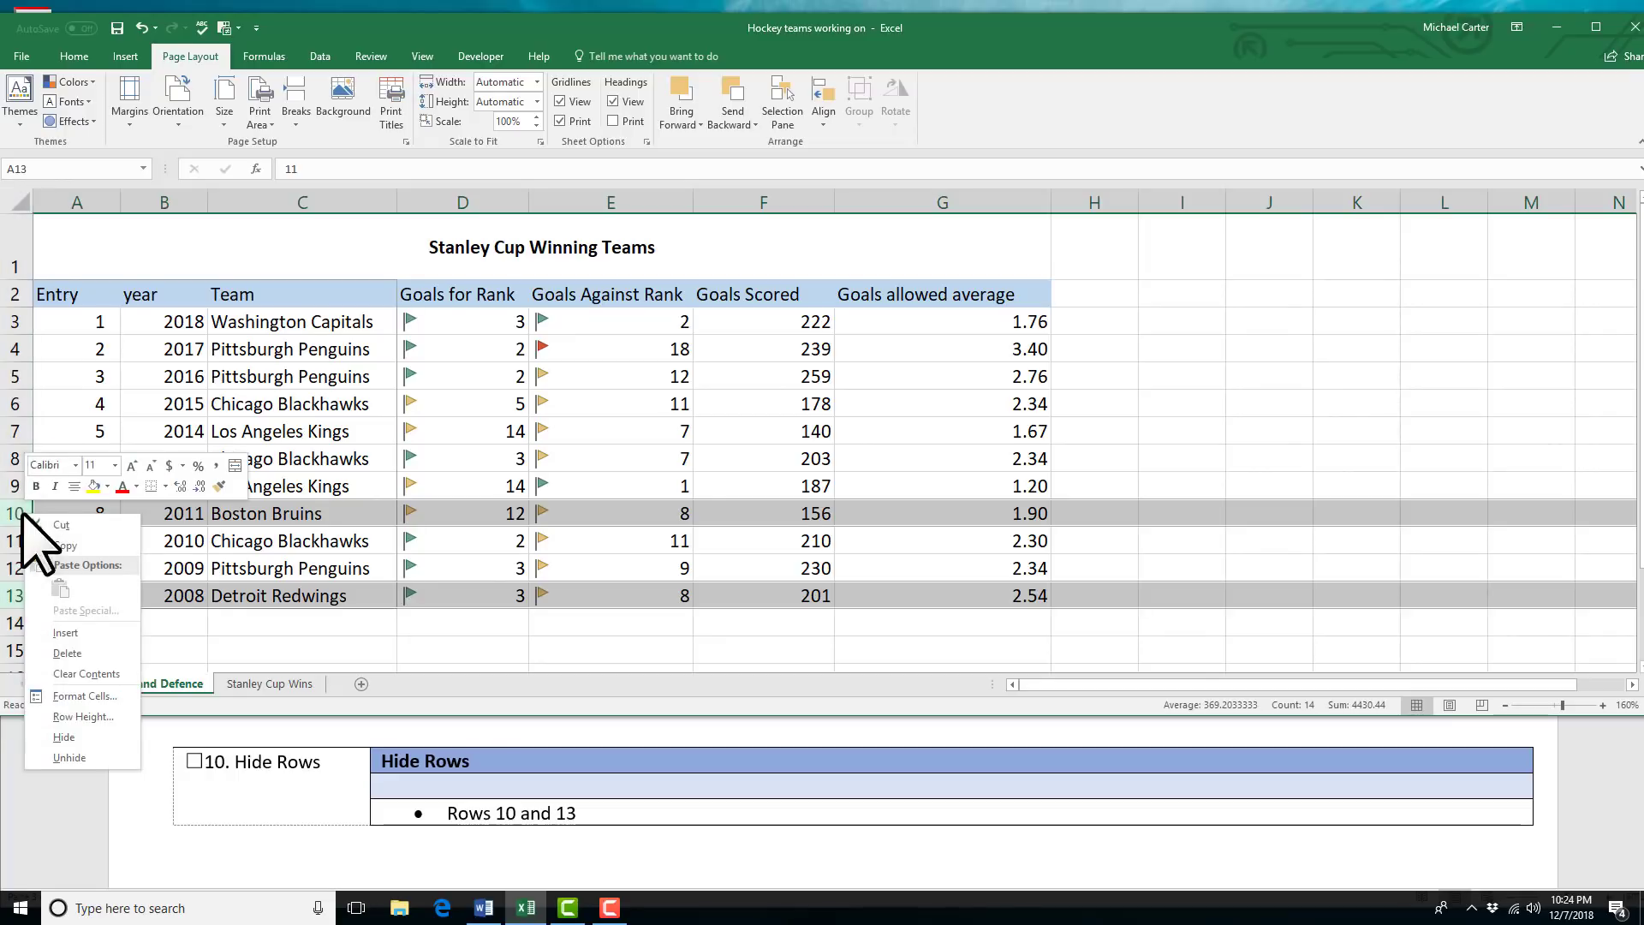
left_click(75, 740)
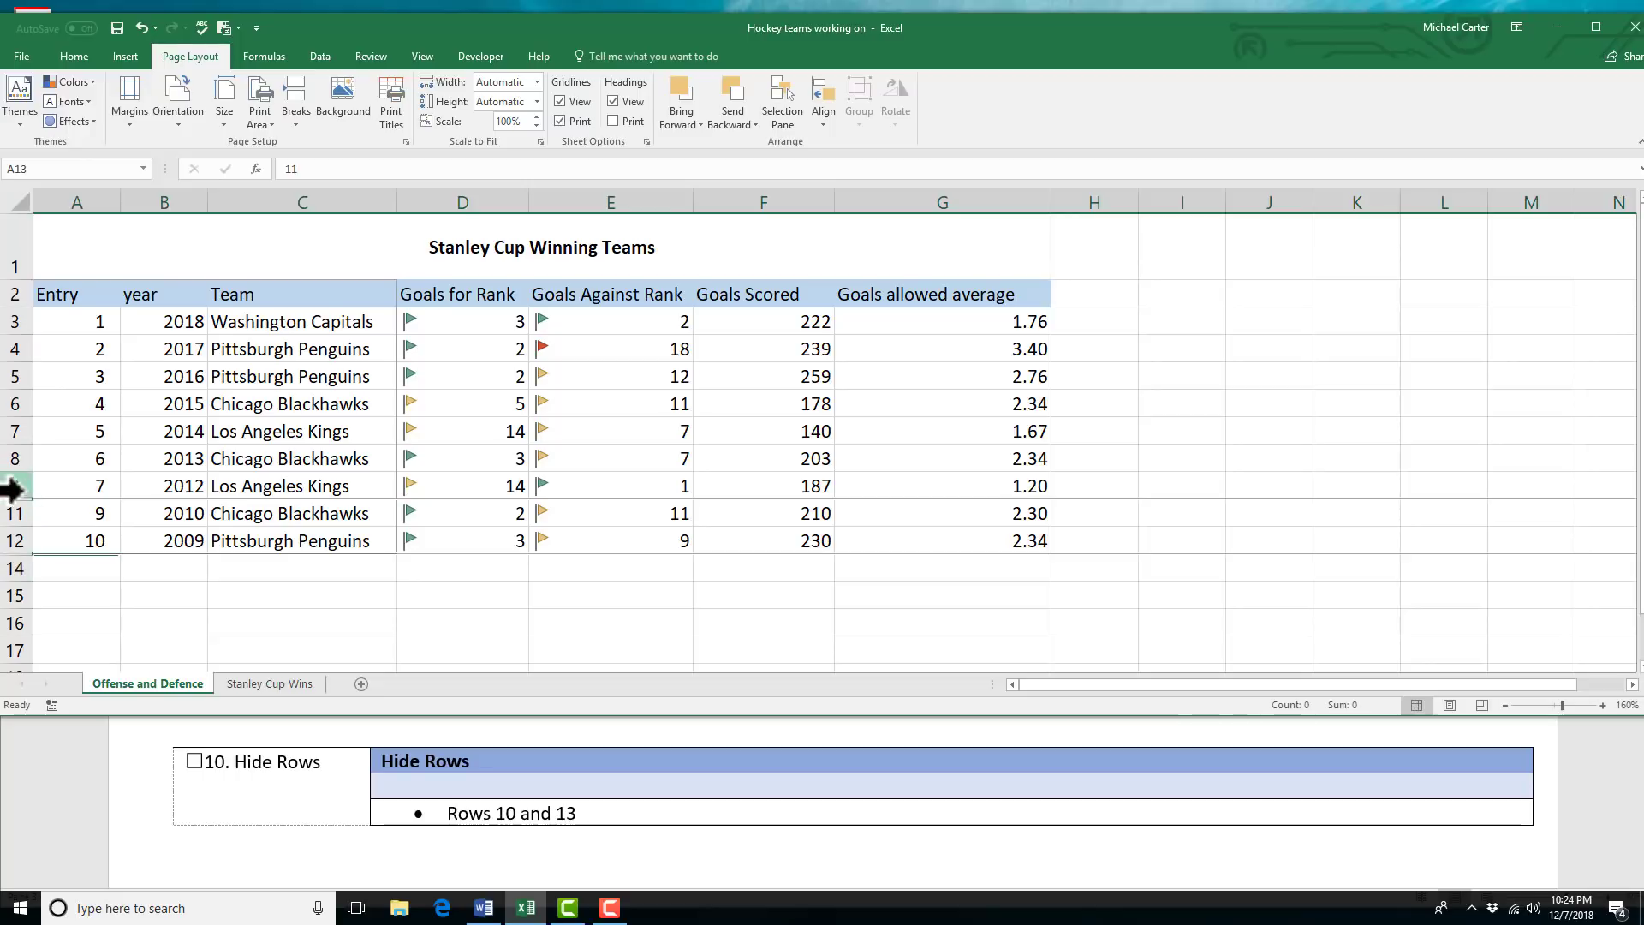
left_click(191, 764)
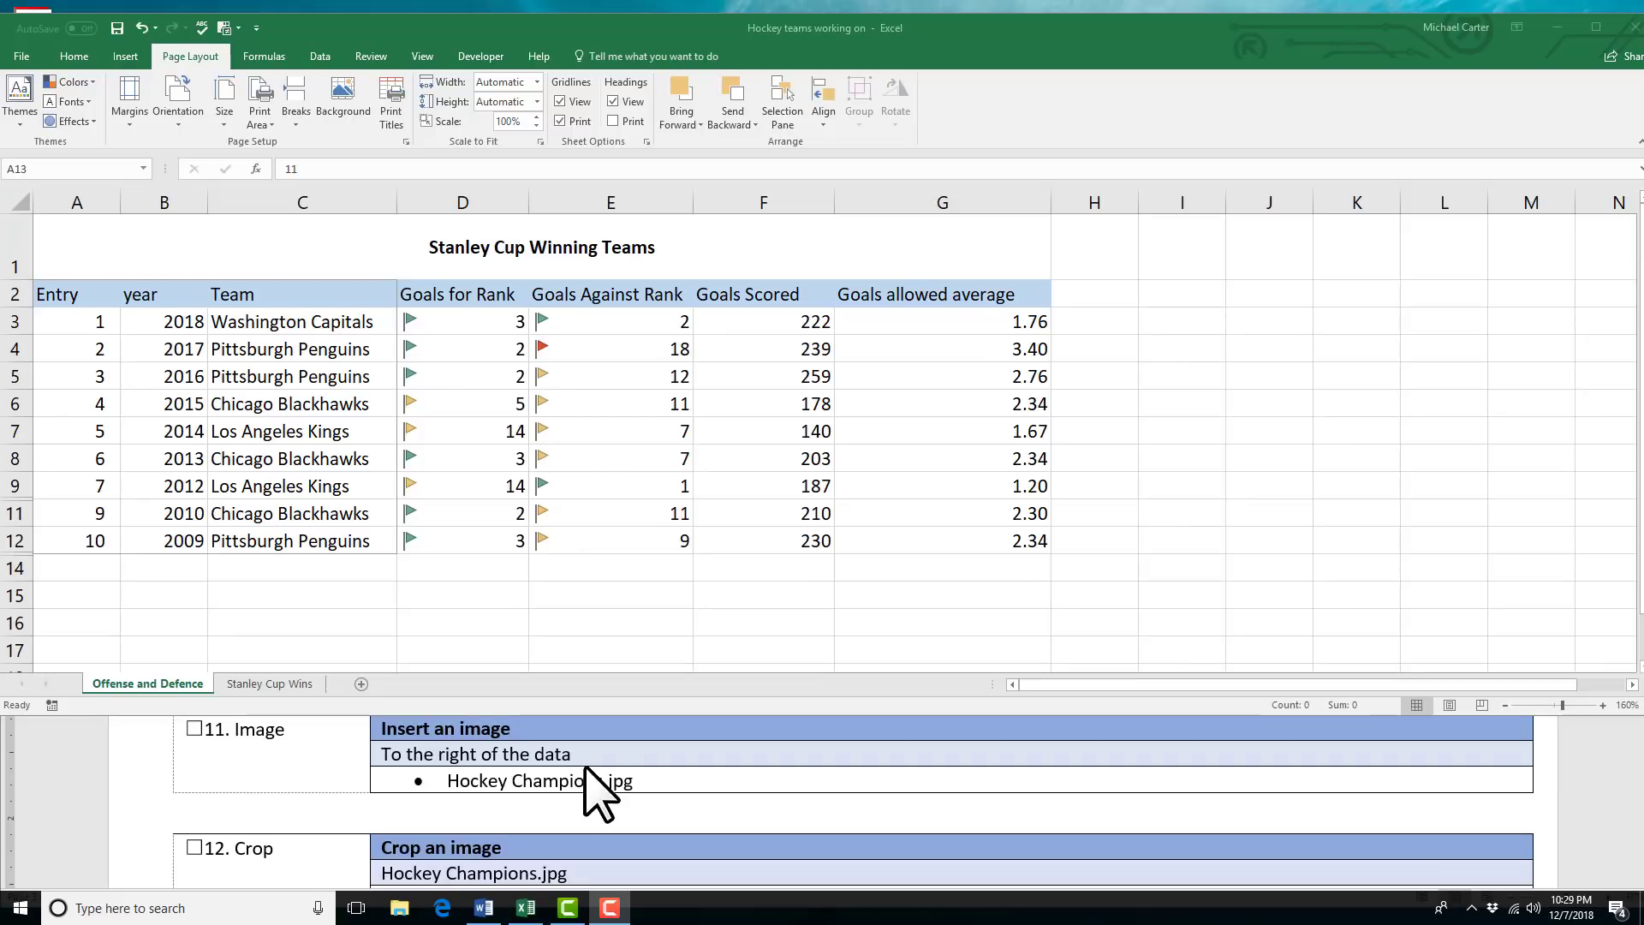
Insert the Hockey Champions picture from the Documents folder into the Offense and Defence sheet.
left_click(126, 57)
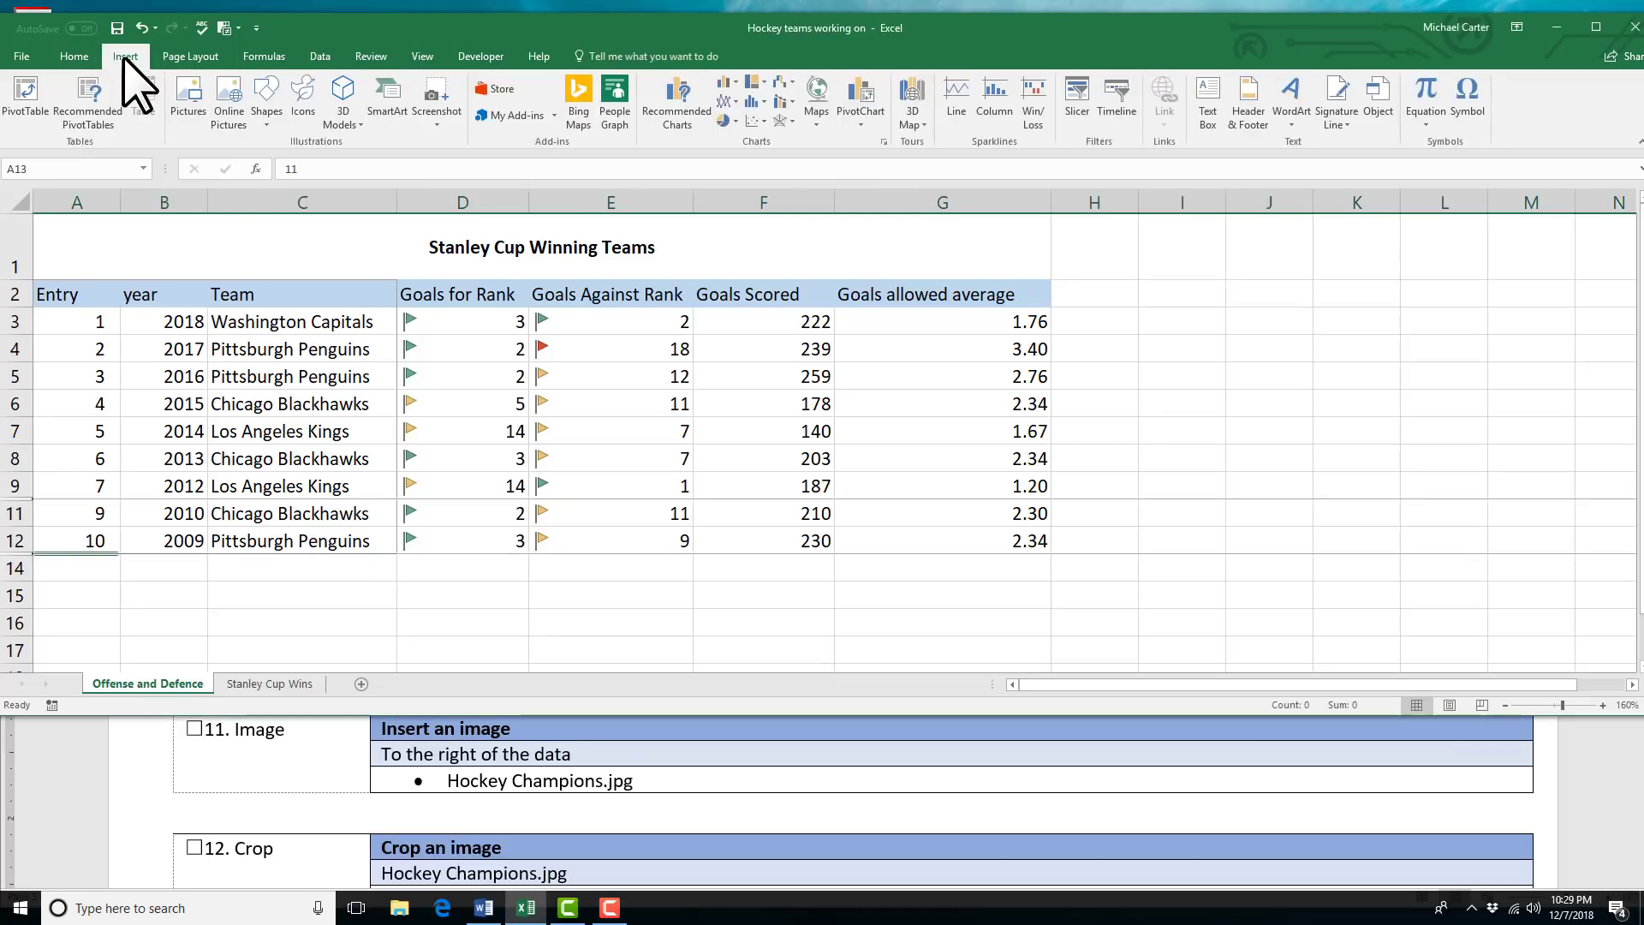
left_click(200, 121)
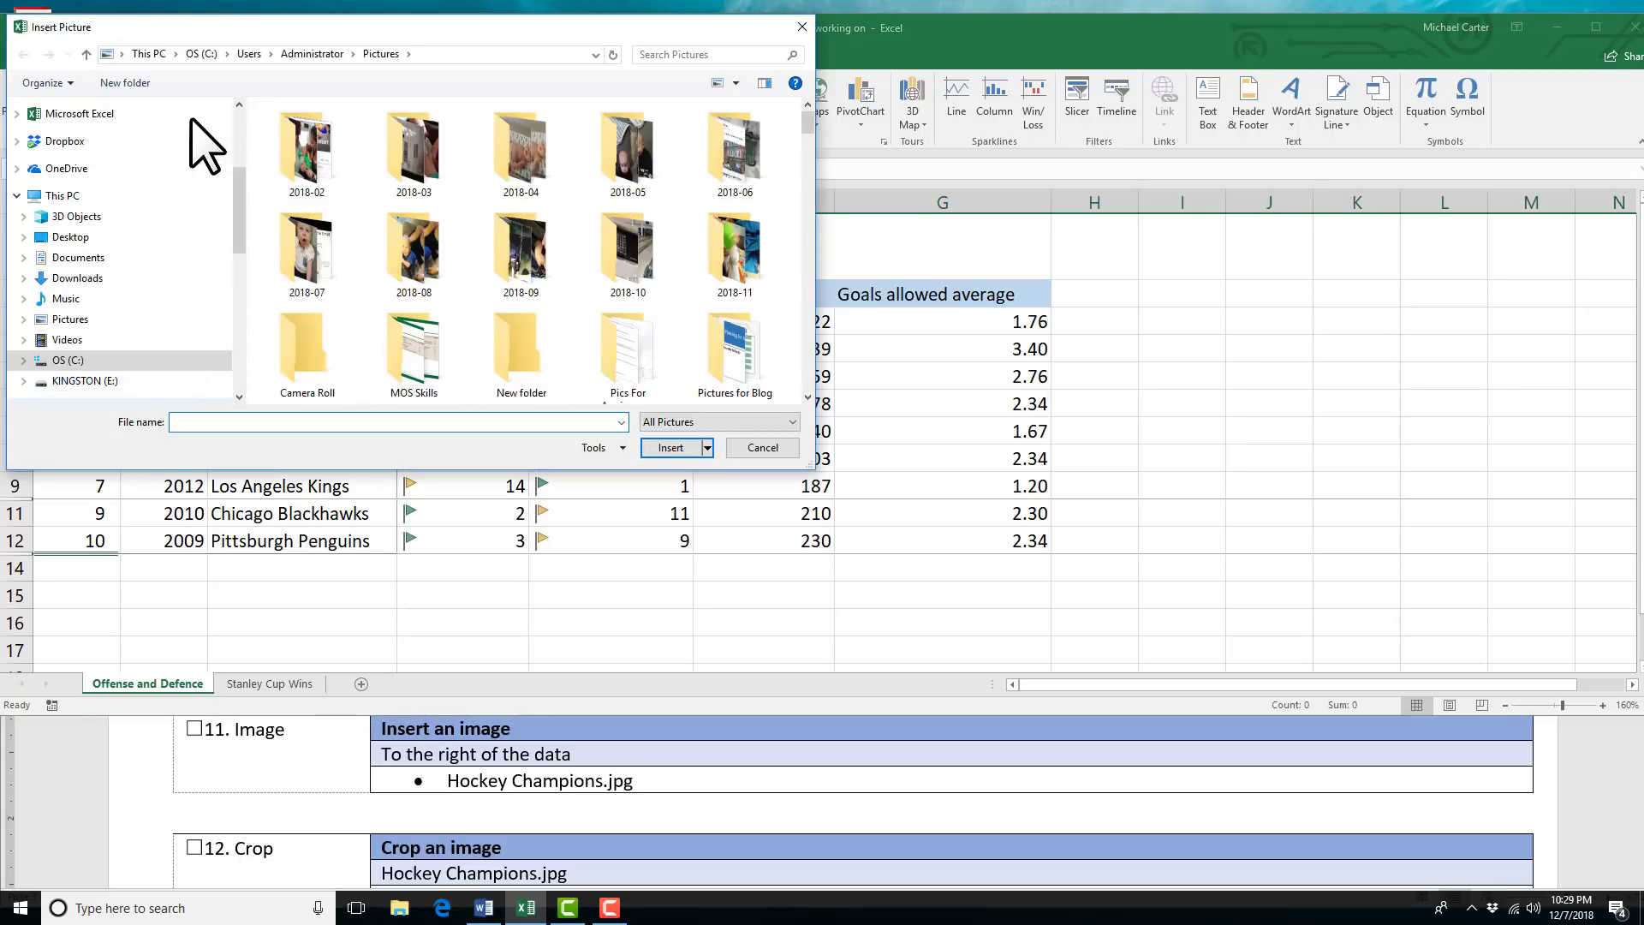
left_click(164, 258)
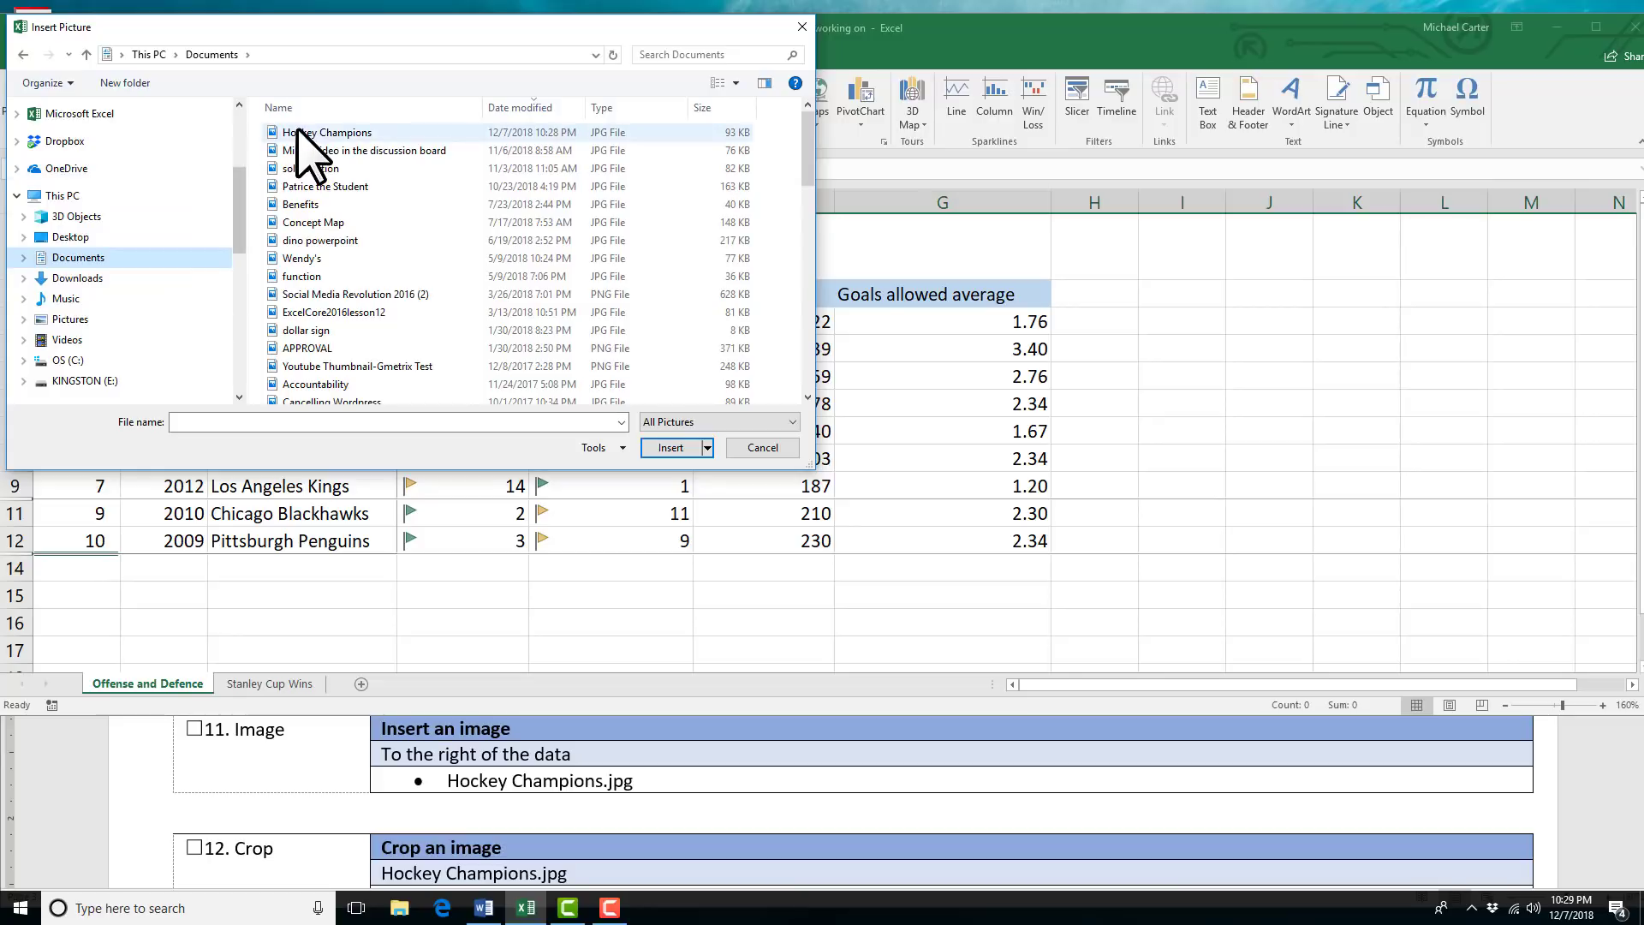
left_click(302, 136)
double_click(300, 133)
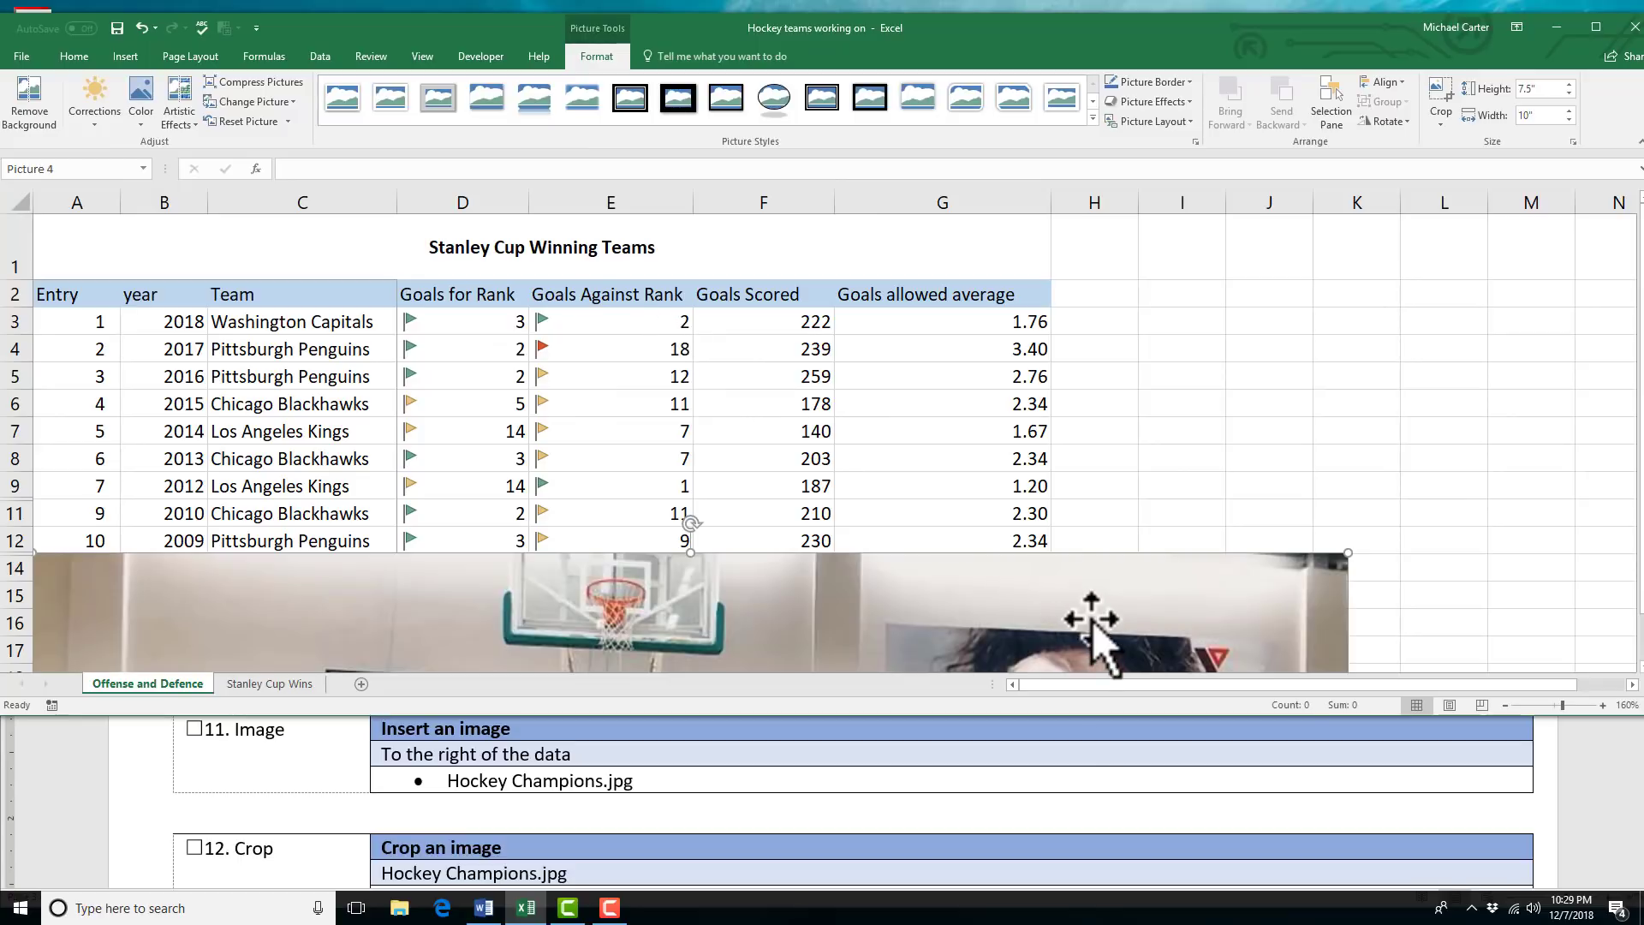
Shrink the picture to about 5.92" high by 7.91" wide and place it to the right of the data, starting at column I.
left_click(1506, 705)
left_click(1505, 705)
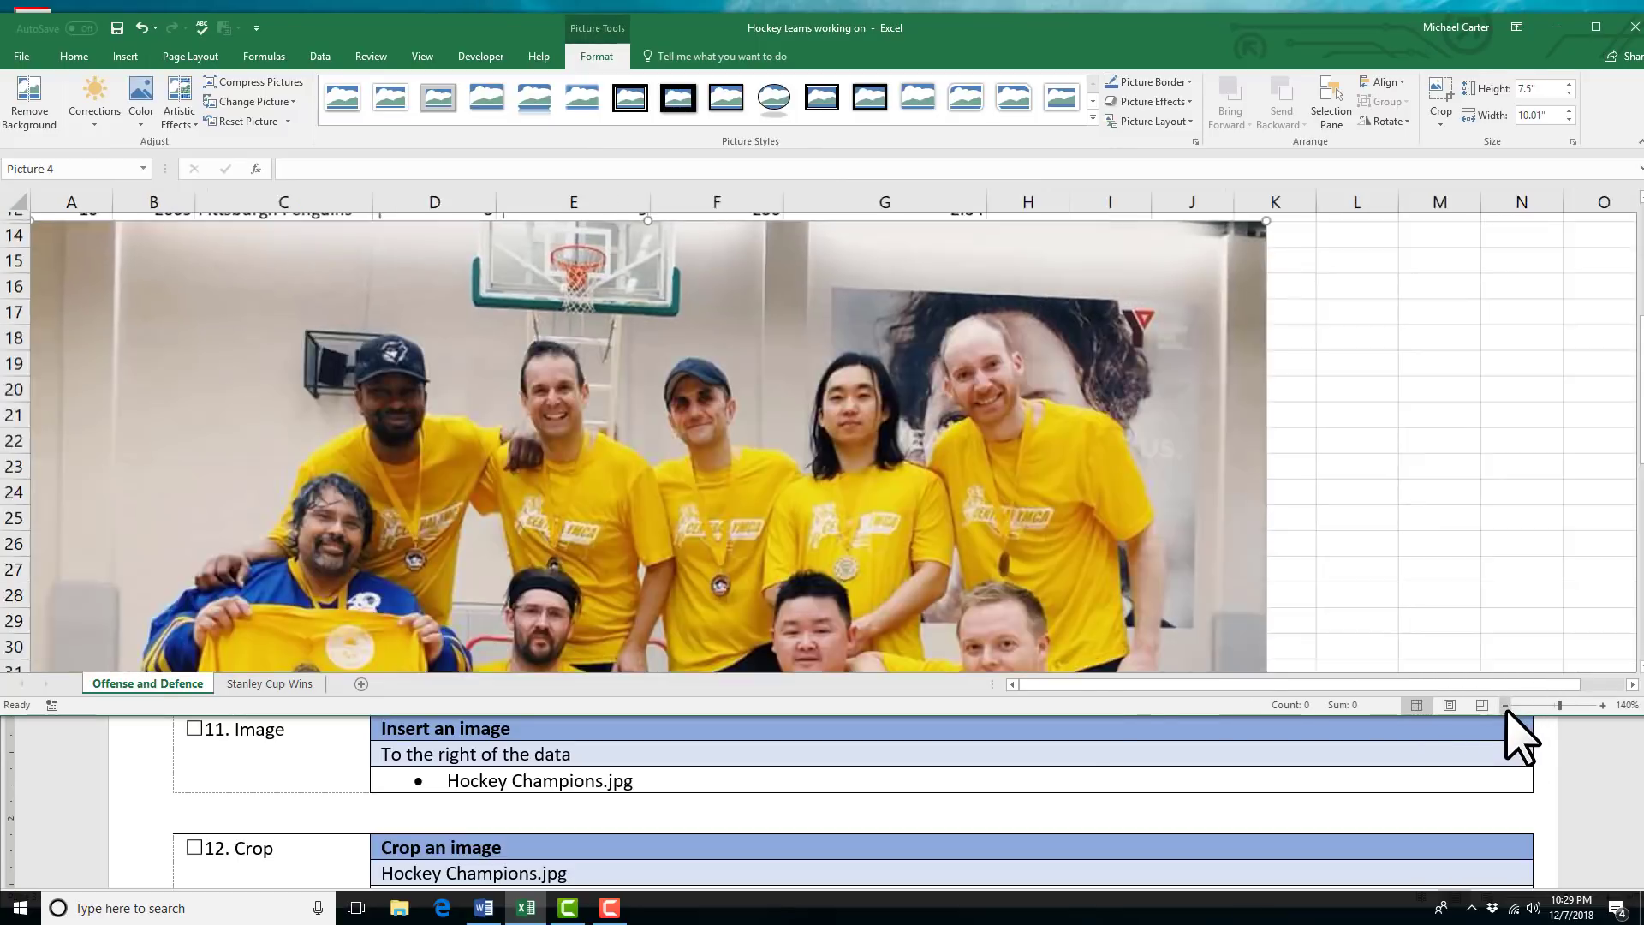
left_click(1505, 705)
left_click(1505, 706)
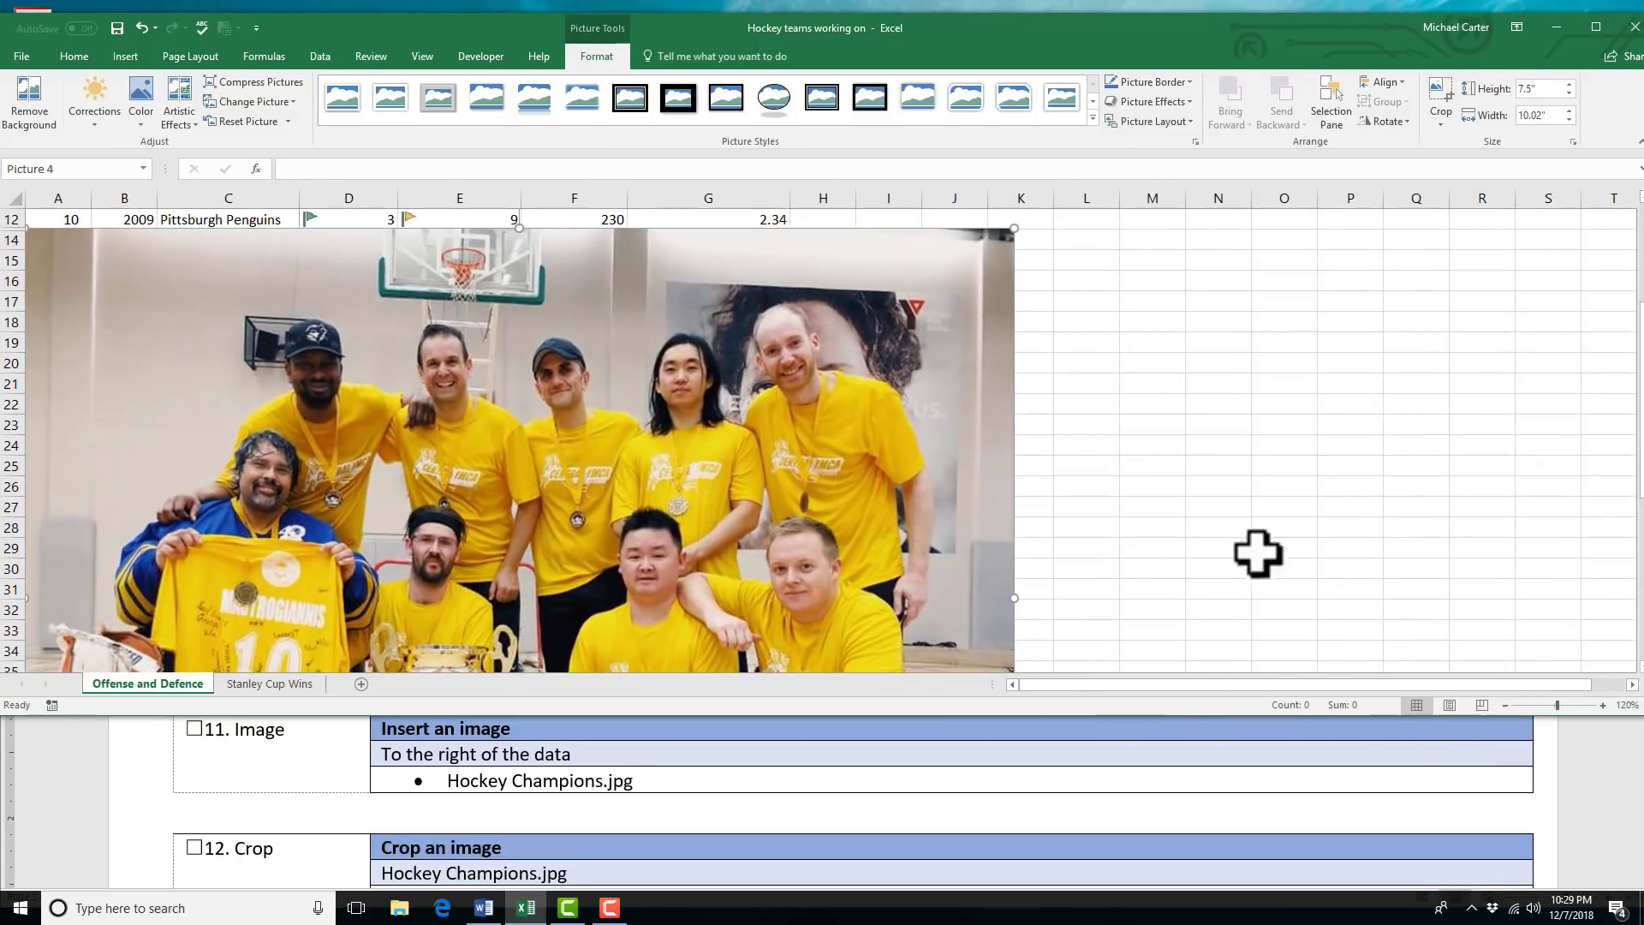
scroll(1258, 554, "up", 4)
left_click_drag(1017, 470, 1631, 276)
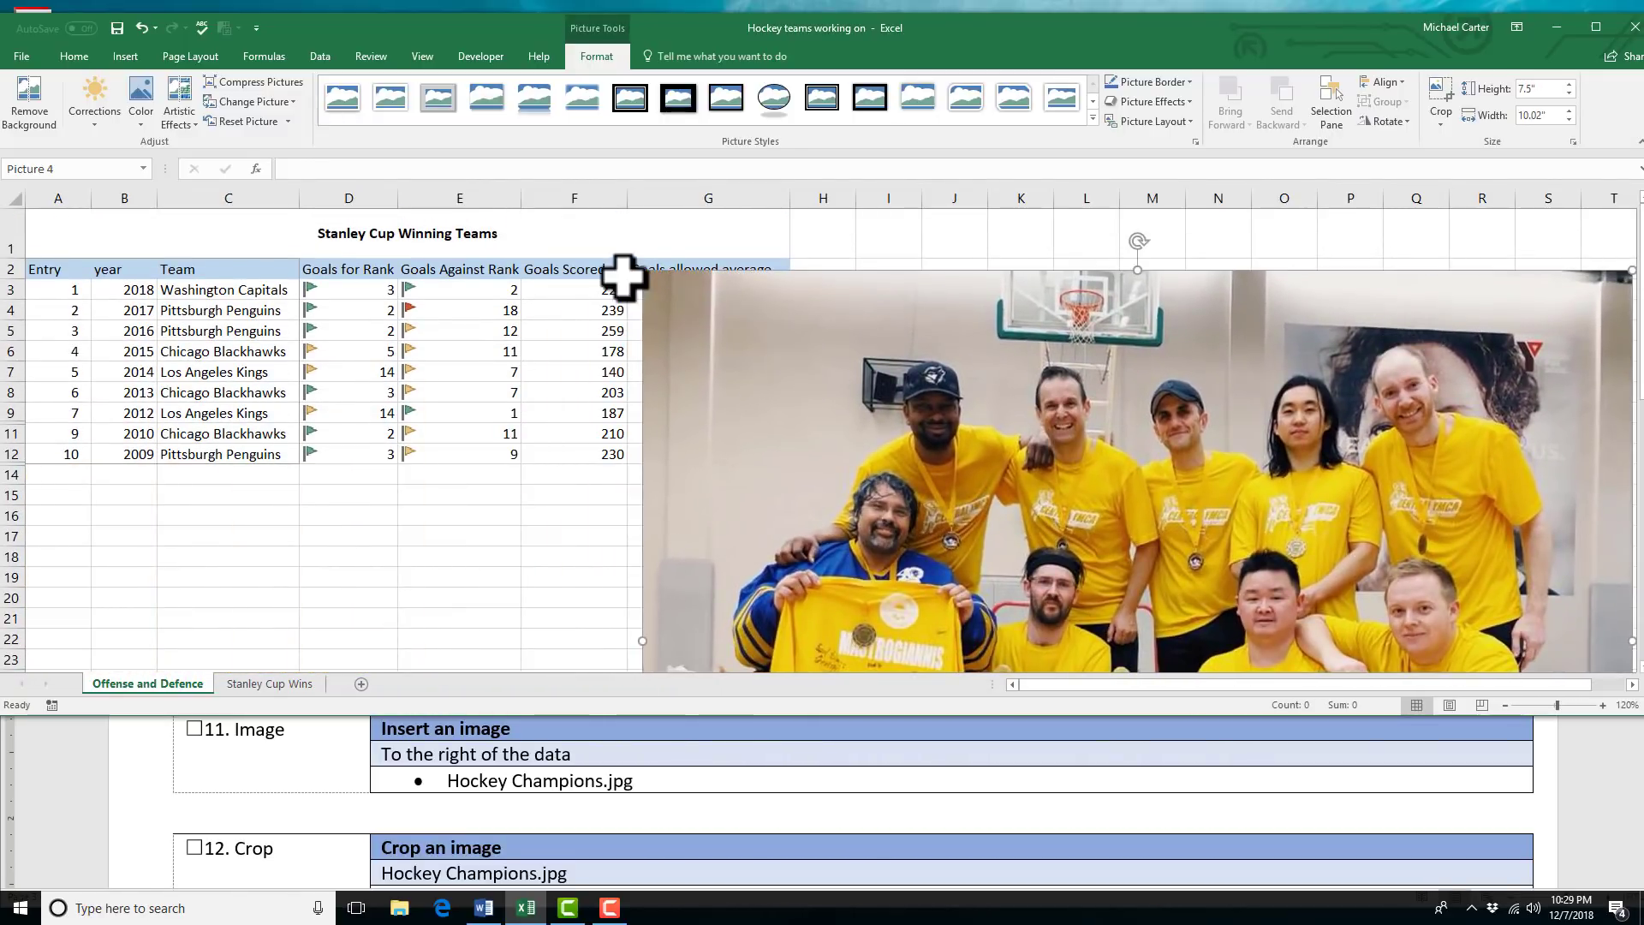
left_click_drag(641, 269, 899, 429)
left_click_drag(965, 514, 974, 341)
scroll(984, 411, "down", 1)
scroll(986, 428, "up", 1)
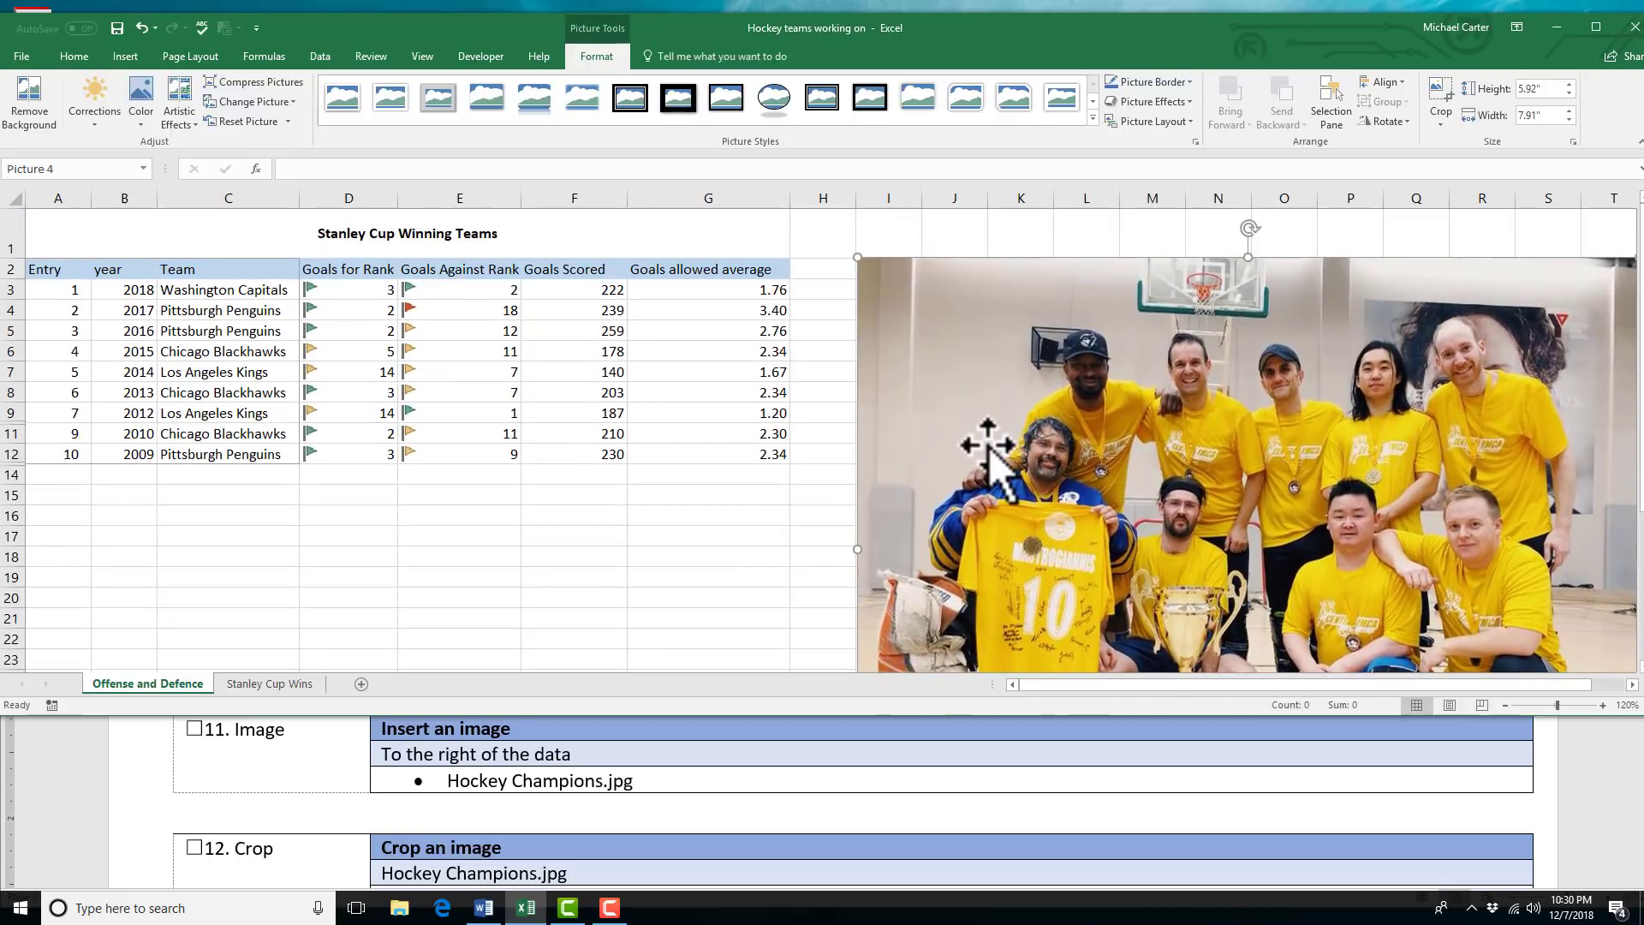
Check off task 11 Image in the Word instructions and bring the task 12 Crop details into view.
left_click(196, 731)
left_click(194, 730)
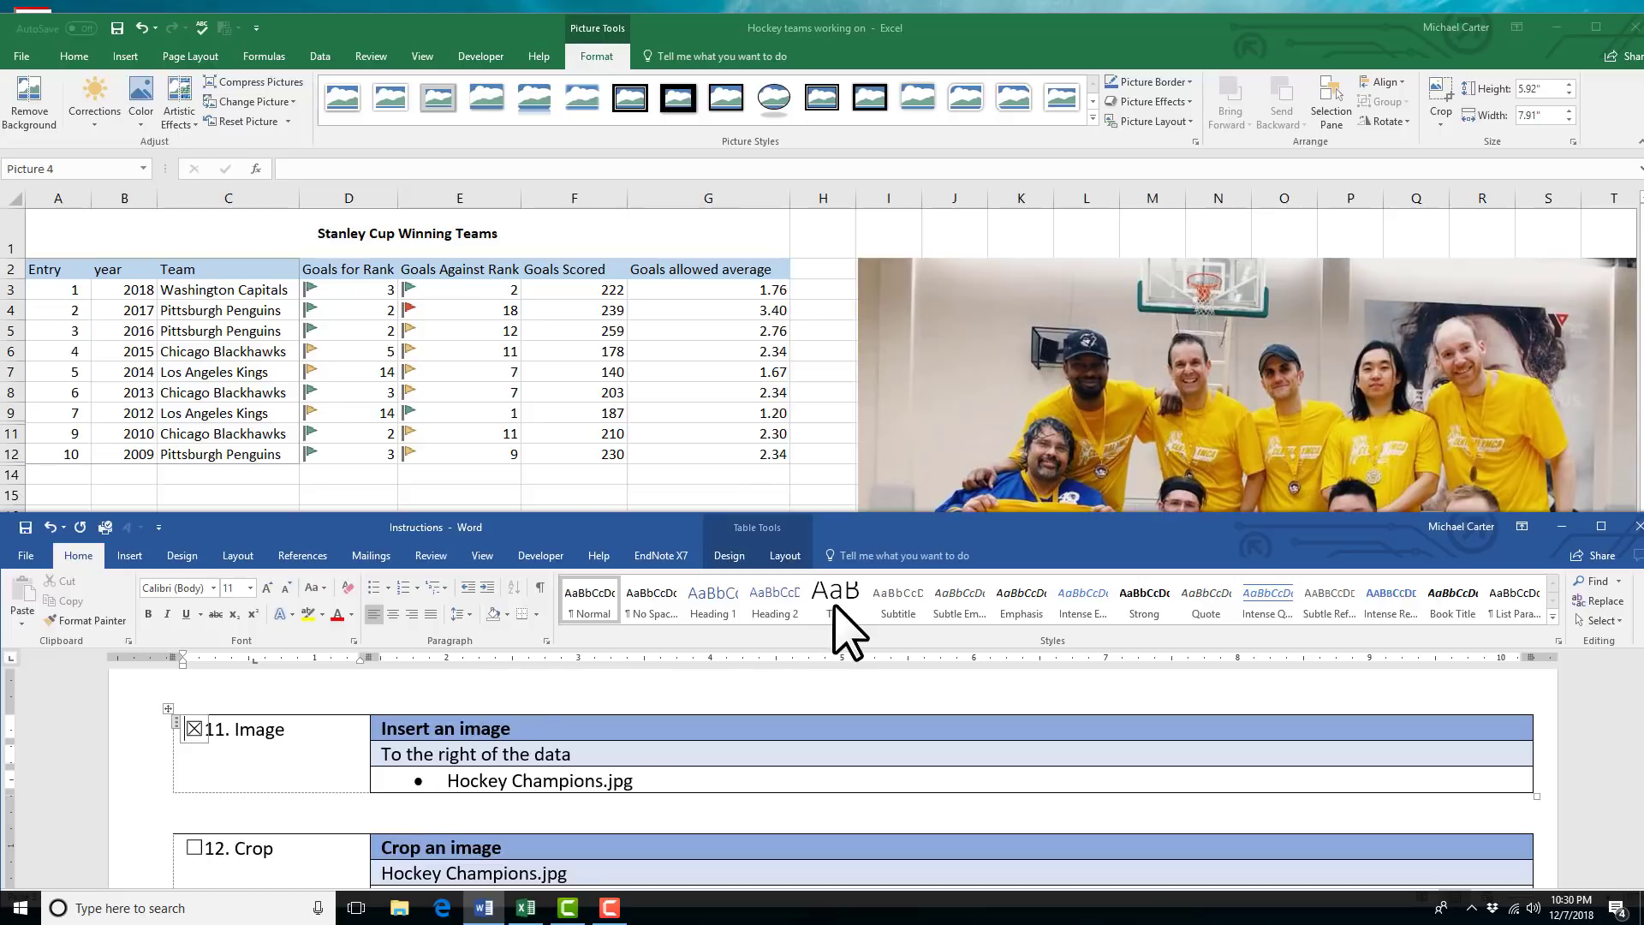
left_click(913, 501)
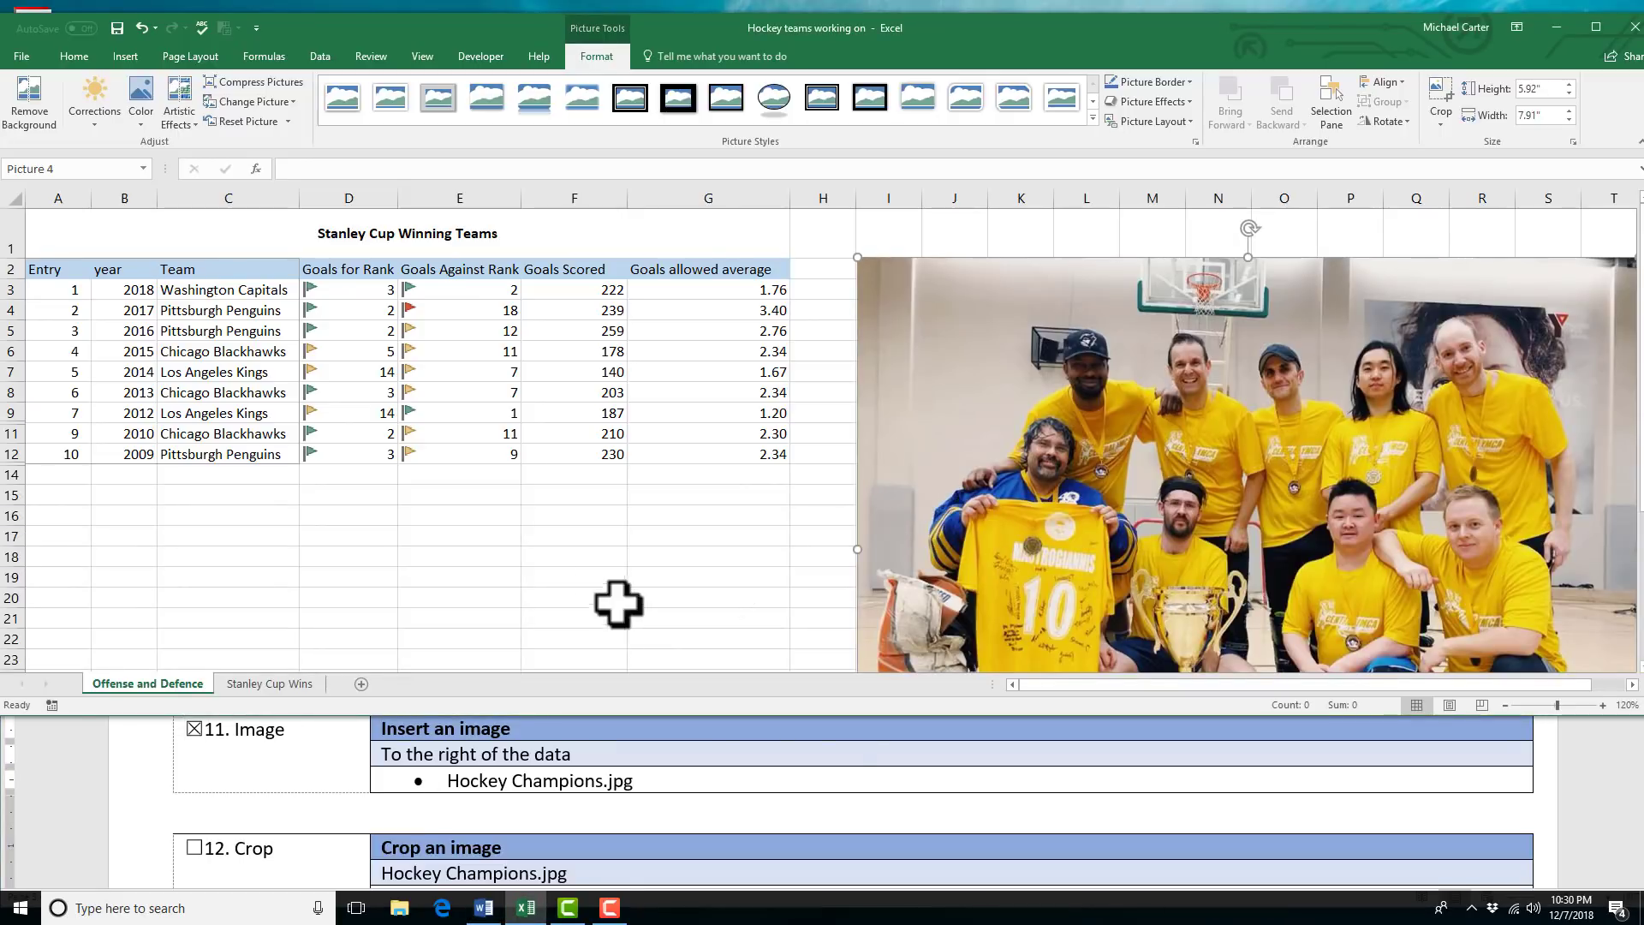
left_click(569, 824)
scroll(576, 809, "down", 1)
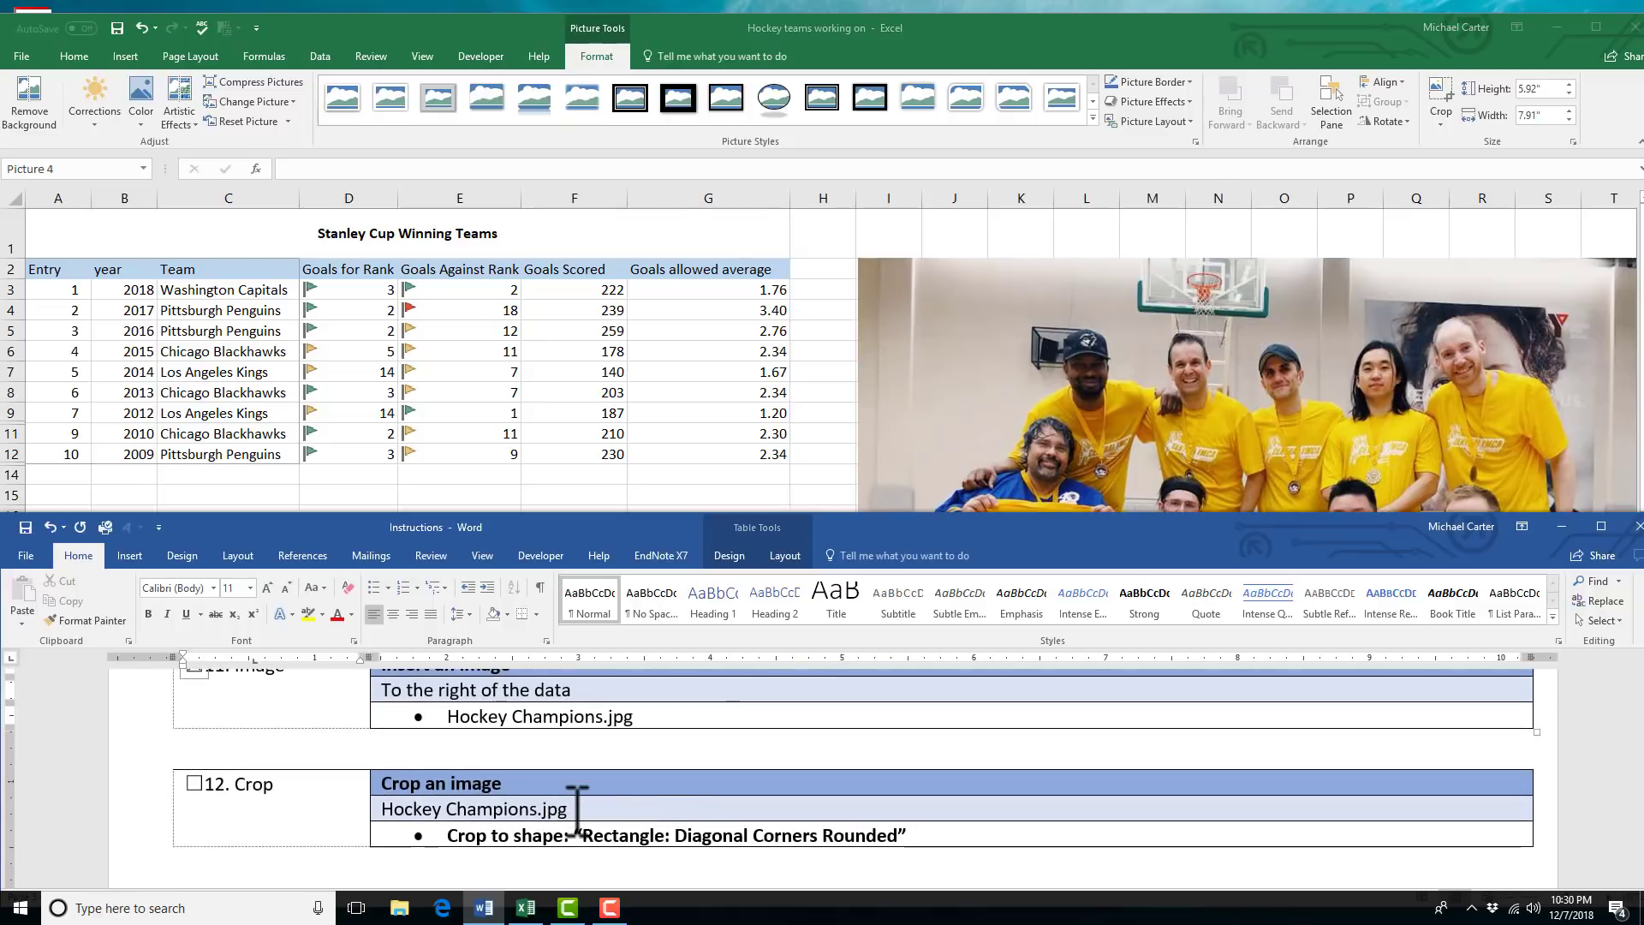
Crop the Hockey Champions picture in Excel to the shape Rectangle: Diagonal Corners Rounded.
left_click(896, 428)
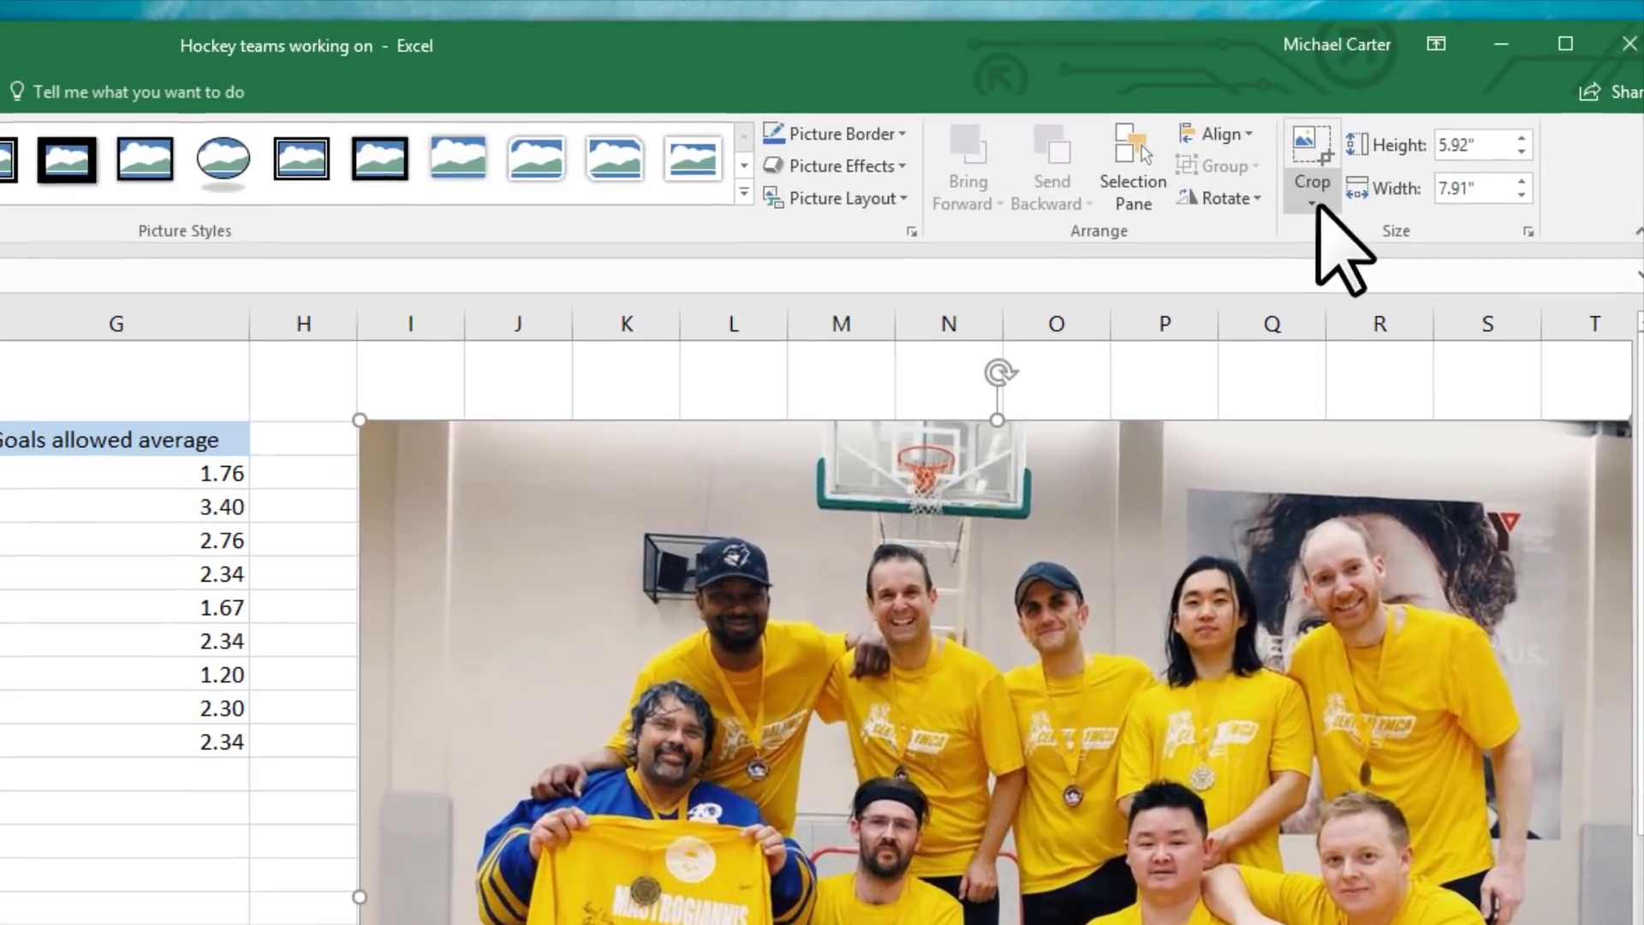
left_click(1316, 205)
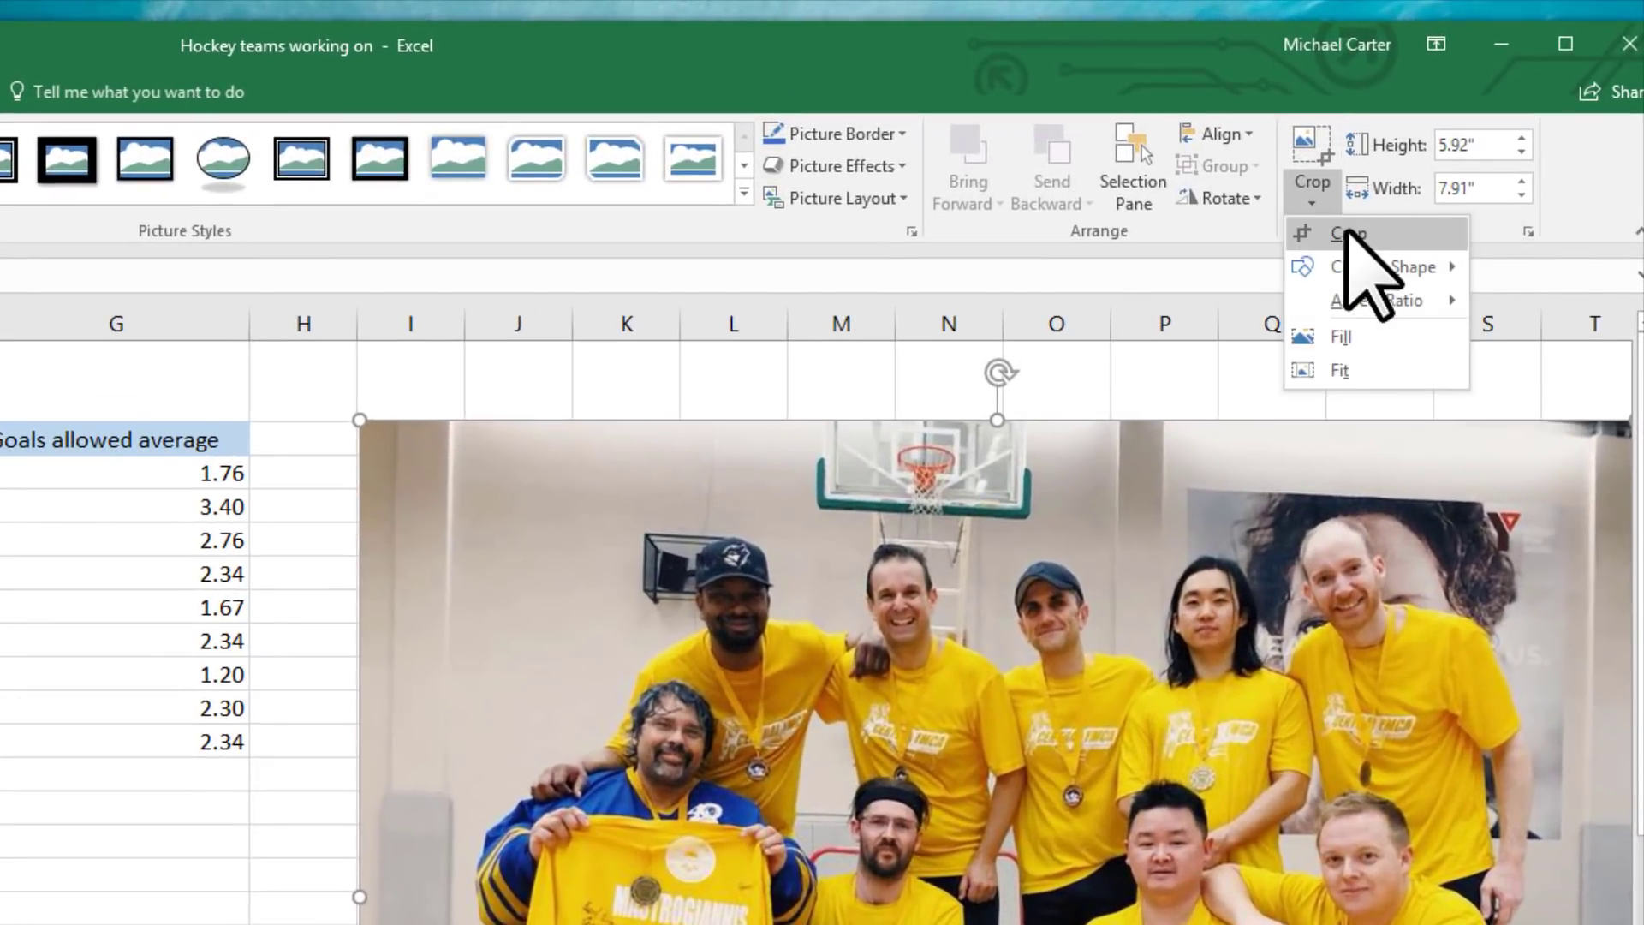
mouse_move(1413, 267)
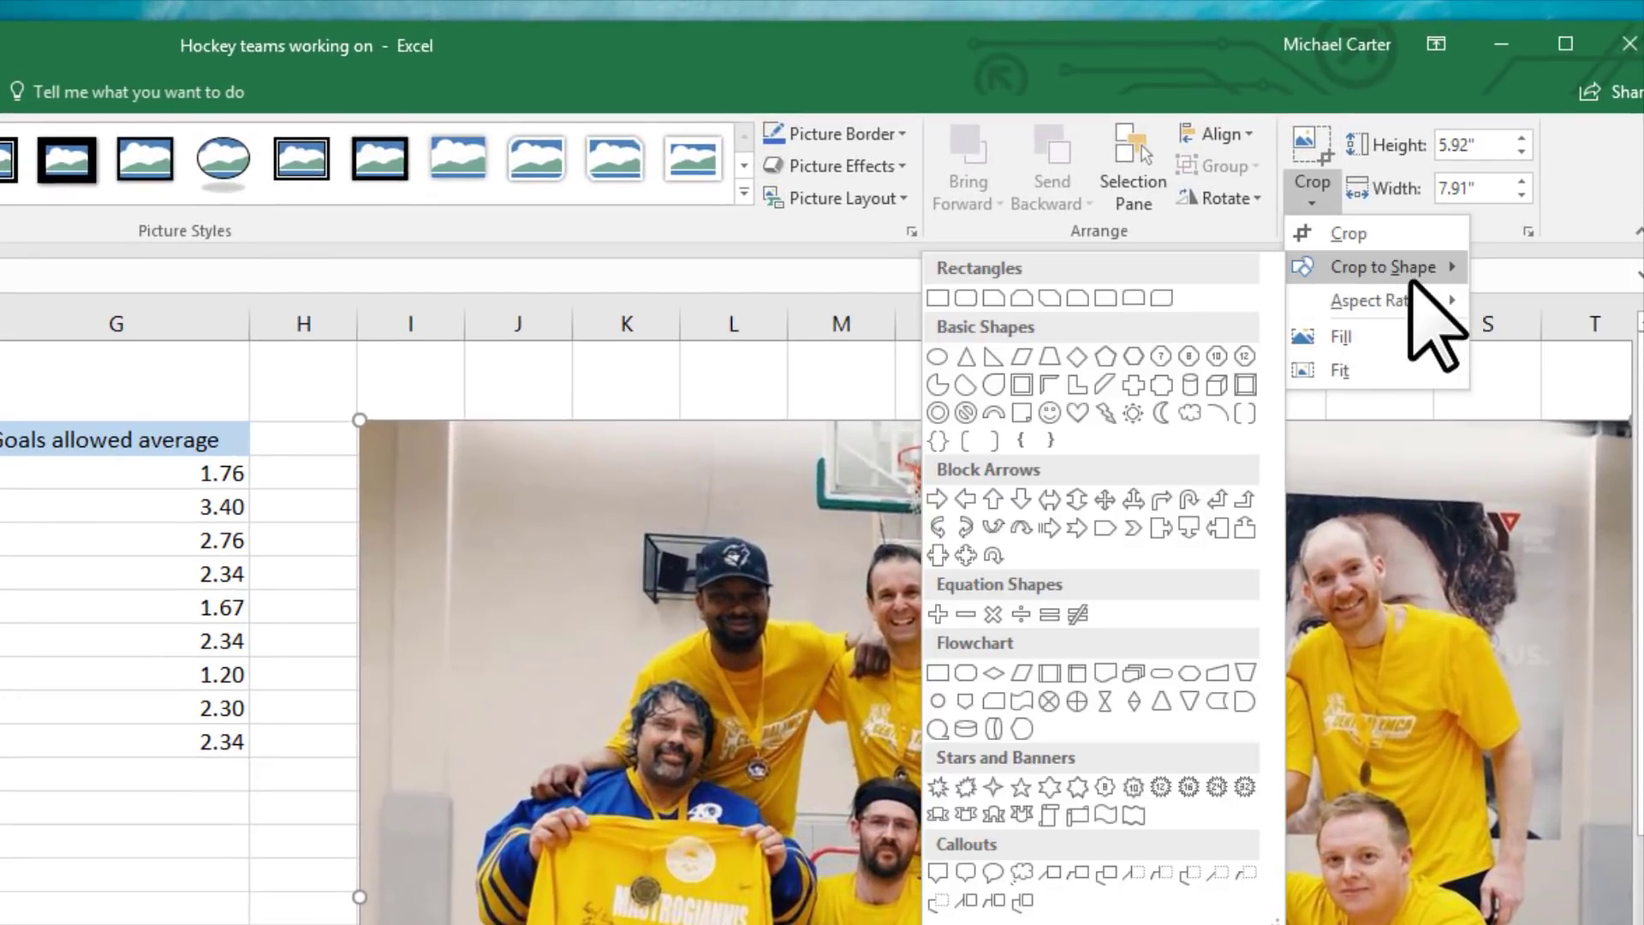
left_click(1162, 298)
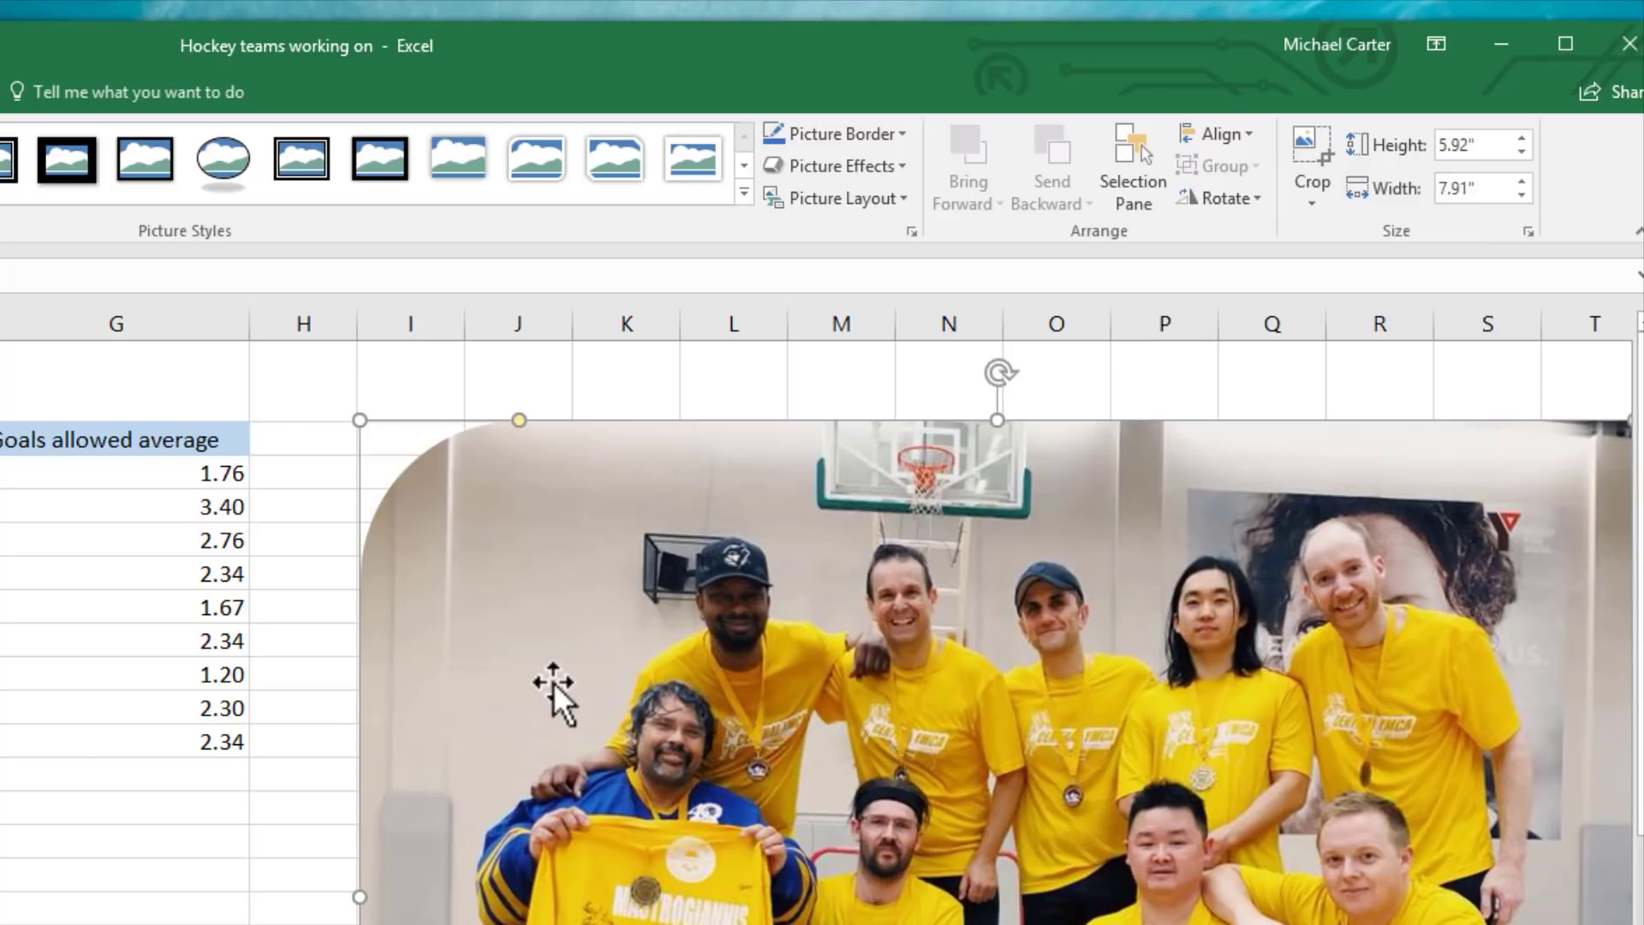
scroll(553, 682, "down", 1)
scroll(553, 681, "down", 2)
scroll(746, 762, "up", 3)
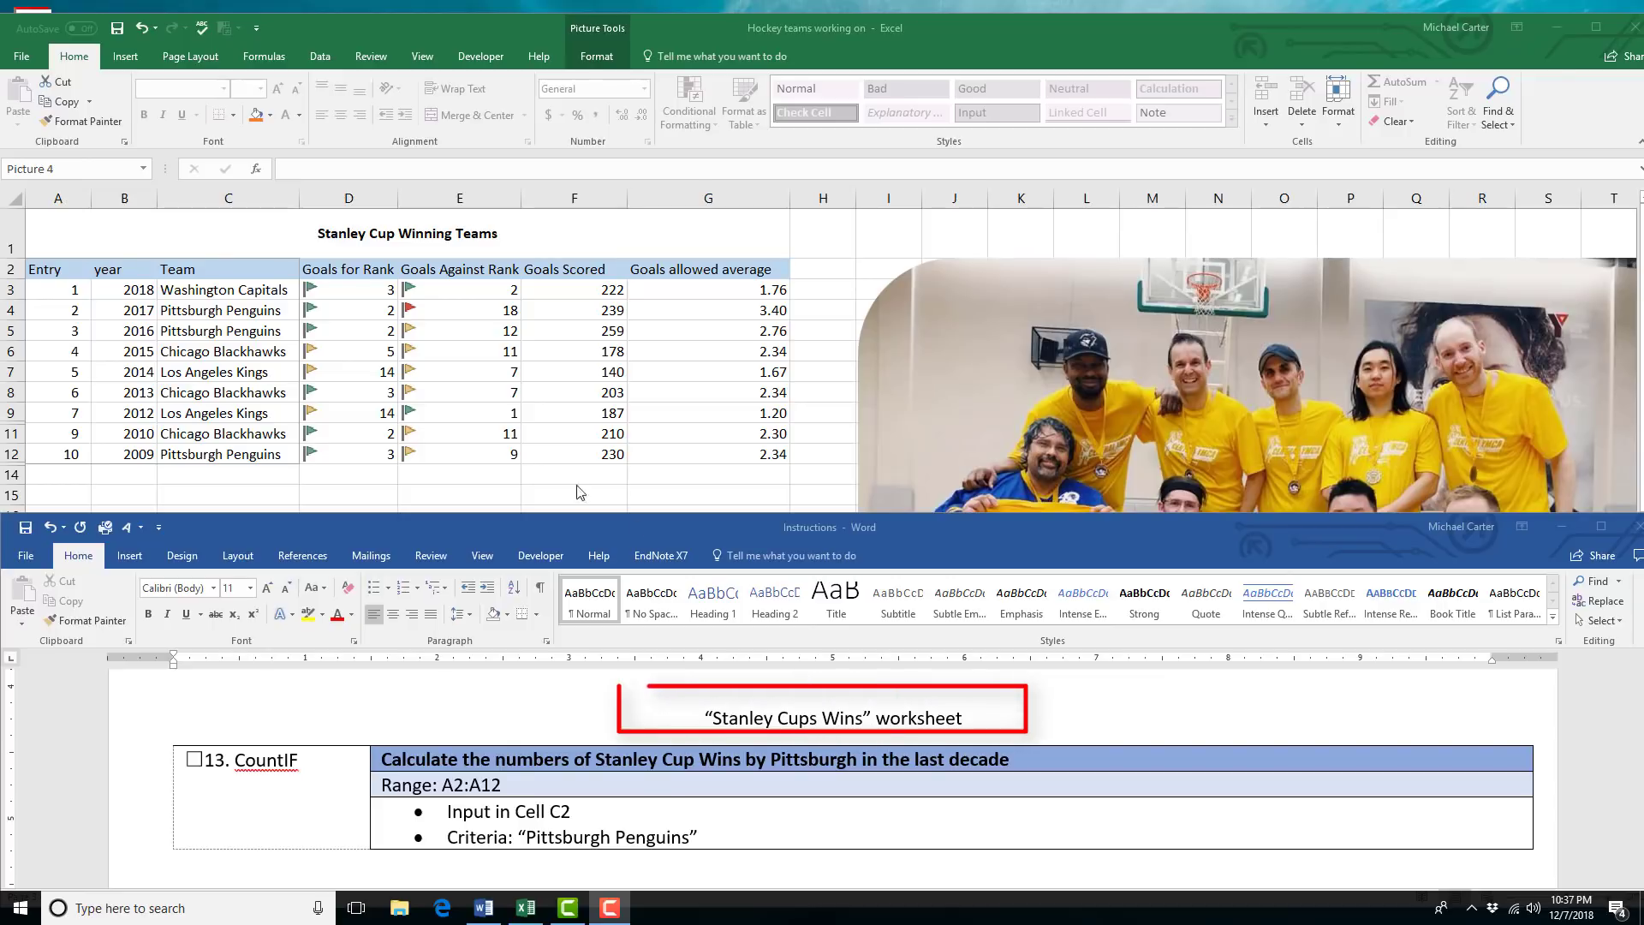
Start a COUNTIF formula in cell C2 of the Stanley Cup Wins sheet and open its function arguments, keeping the team list uncovered.
left_click(527, 485)
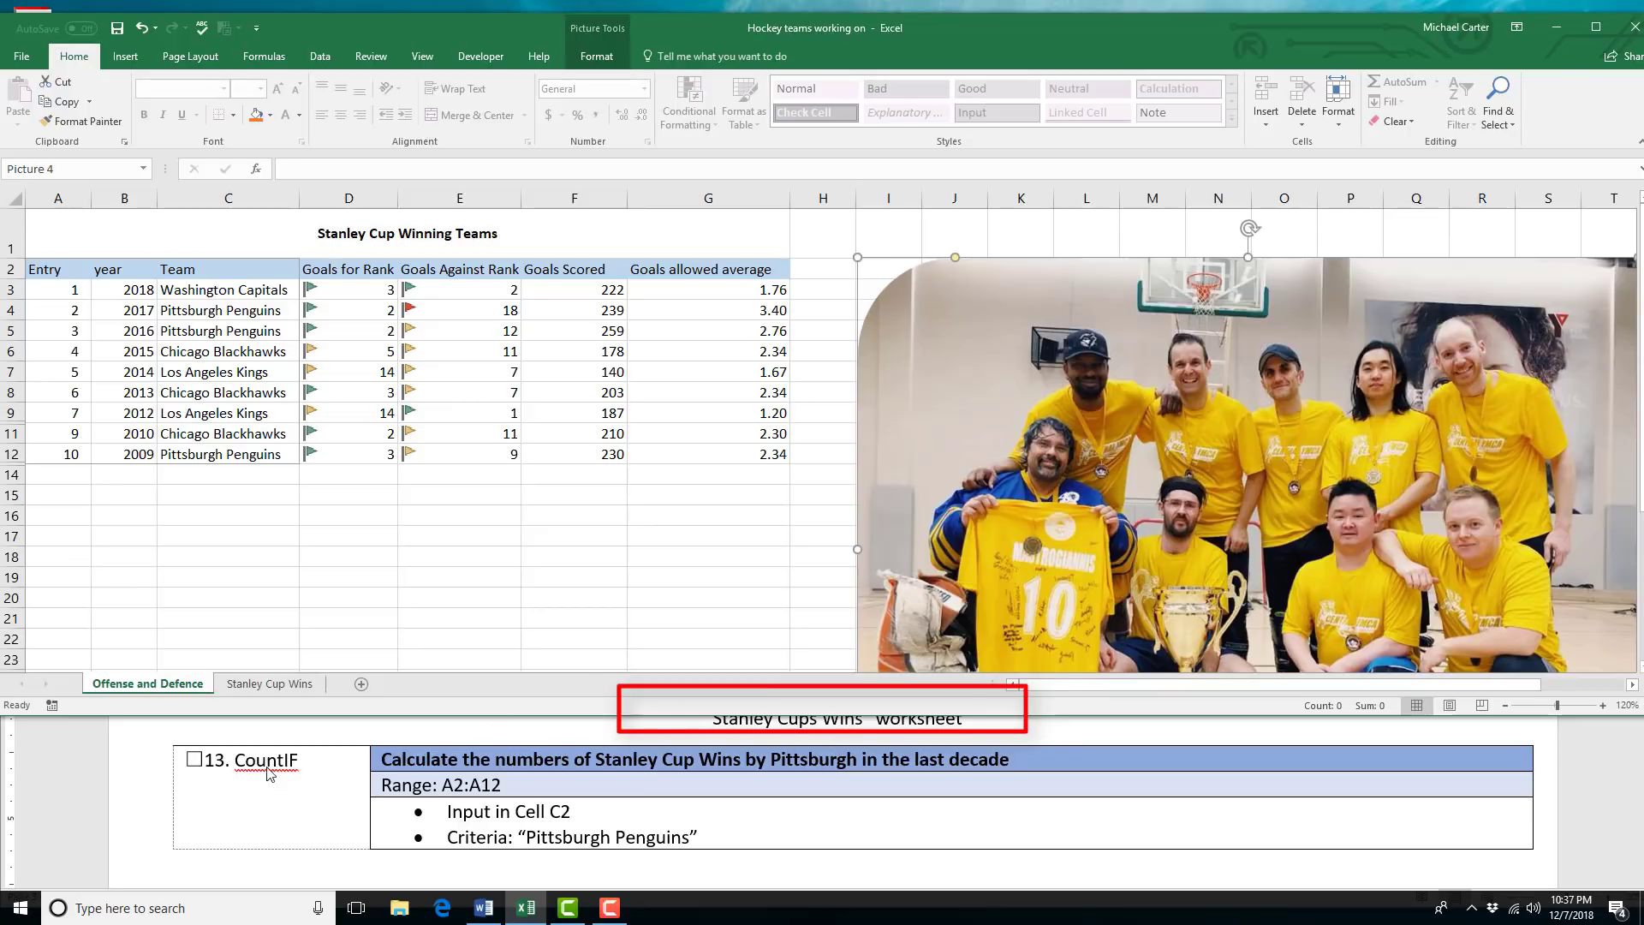
left_click(263, 684)
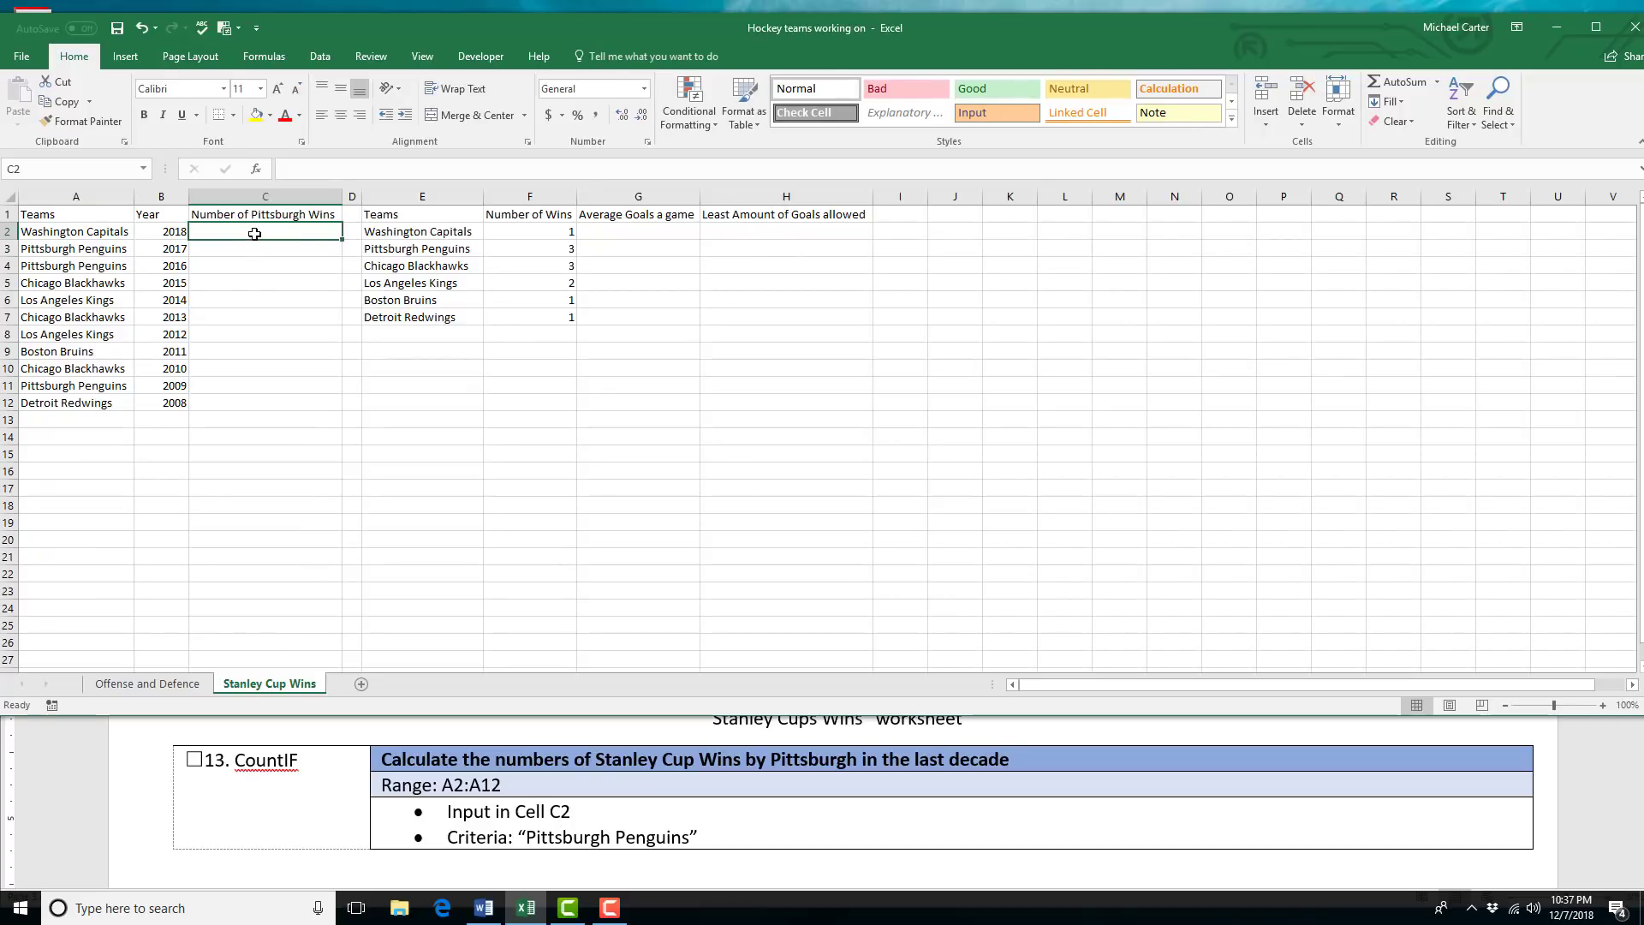
type("=")
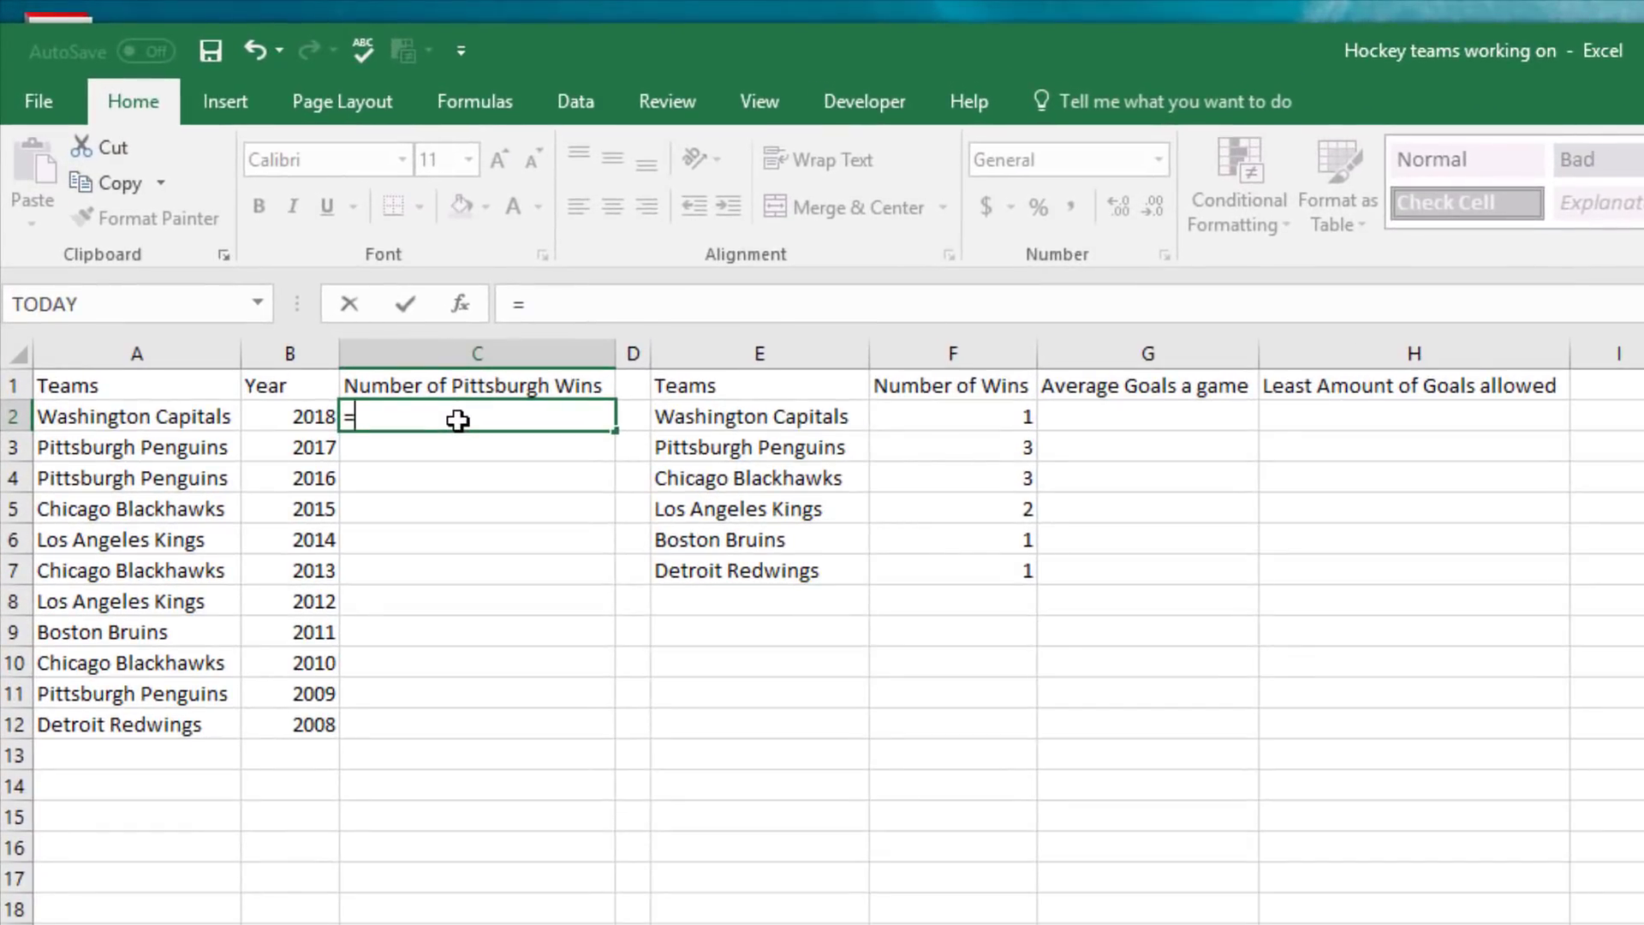
type("countif")
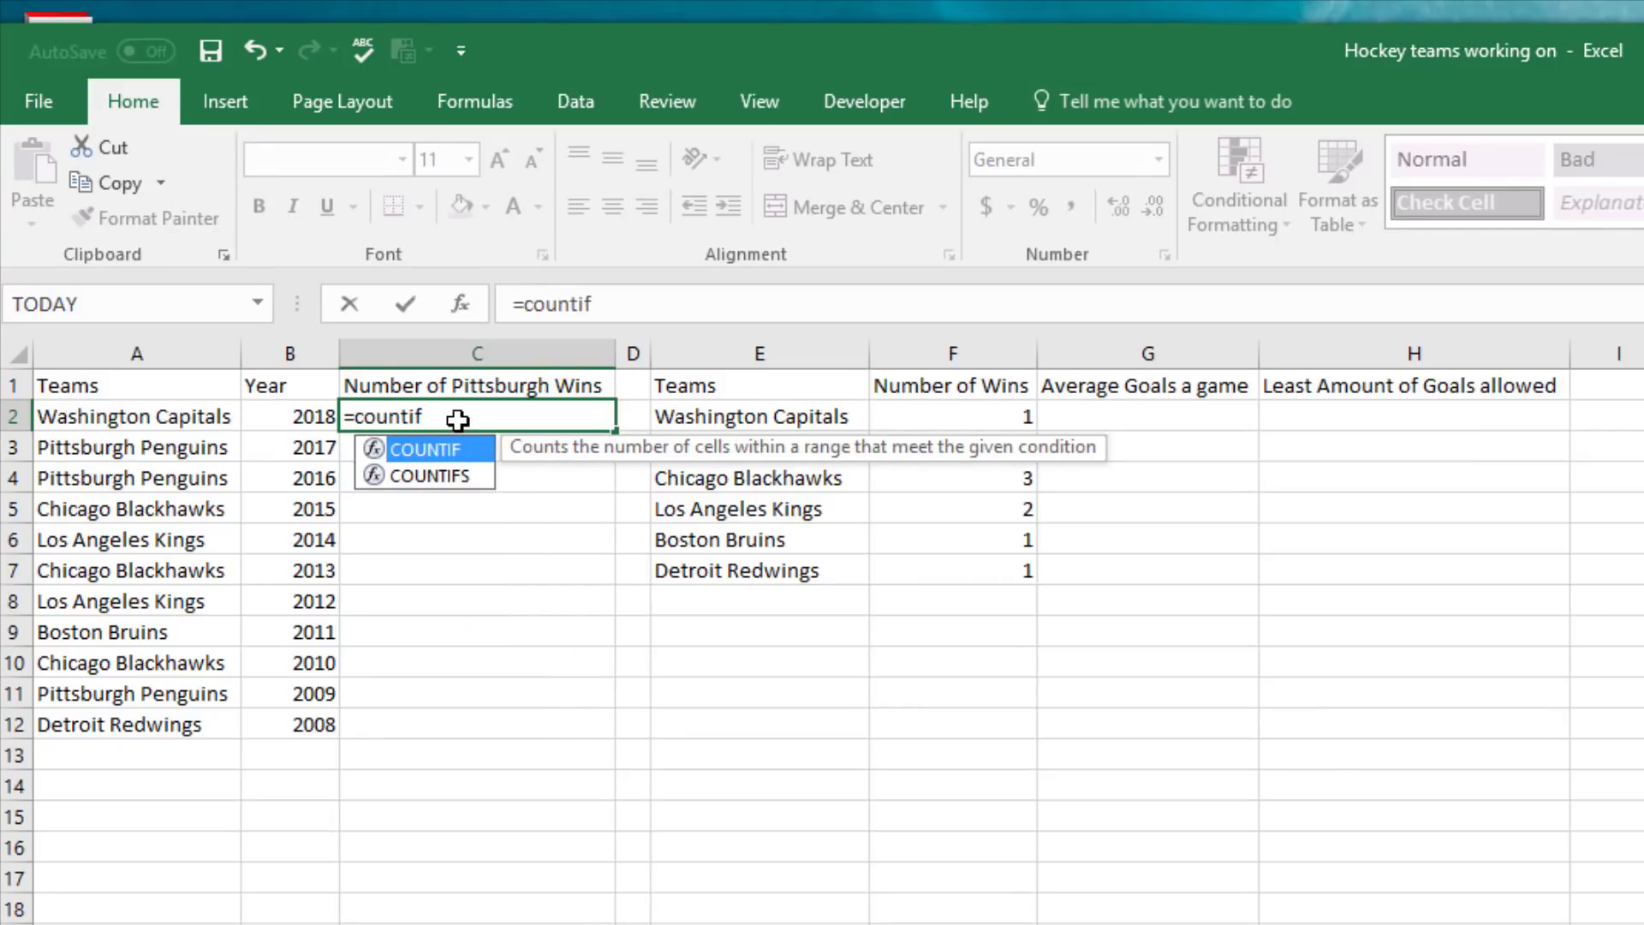
type("(")
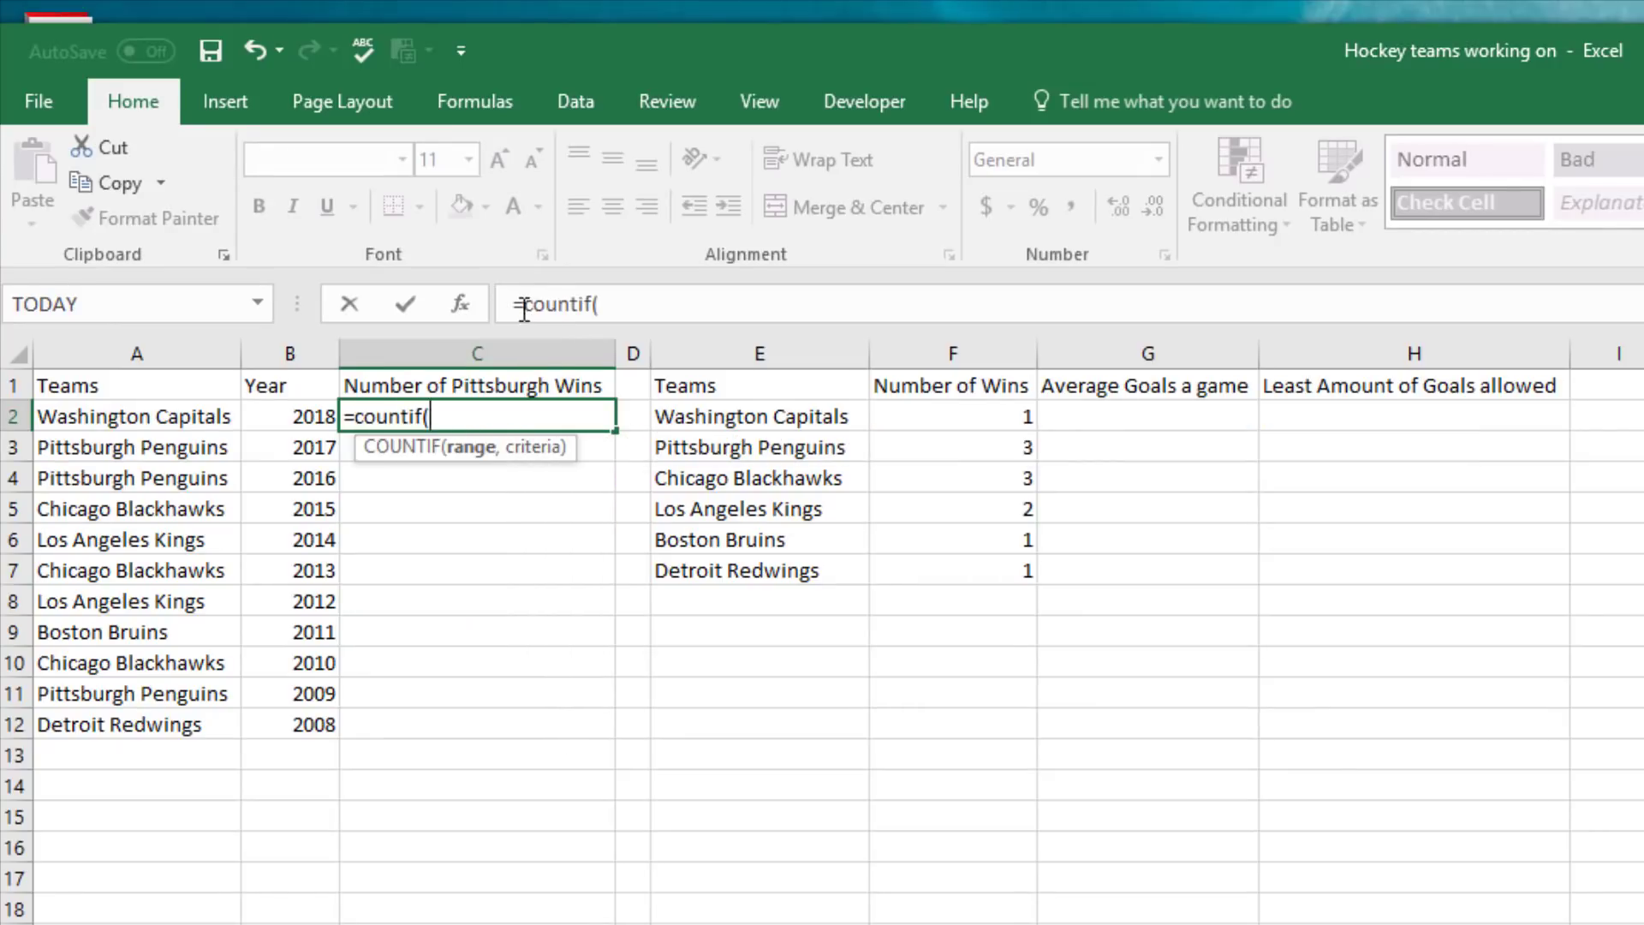
left_click(463, 305)
left_click_drag(1209, 648, 1193, 472)
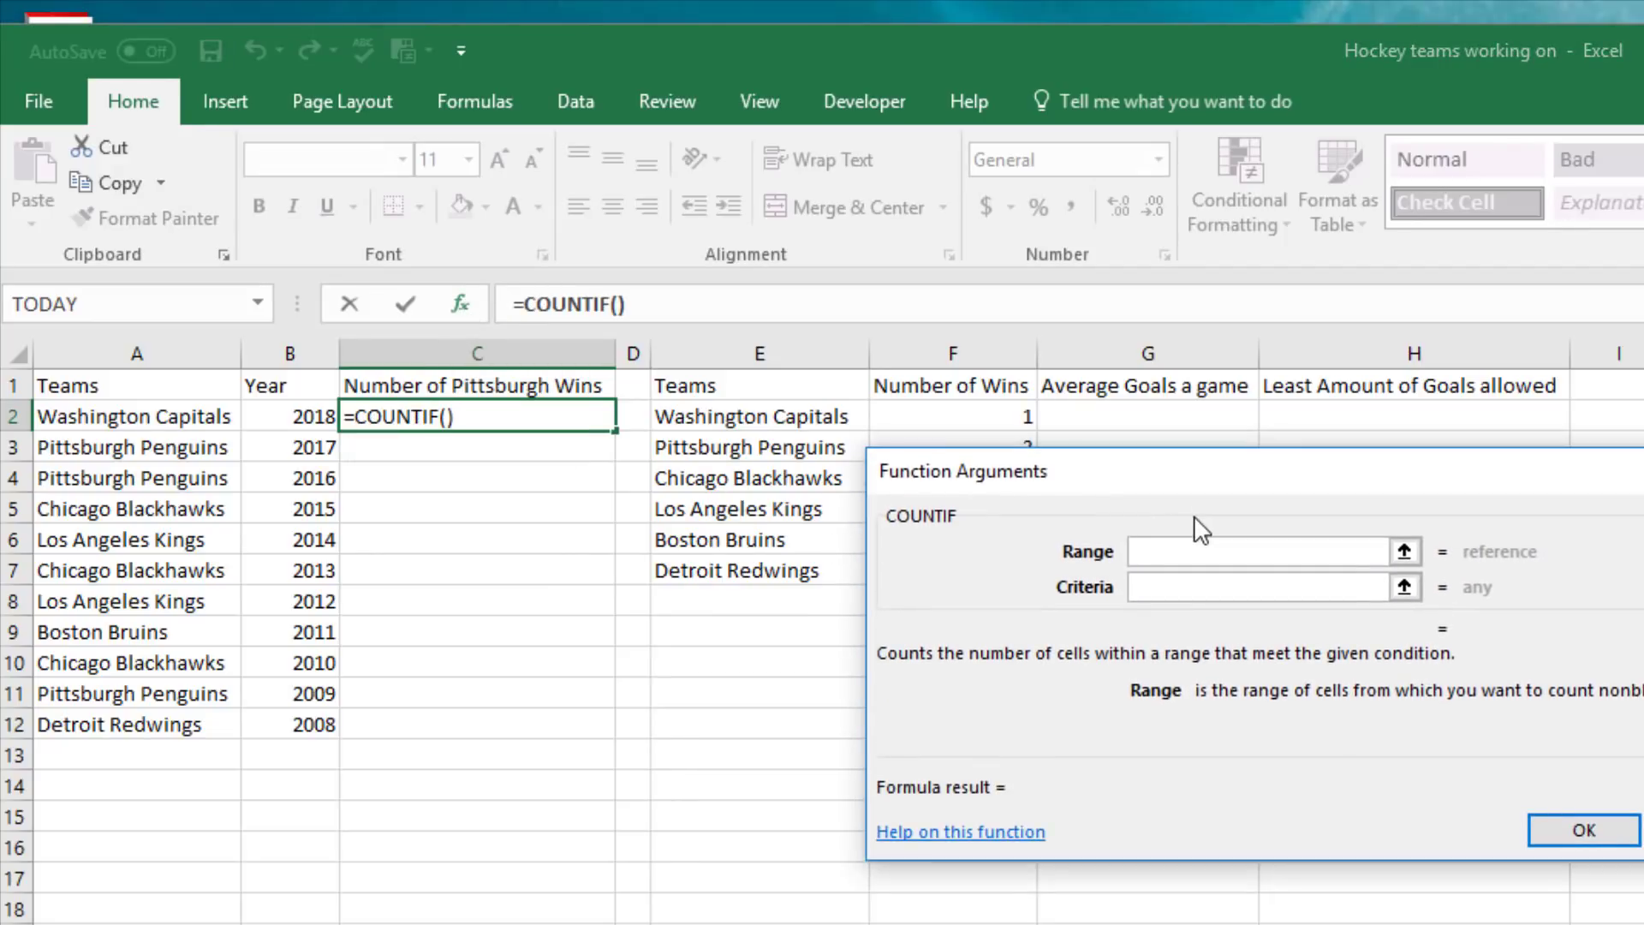
Set the COUNTIF range to A2:A12 and the criteria to "Pittsburgh Penguins", and enter the formula.
left_click(203, 420)
left_click_drag(203, 419, 186, 717)
left_click(1230, 590)
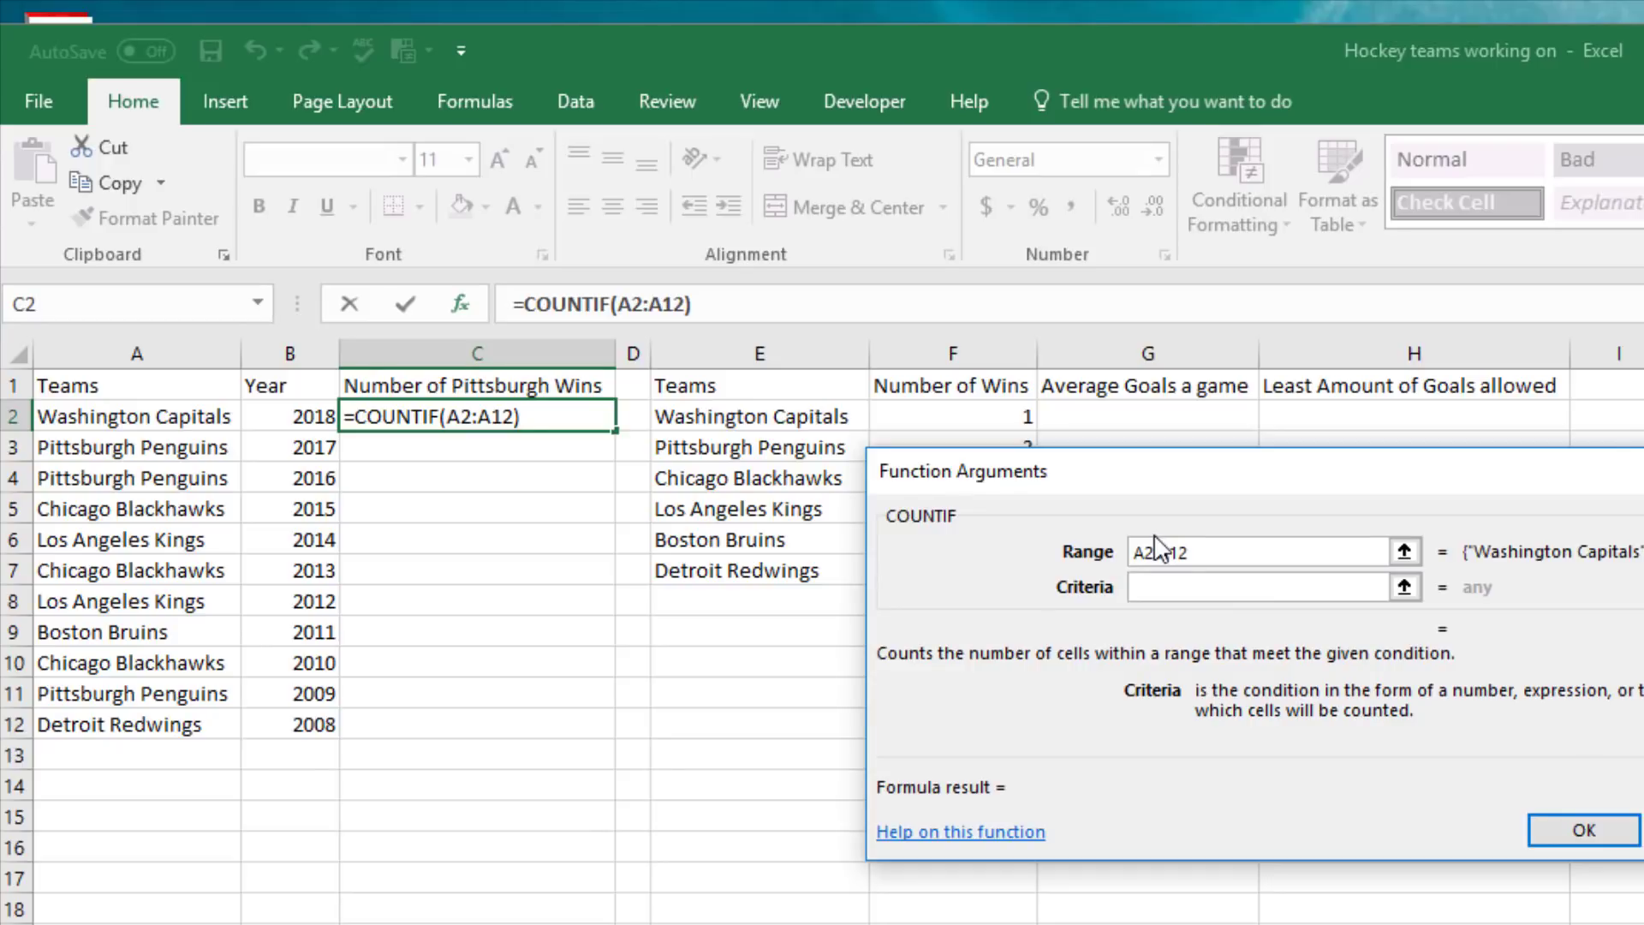
type("\"P")
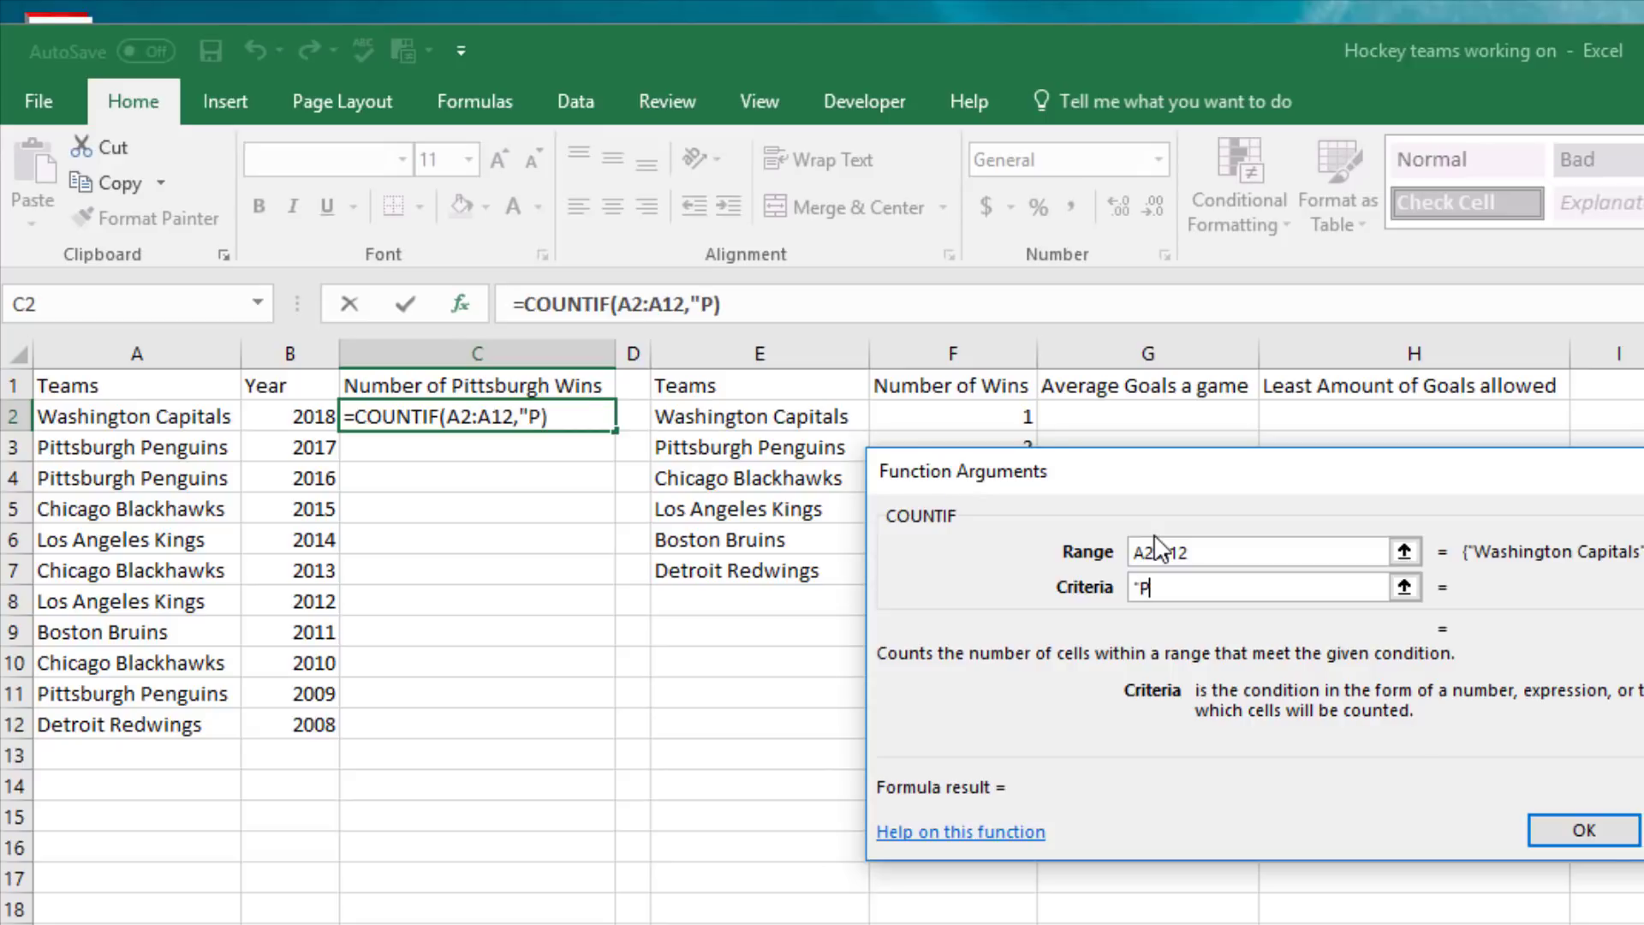
type("itts")
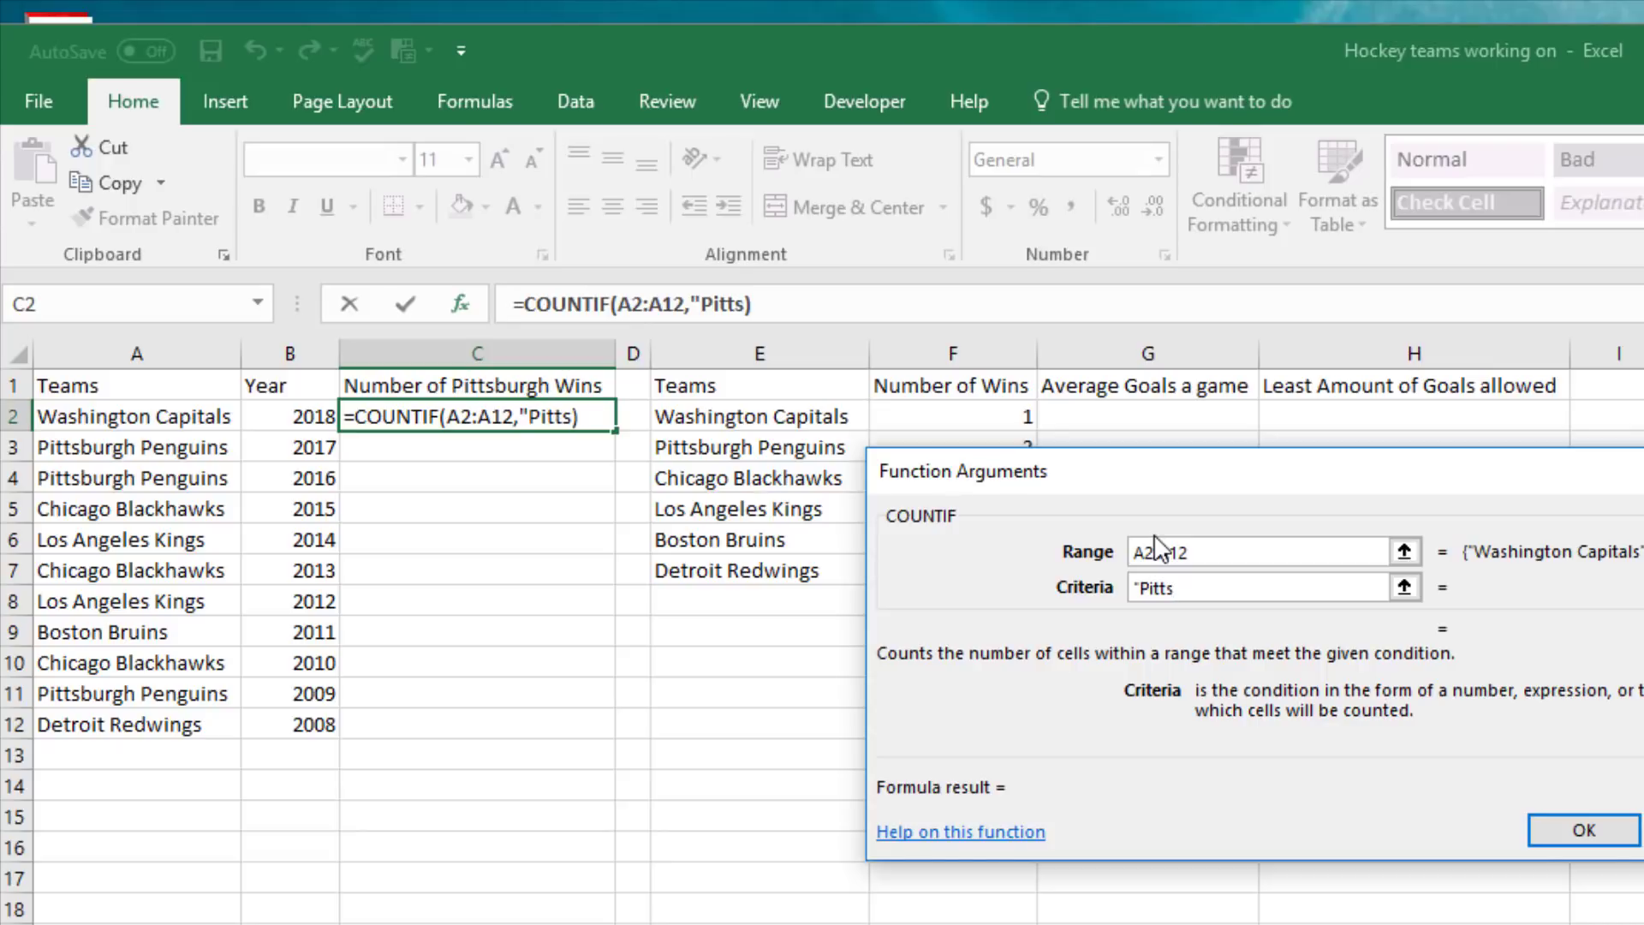
type("burgh ")
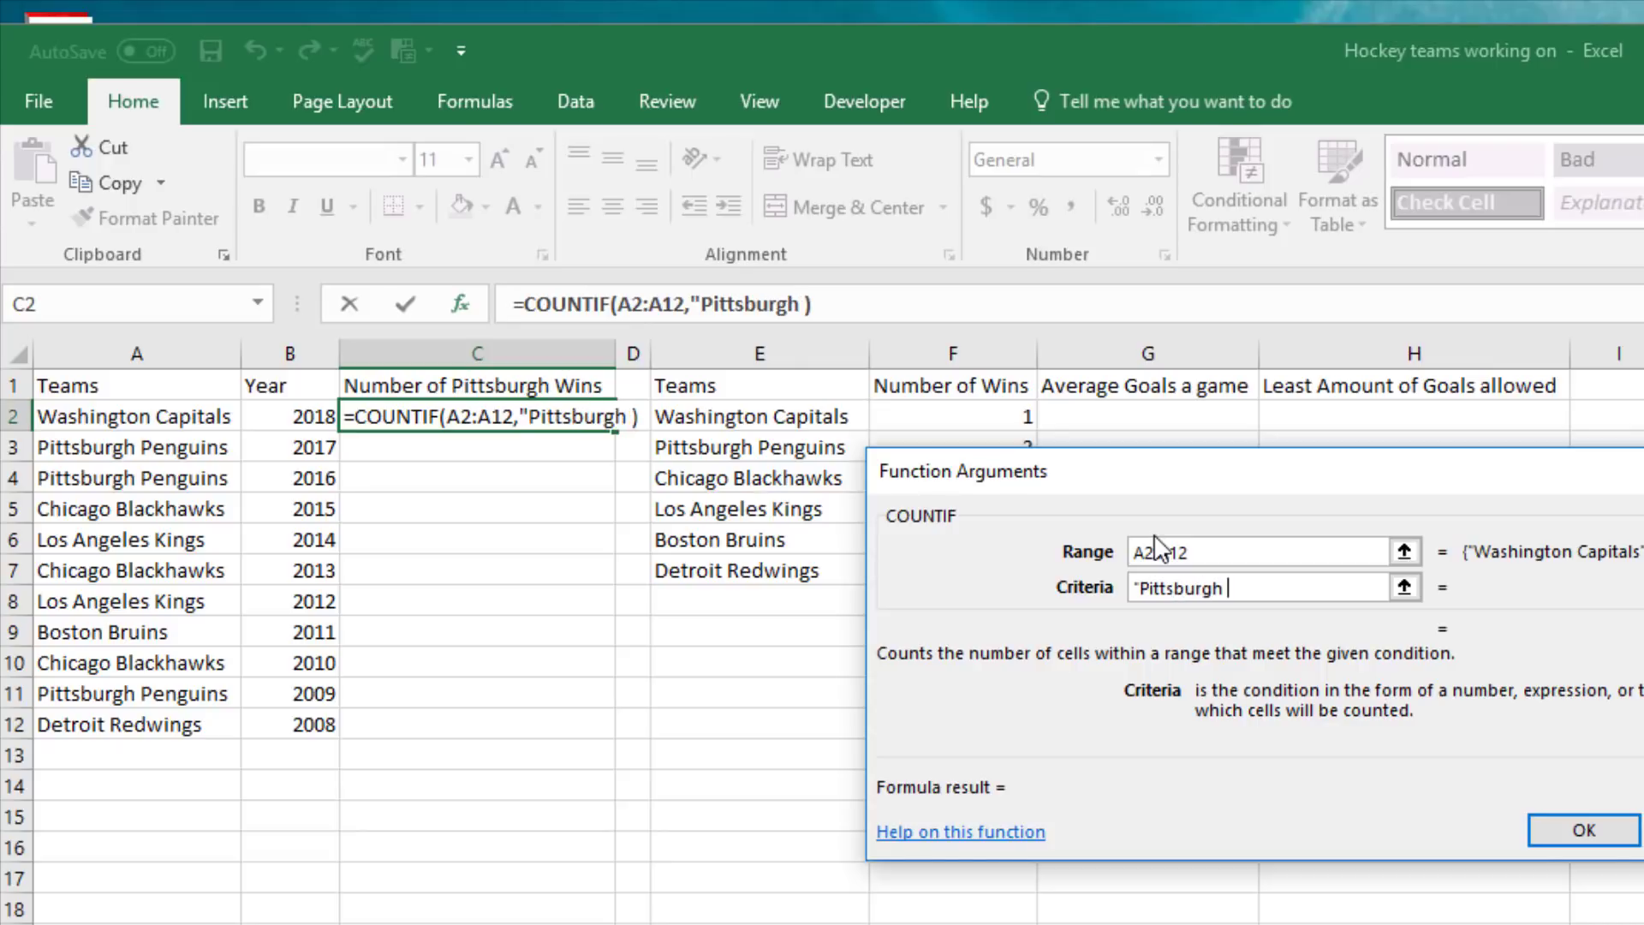
type("Pengui")
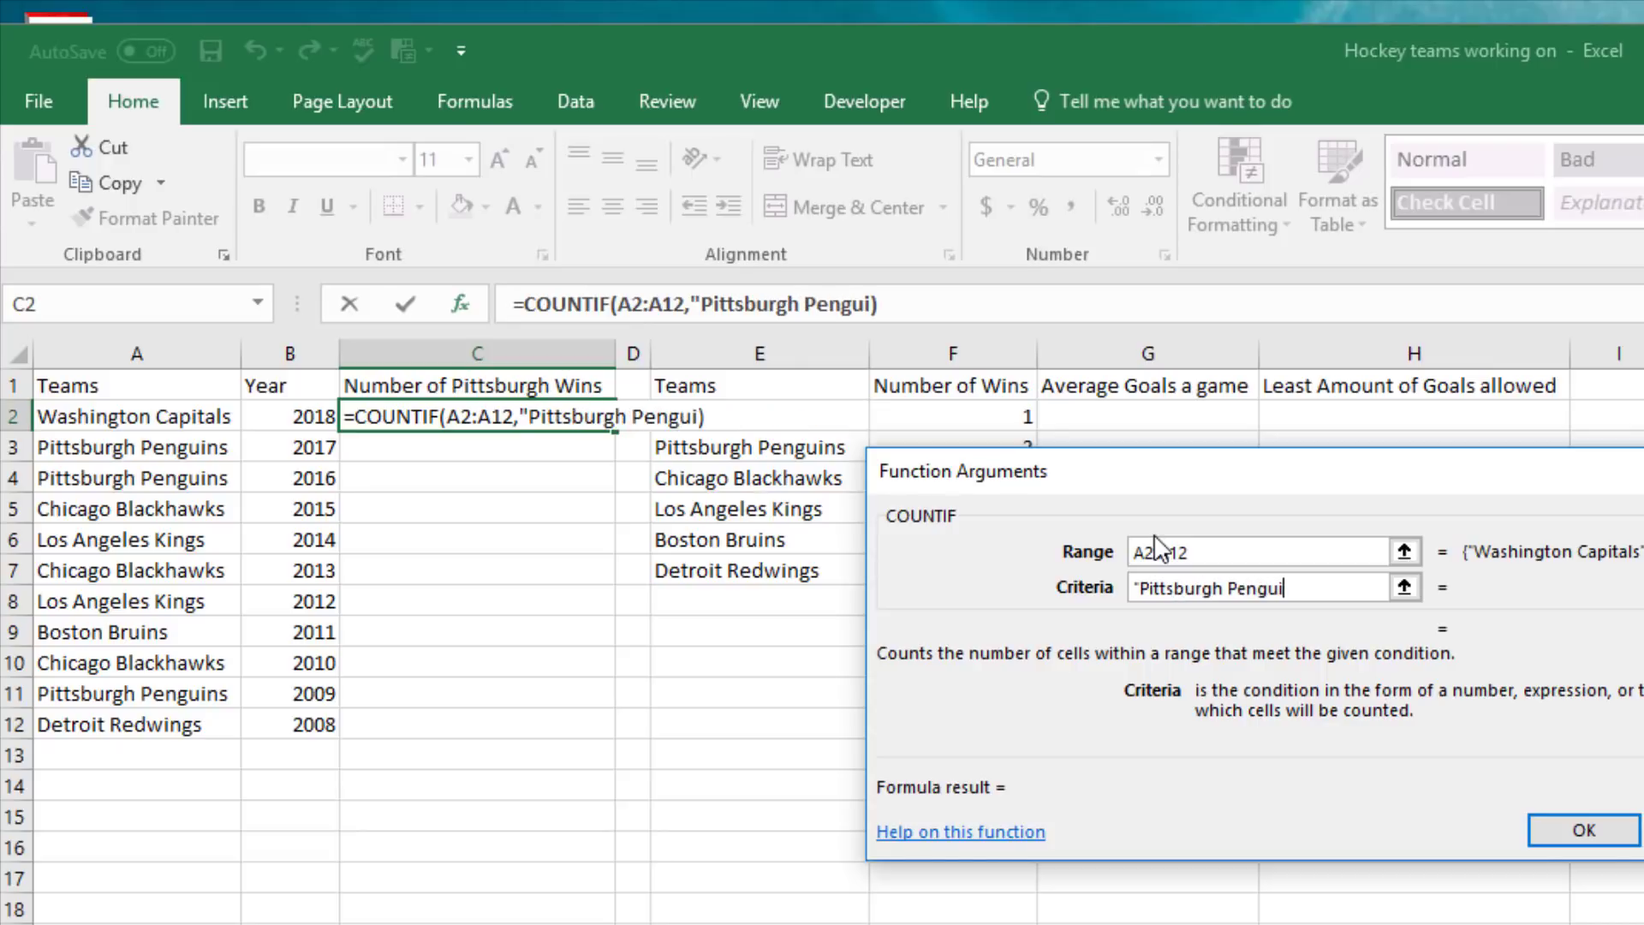
type("ns\"")
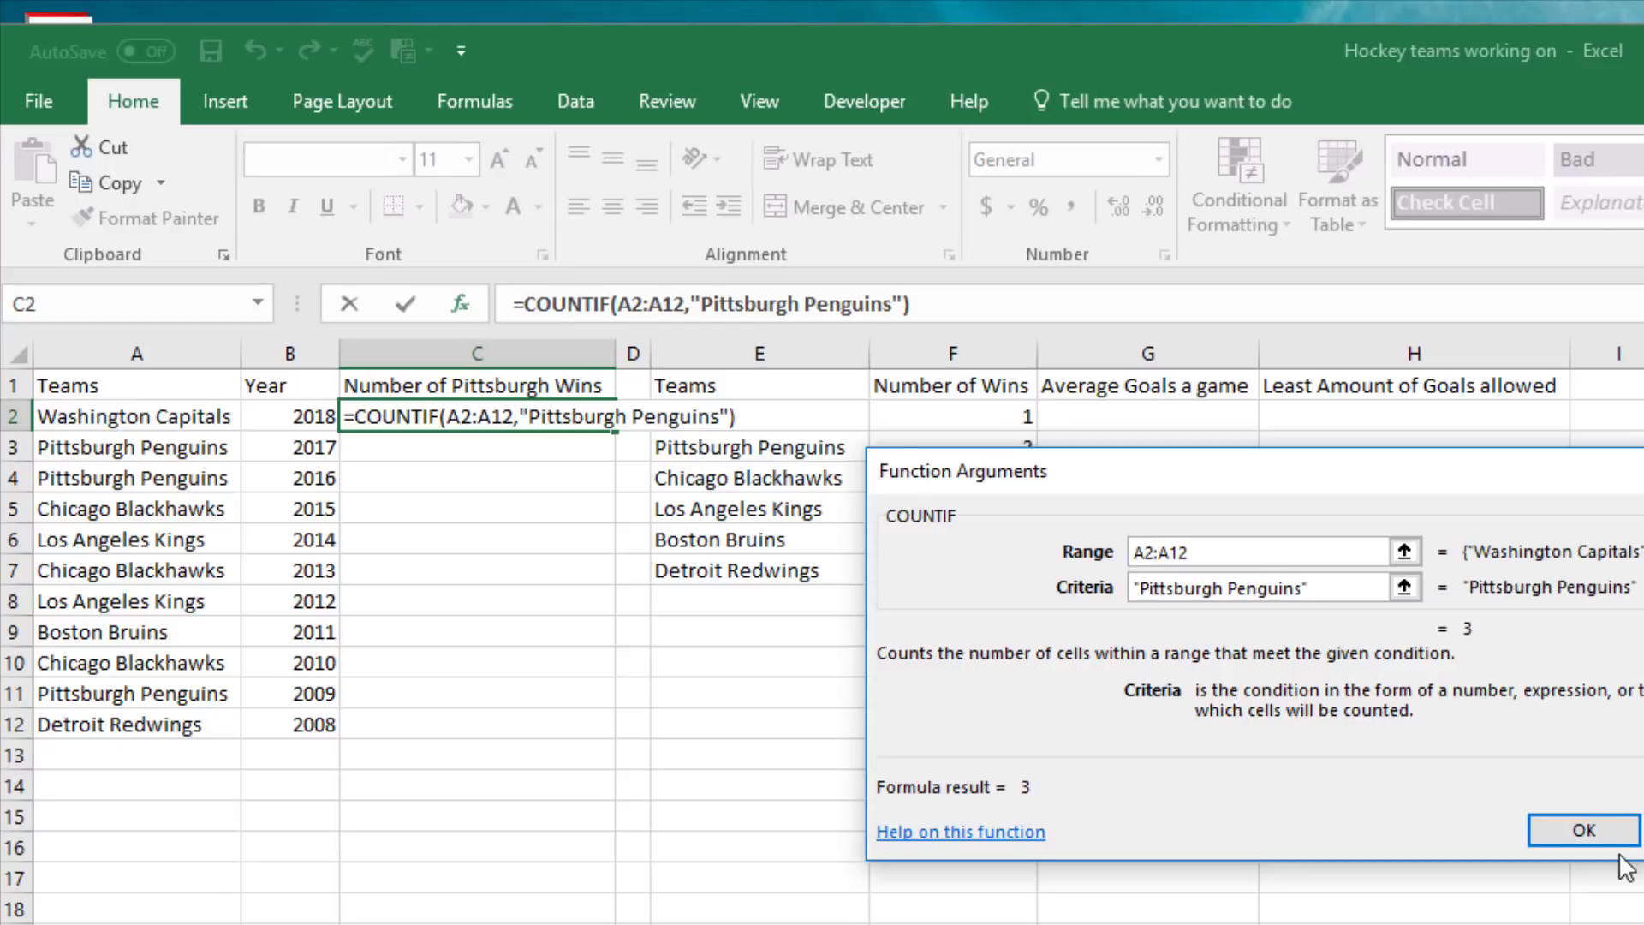
left_click(1583, 830)
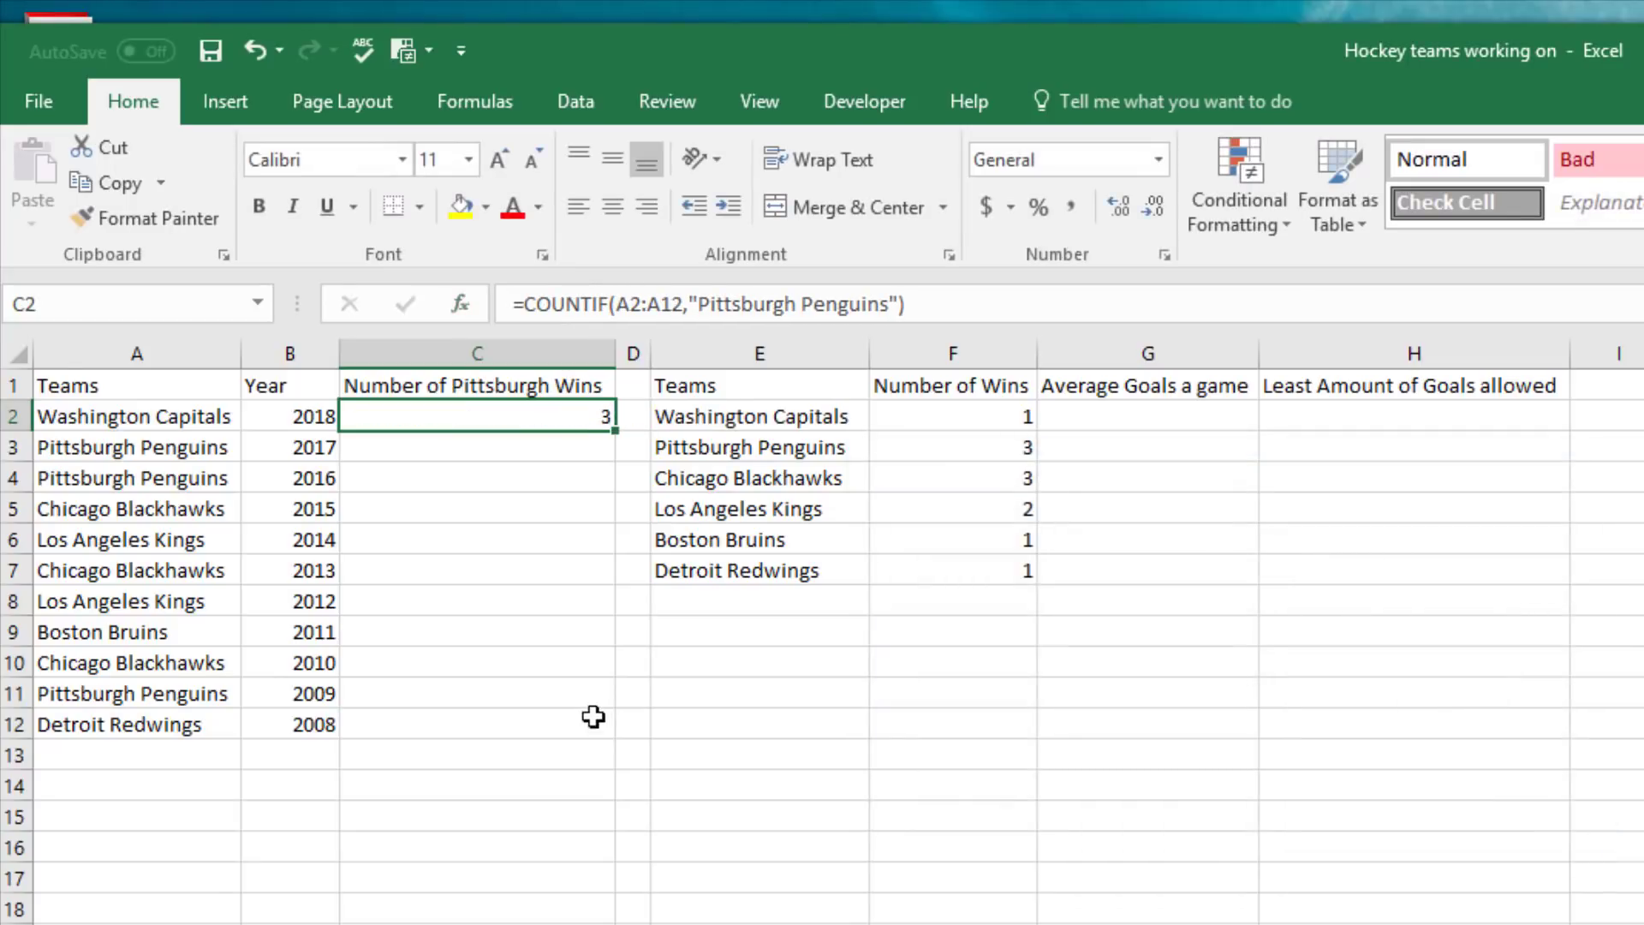
Switch to the Word instructions, check off task 13 CountIF, and correct the task 14 Table range to A1:B12.
key("alt+Tab")
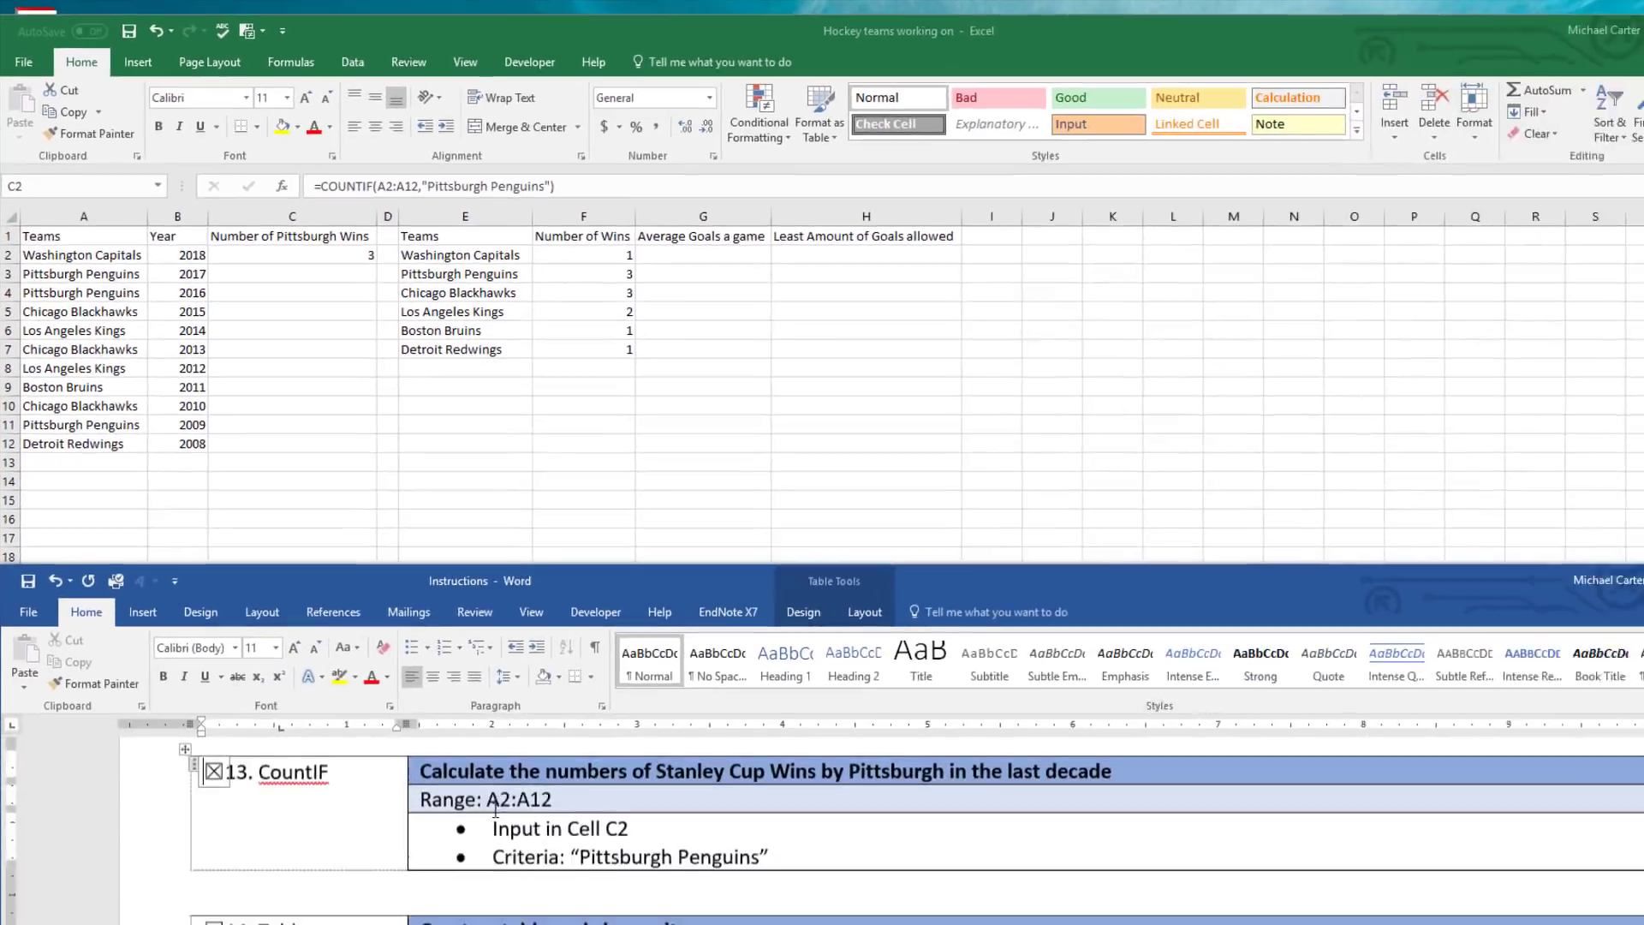
scroll(443, 725, "down", 2)
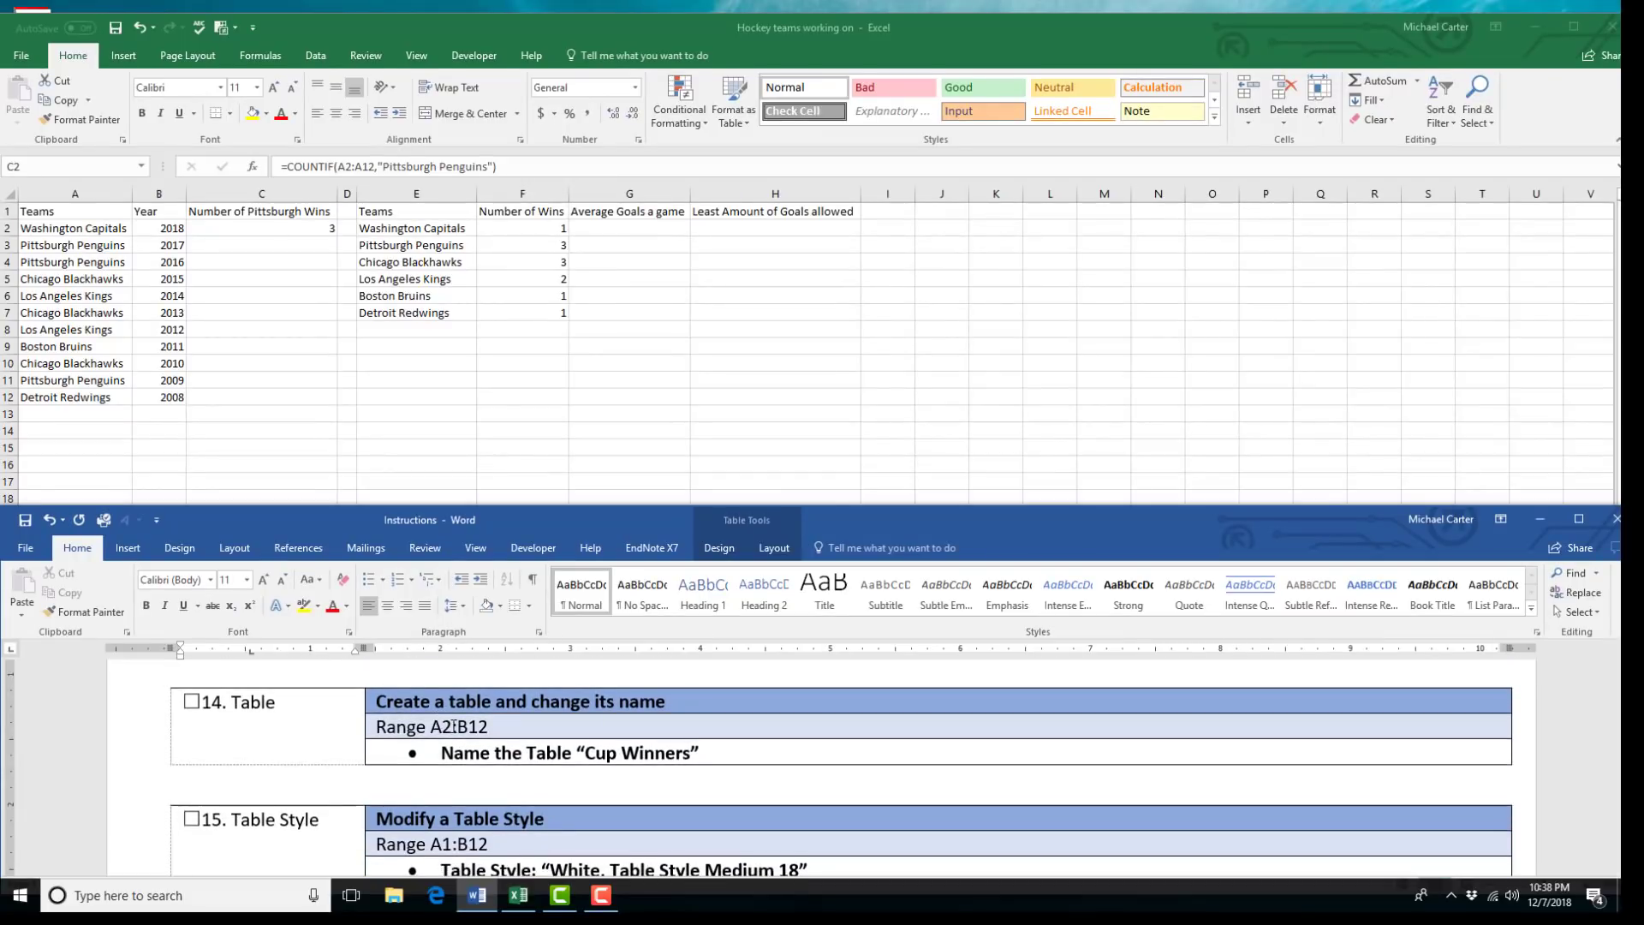
left_click(454, 726)
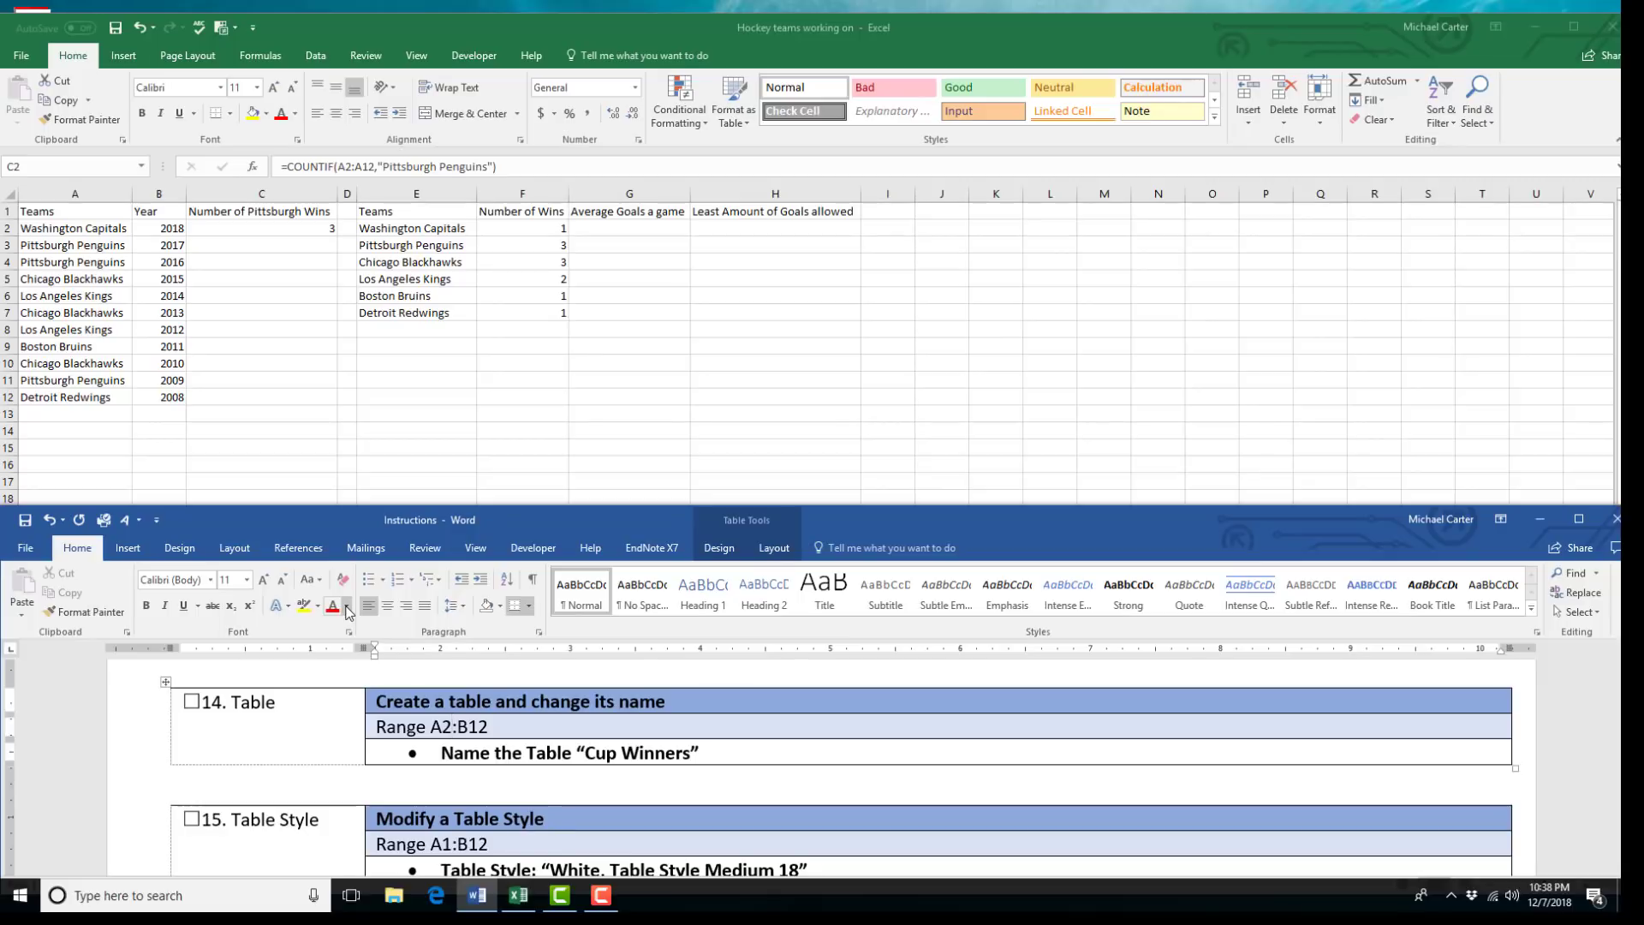
key("BackSpace")
type("1")
Create a table with headers from range A1:B12 on the Stanley Cup Wins sheet in Excel.
left_click_drag(54, 214, 163, 401)
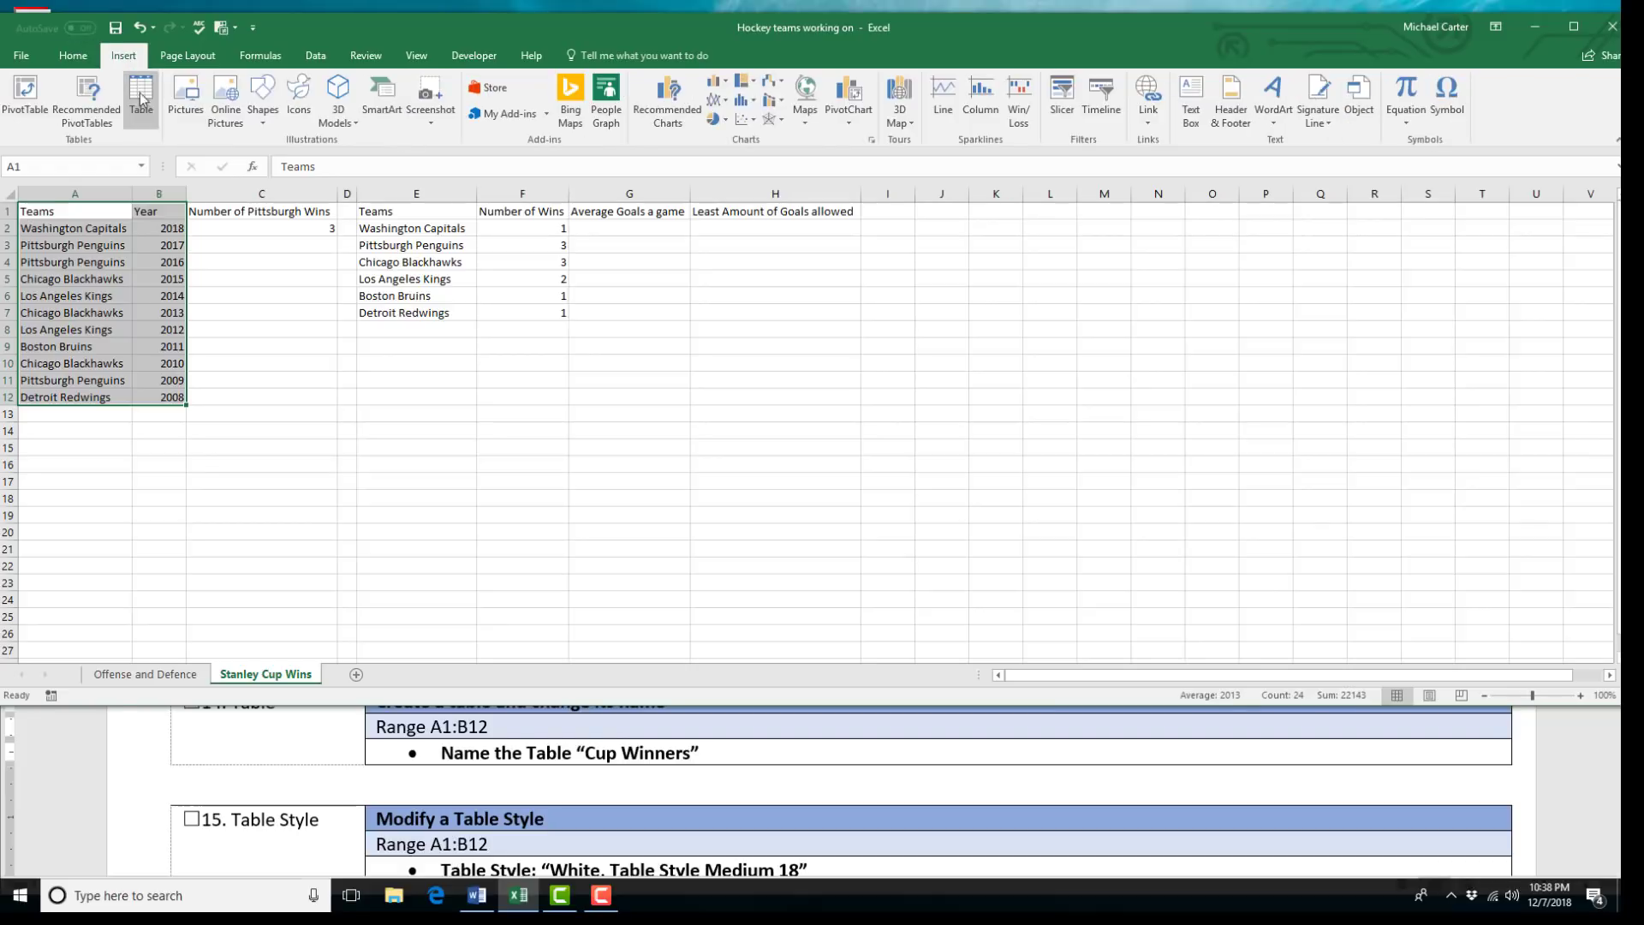
left_click(142, 101)
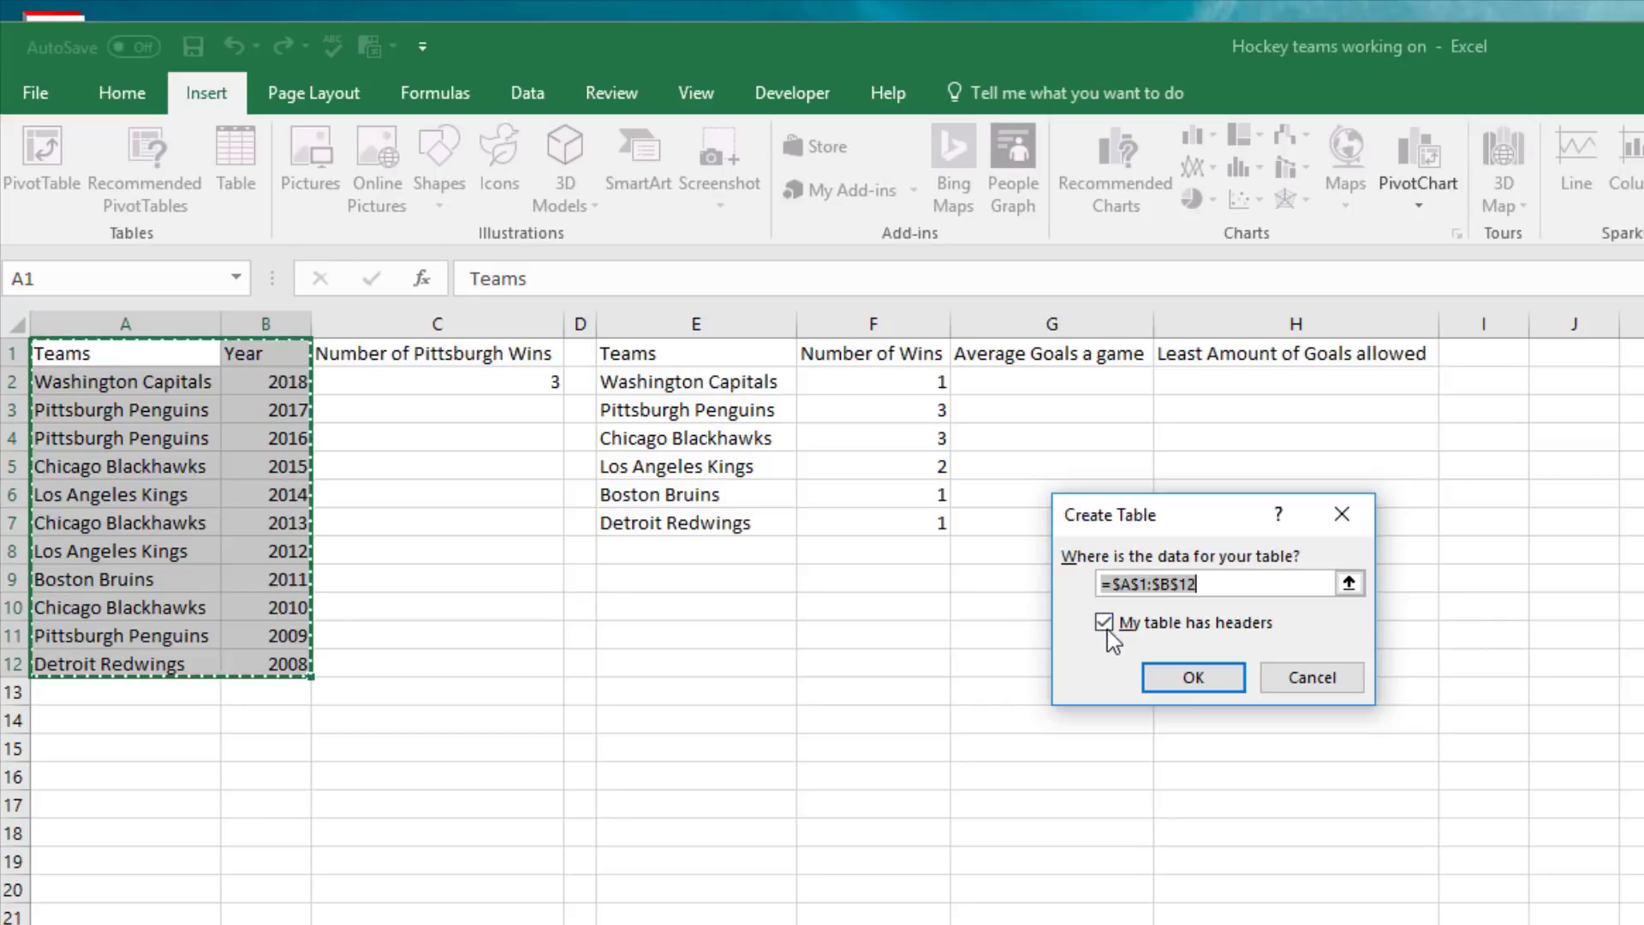
left_click(1170, 676)
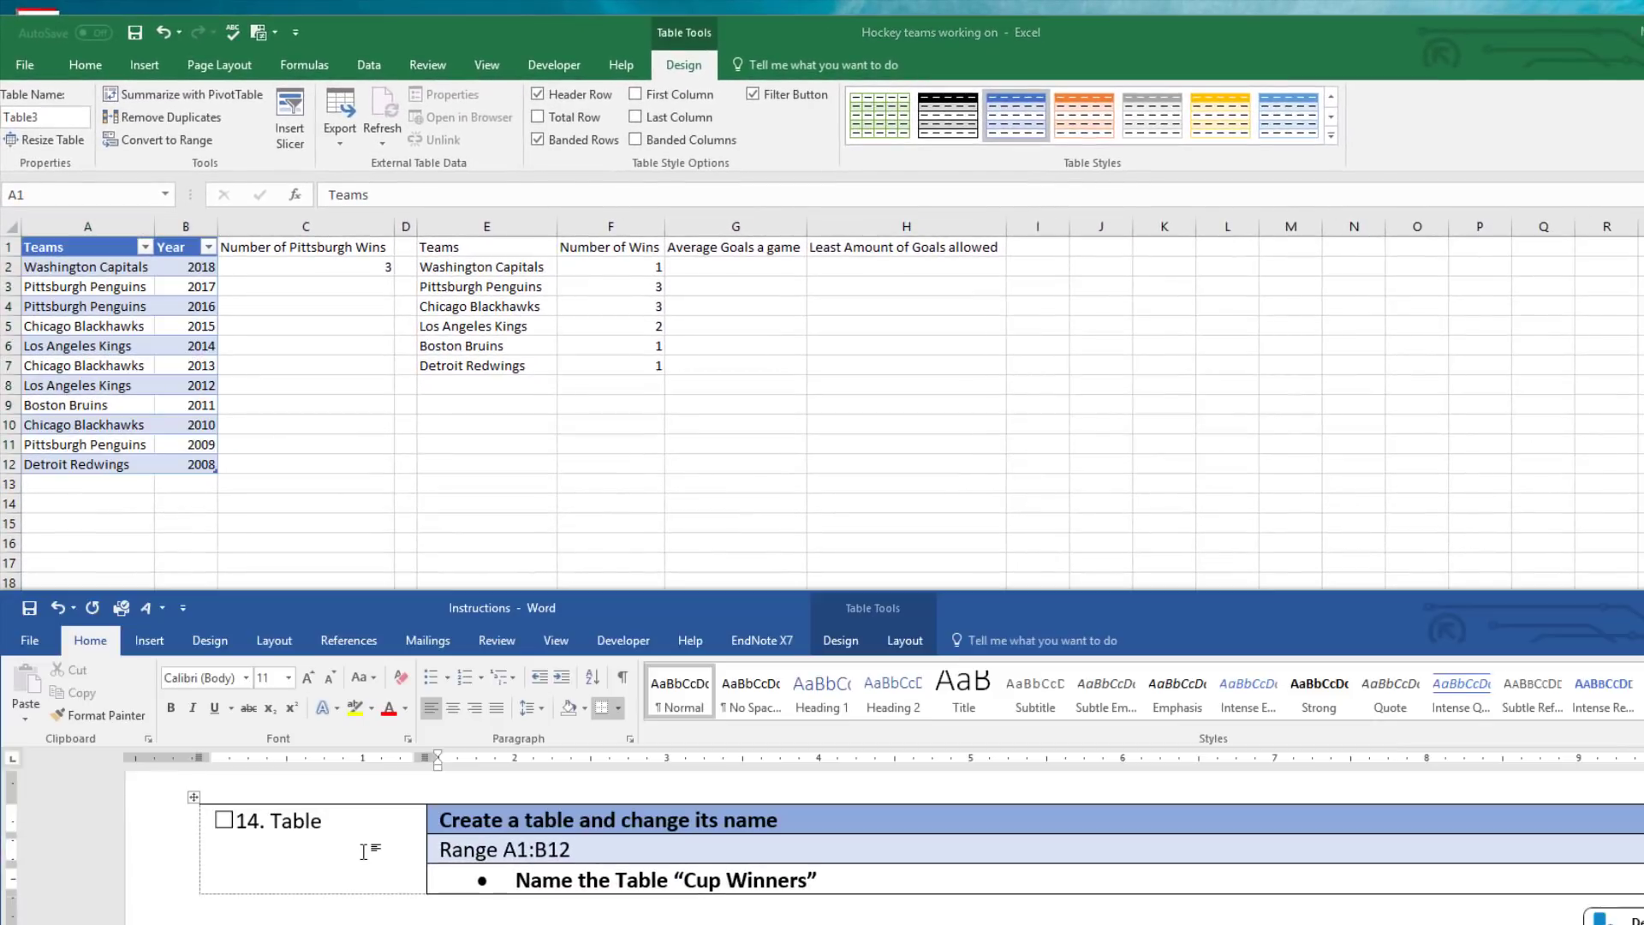
left_click(206, 366)
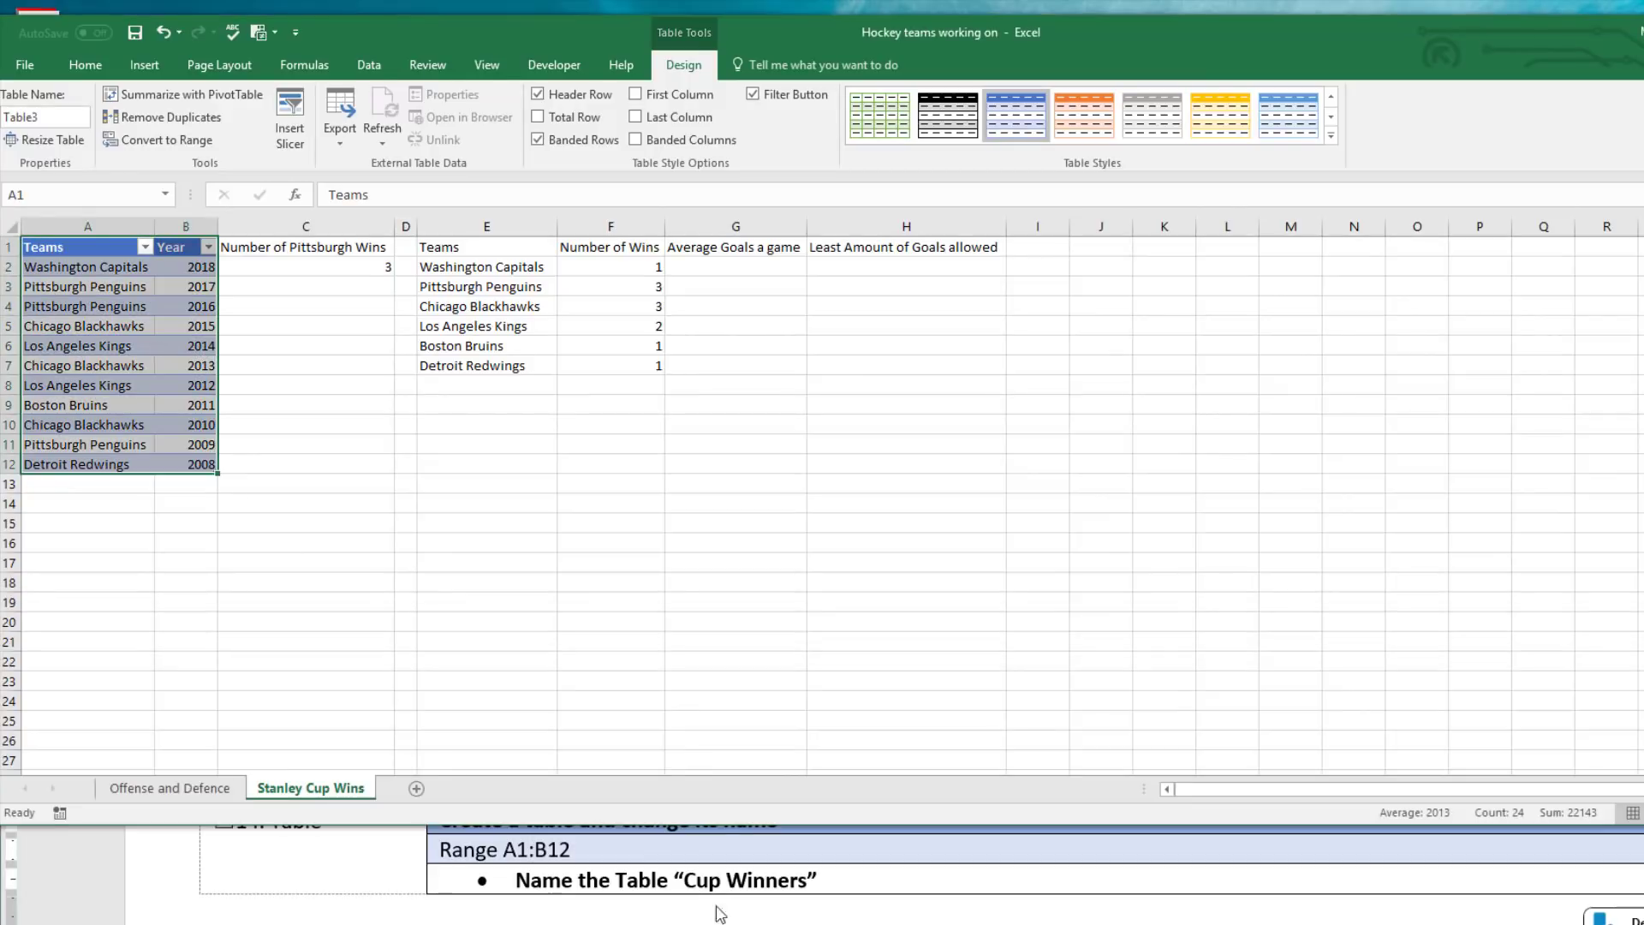
Change the table name in the task 14 Word instructions to "Cup_Winners".
left_click(736, 886)
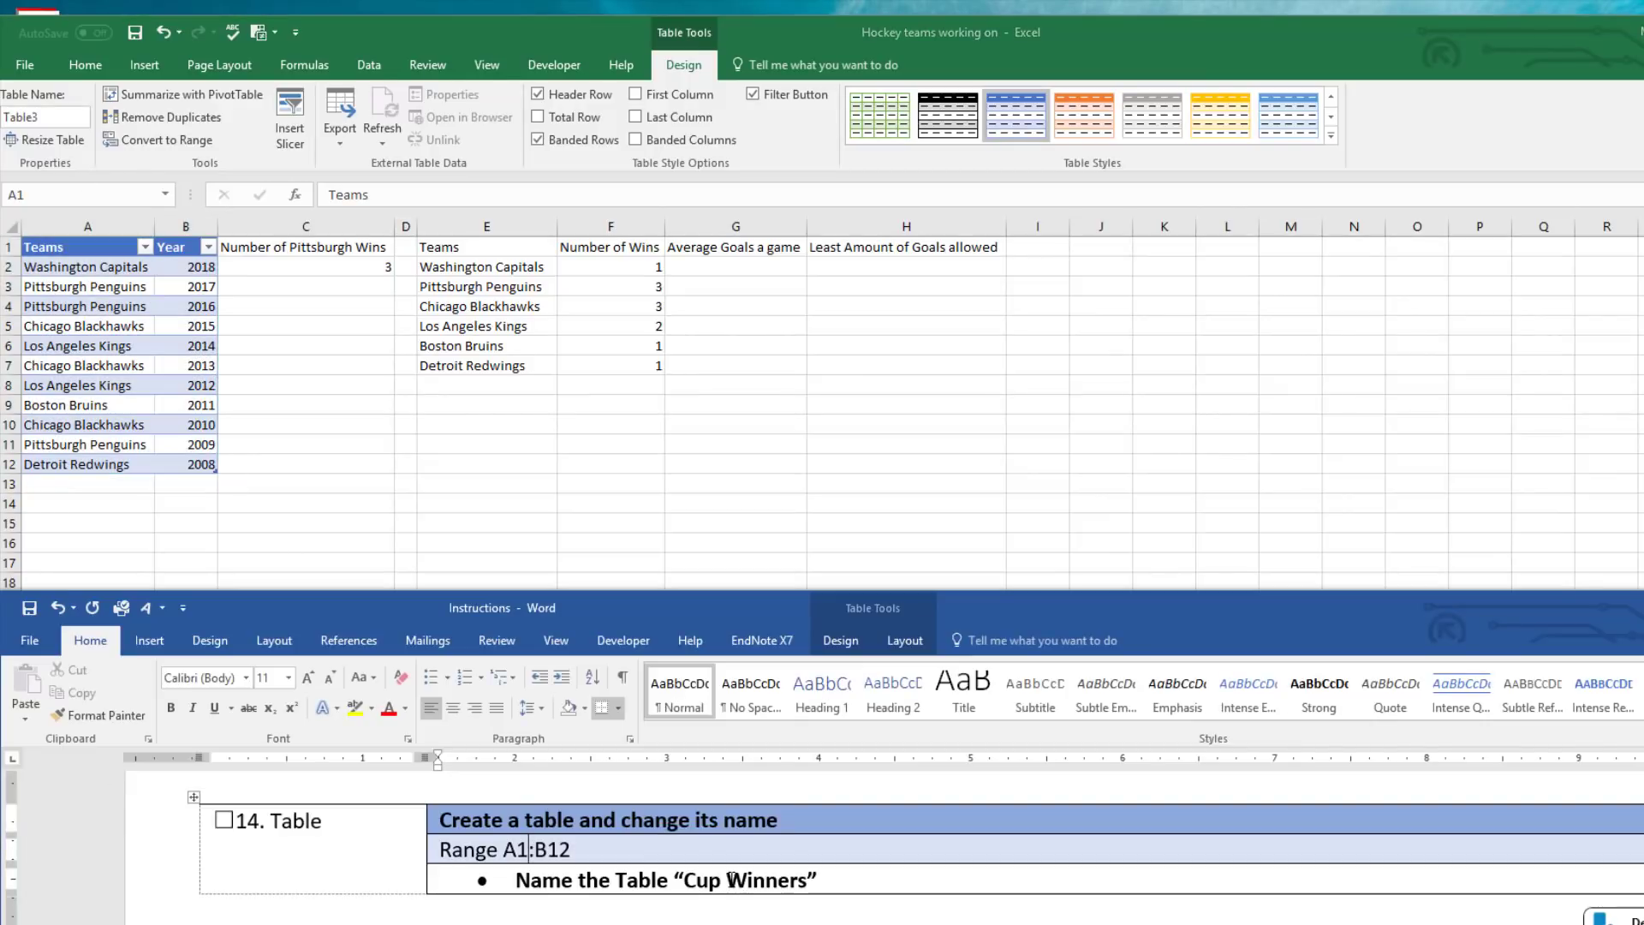
double_click(765, 881)
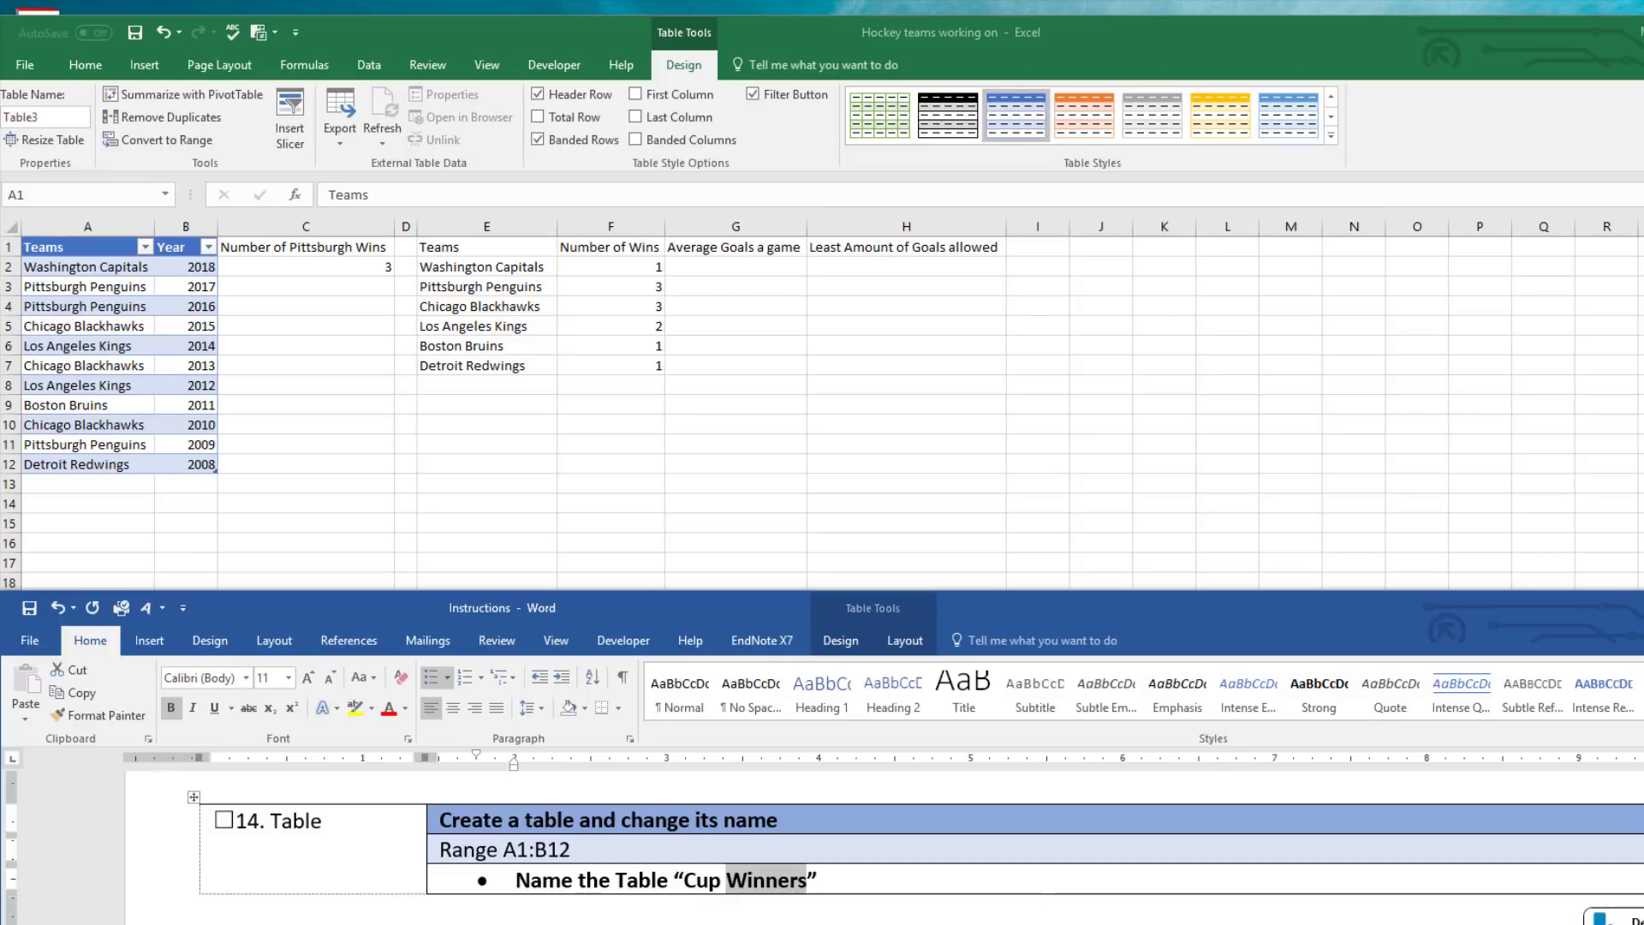
left_click(733, 886)
key("BackSpace")
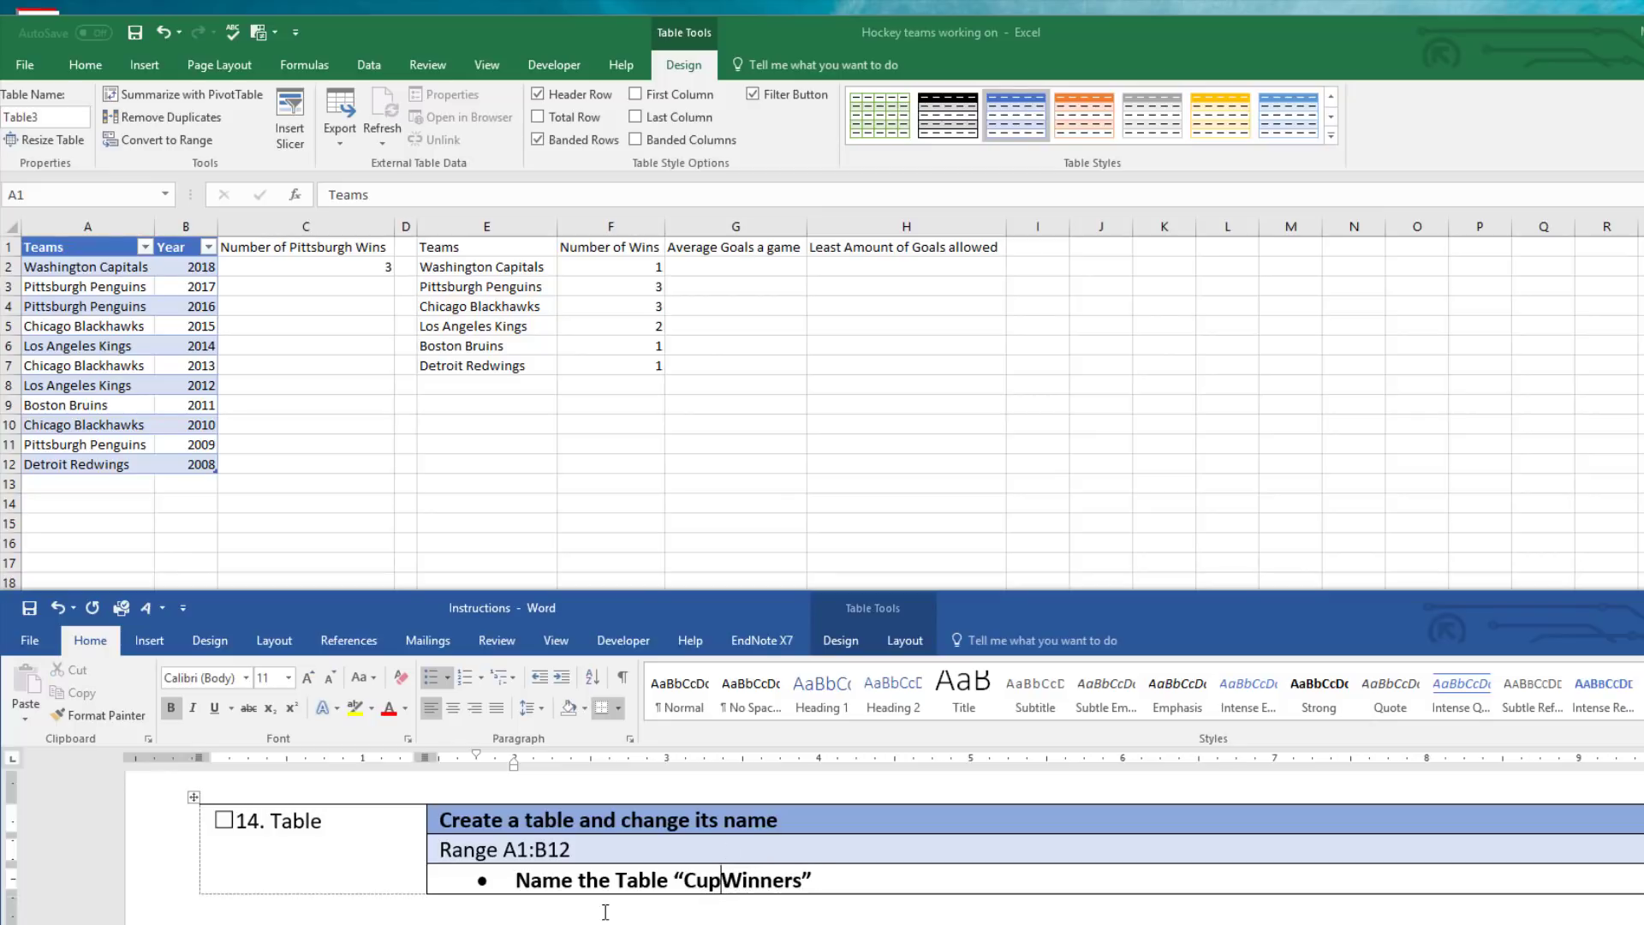
type("_")
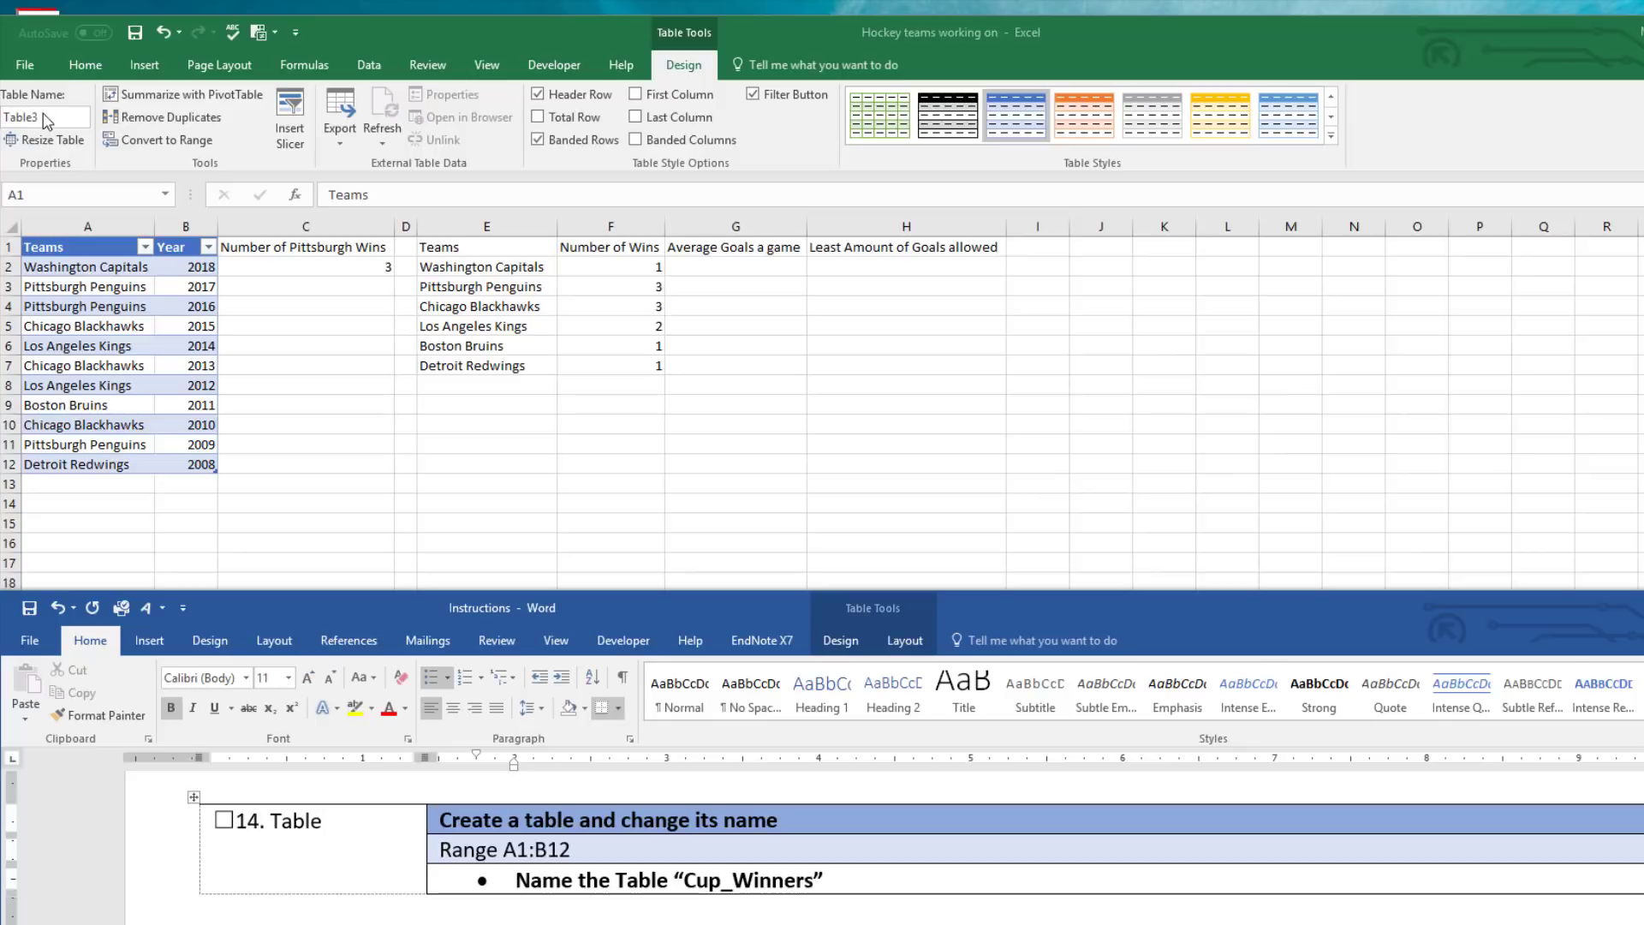
Rename the new Excel table over A1:B12 as Cup_Winners.
left_click(44, 115)
left_click(45, 115)
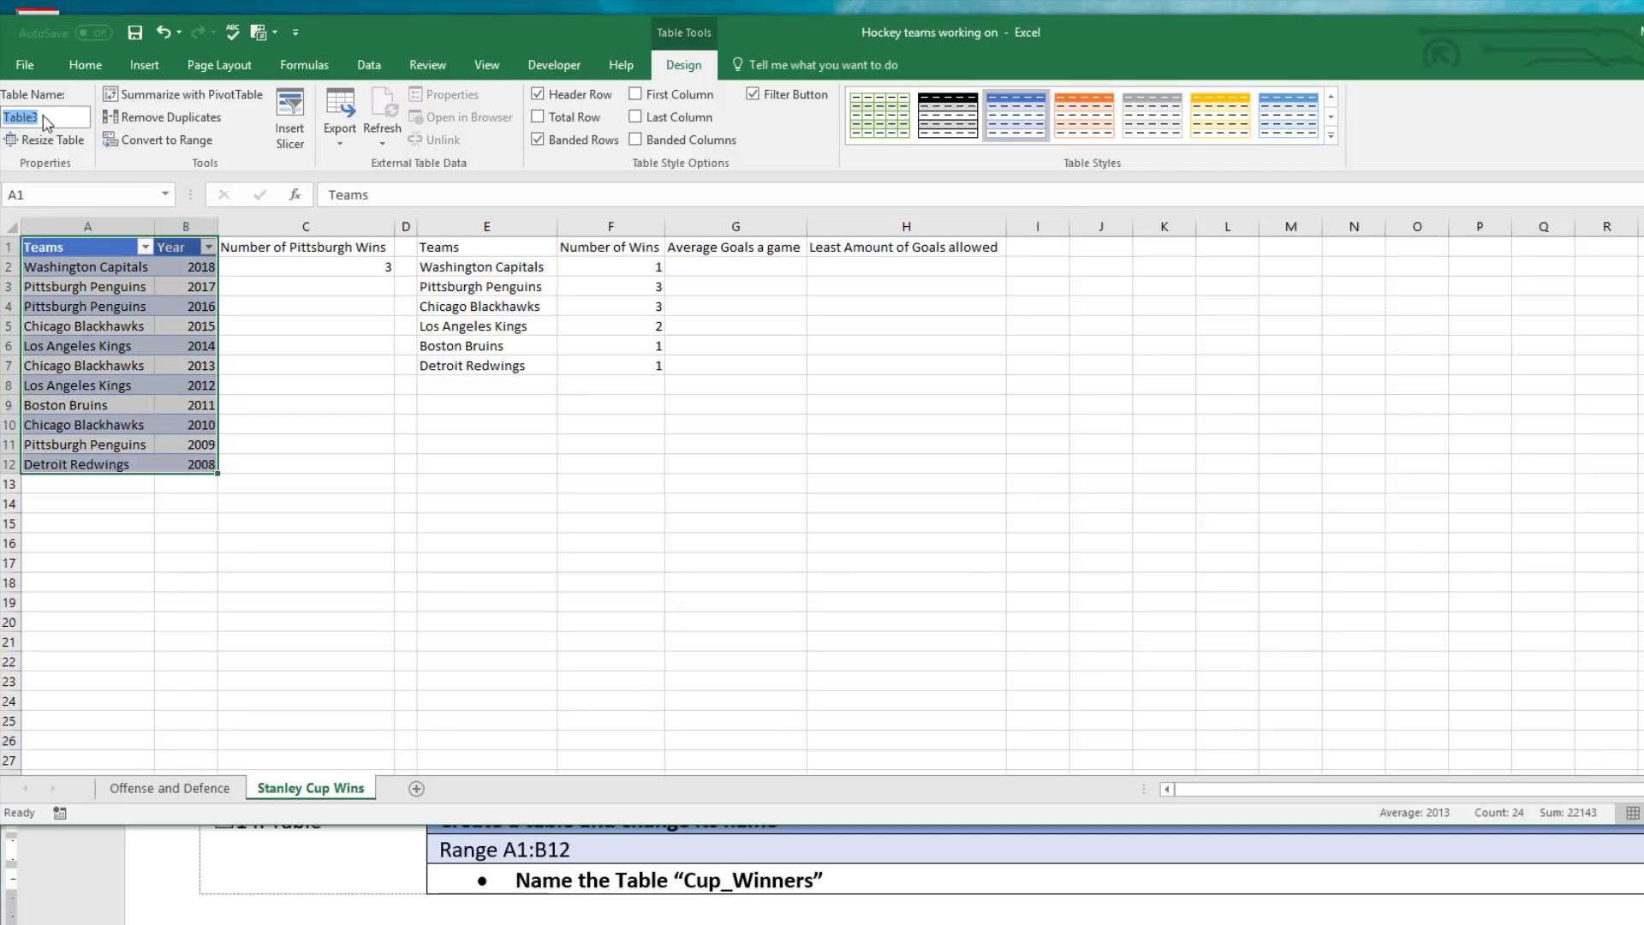
key("BackSpace")
type("Cu")
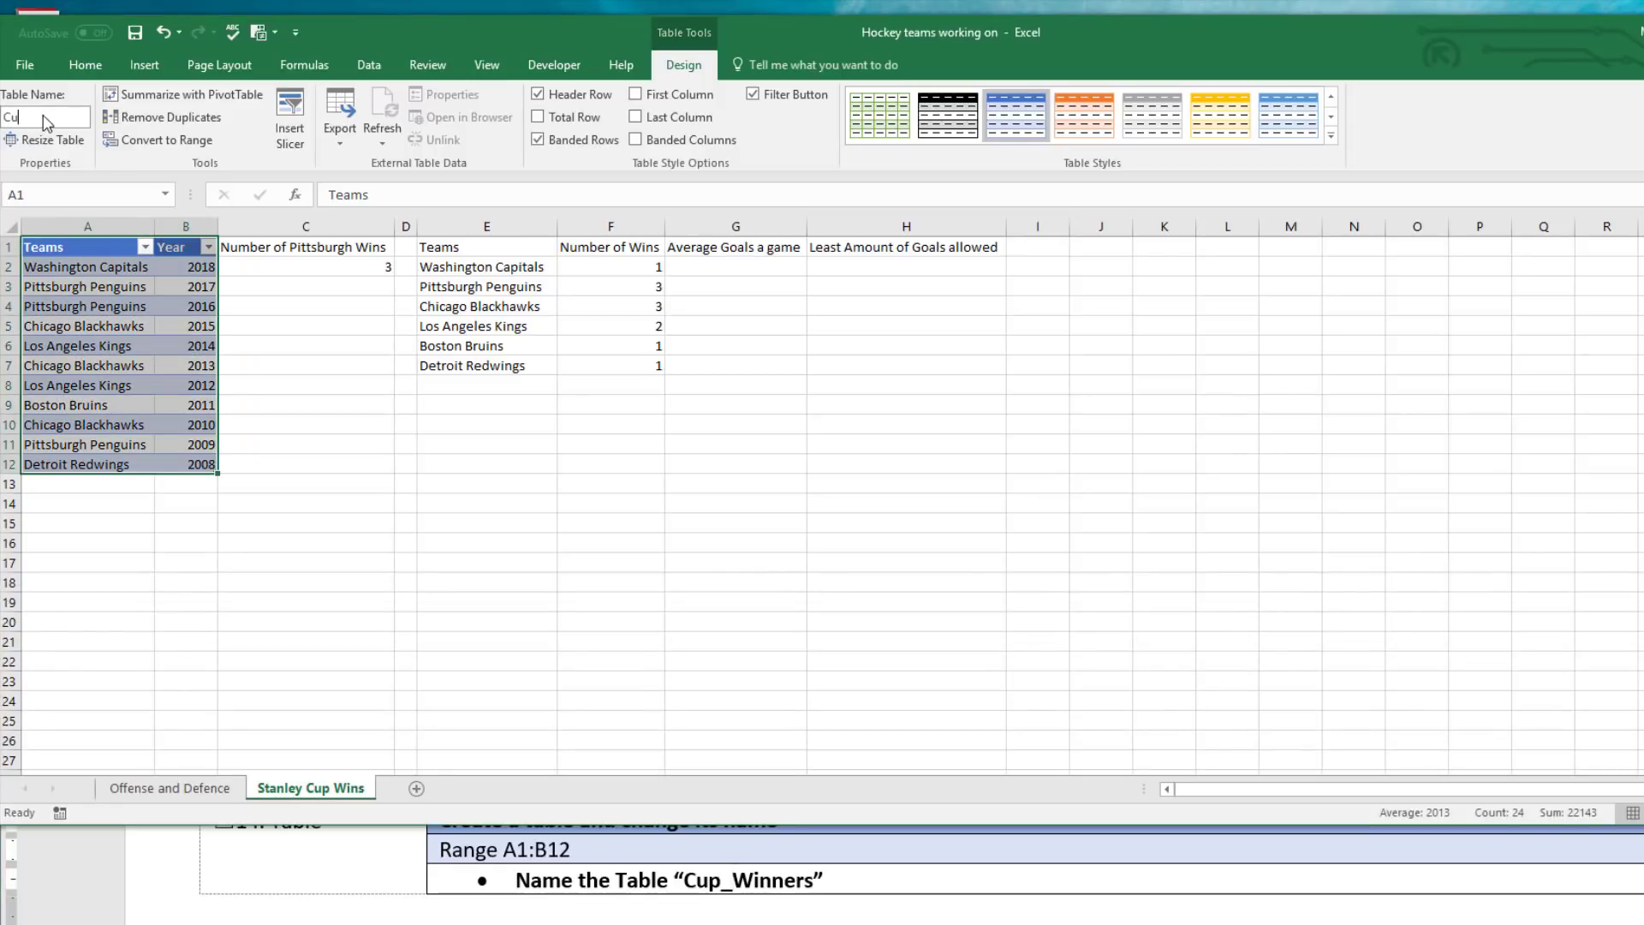
type("p_")
type("Winner")
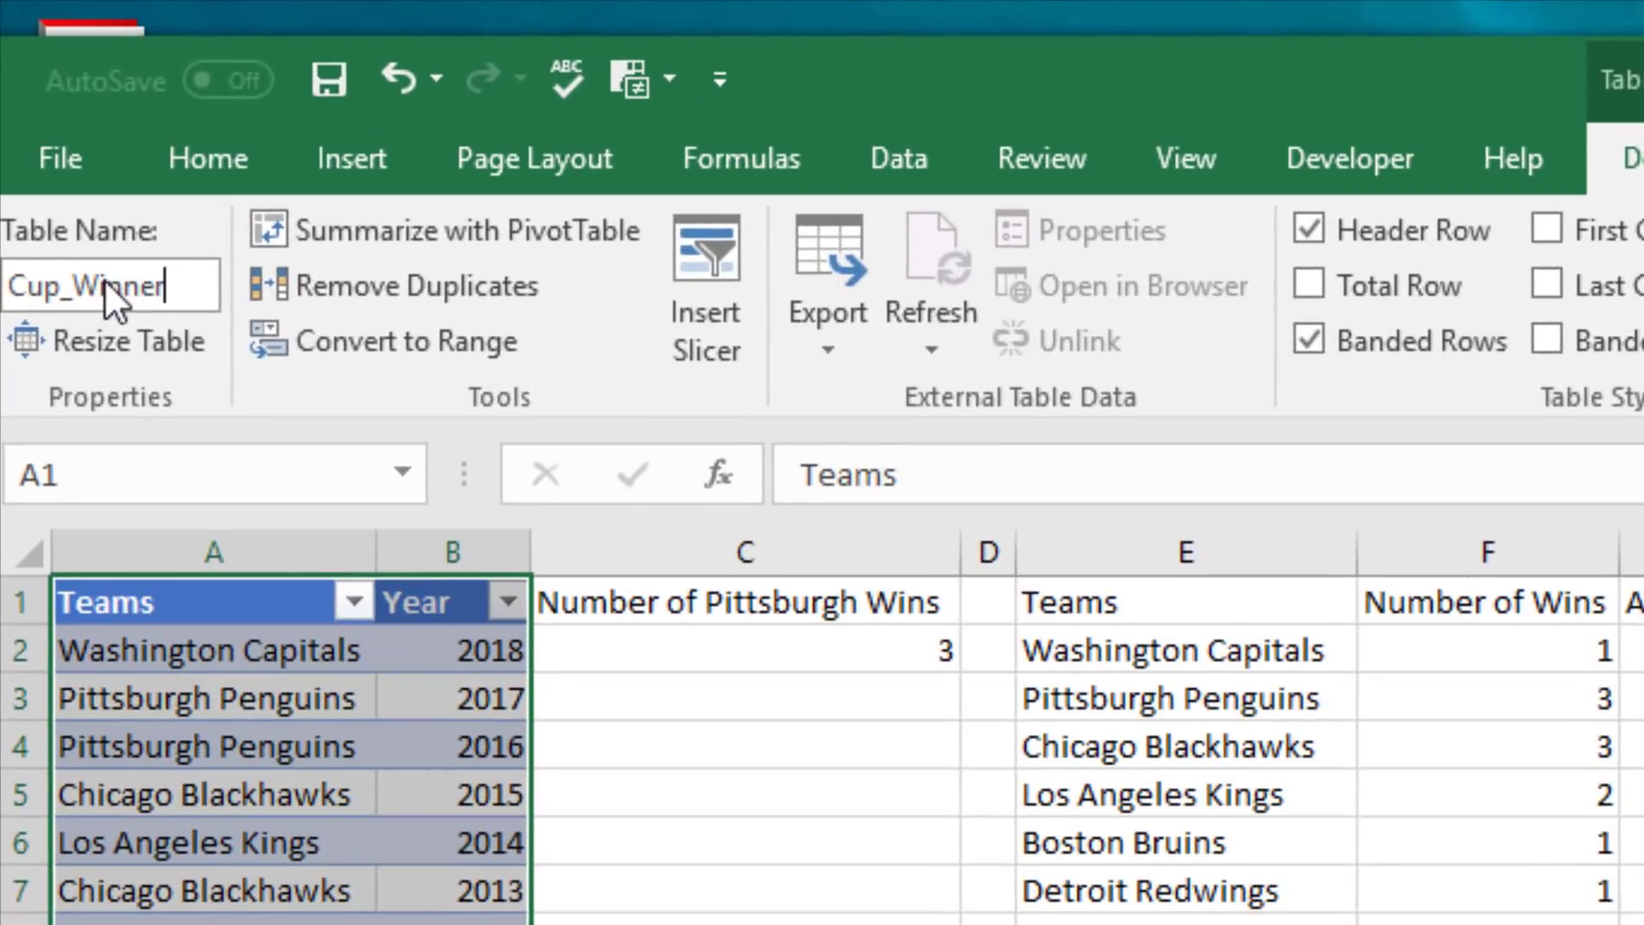
type("s")
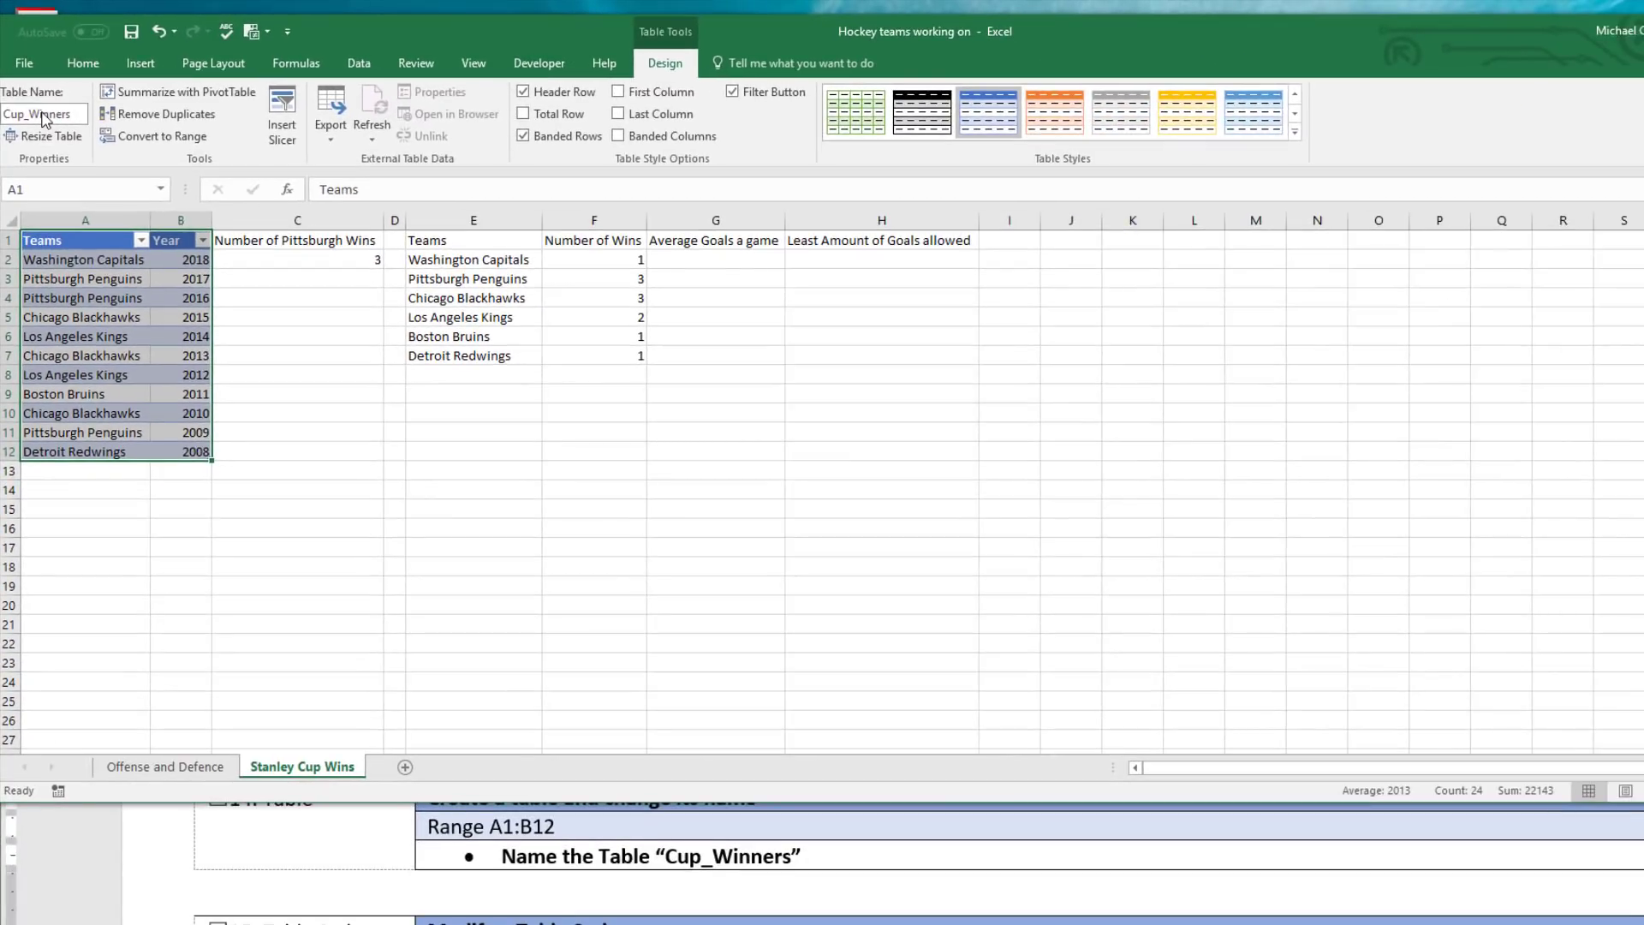
left_click(183, 481)
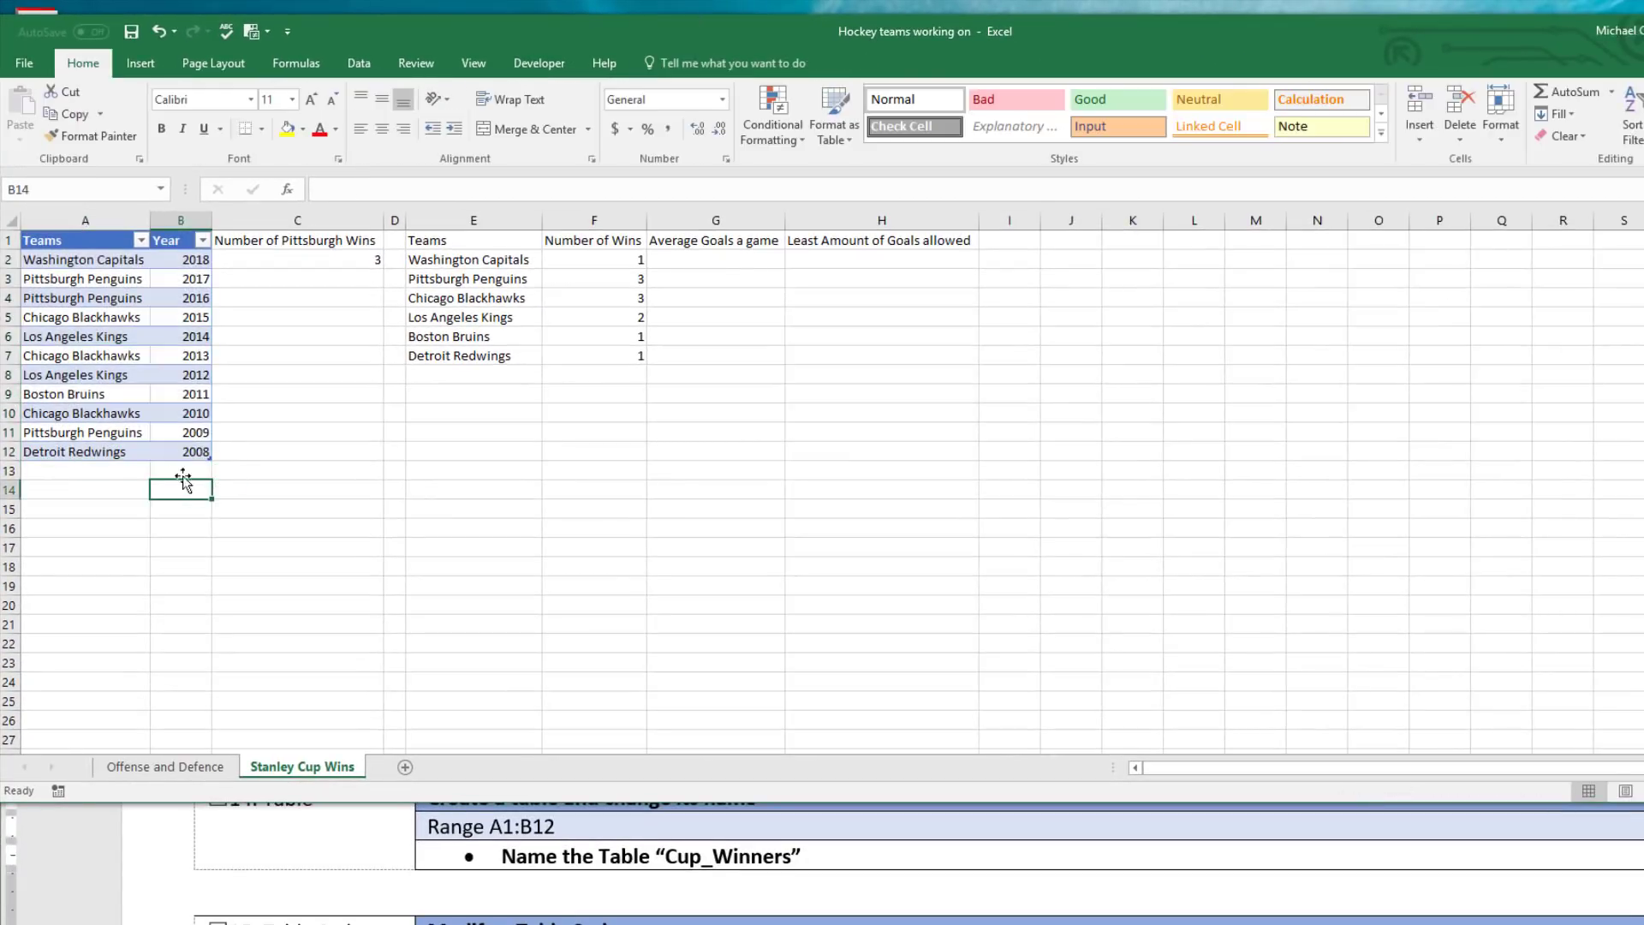
left_click(150, 337)
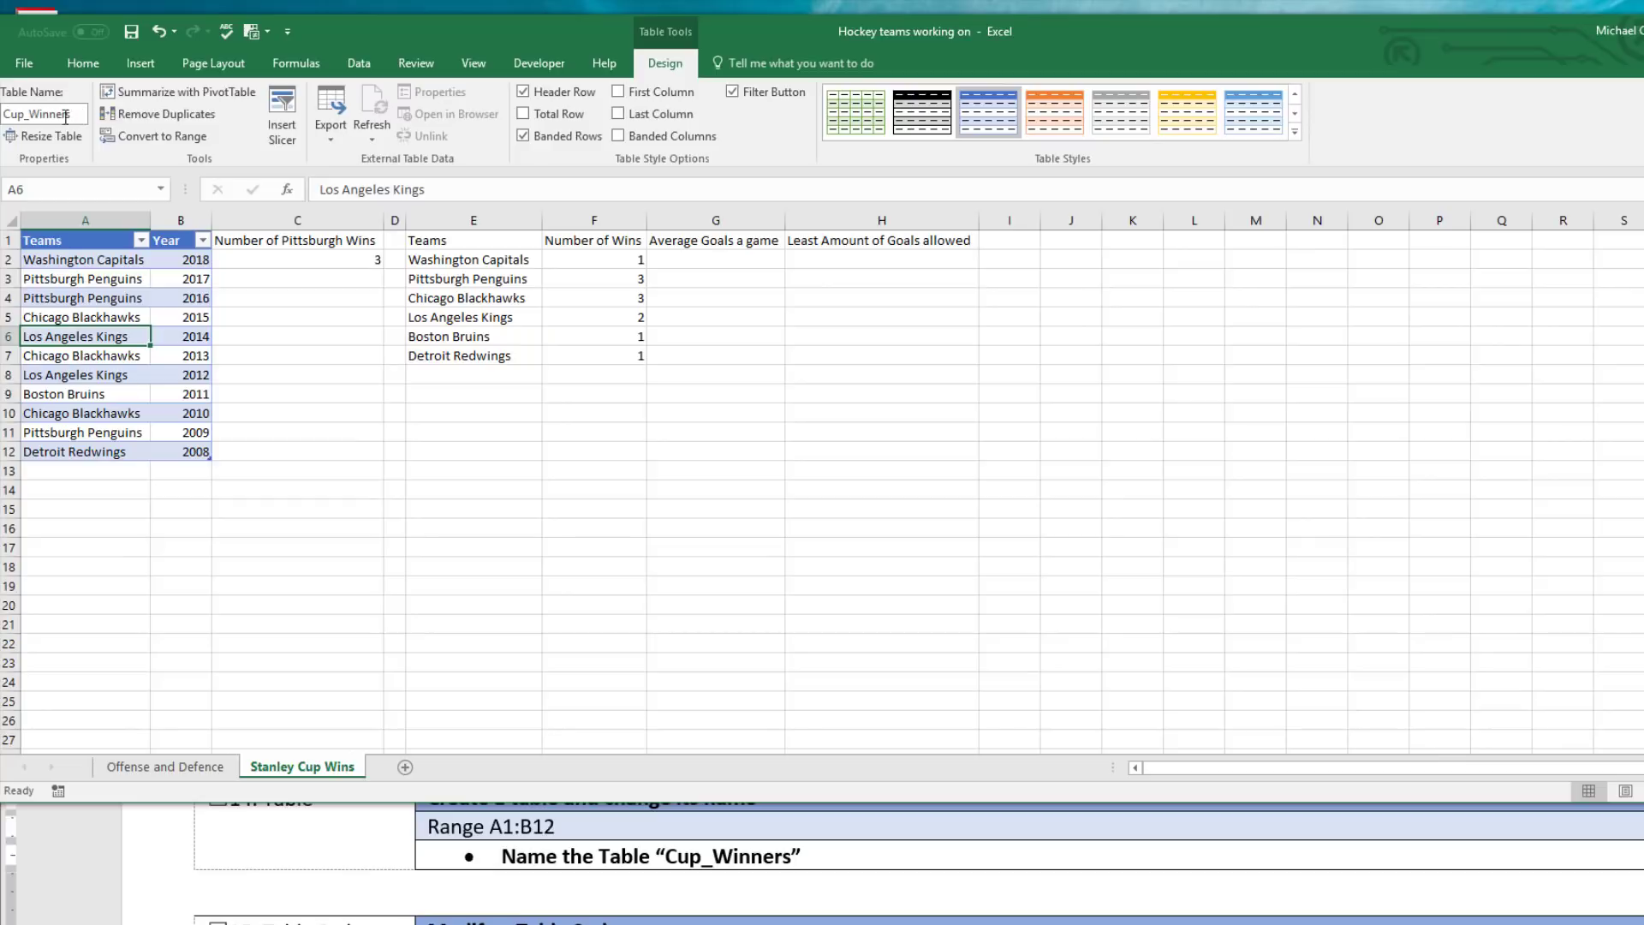
Check off task 14 Table in the Word instructions and bring the task 15 Table Style details into view.
left_click(287, 856)
left_click(219, 801)
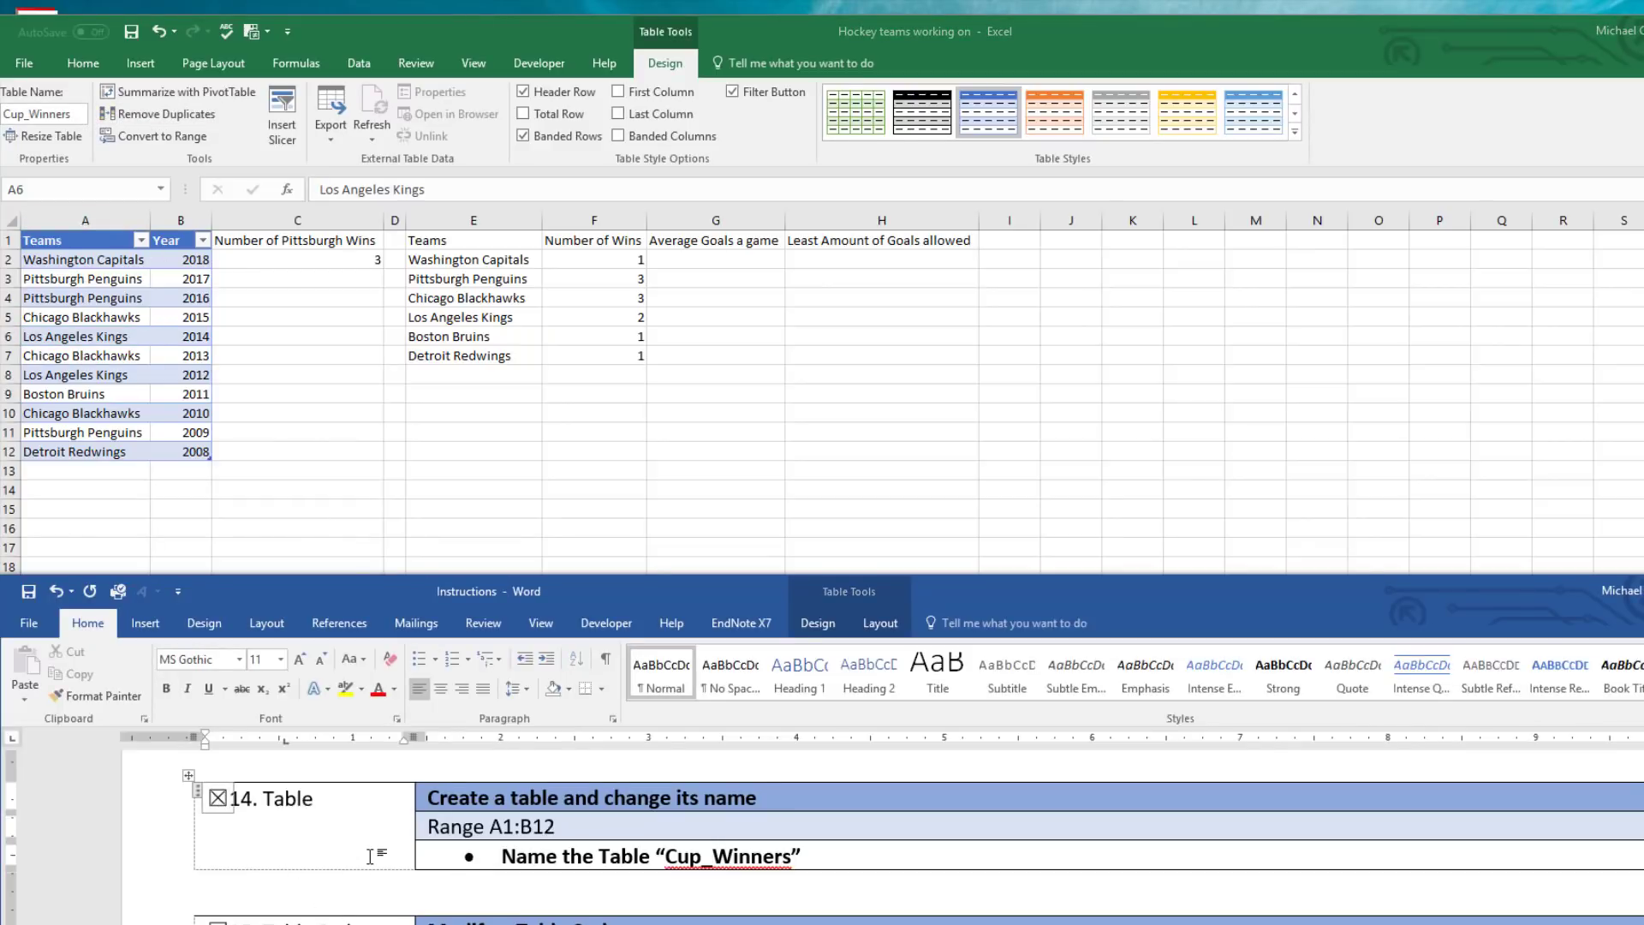
scroll(375, 856, "down", 3)
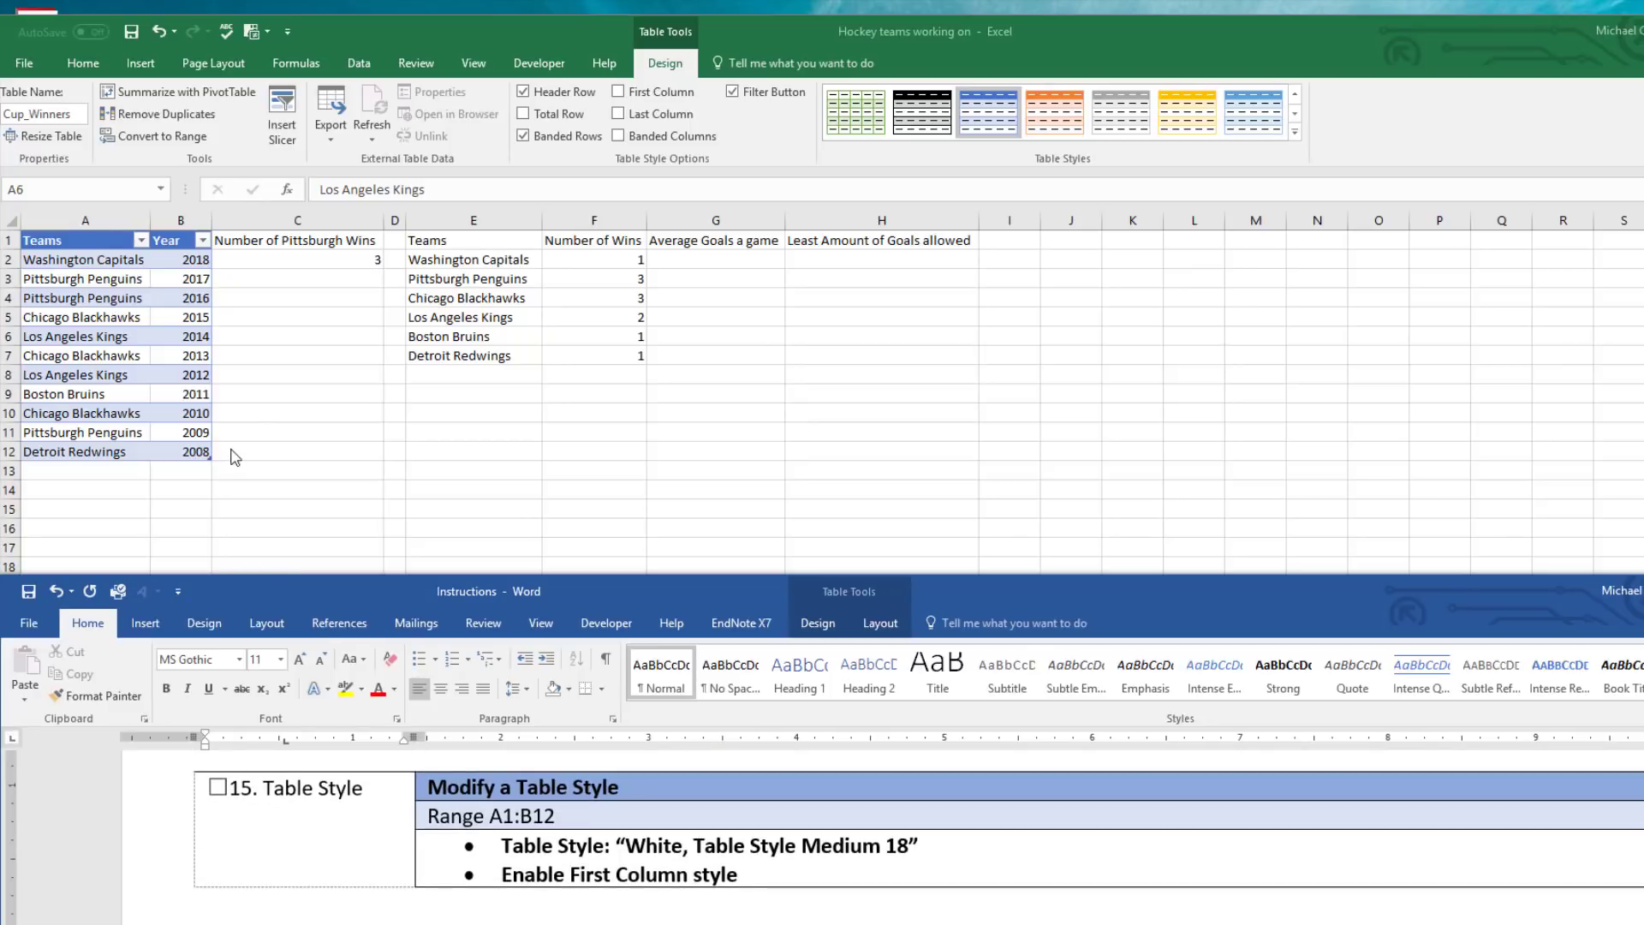
Apply White, Table Style Medium 18 to the Cup_Winners table in Excel and enable its First Column style.
left_click(135, 334)
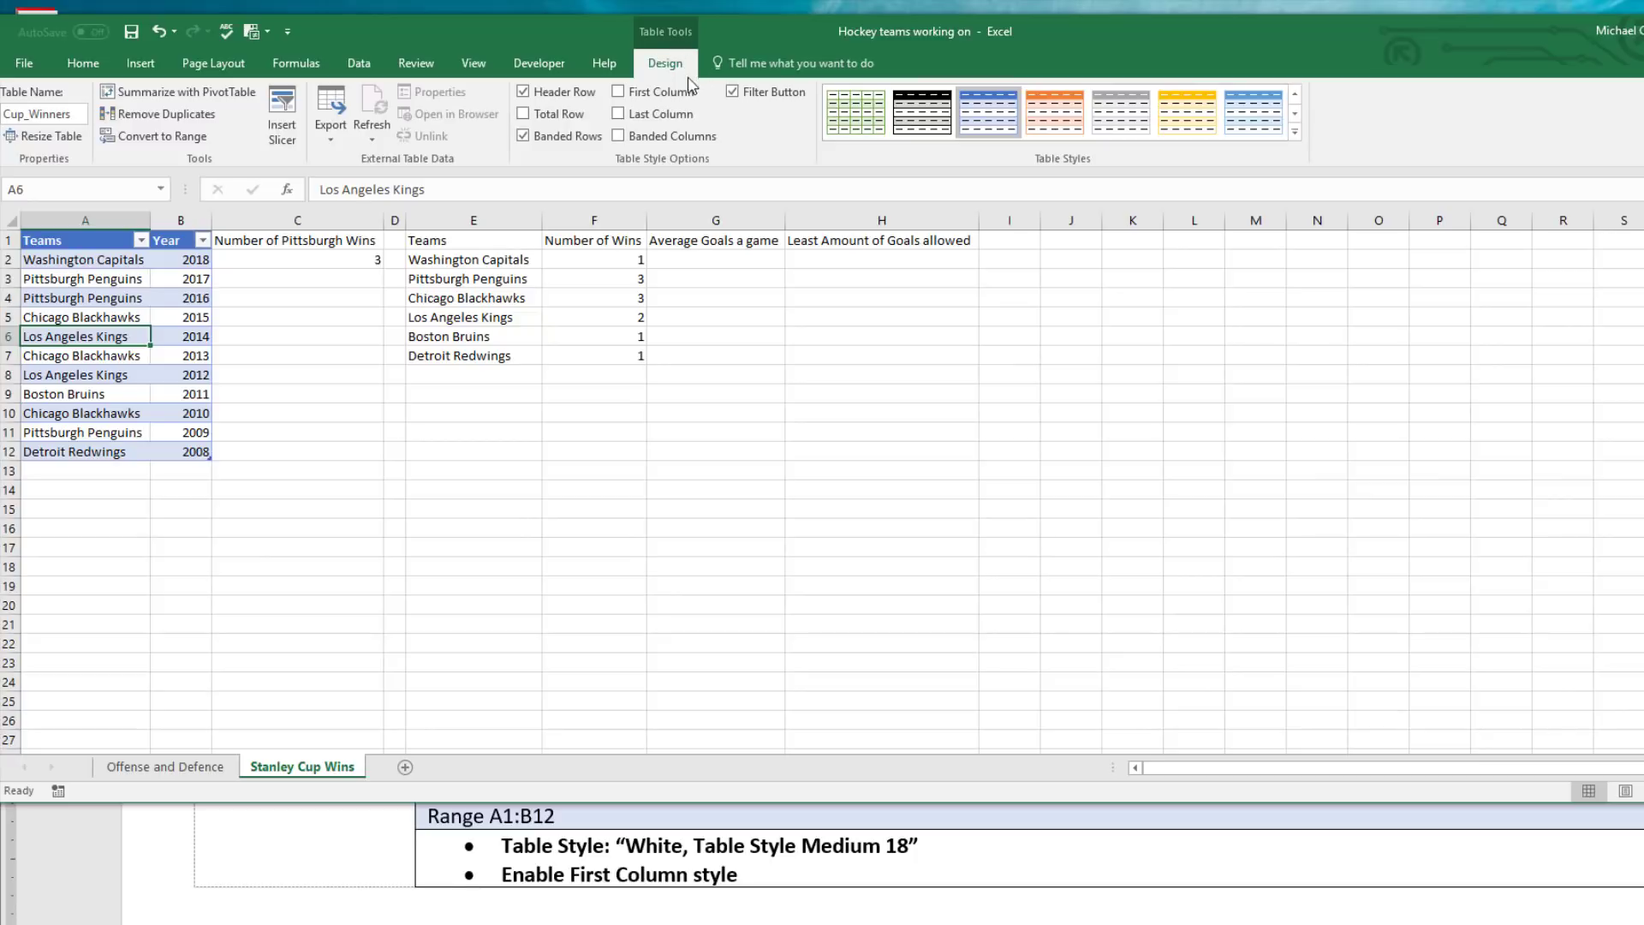
left_click(1295, 131)
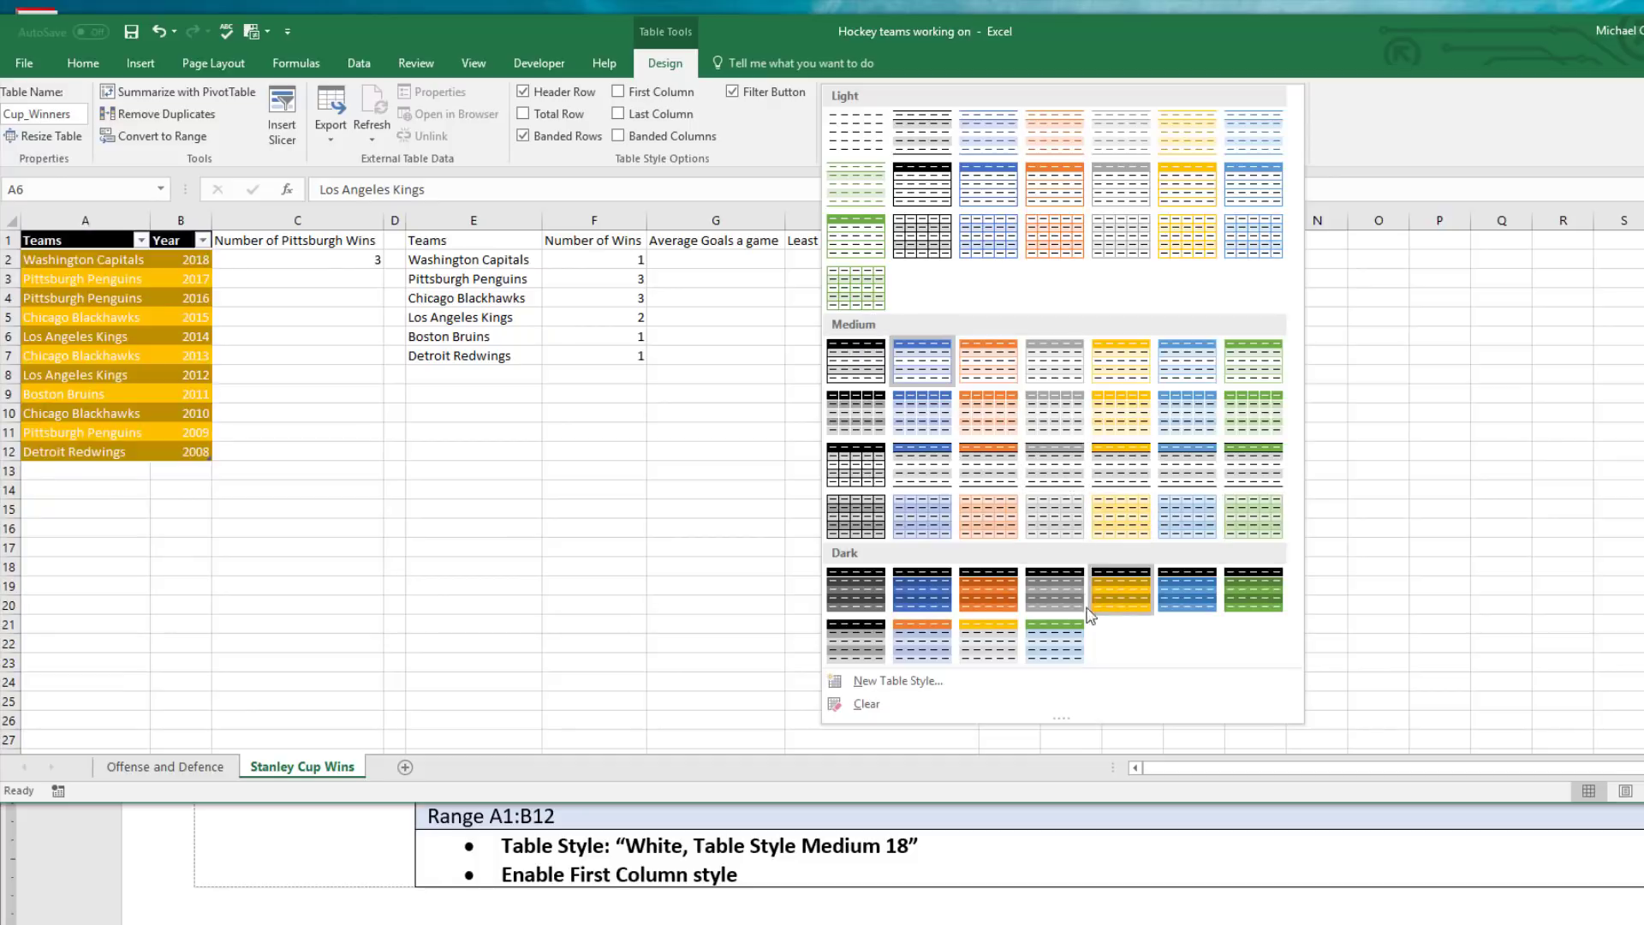
left_click(1042, 469)
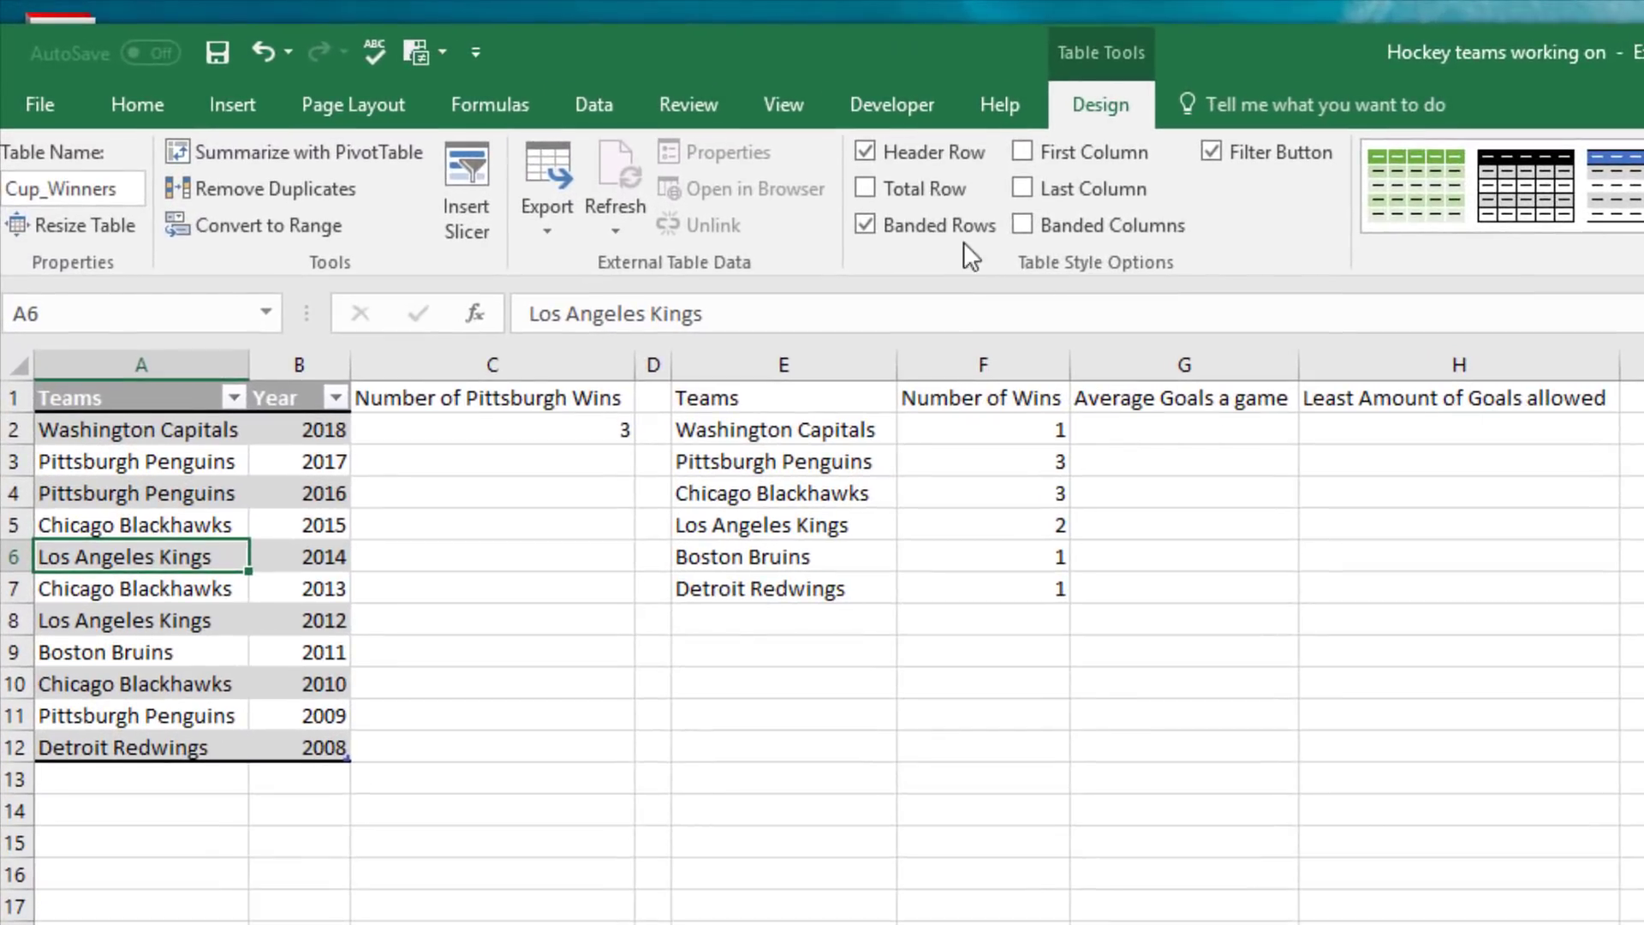
left_click(1022, 151)
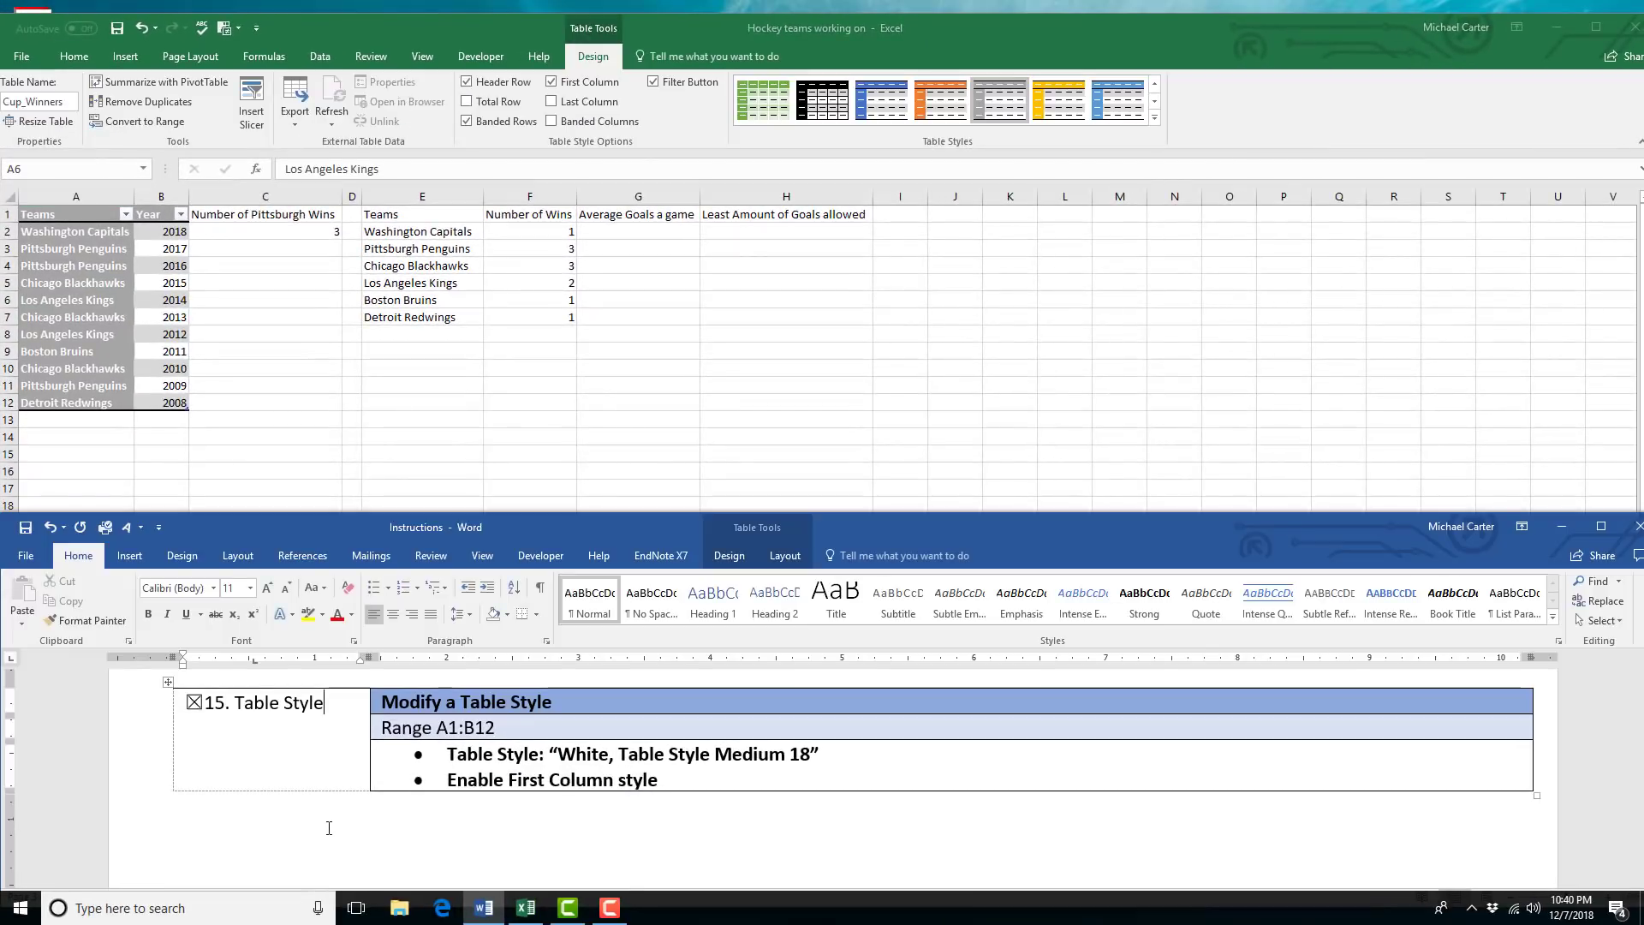
Check off task 15 Table Style in the Word instructions and correct the task 16 Sort and Filter range to A1:B12.
left_click(329, 828)
scroll(328, 828, "down", 5)
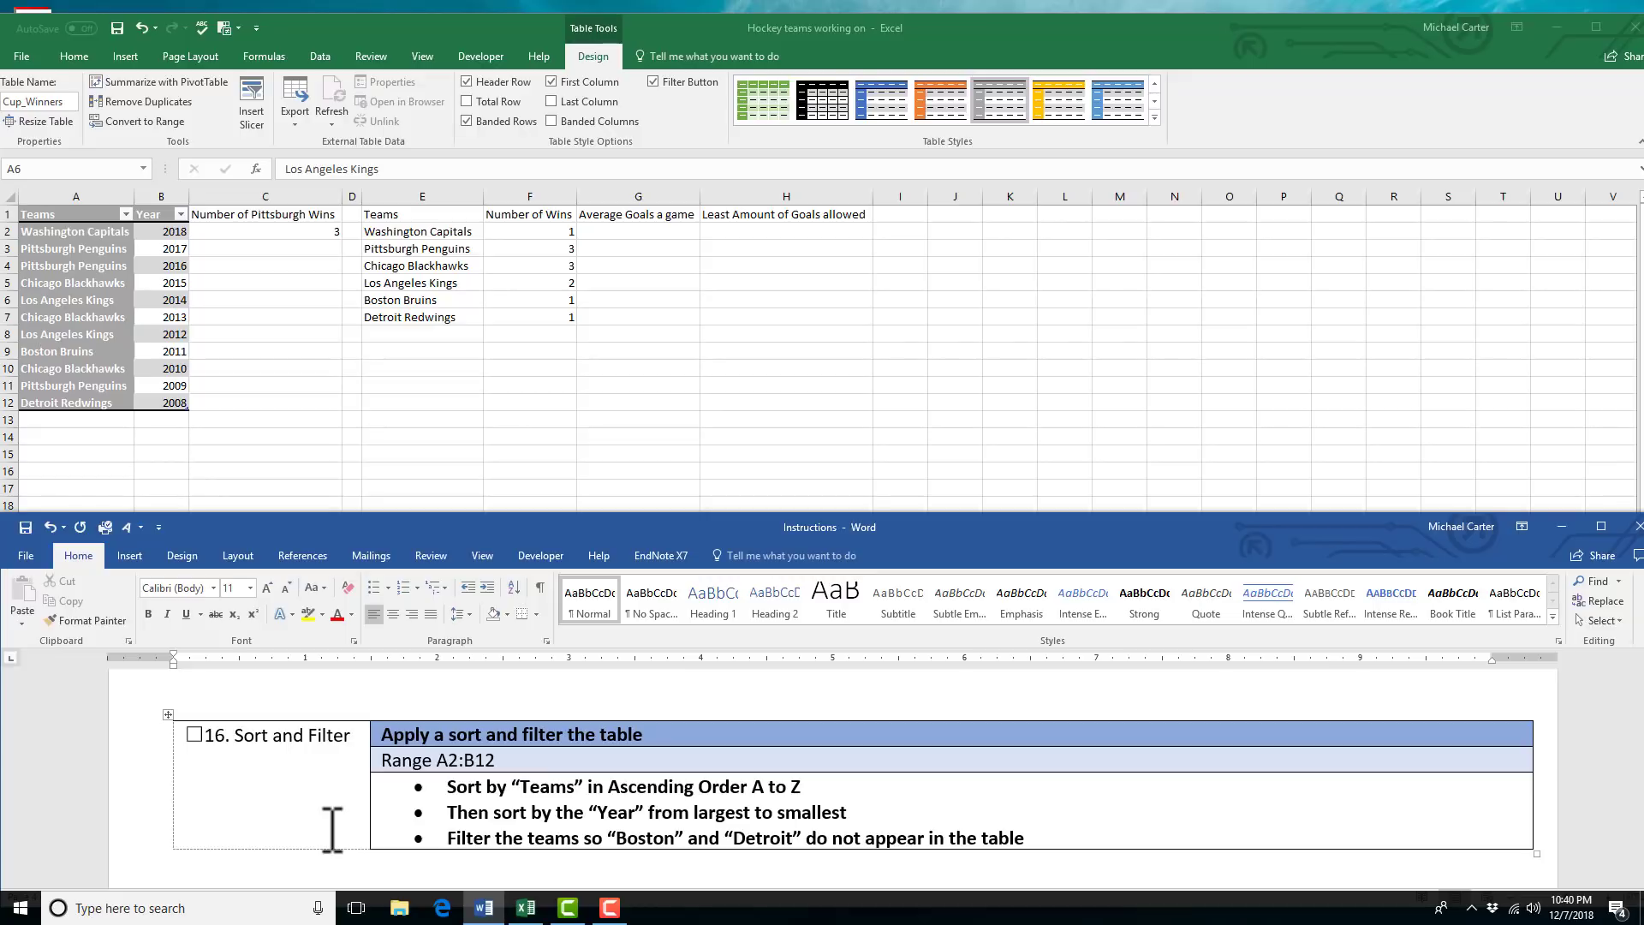
left_click(462, 760)
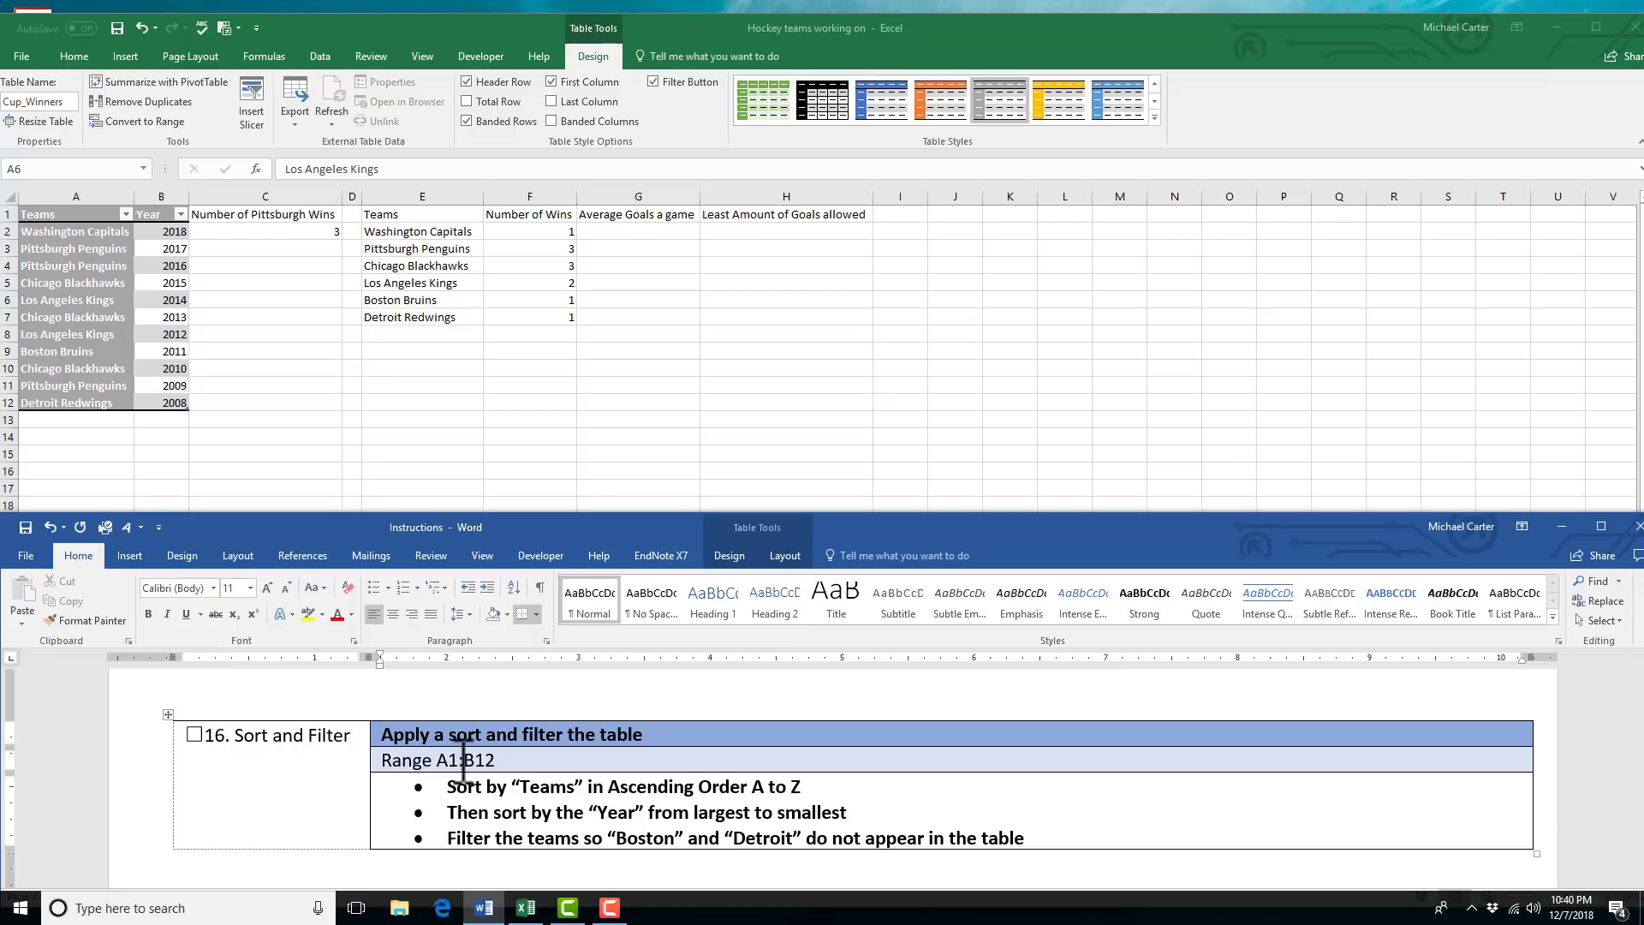
Start a custom sort of the Cup_Winners table in Excel with Teams, A to Z, as the first level.
left_click(116, 298)
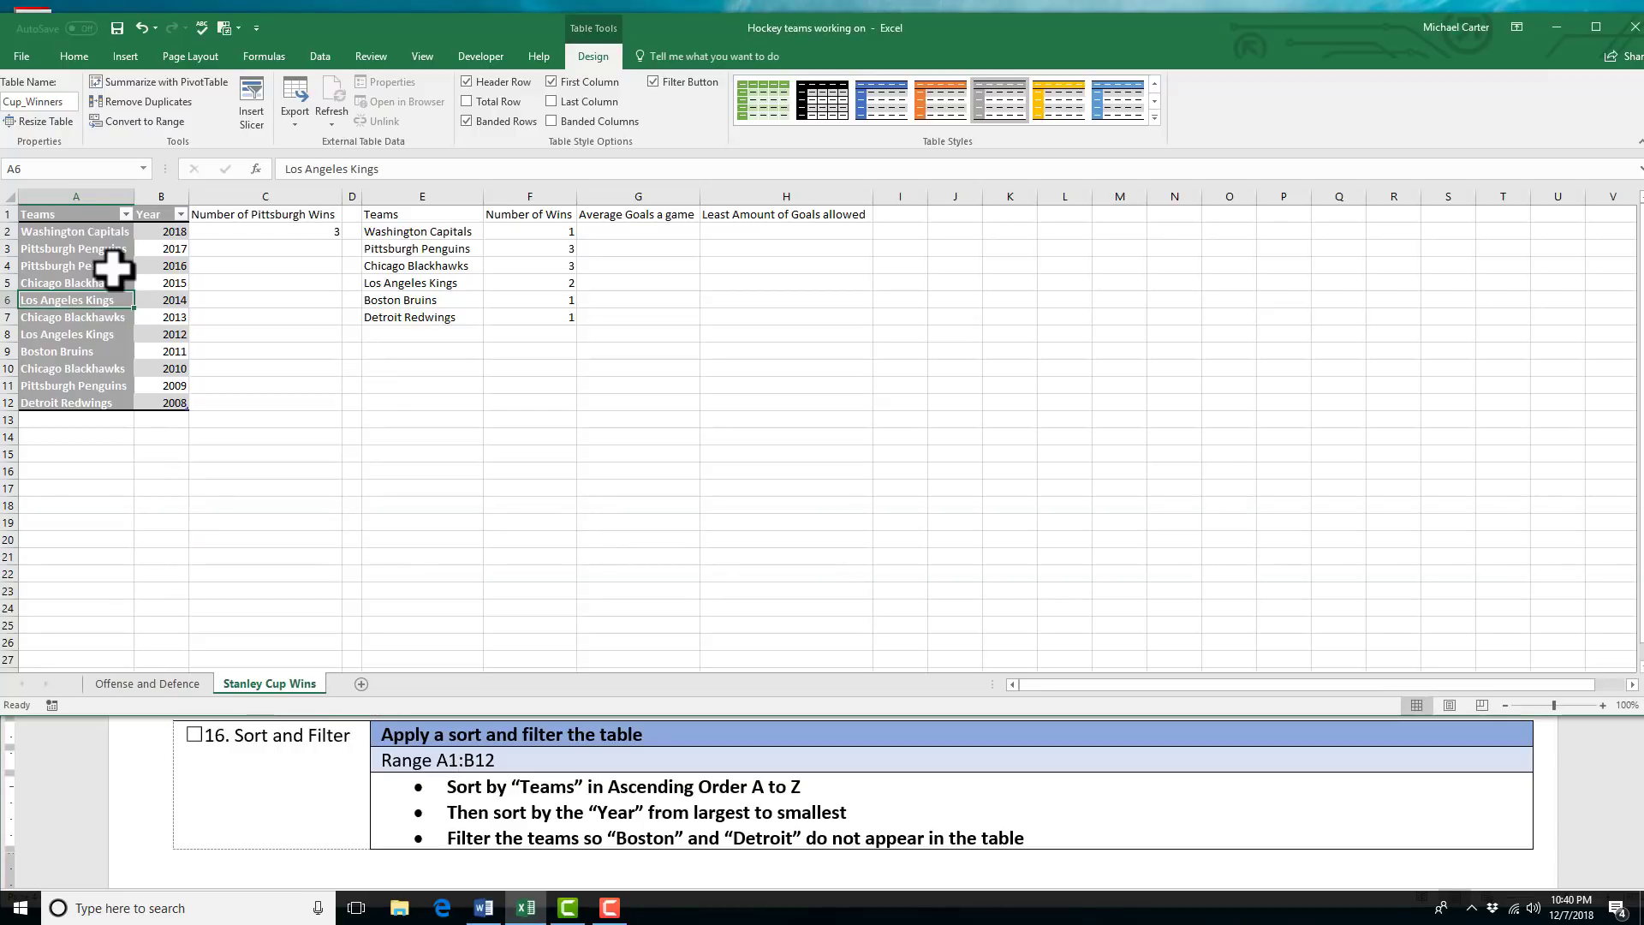
left_click(321, 56)
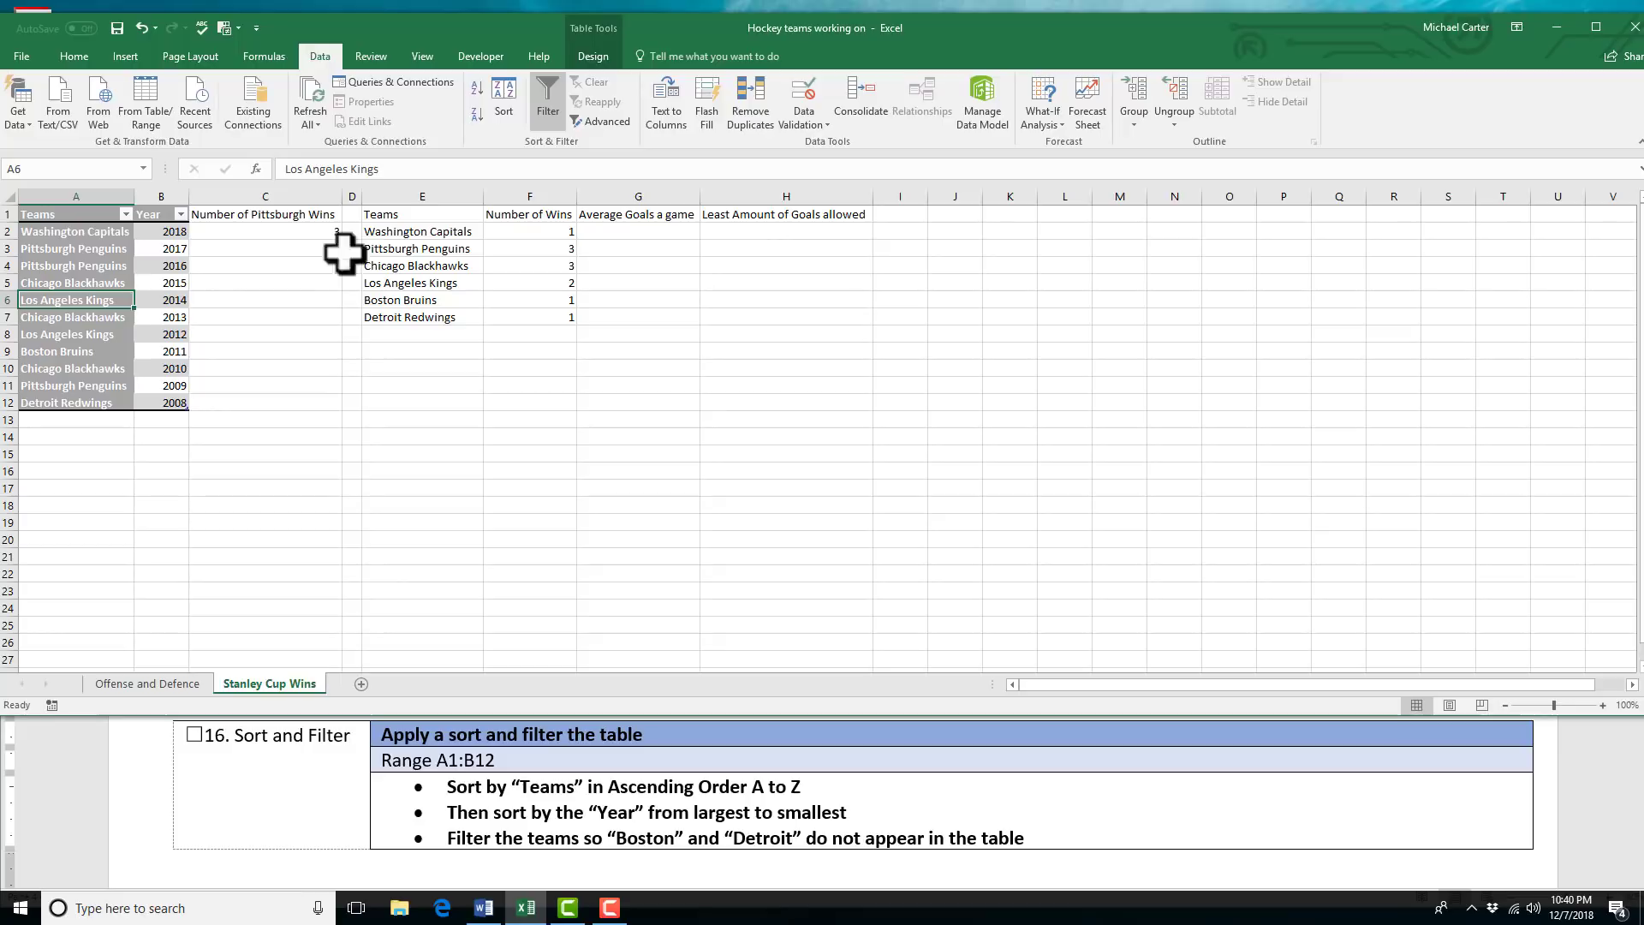
left_click(508, 109)
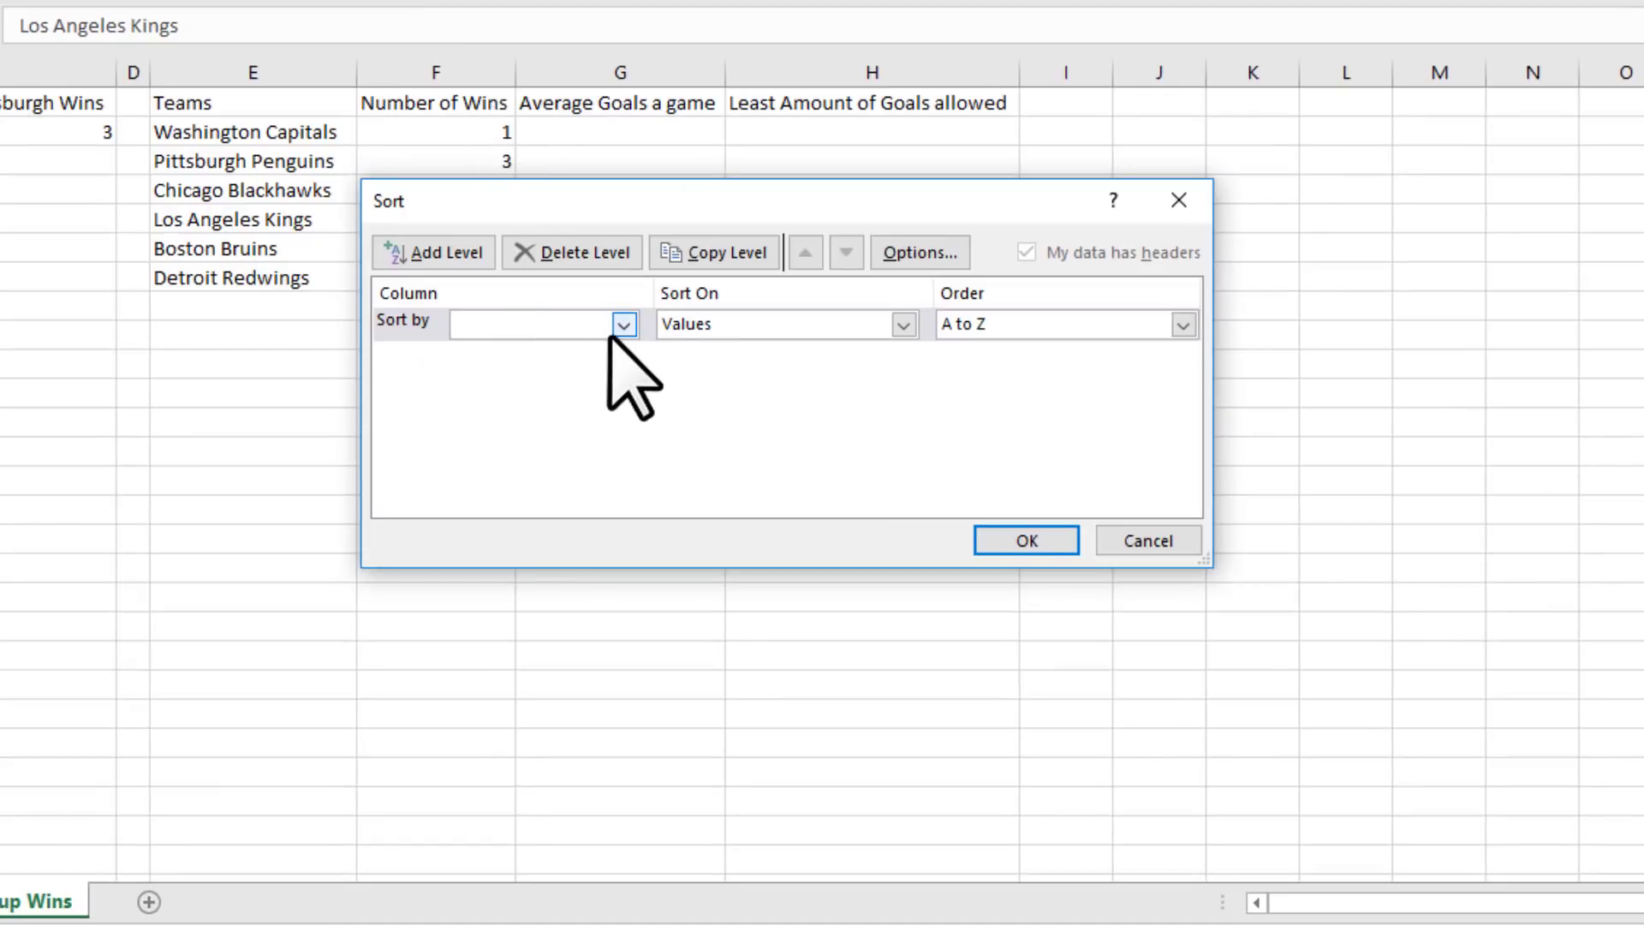
left_click(622, 329)
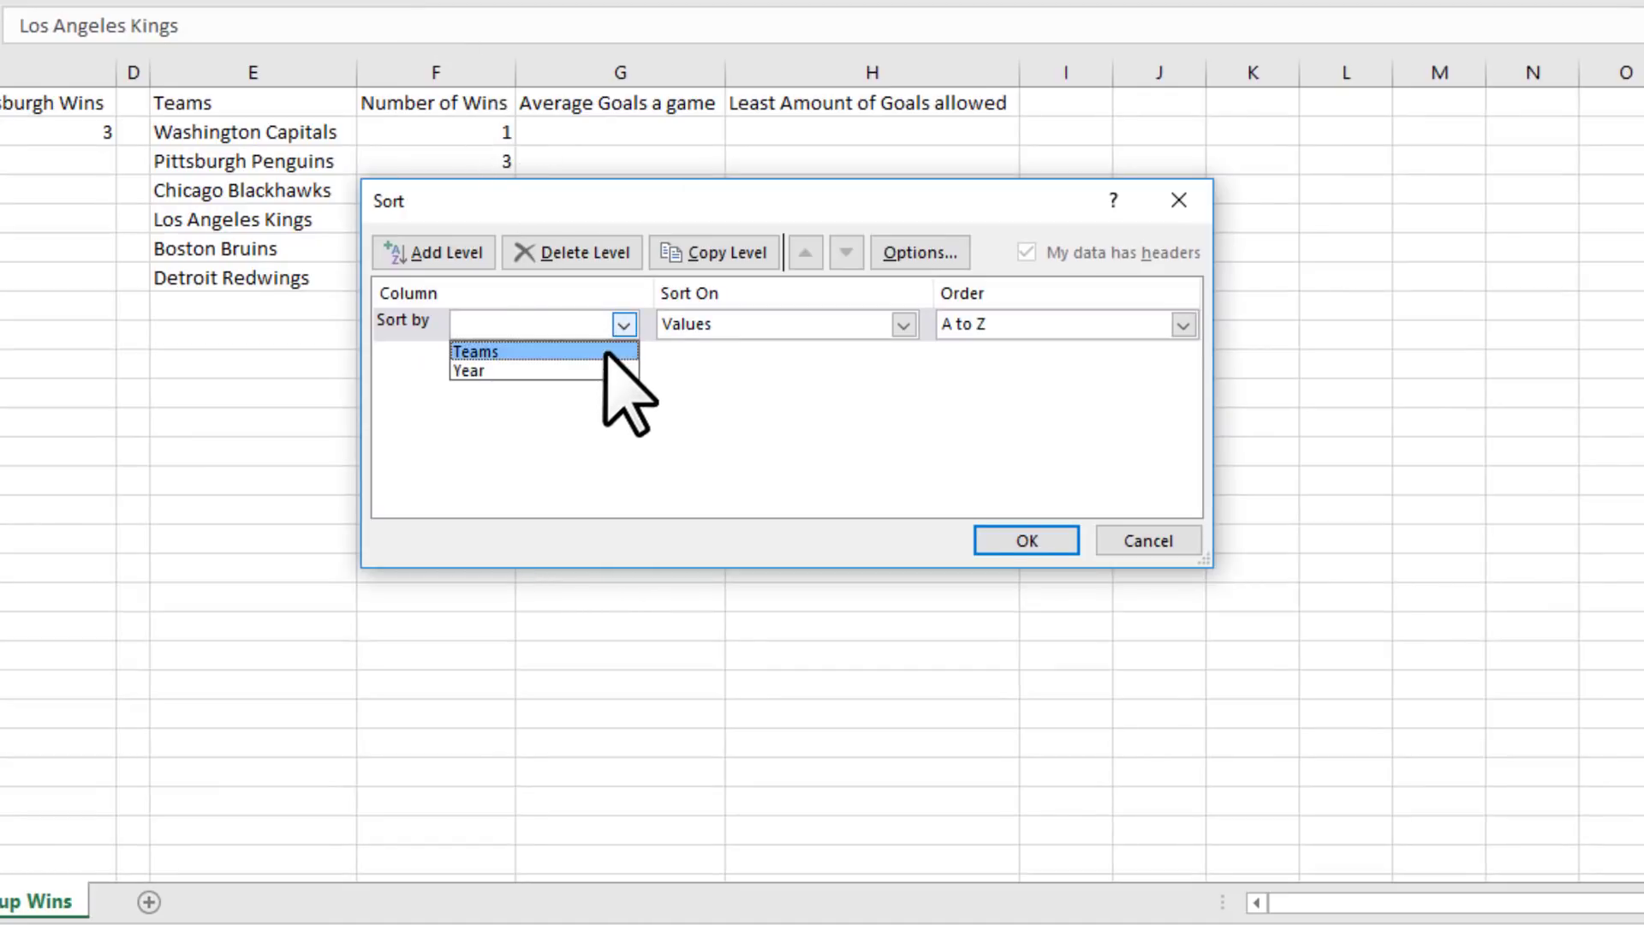
left_click(600, 350)
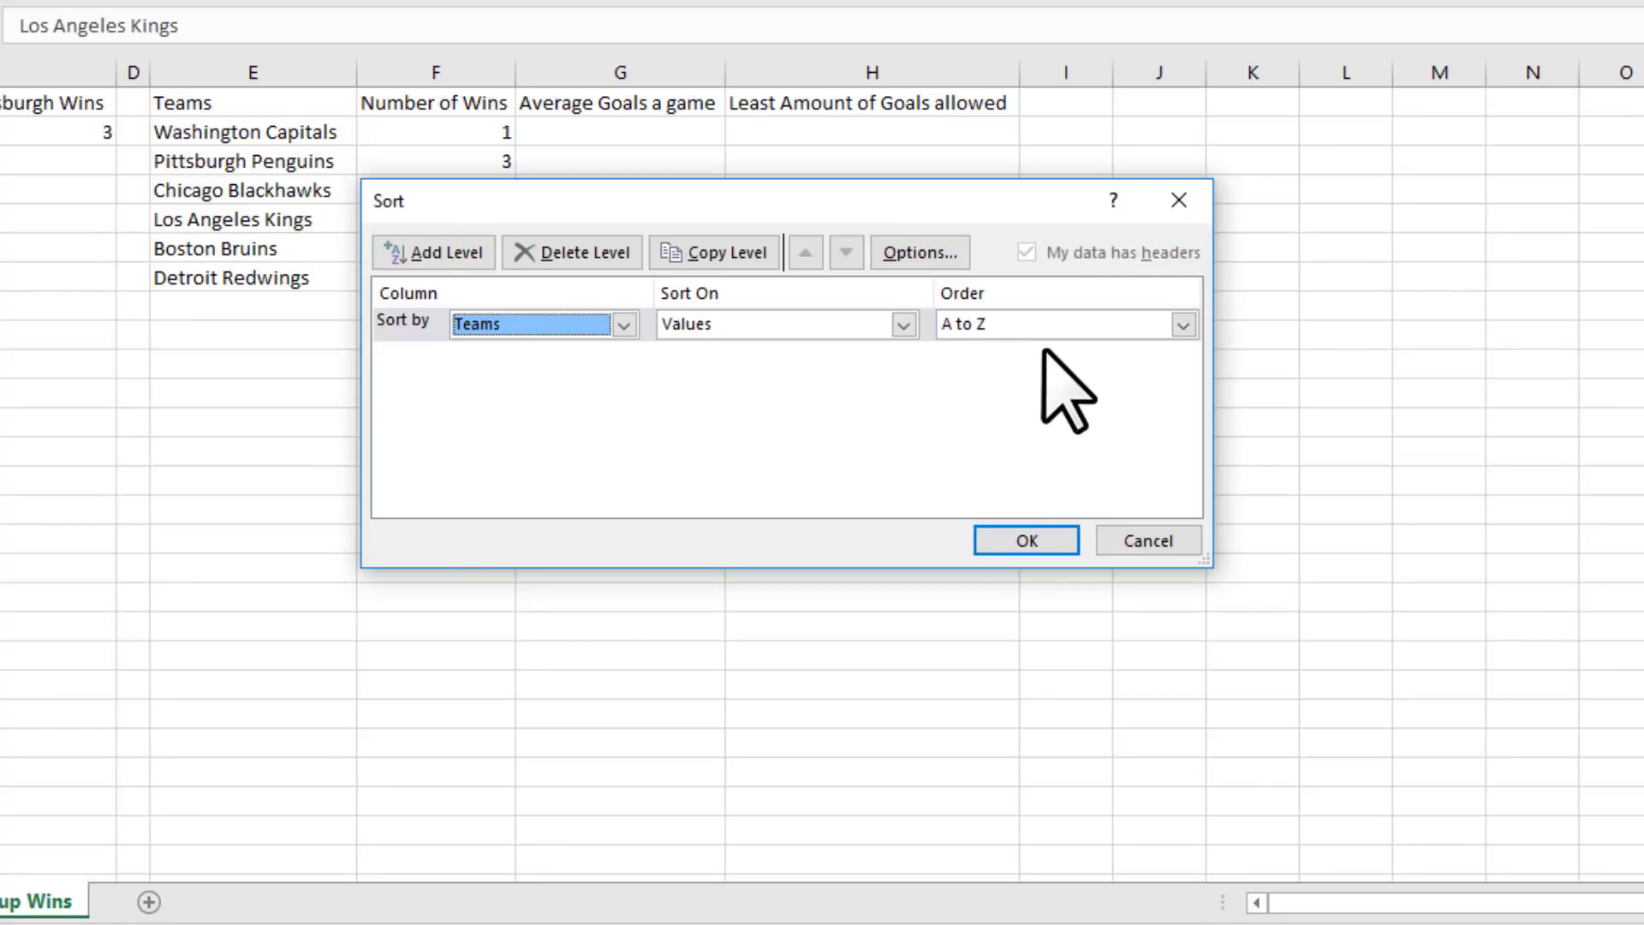
Add a second sort level by Year, Largest to Smallest, and apply the sort to the table.
left_click(463, 249)
left_click(624, 358)
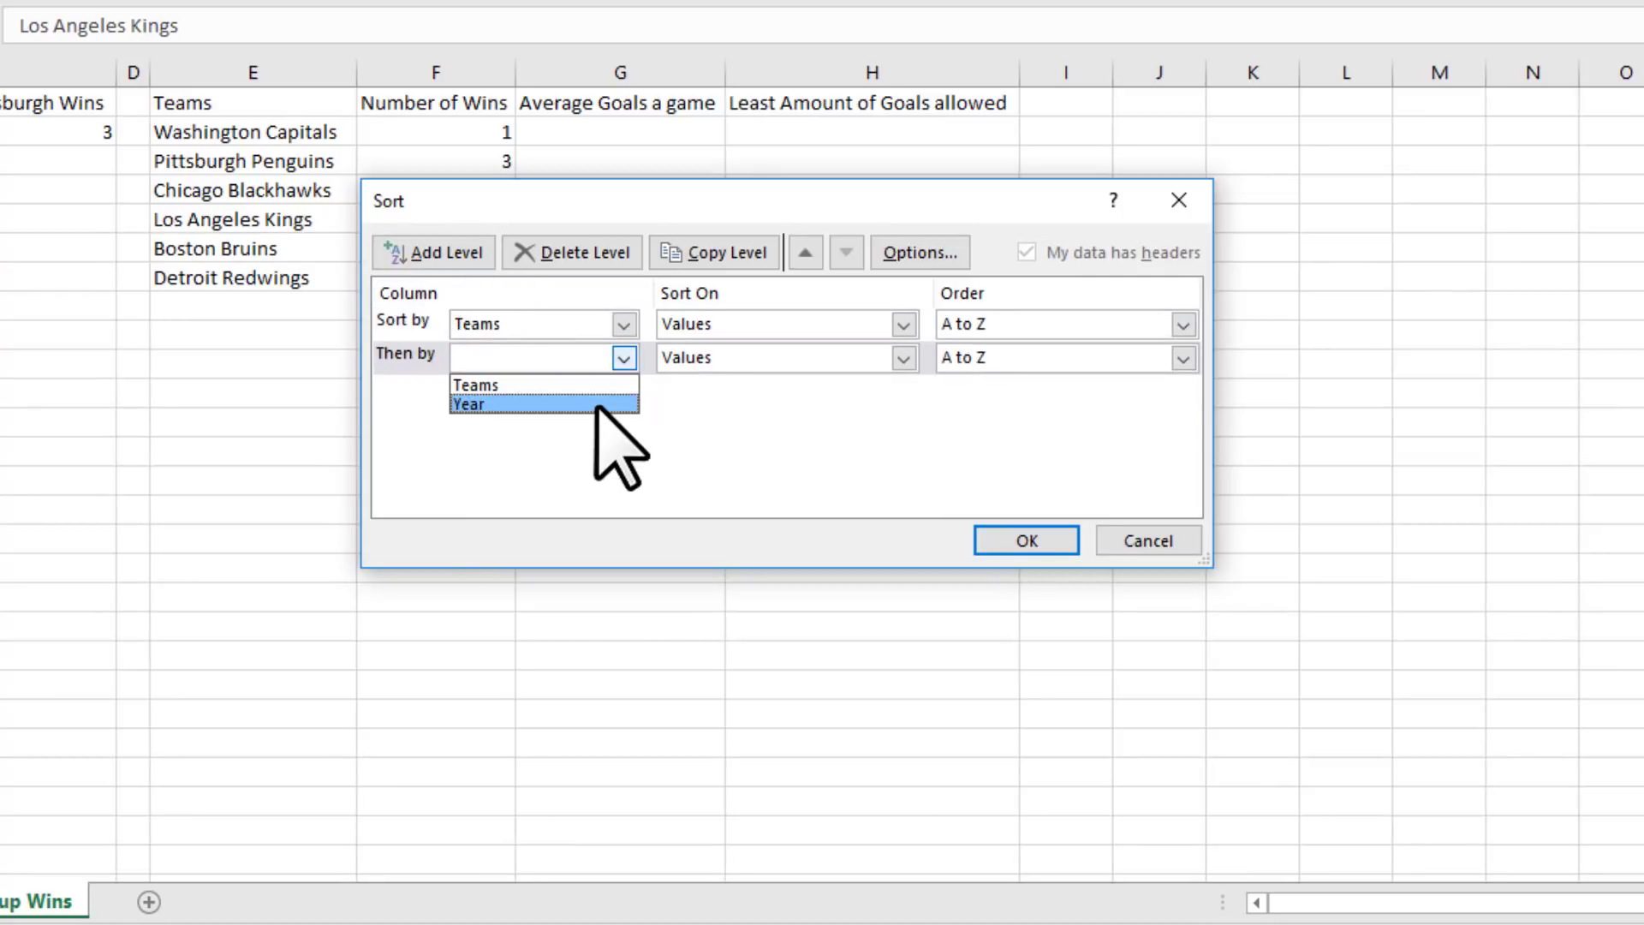
left_click(597, 405)
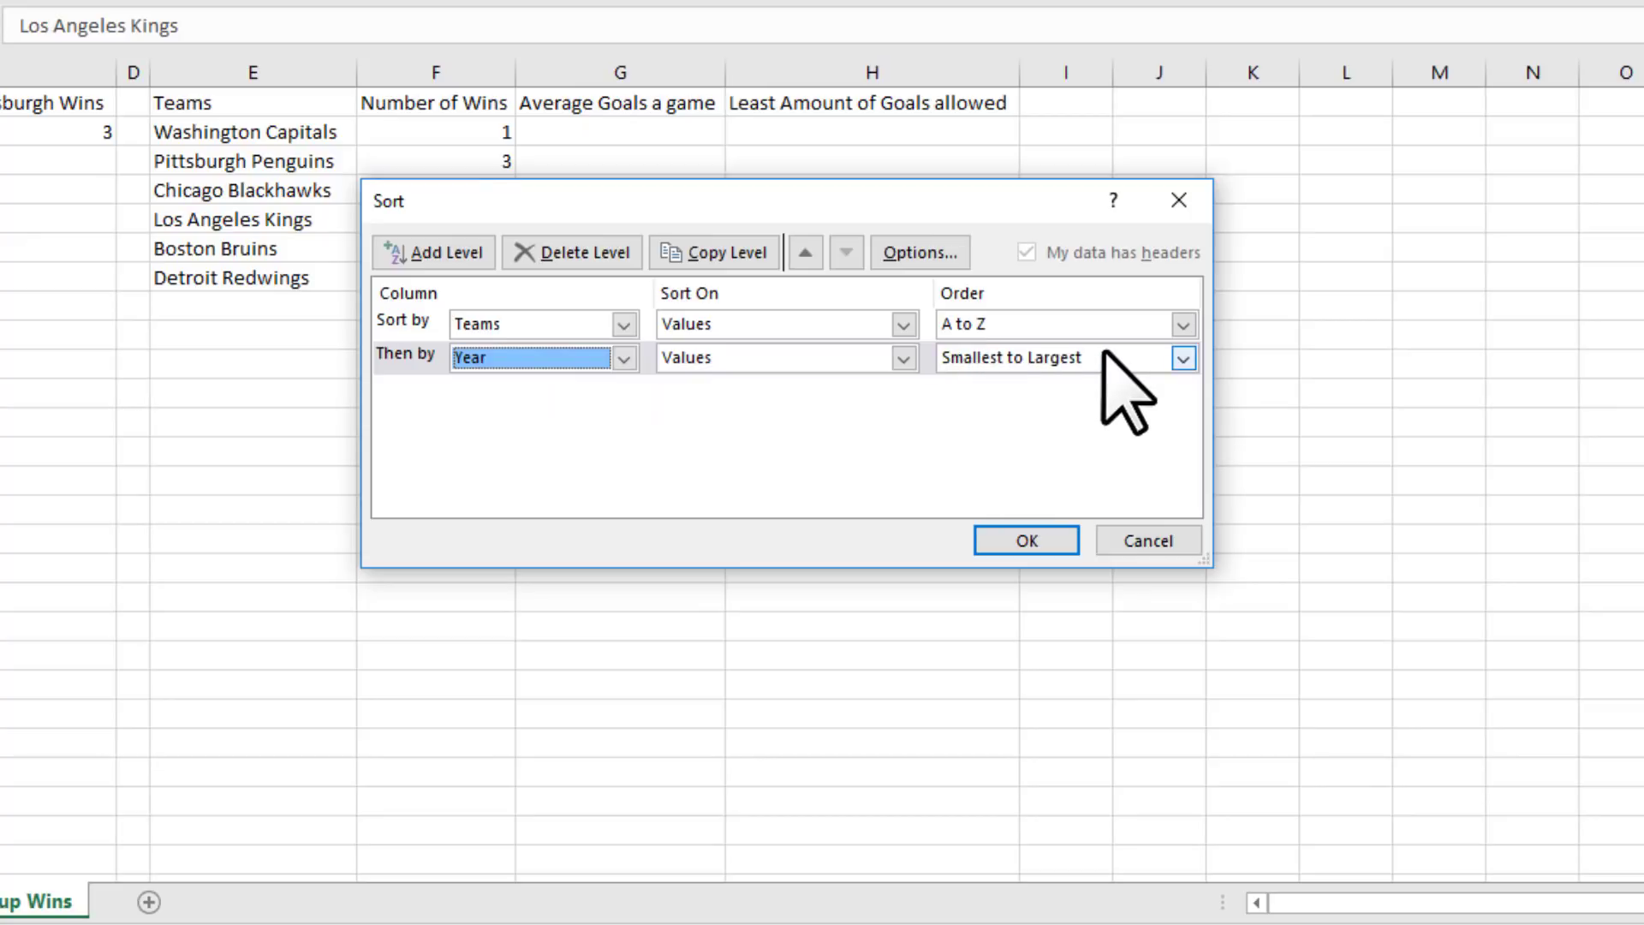
left_click(1183, 358)
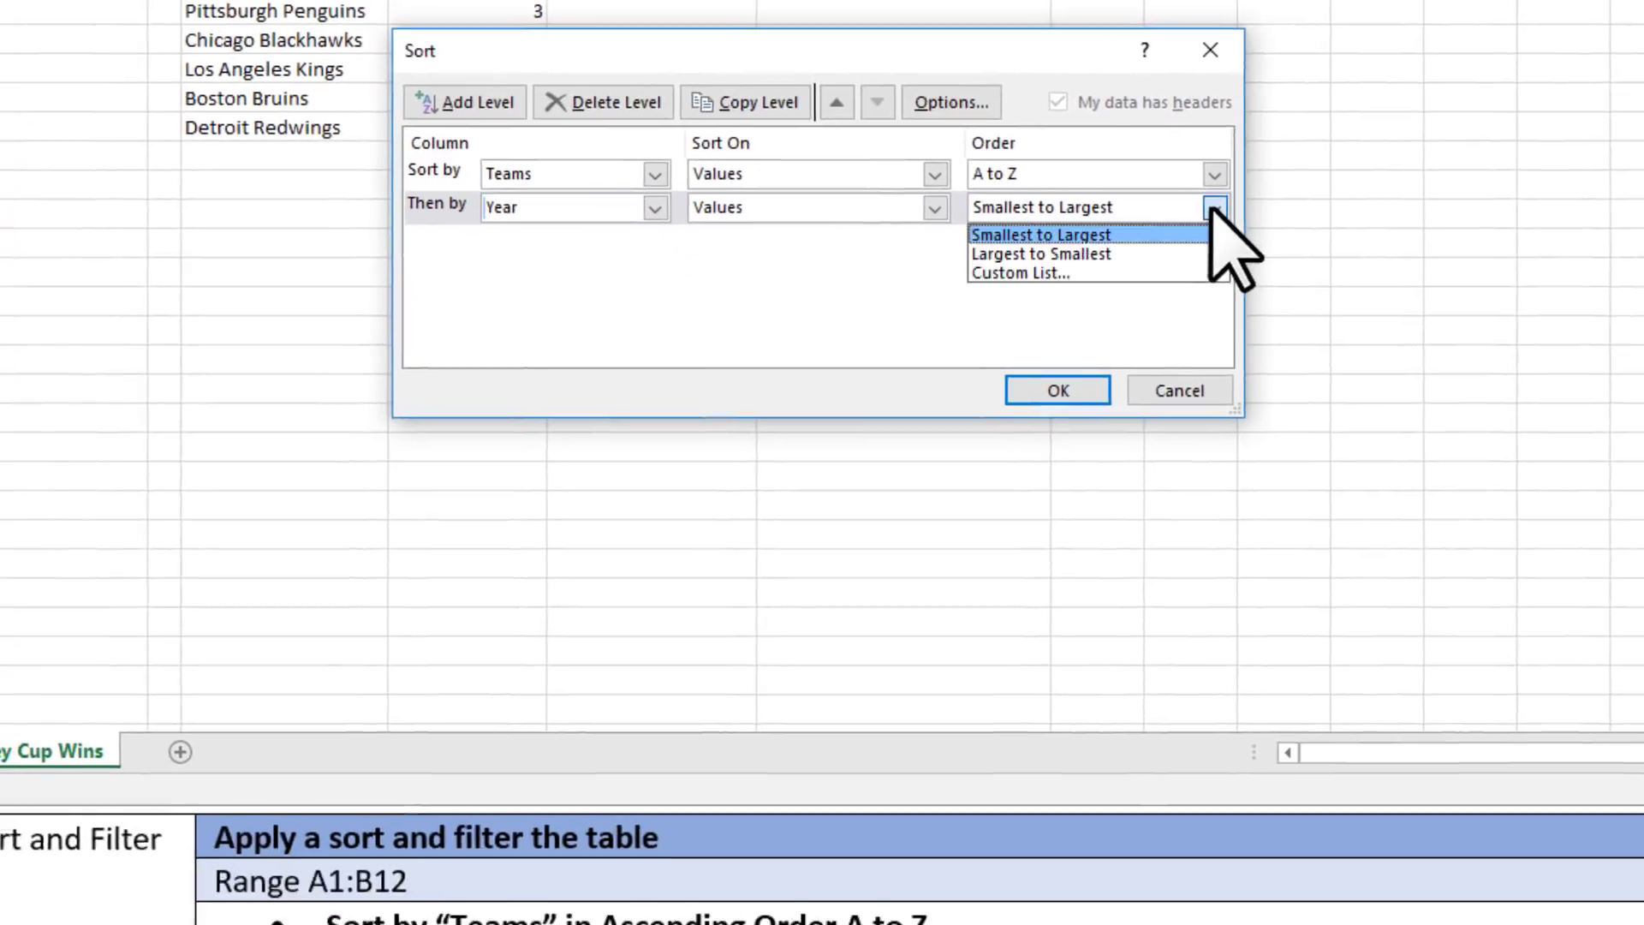
left_click(1156, 253)
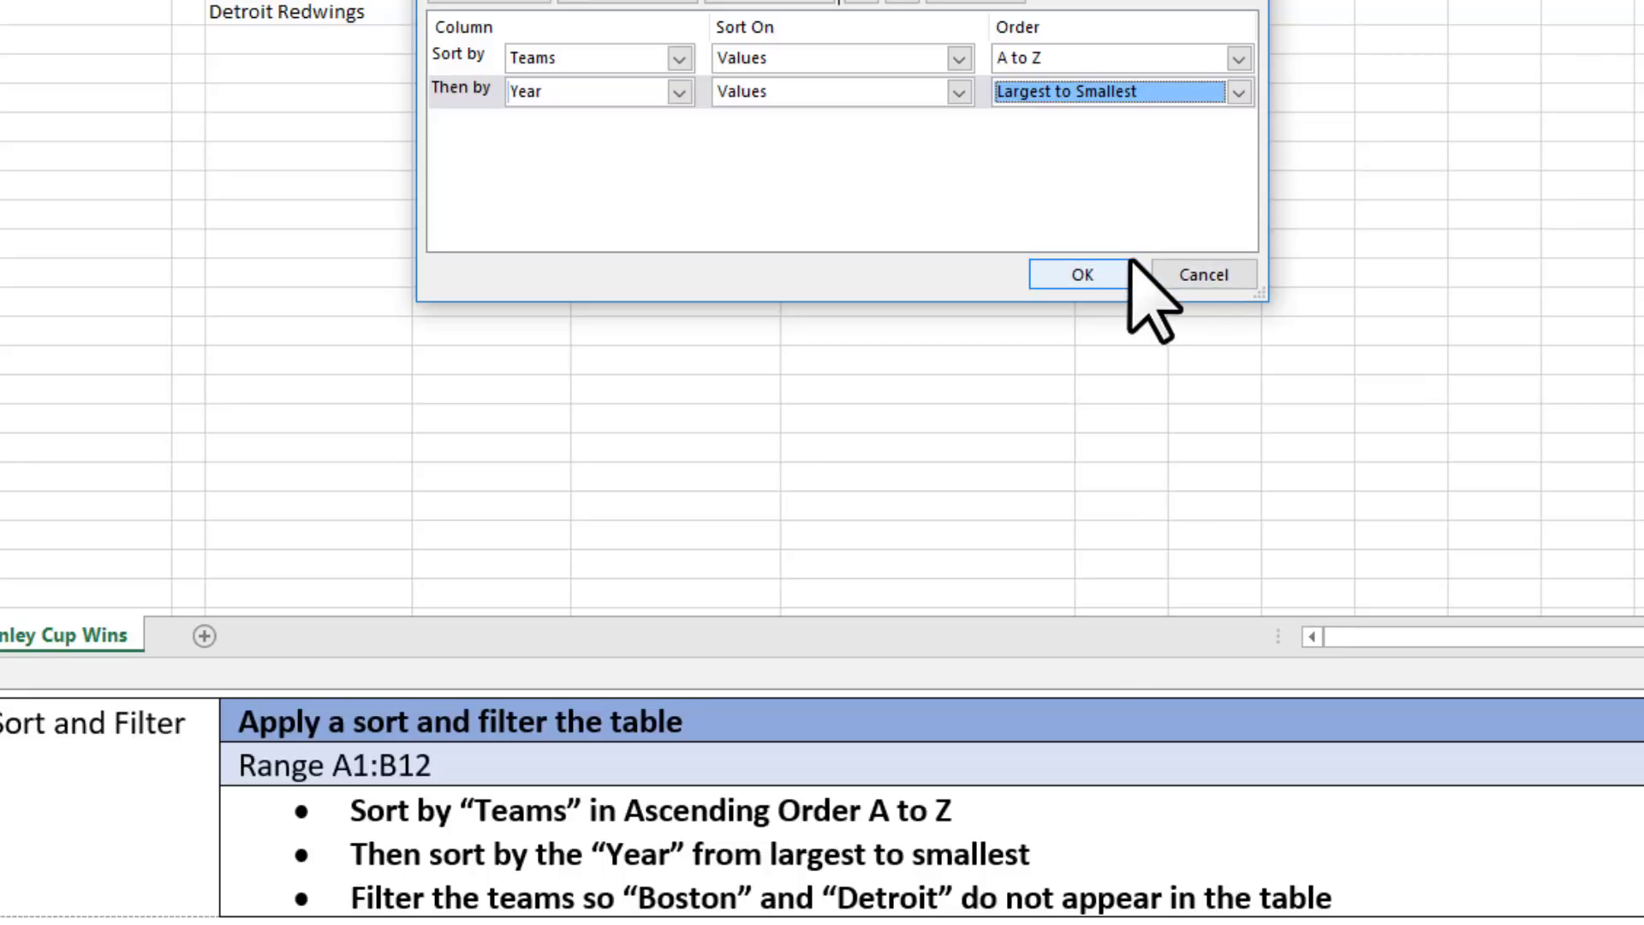
left_click(1094, 279)
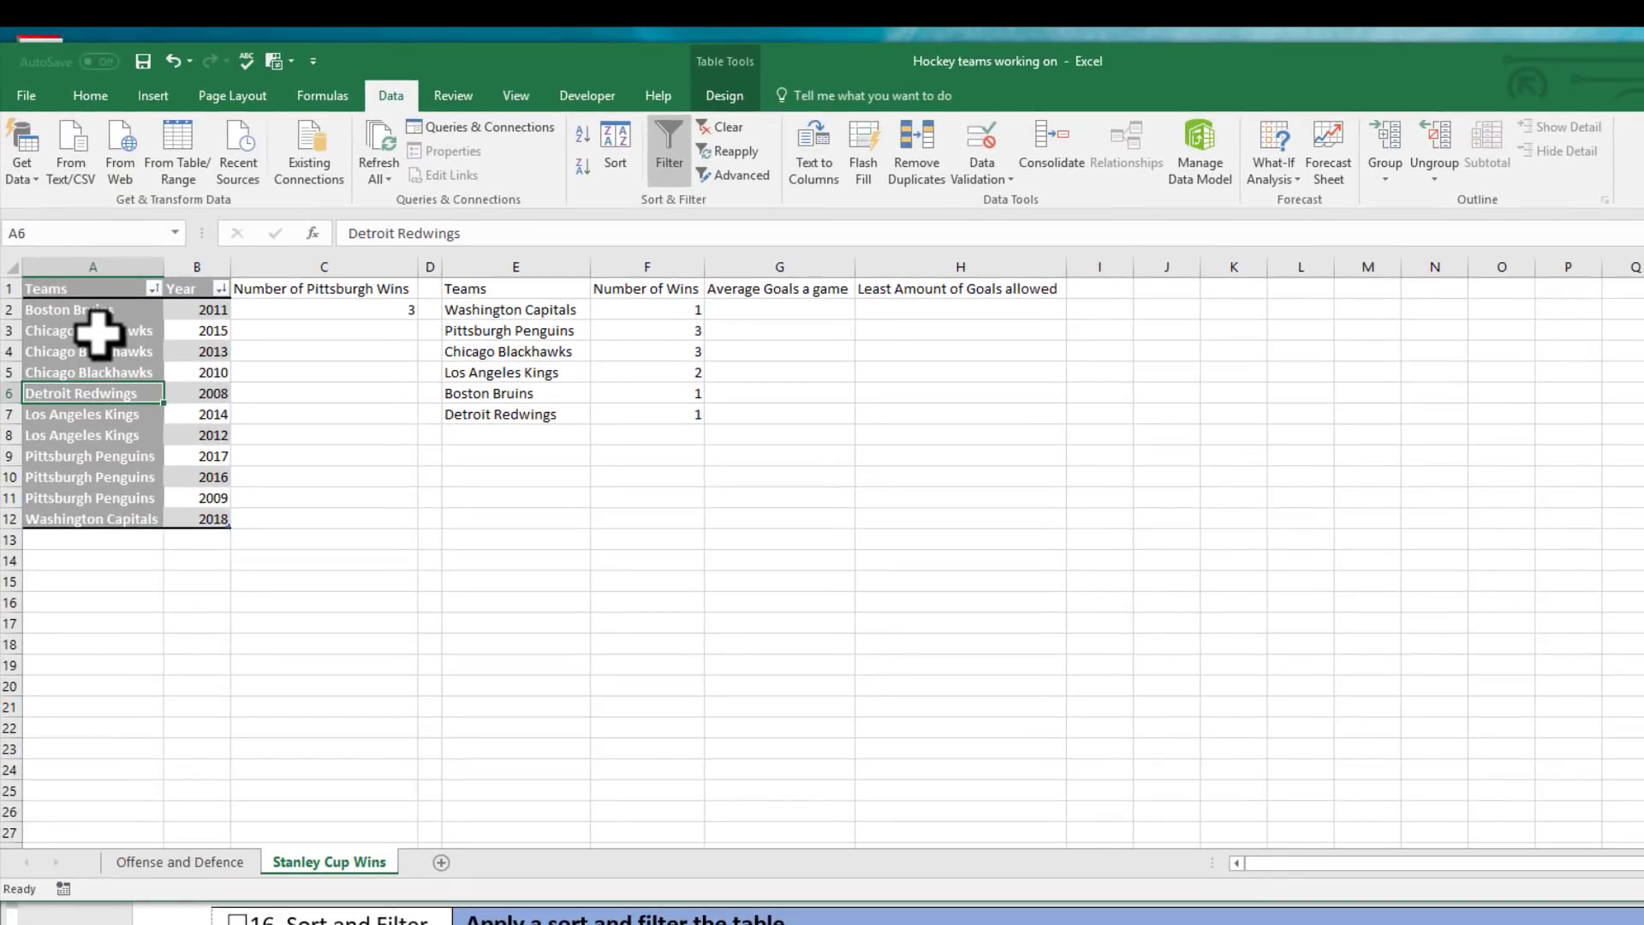
Filter the table's Teams column to exclude Boston Bruins and Detroit Redwings.
left_click(154, 288)
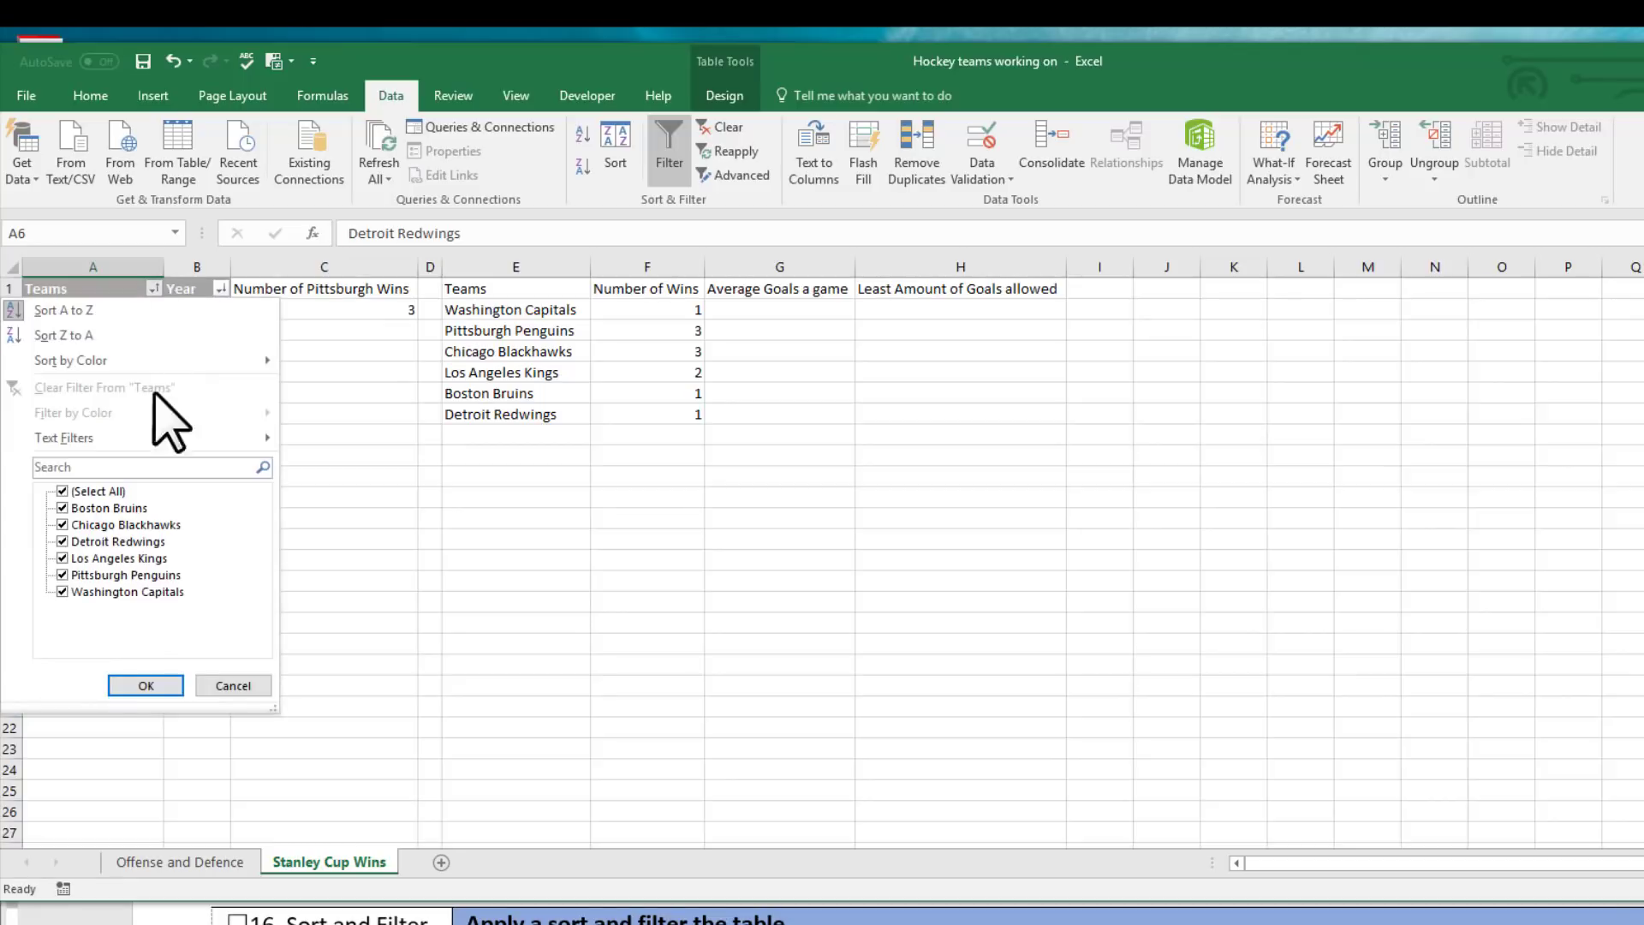
left_click(63, 509)
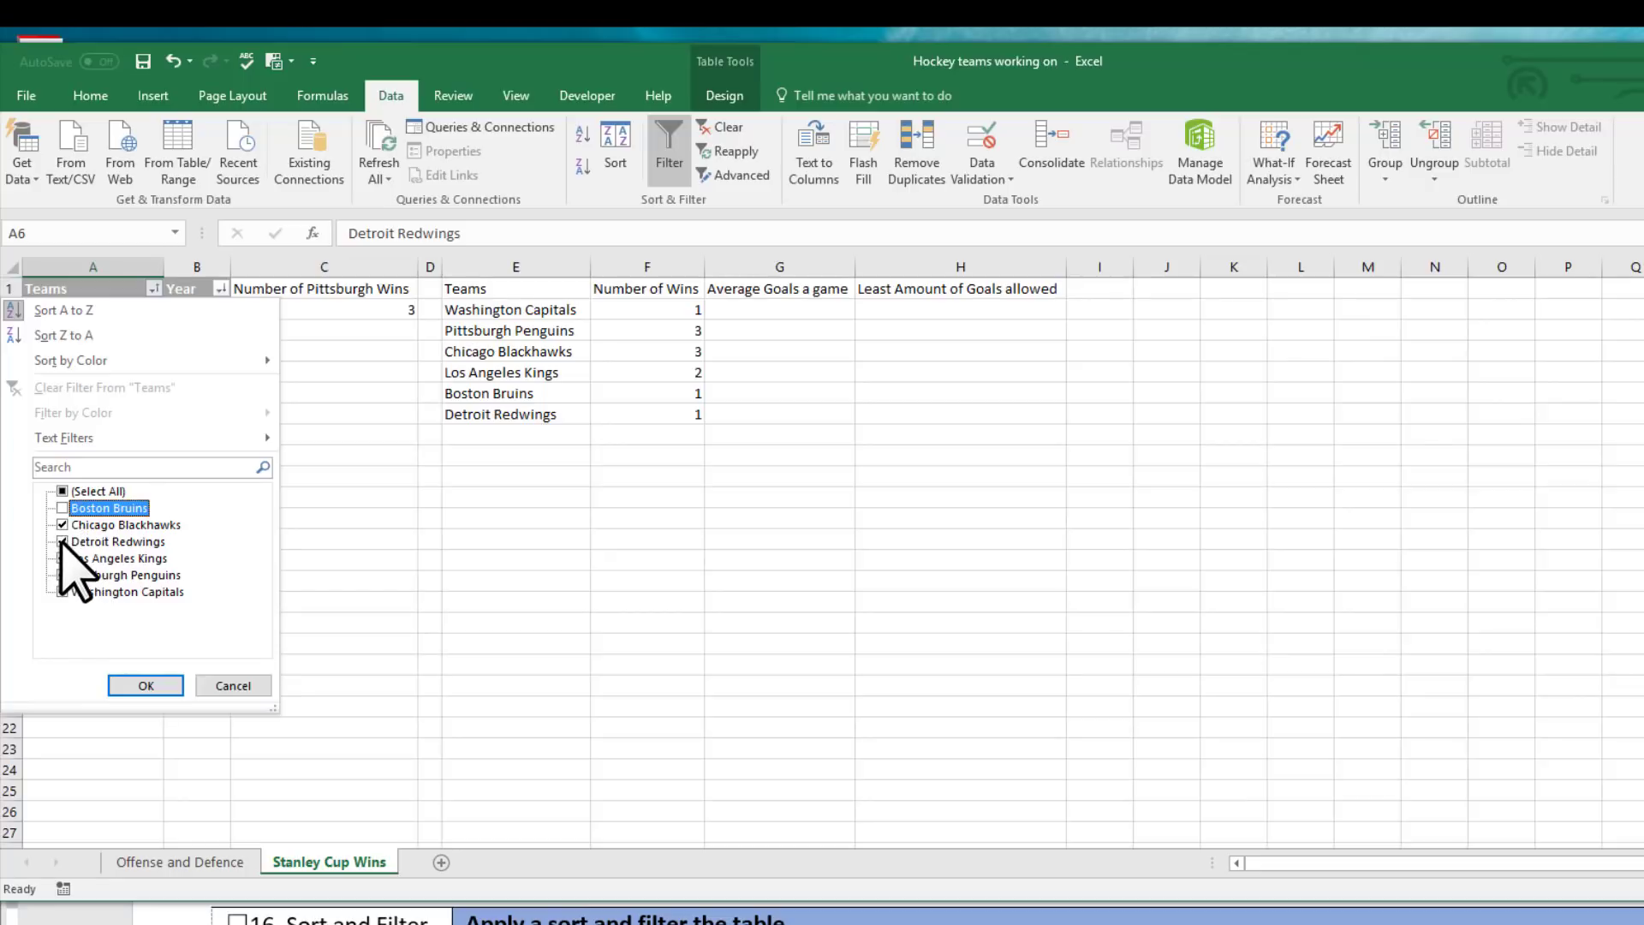
left_click(63, 541)
left_click(147, 685)
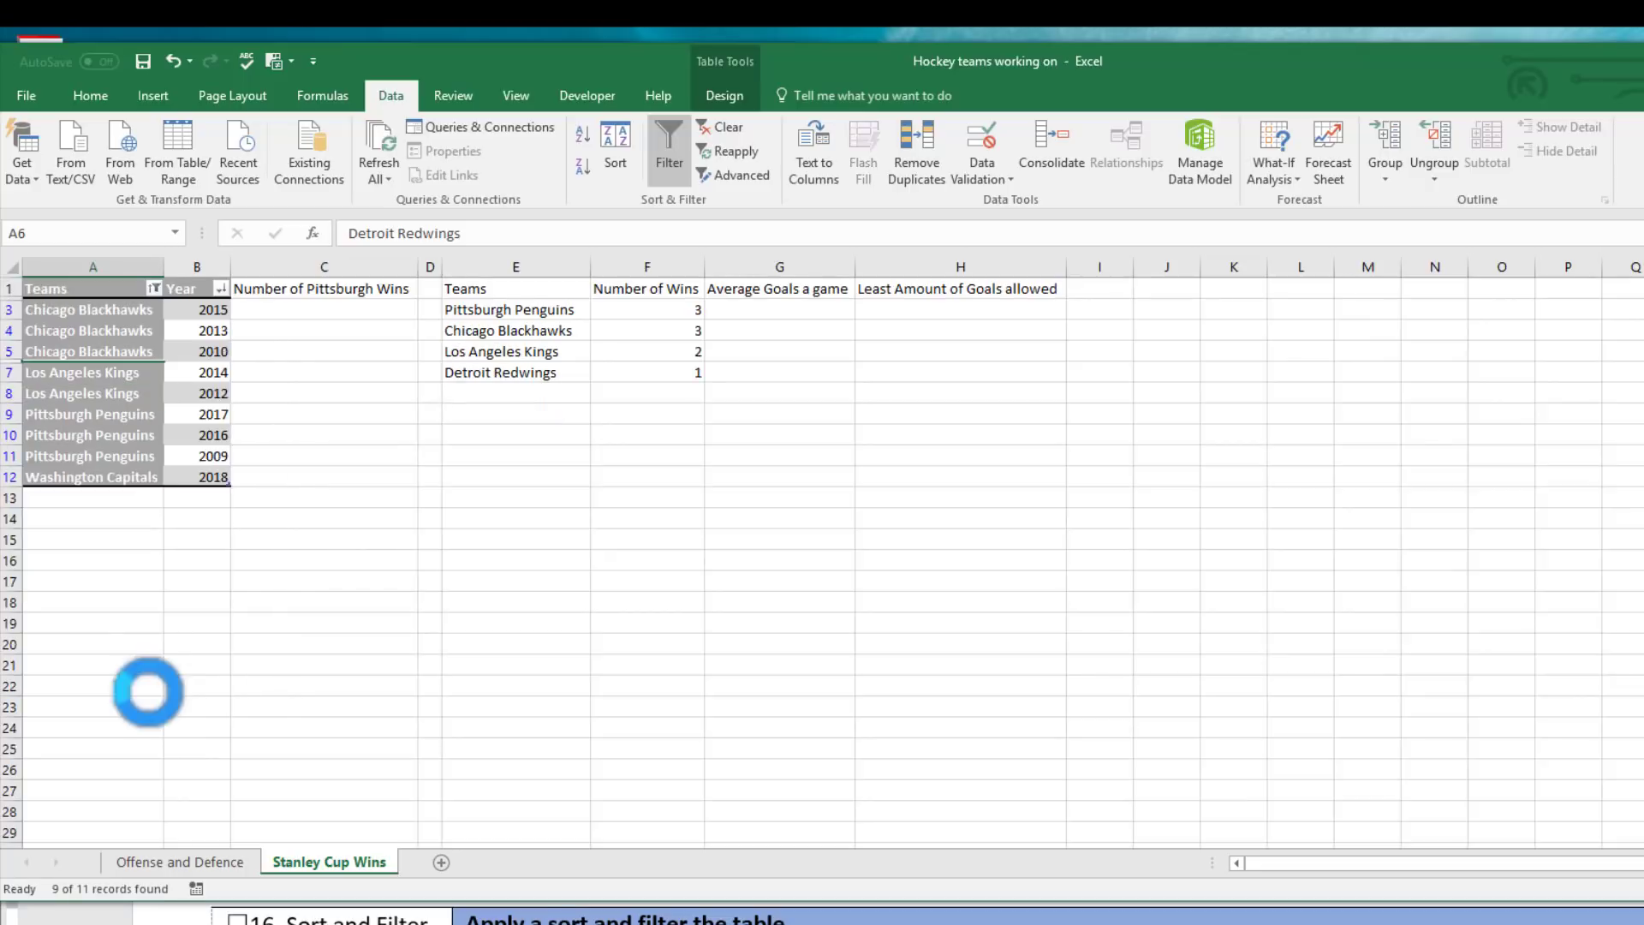
left_click(137, 520)
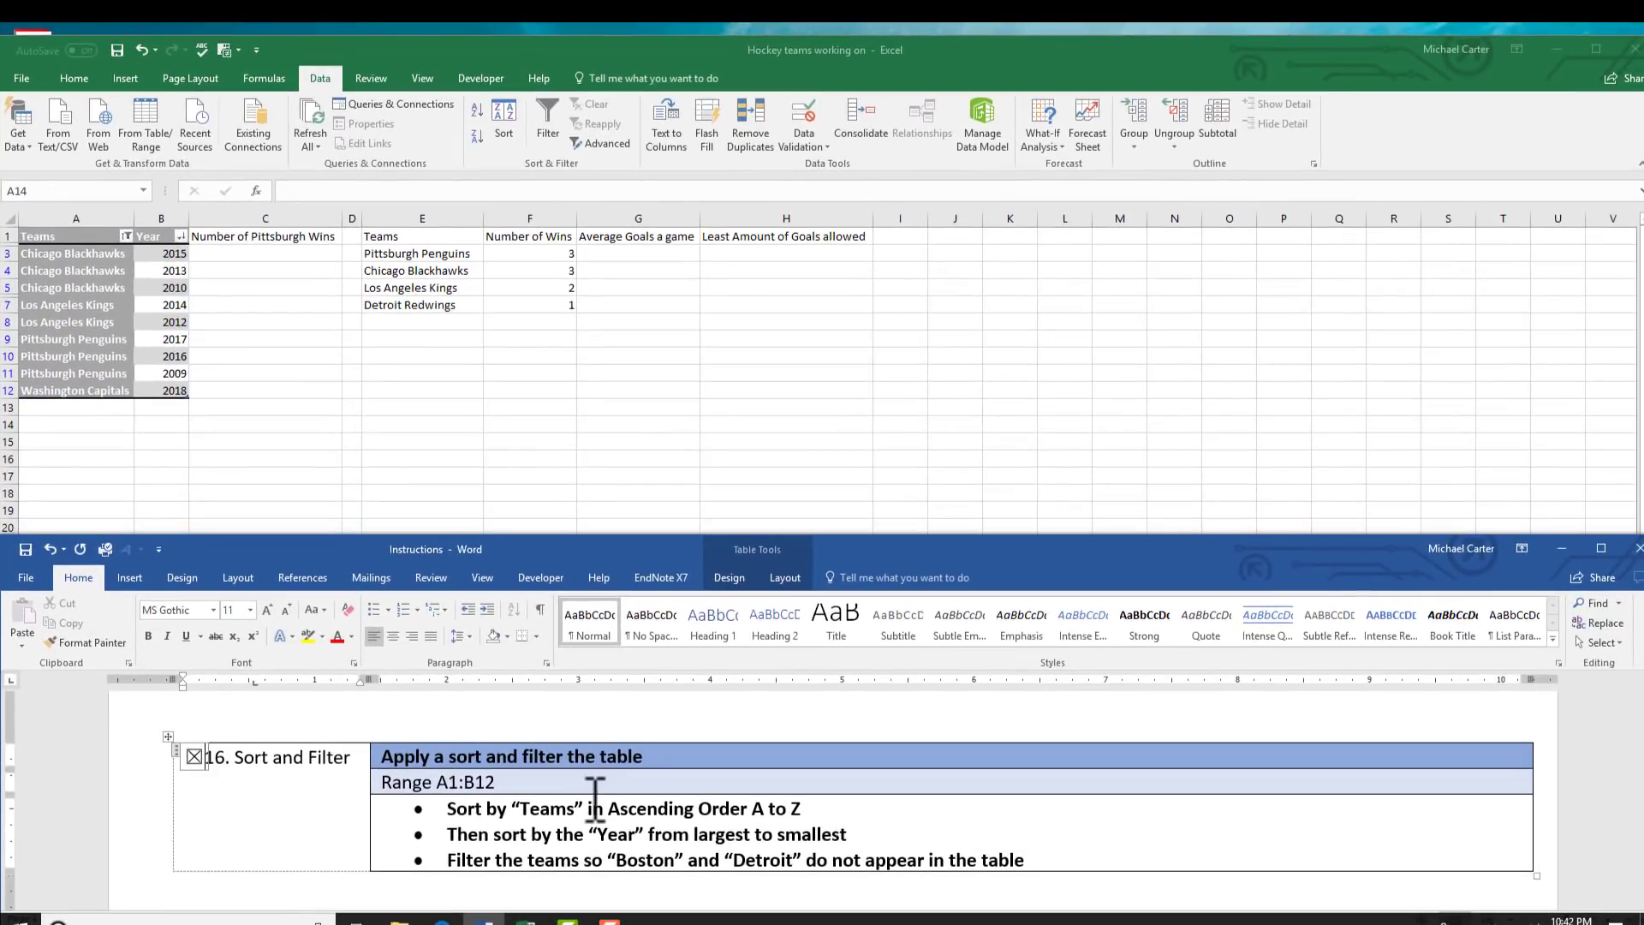
Insert a 3-D Pie chart in Excel from the Teams and Number of Wins data in range E1:F7.
scroll(587, 797, "down", 5)
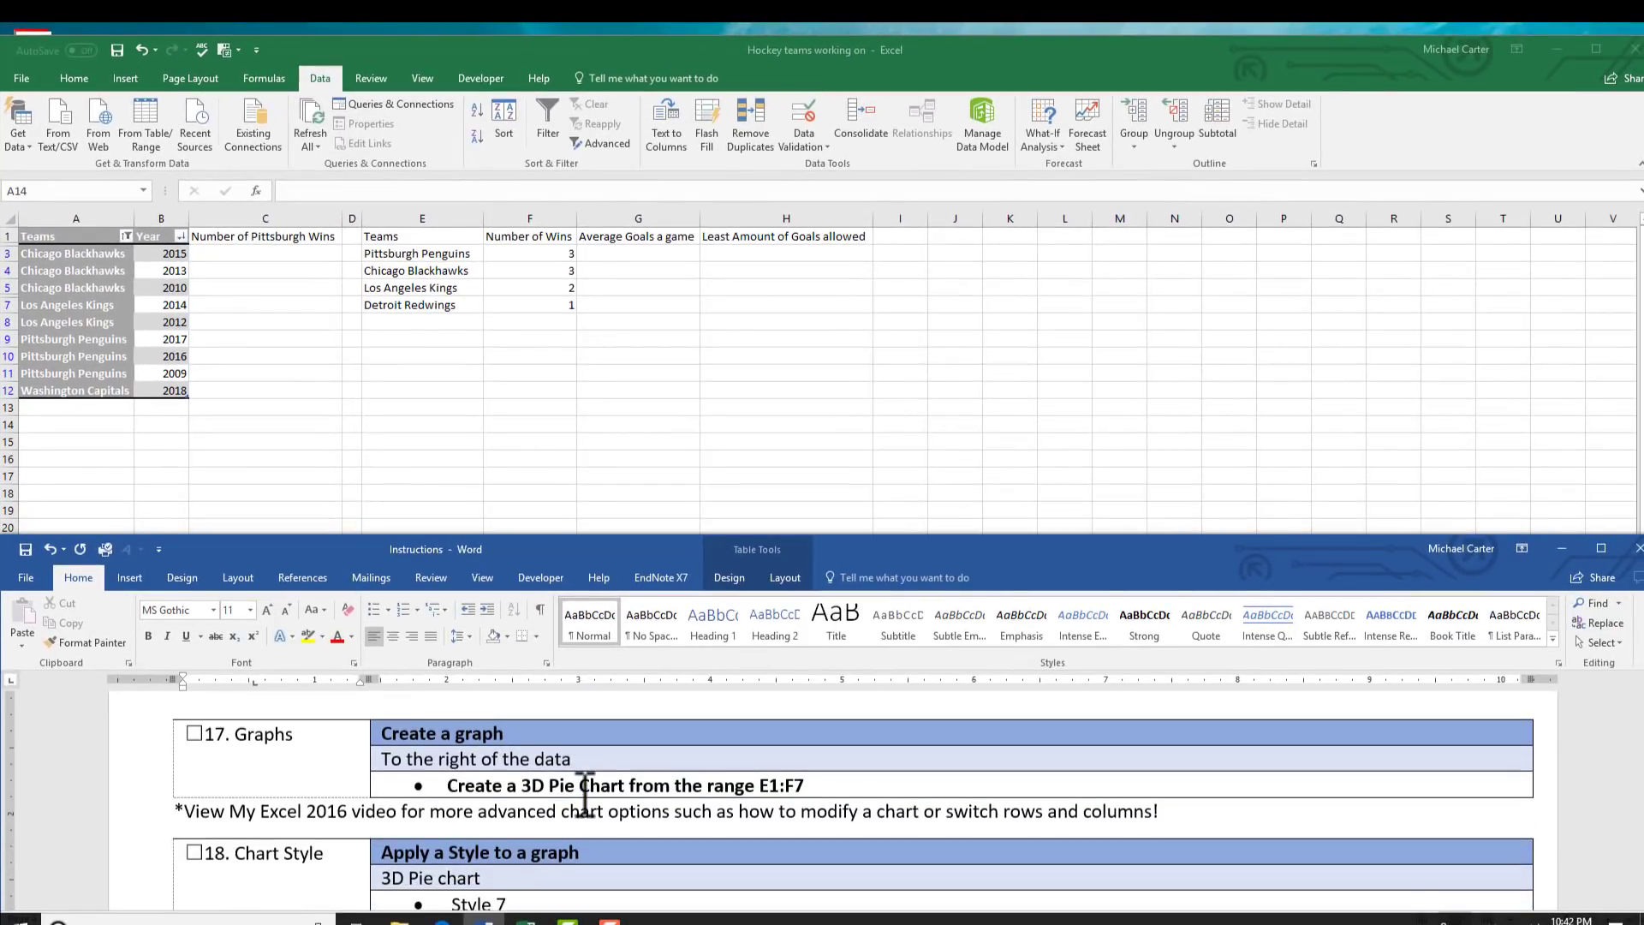
scroll(585, 796, "up", 2)
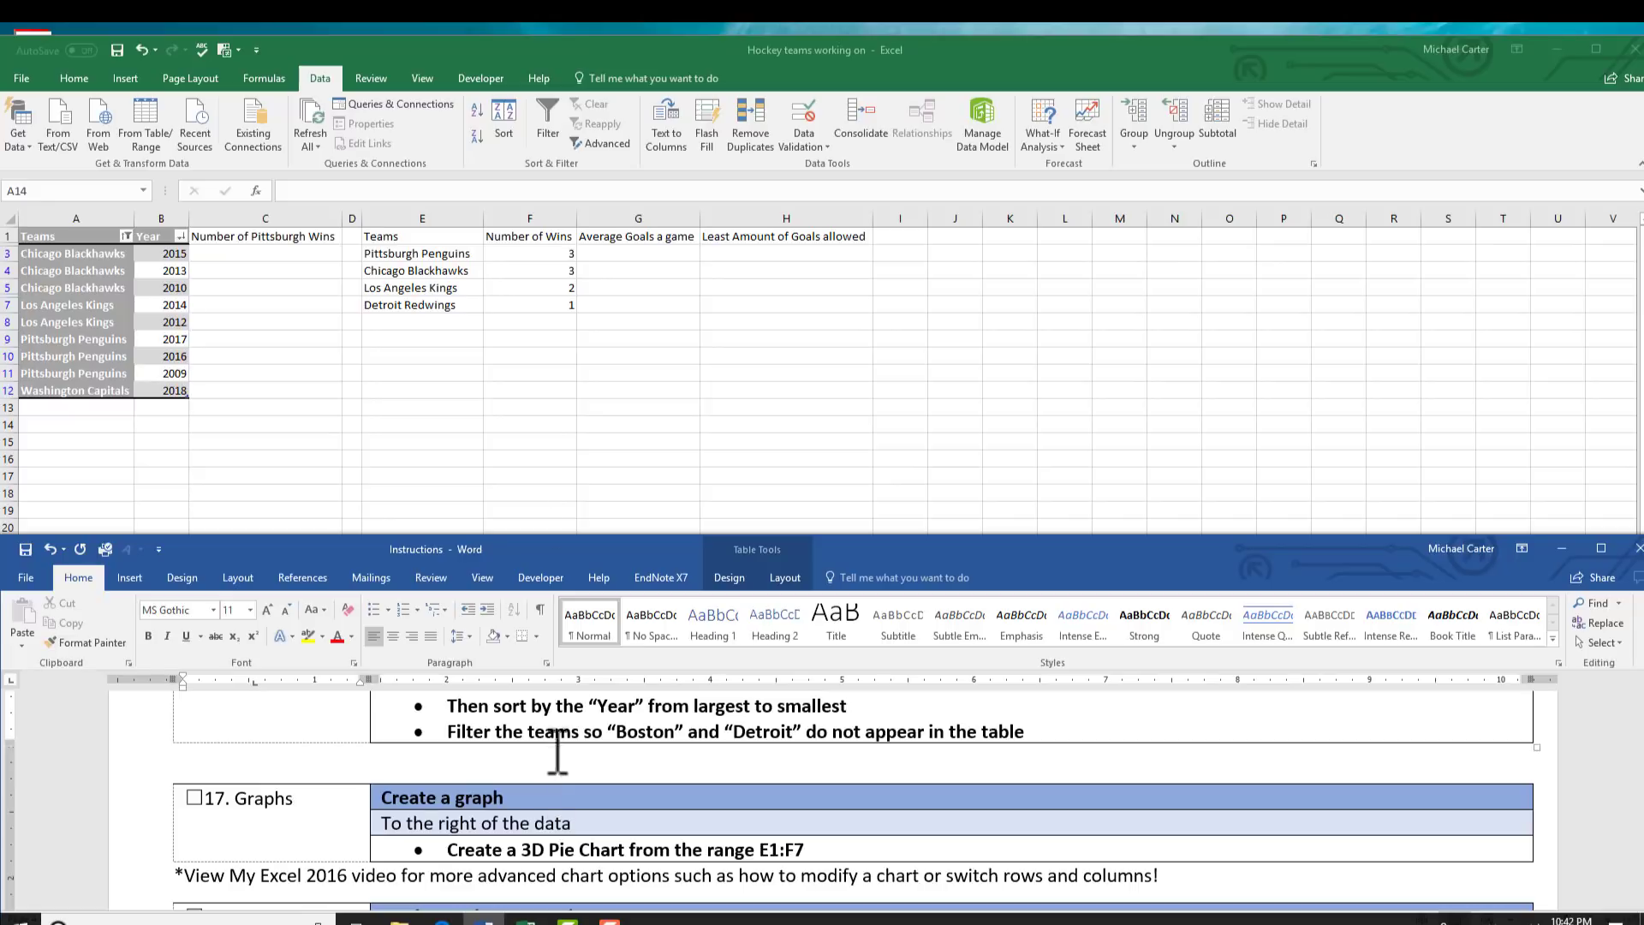
left_click(444, 250)
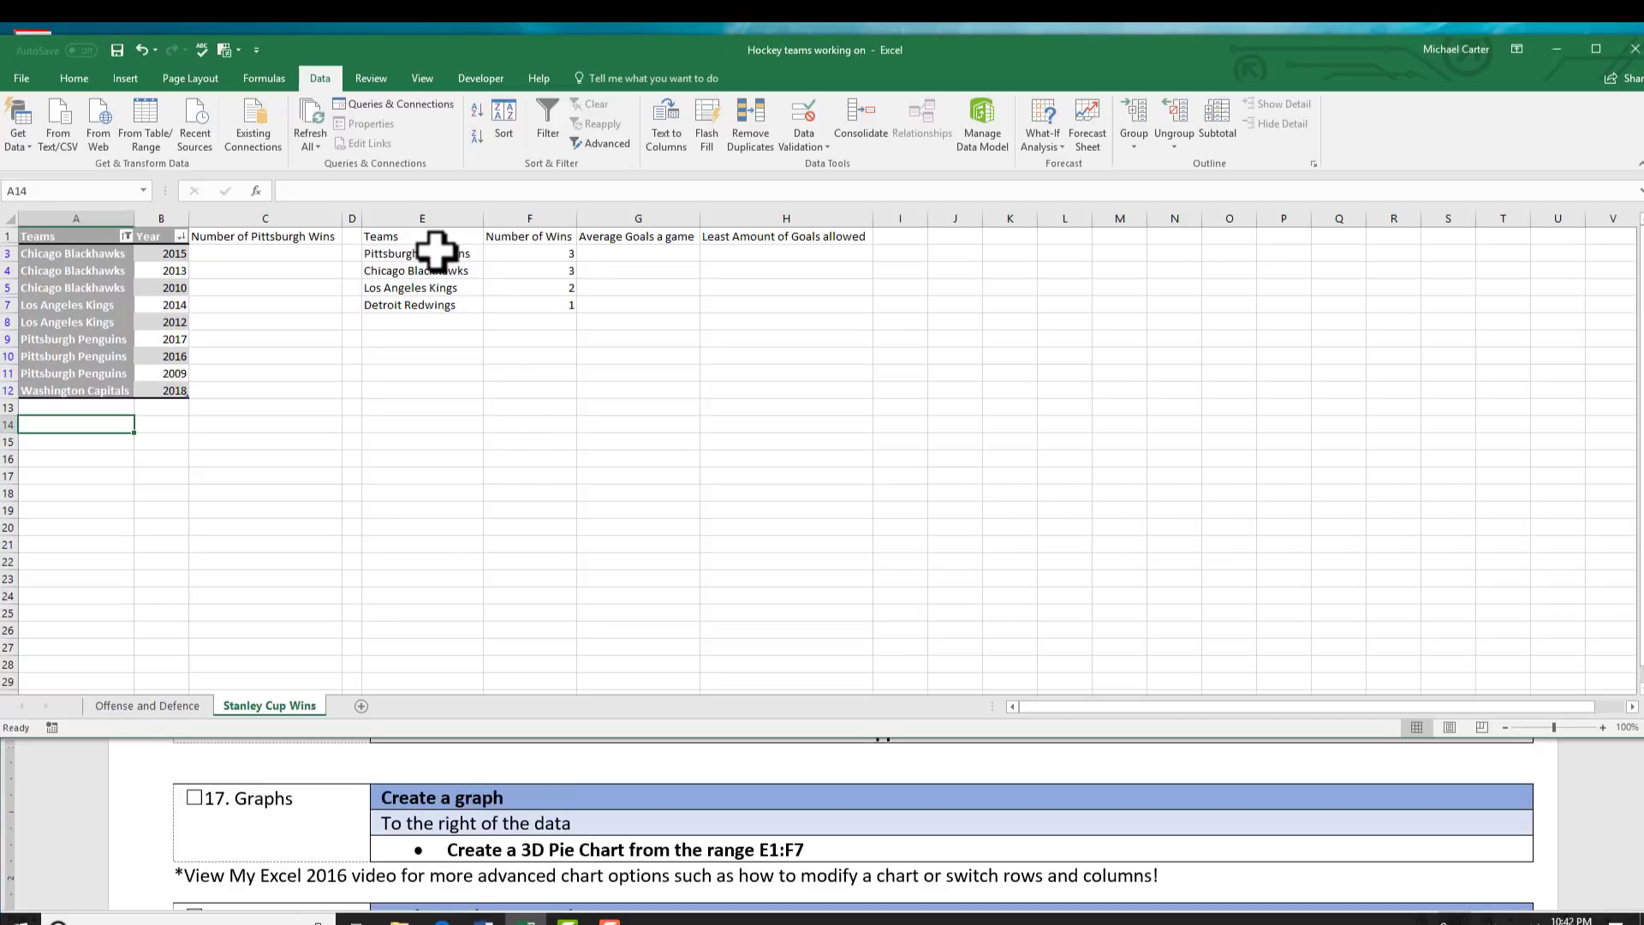
left_click(437, 253)
left_click(433, 243)
left_click_drag(433, 243, 512, 301)
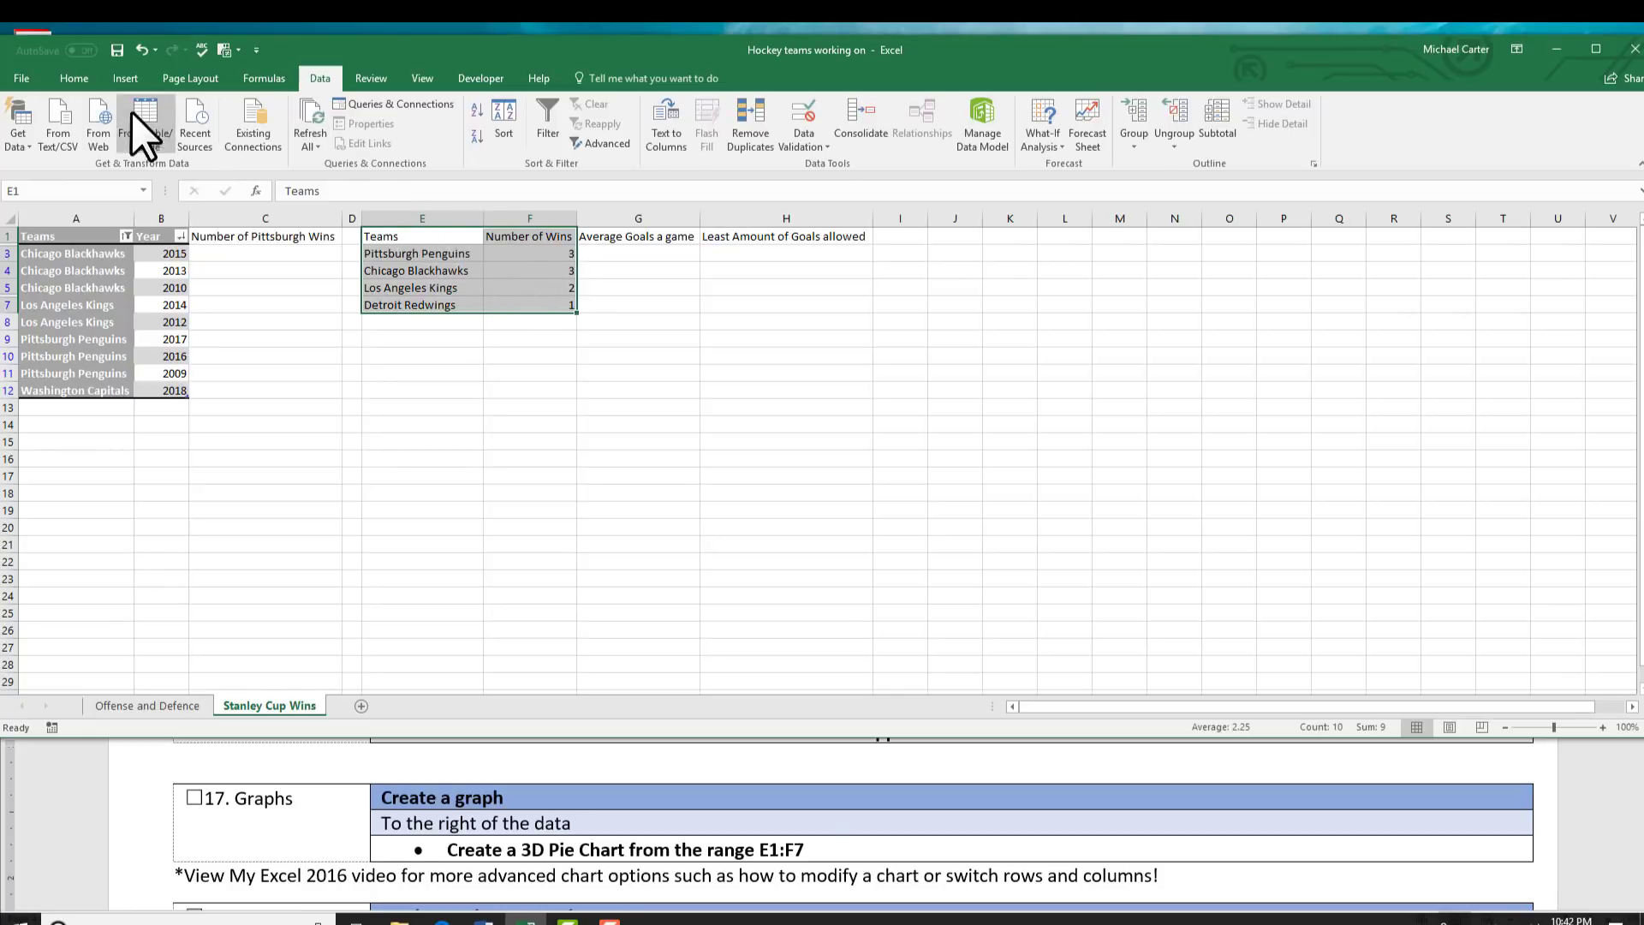
left_click(126, 79)
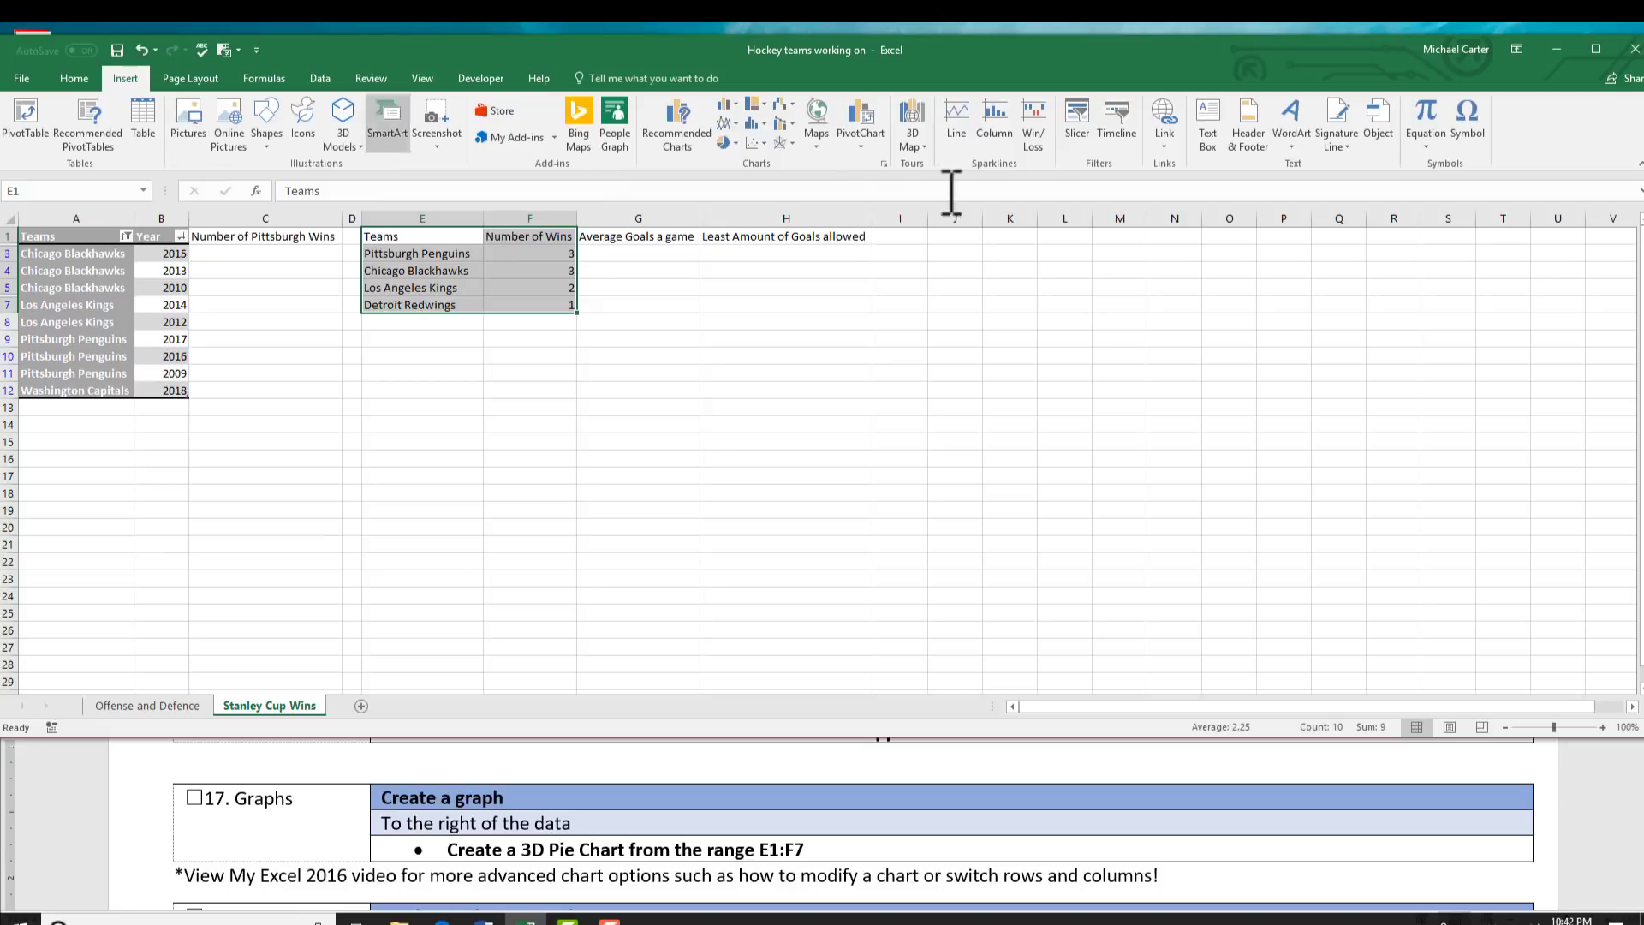
left_click(738, 144)
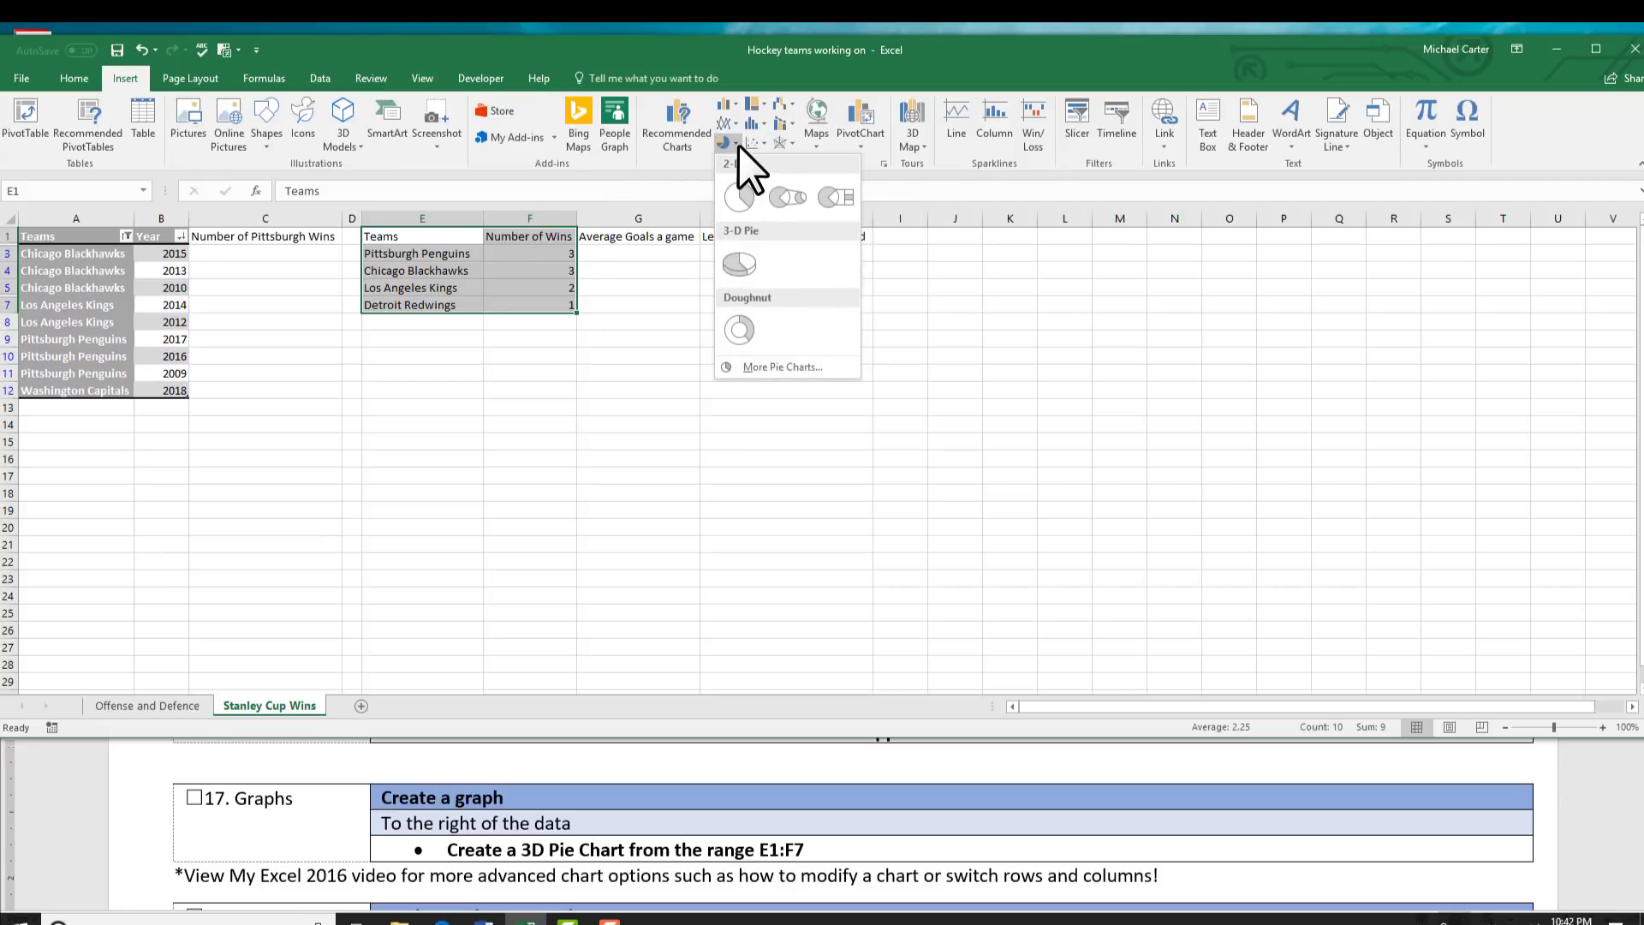
left_click(745, 267)
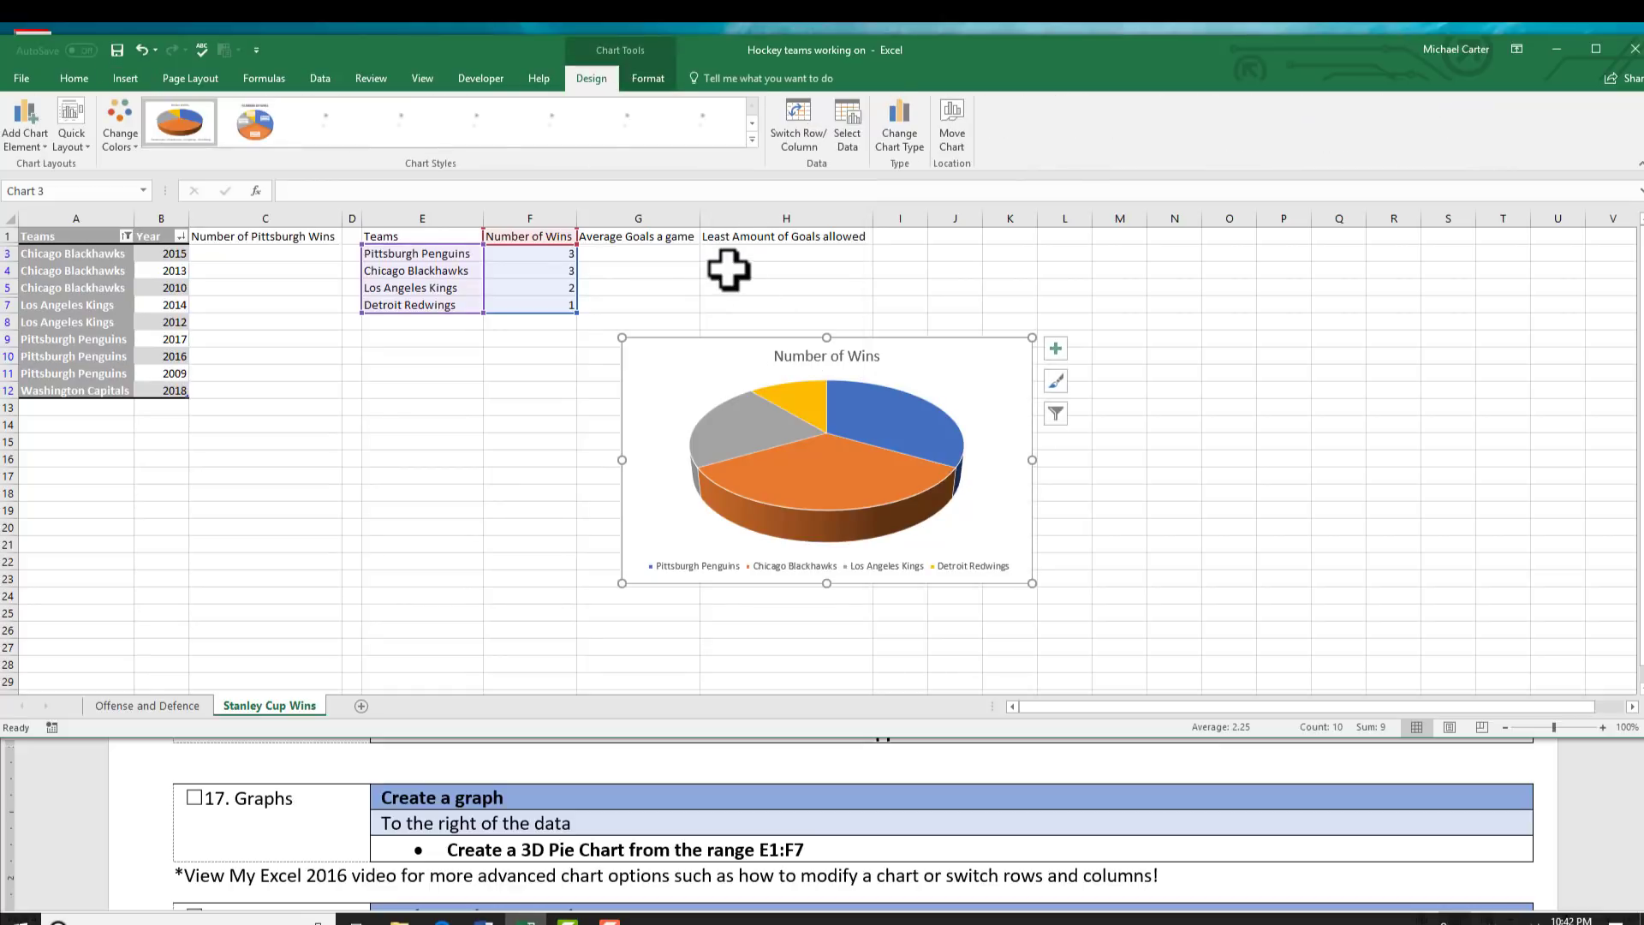
Move the pie chart to the right of the data, starting at column I, and check off task 17 Graphs in the Word instructions.
left_click(503, 477)
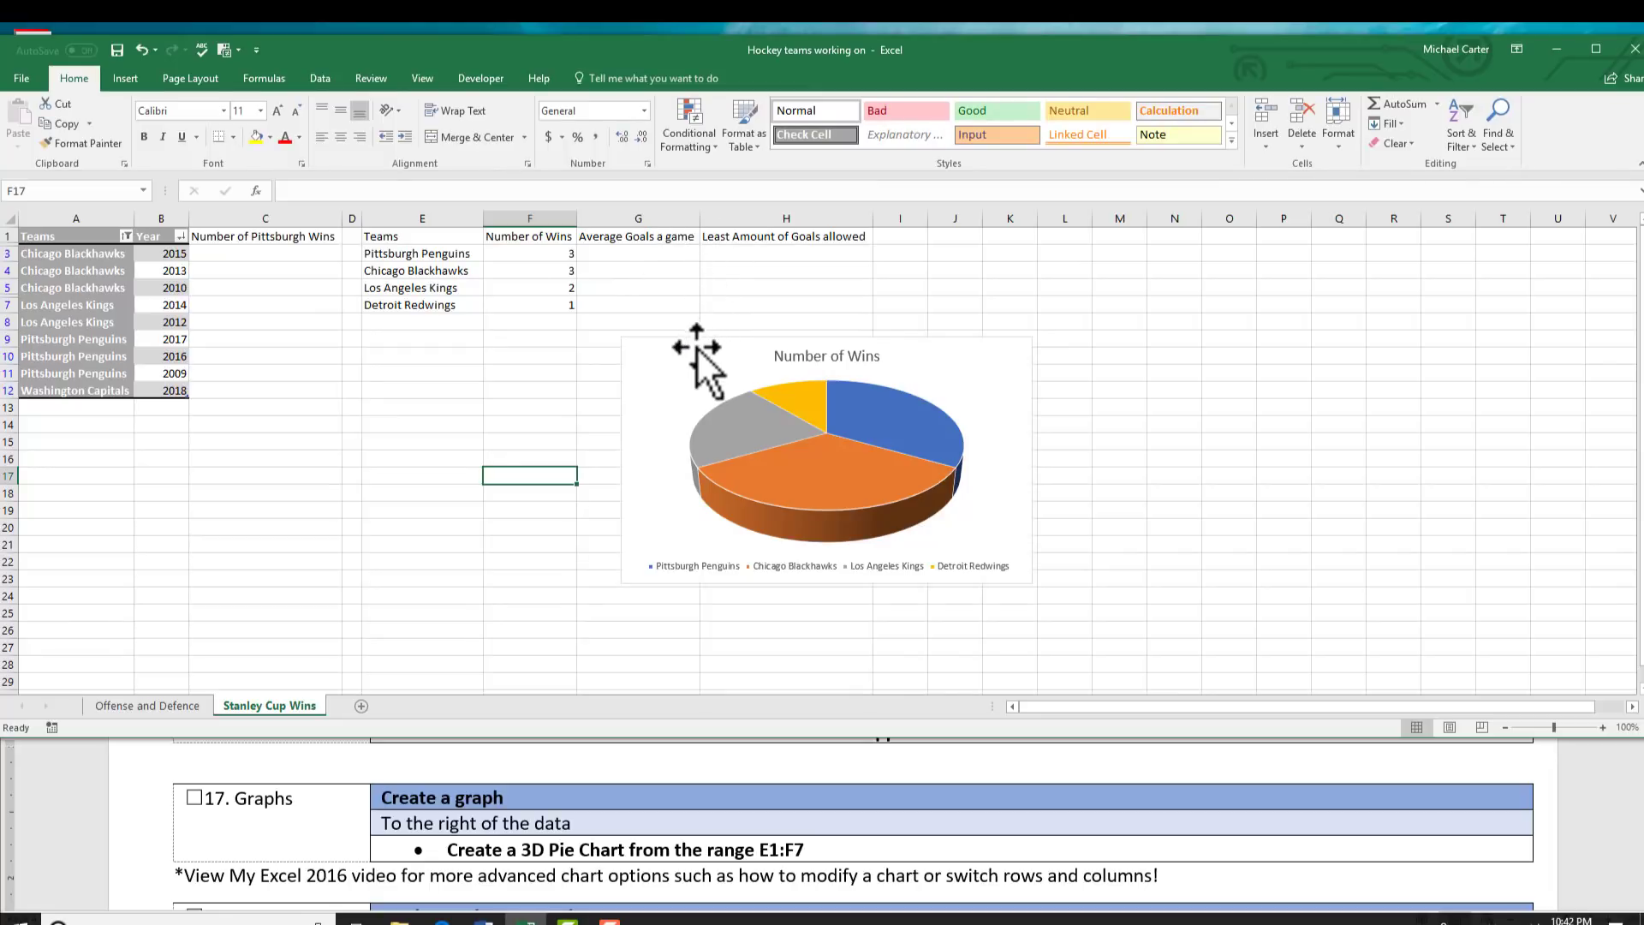
left_click_drag(692, 349, 947, 242)
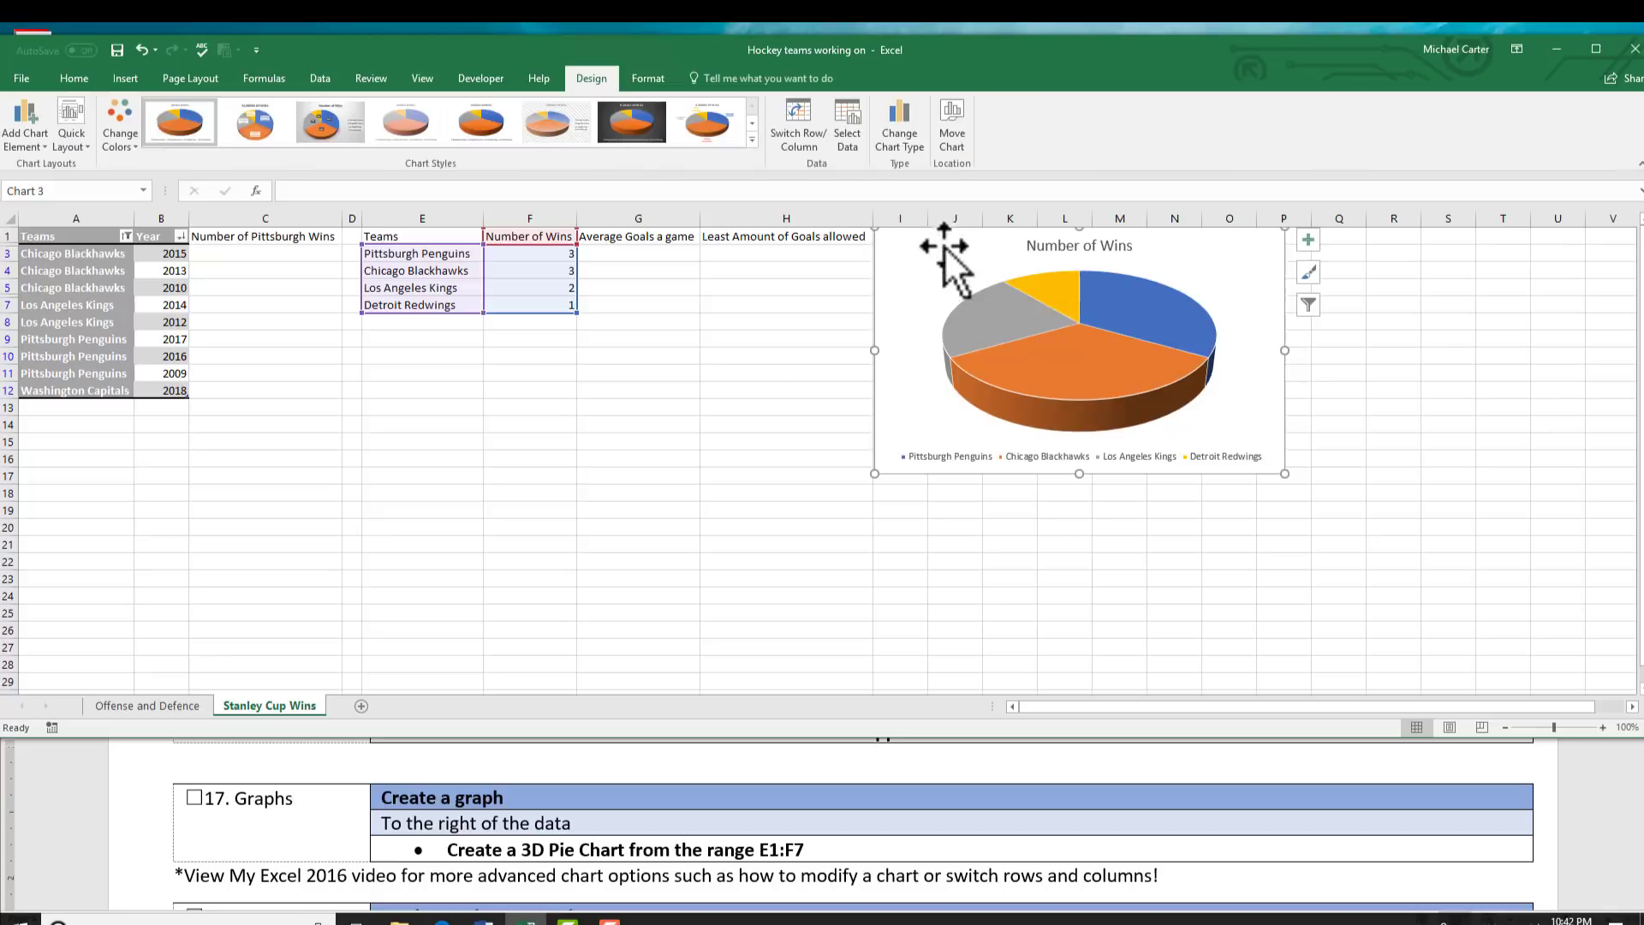
left_click(194, 797)
scroll(216, 801, "down", 3)
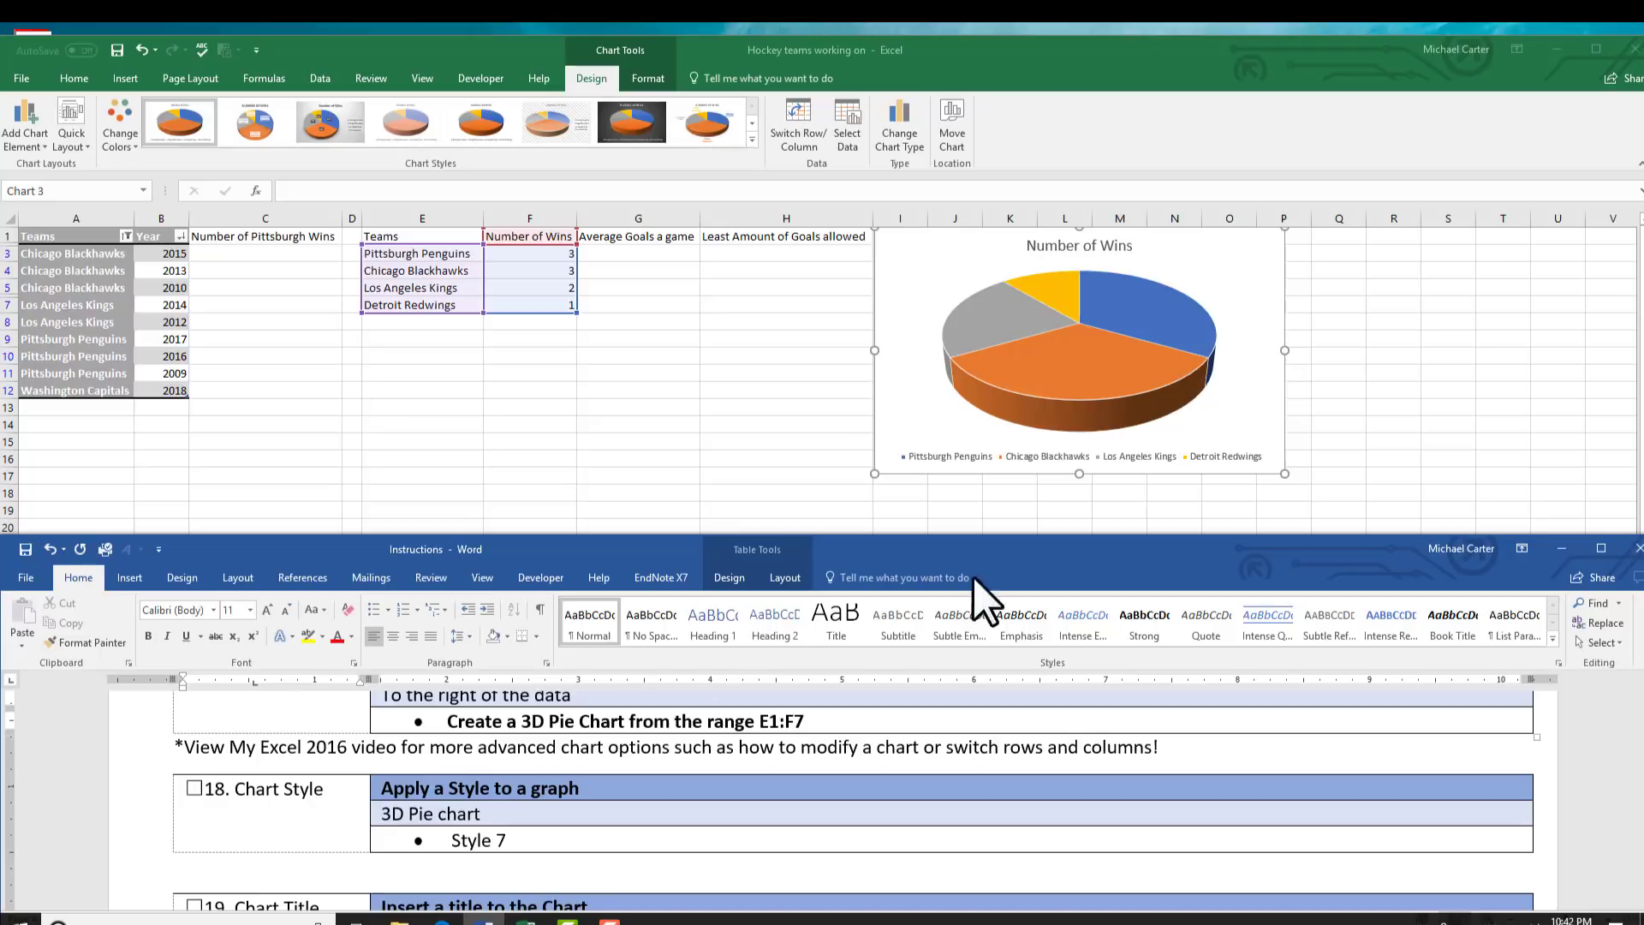
Apply Style 7 to the 3-D pie chart in Excel and check off task 18 Chart Style in the Word instructions.
left_click(936, 310)
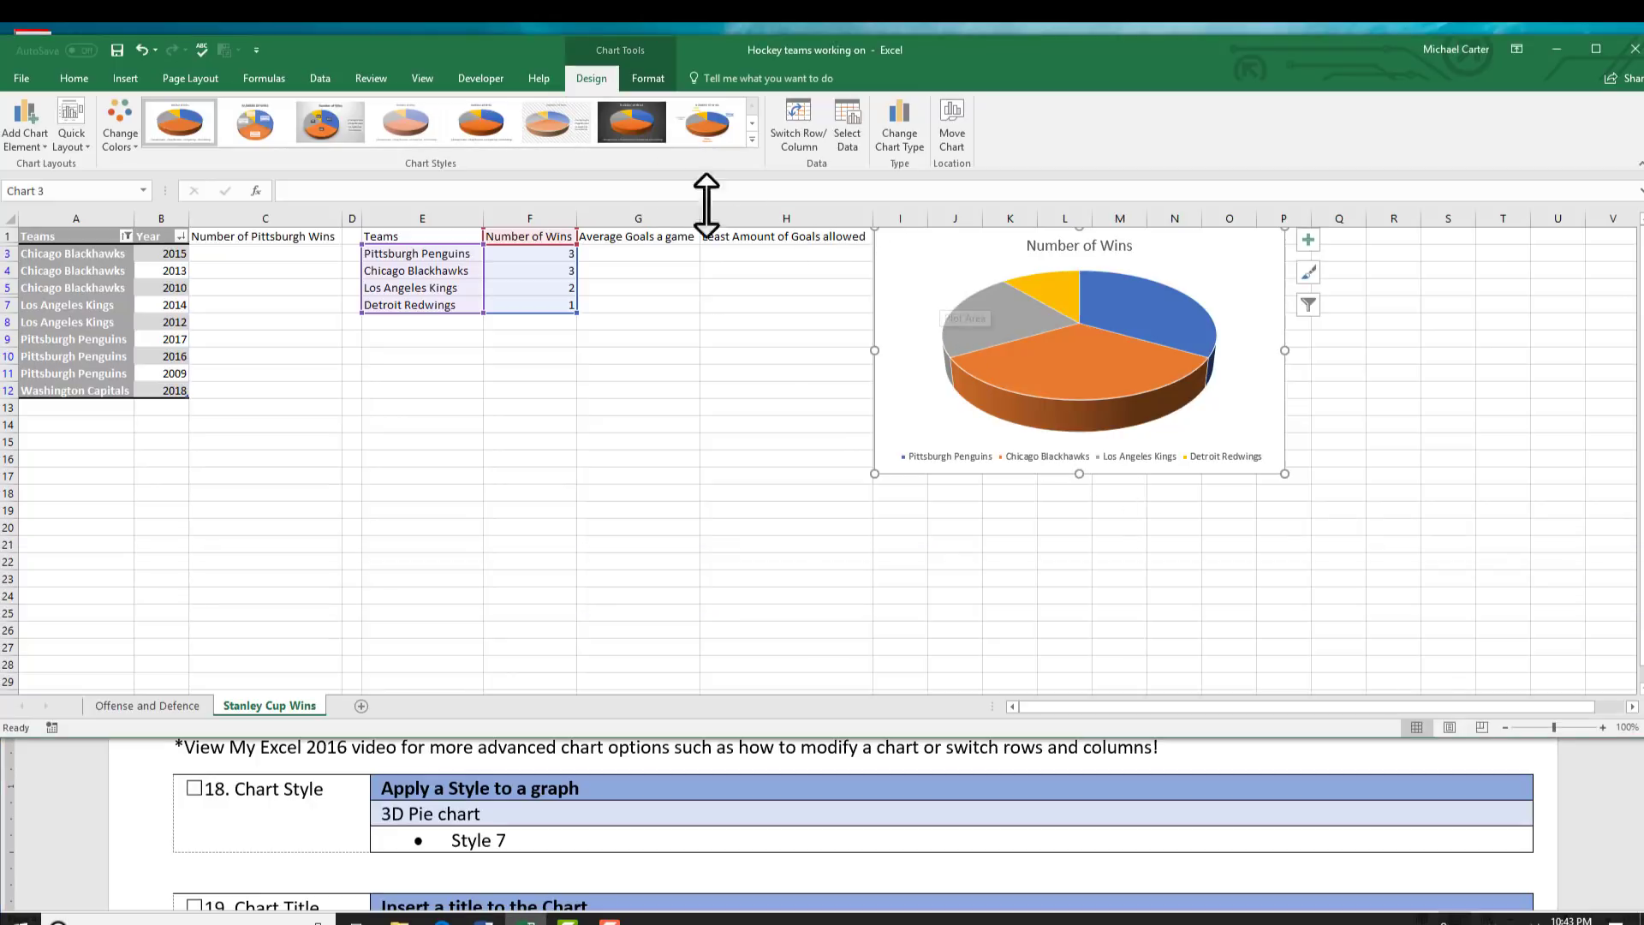
left_click(614, 140)
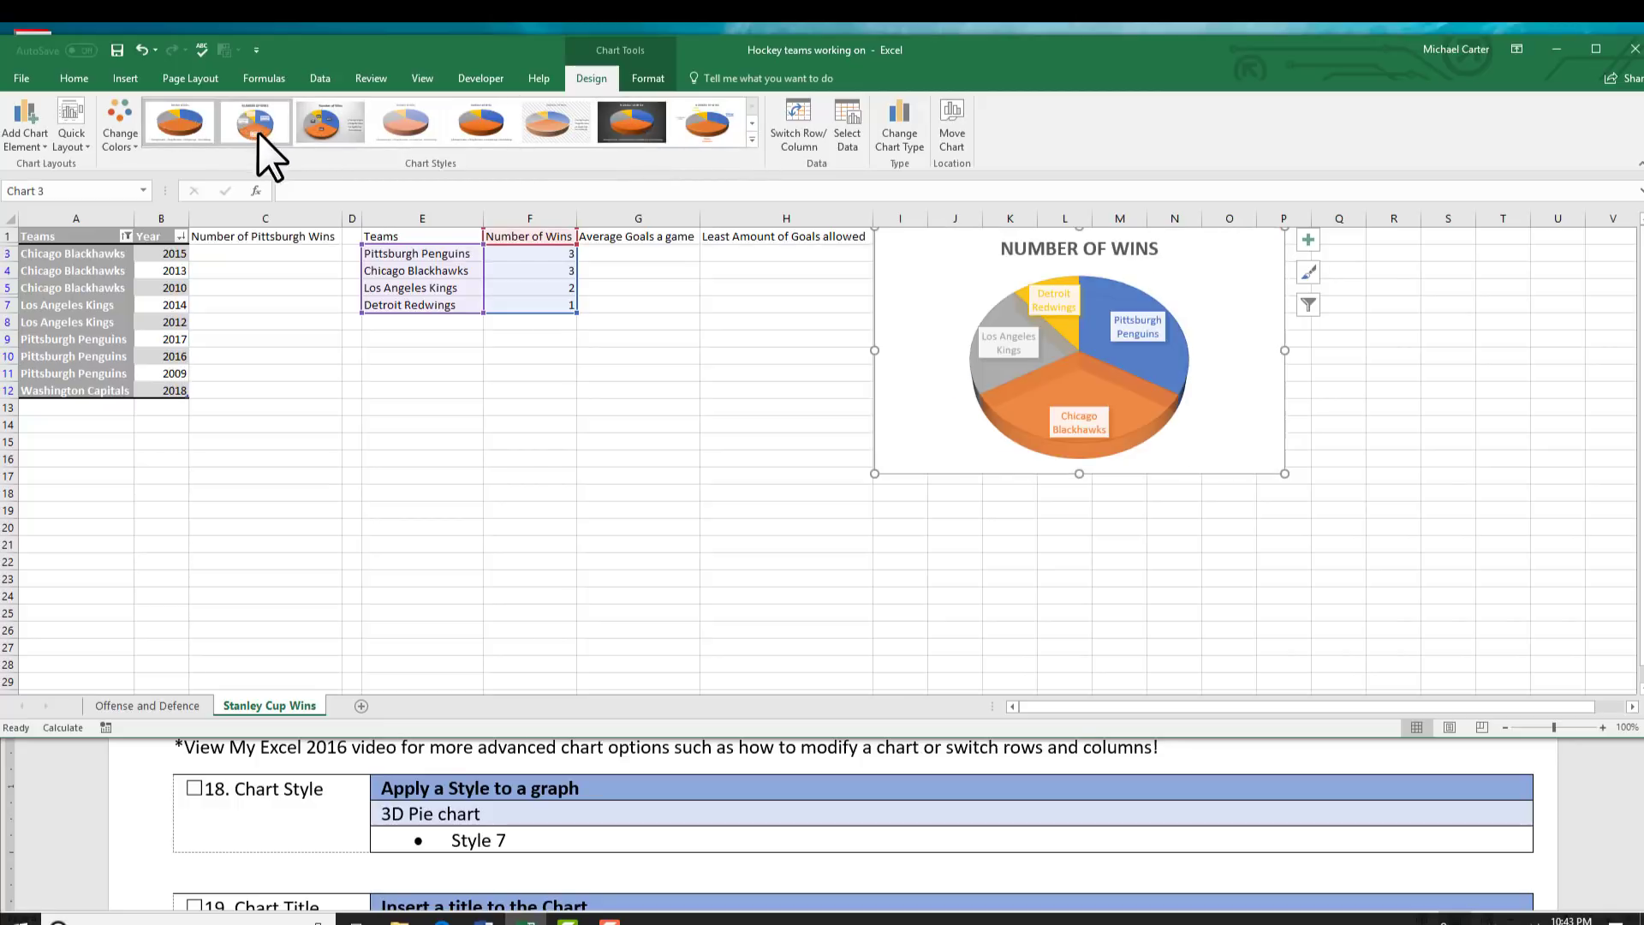
left_click(634, 124)
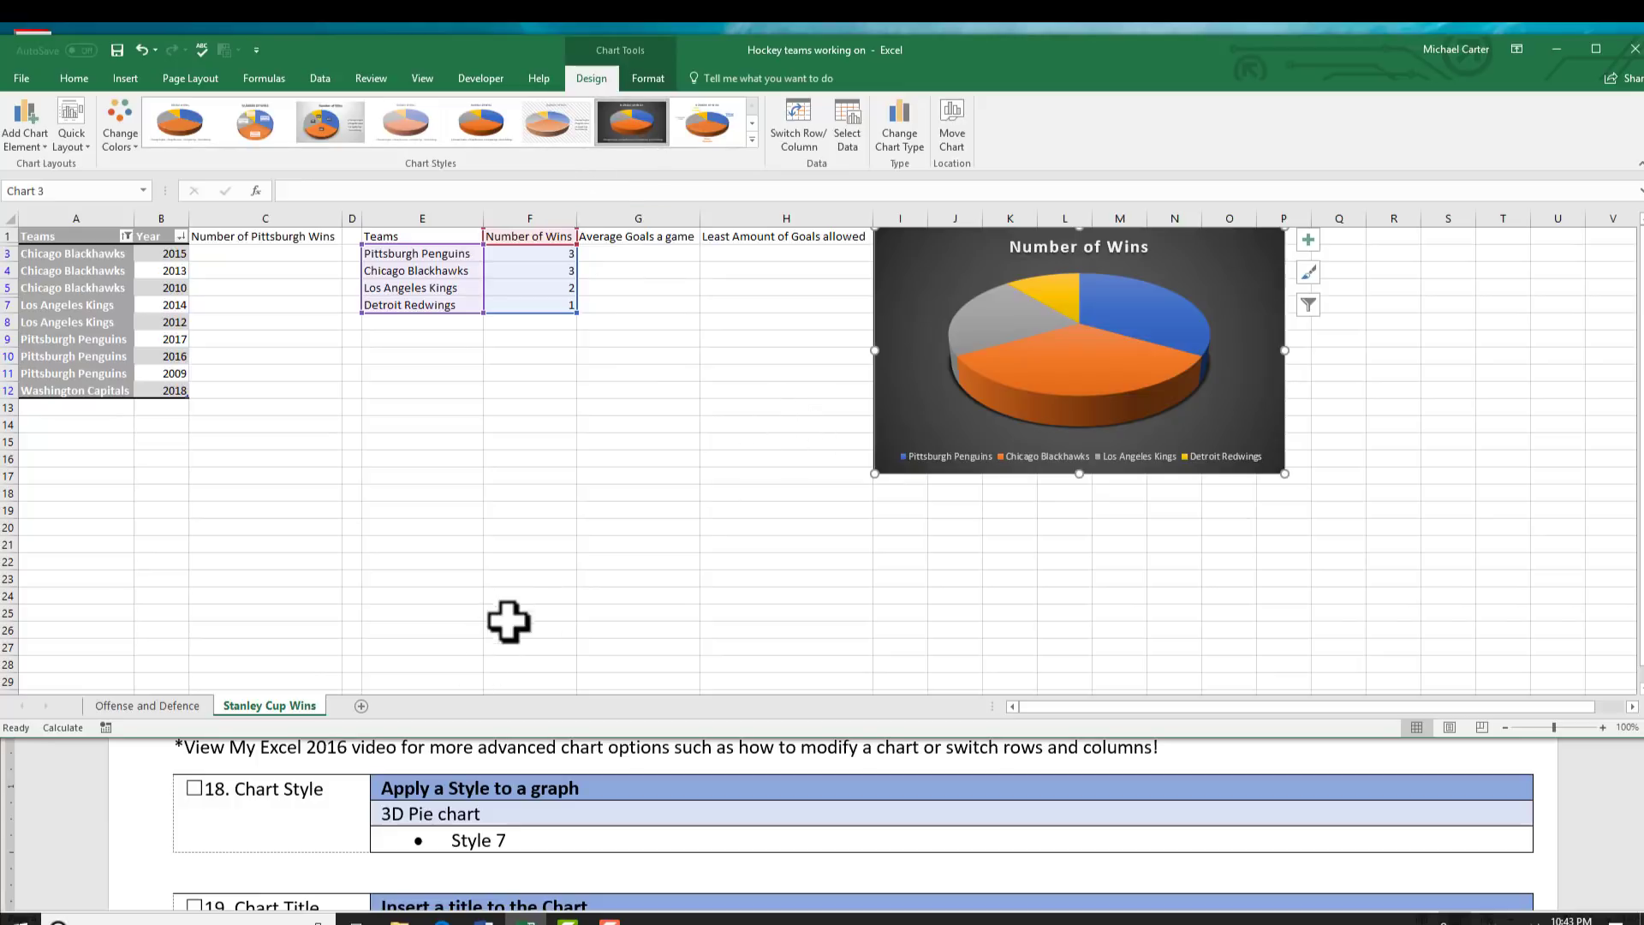
left_click(194, 788)
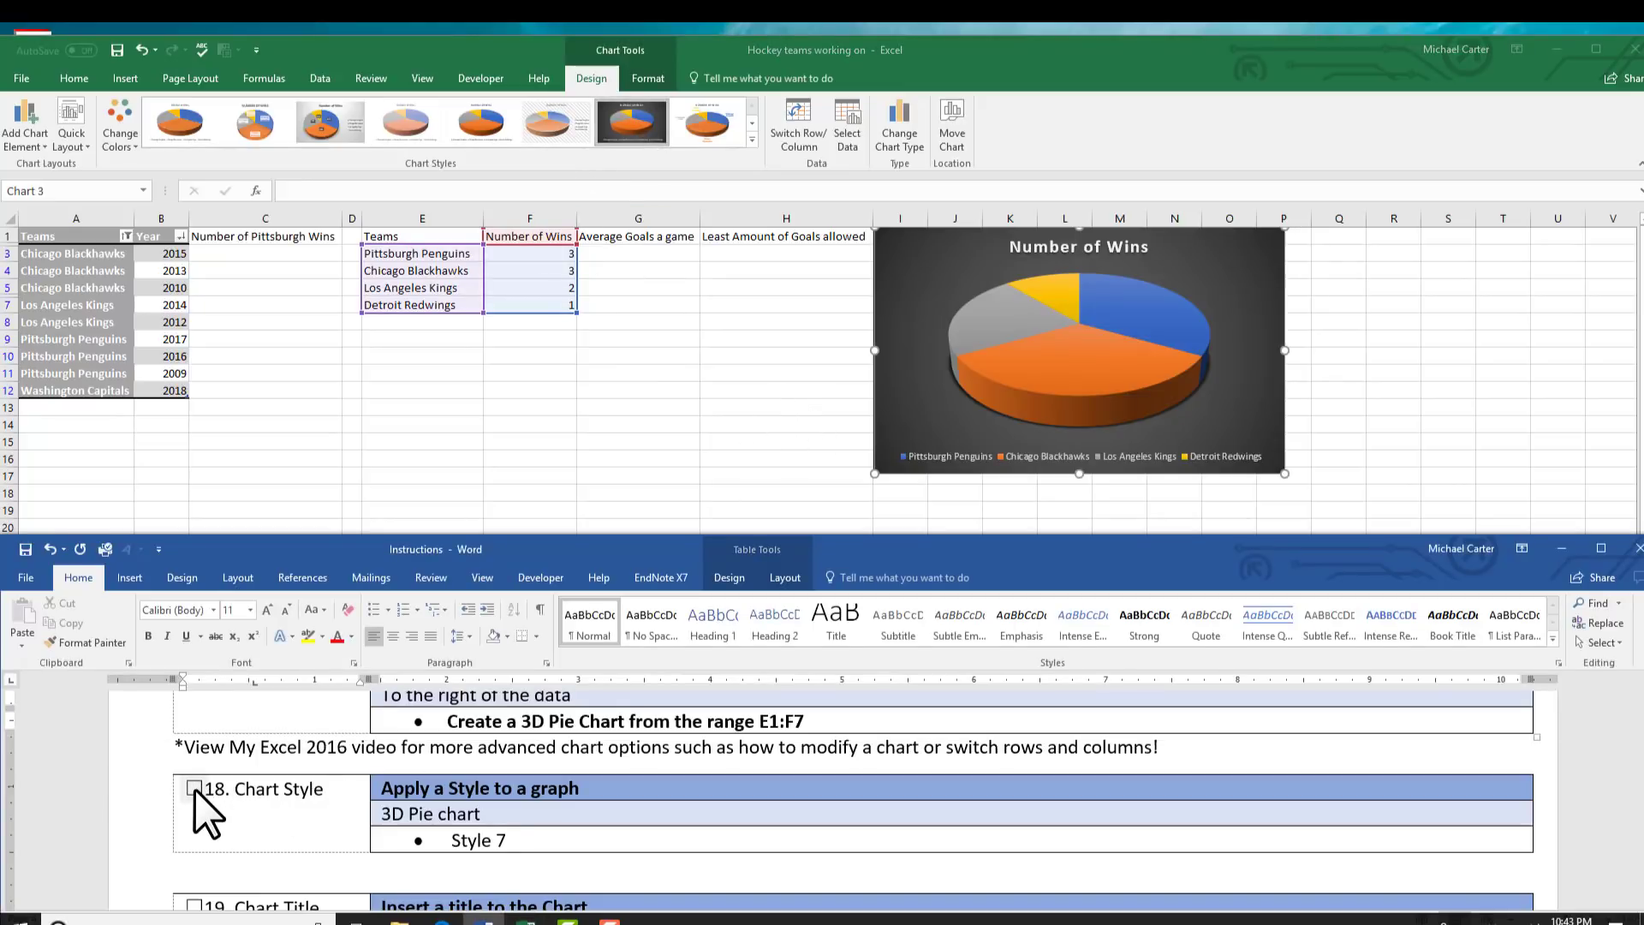
left_click(194, 788)
scroll(354, 799, "down", 2)
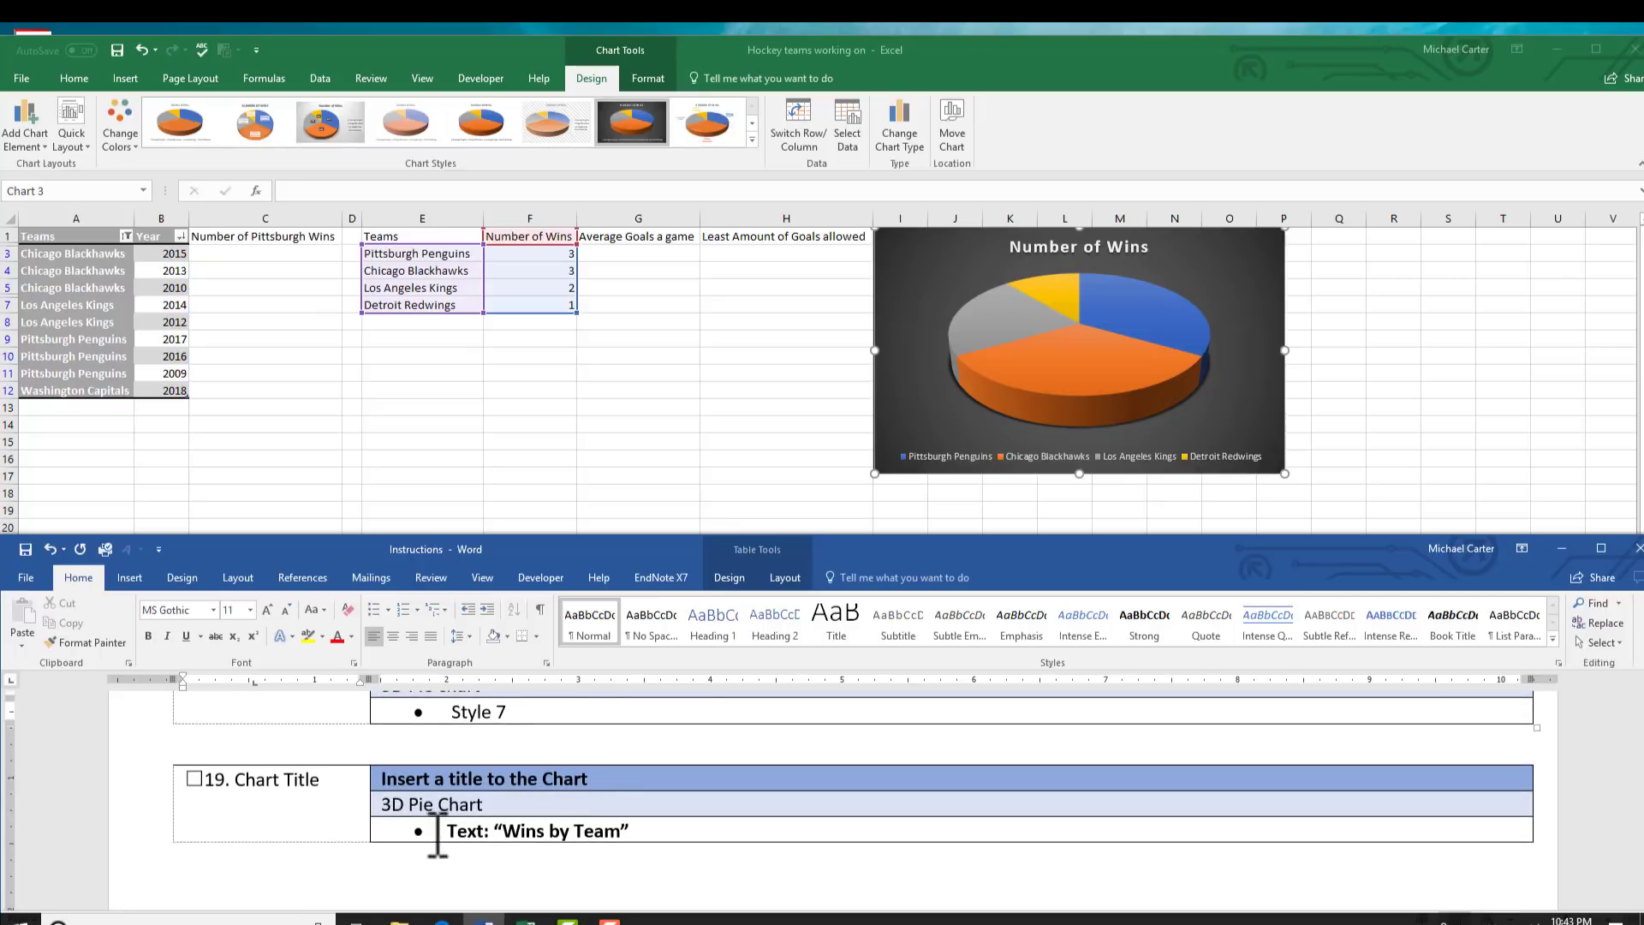
Replace the pie chart's title in Excel with "Wins by Team".
left_click(1144, 248)
left_click(1148, 245)
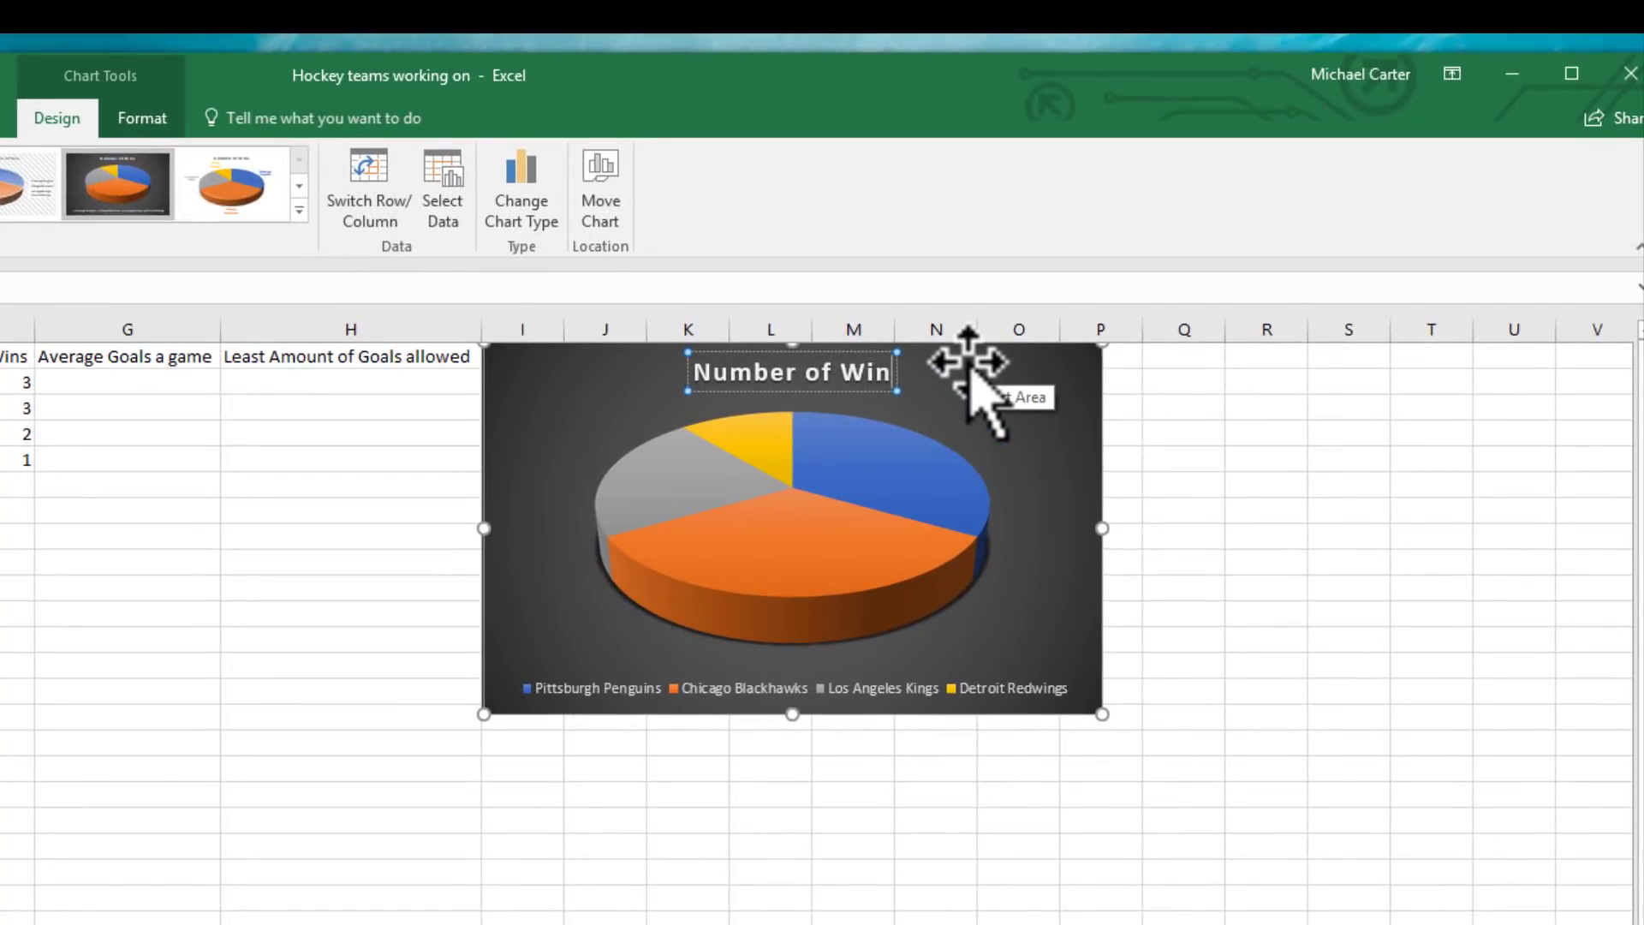
key("BackSpace")
key("BackSpace")
key("BackSpace")
key("BackSpace")
key("BackSpace")
key("BackSpace")
key("BackSpace")
key("BackSpace")
key("BackSpace")
key("BackSpace")
key("BackSpace")
key("BackSpace")
key("BackSpace")
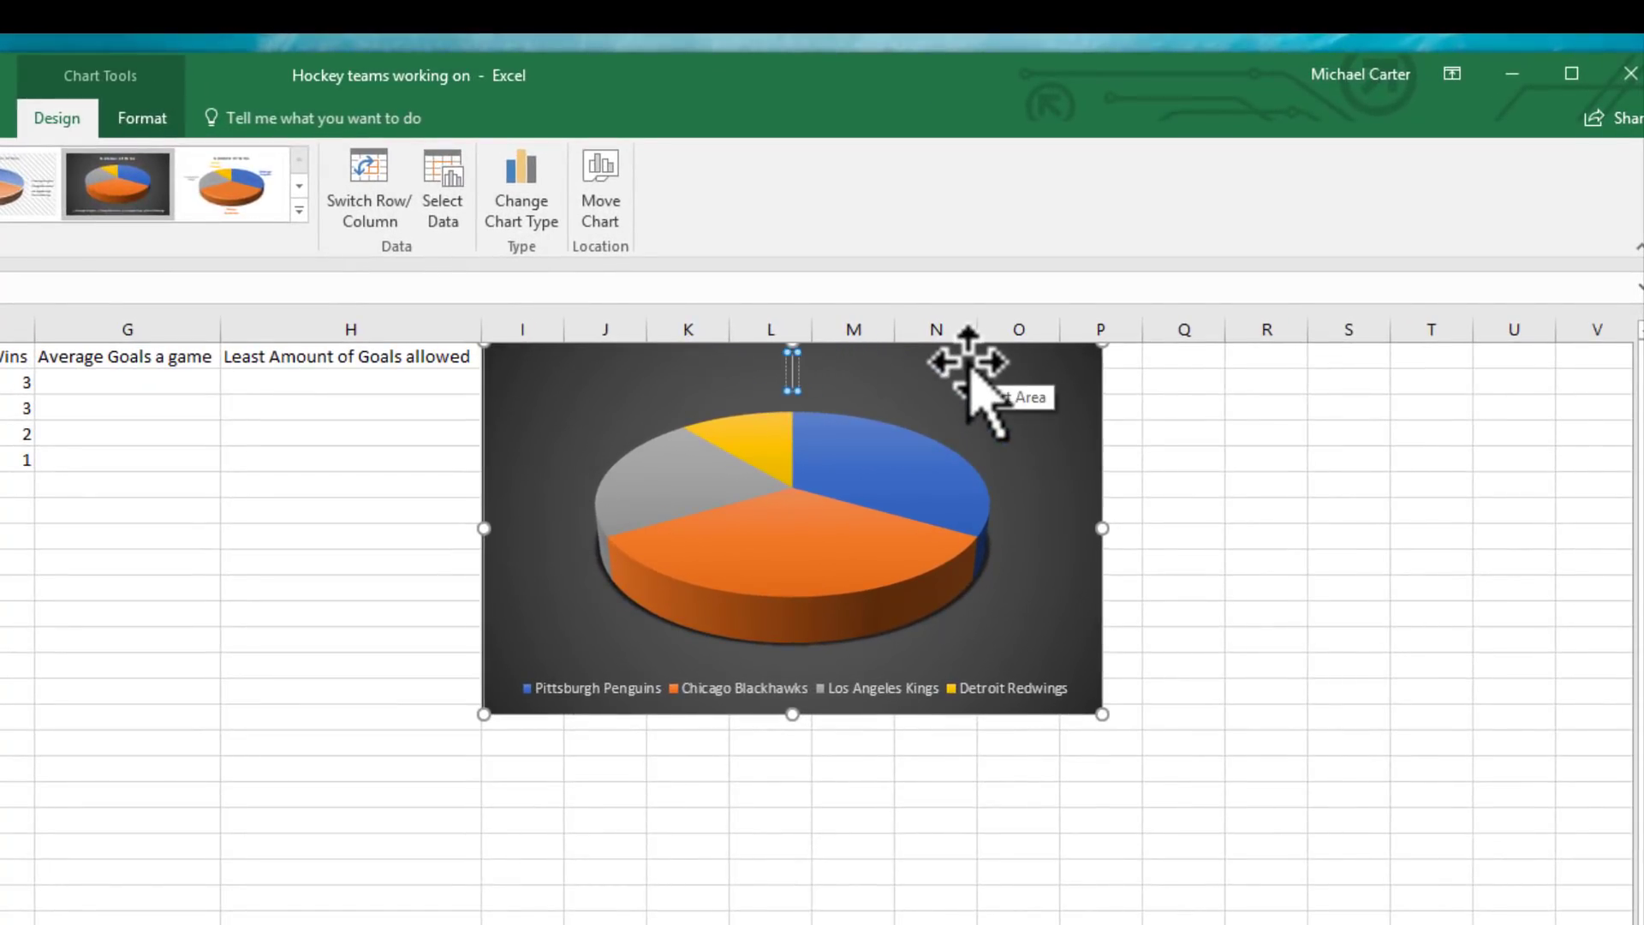
type("Win")
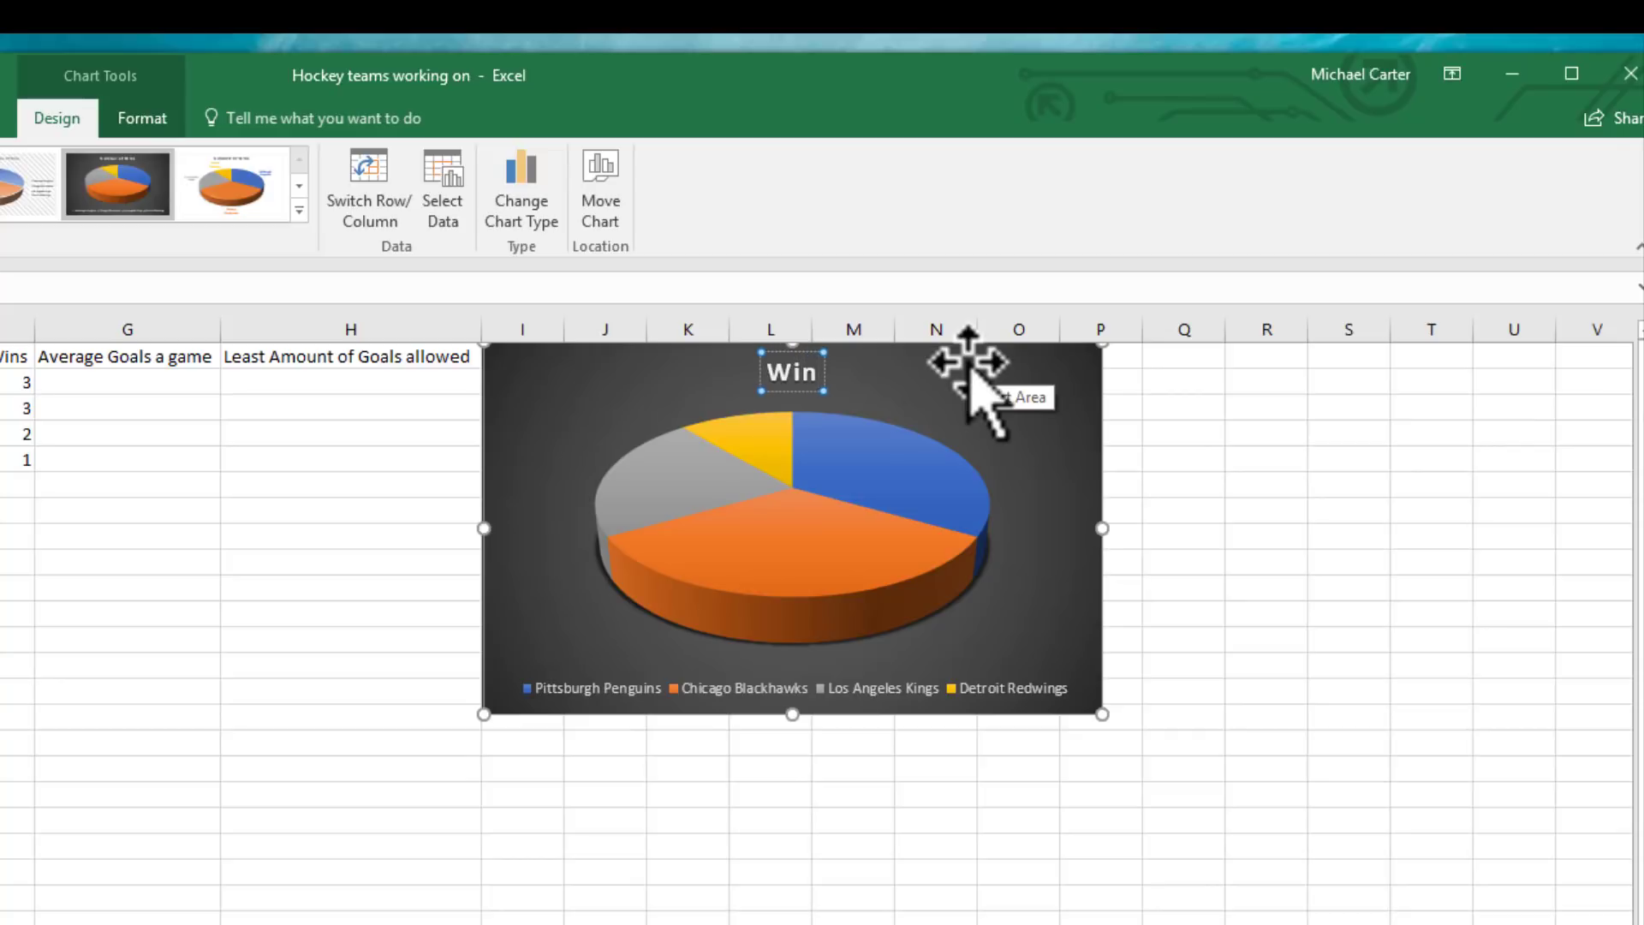
type("s by Team")
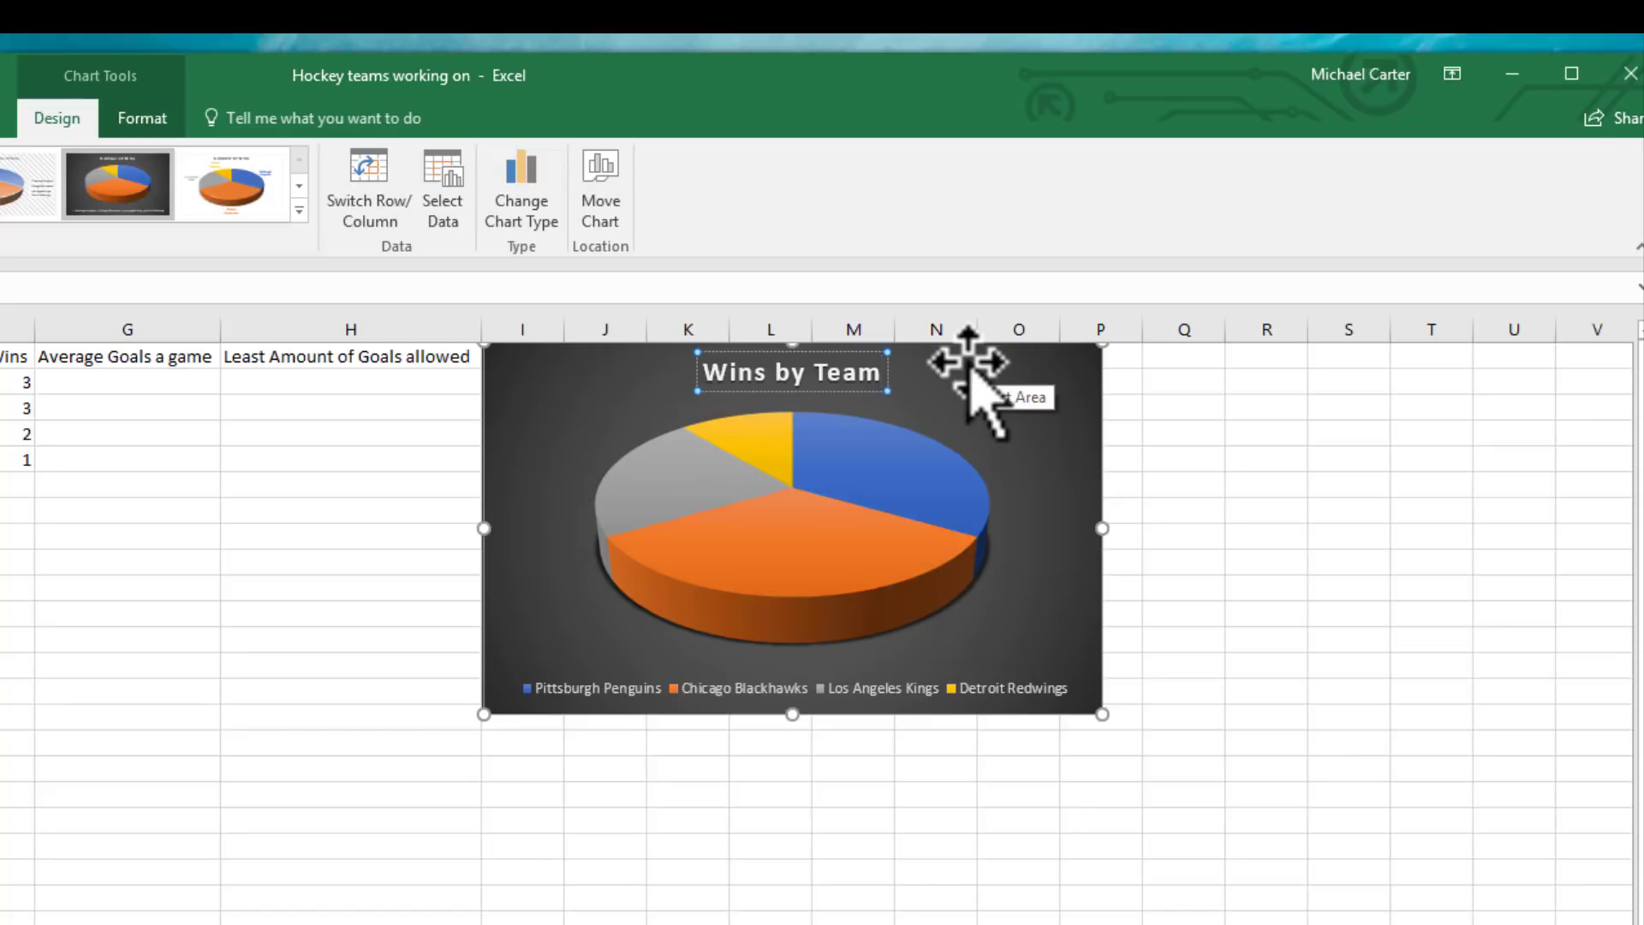
left_click(352, 612)
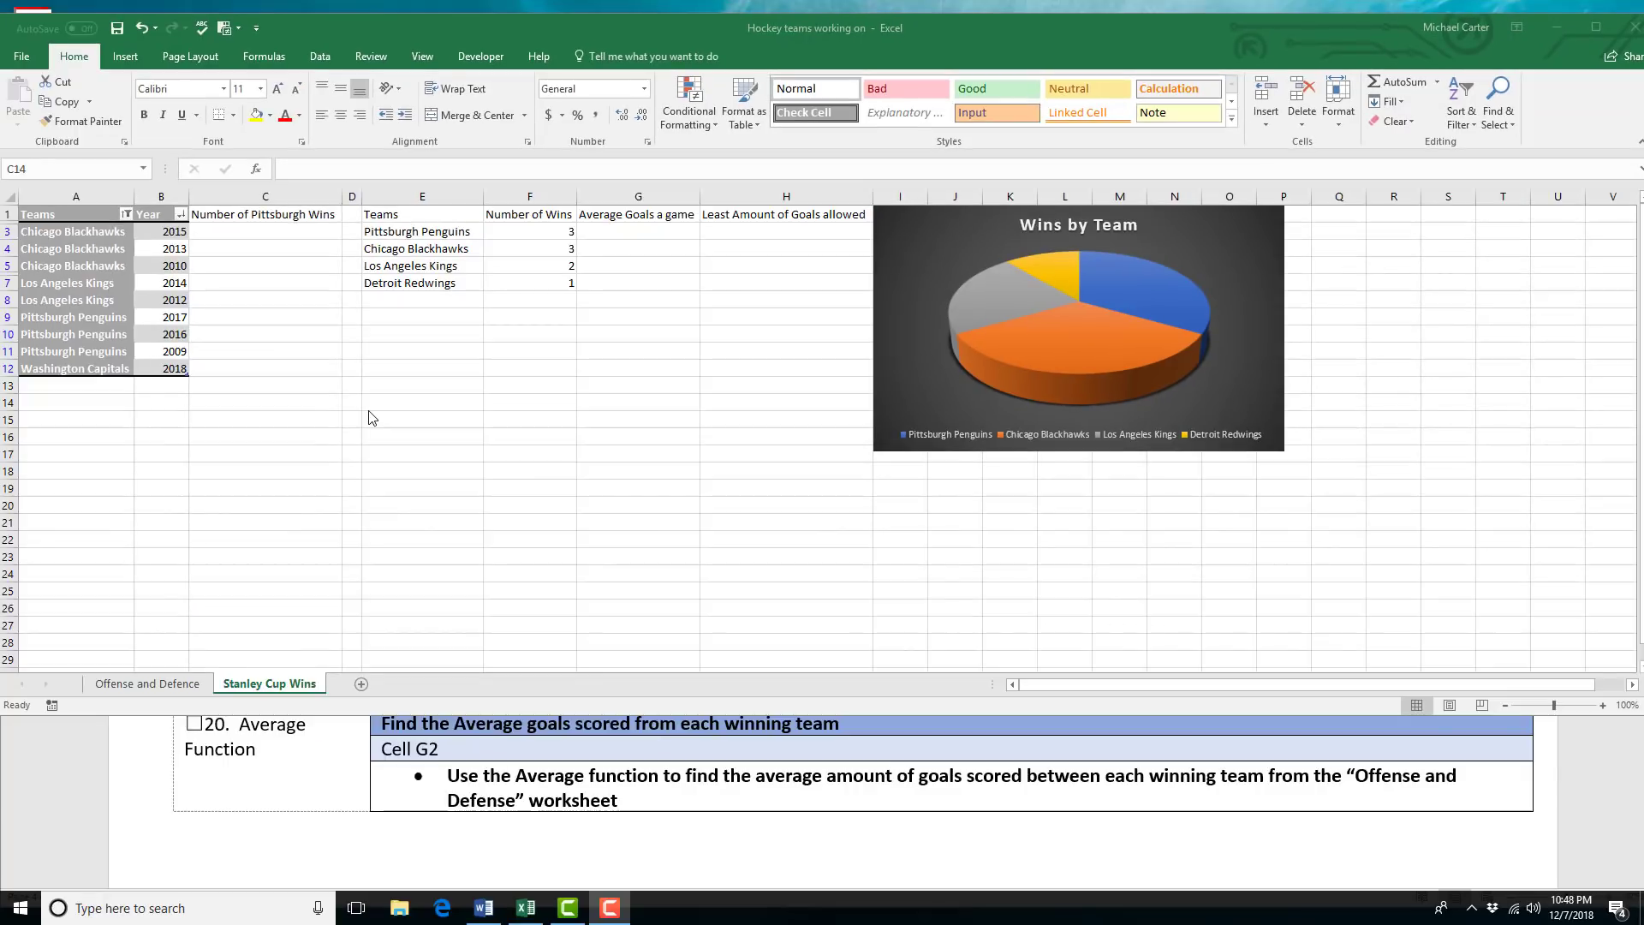
Enter =average('Offense and Defence'!$F$3:$F$12) in cell G3, under Average Goals a game, to average the Goals Scored column.
left_click(635, 234)
left_click(628, 231)
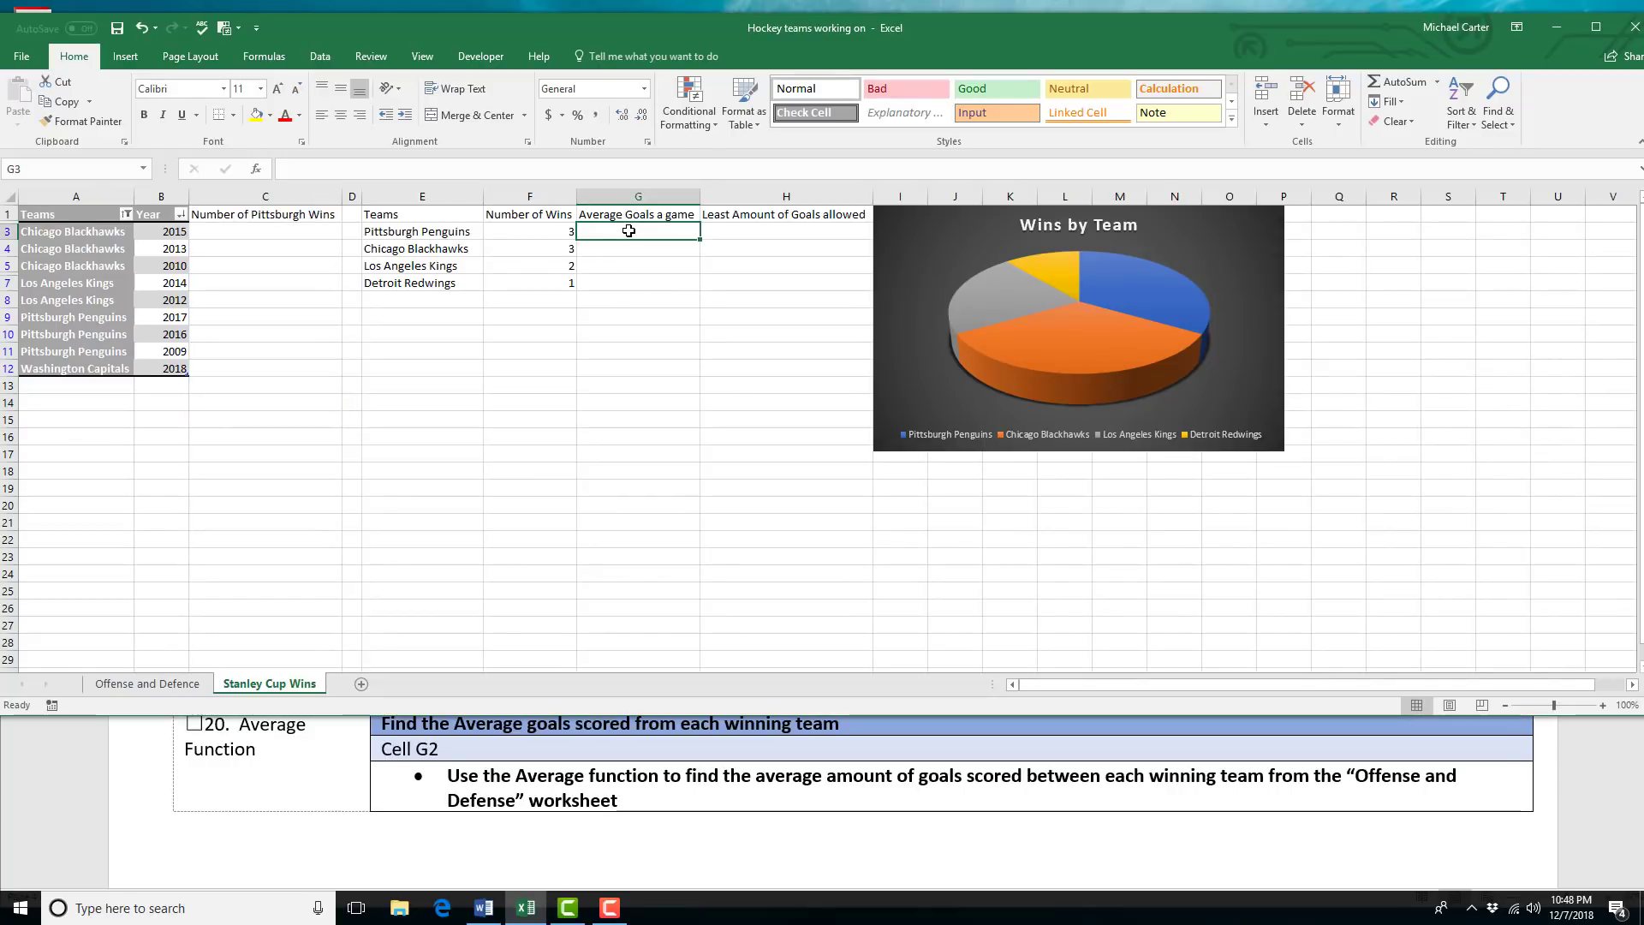
type("=averag")
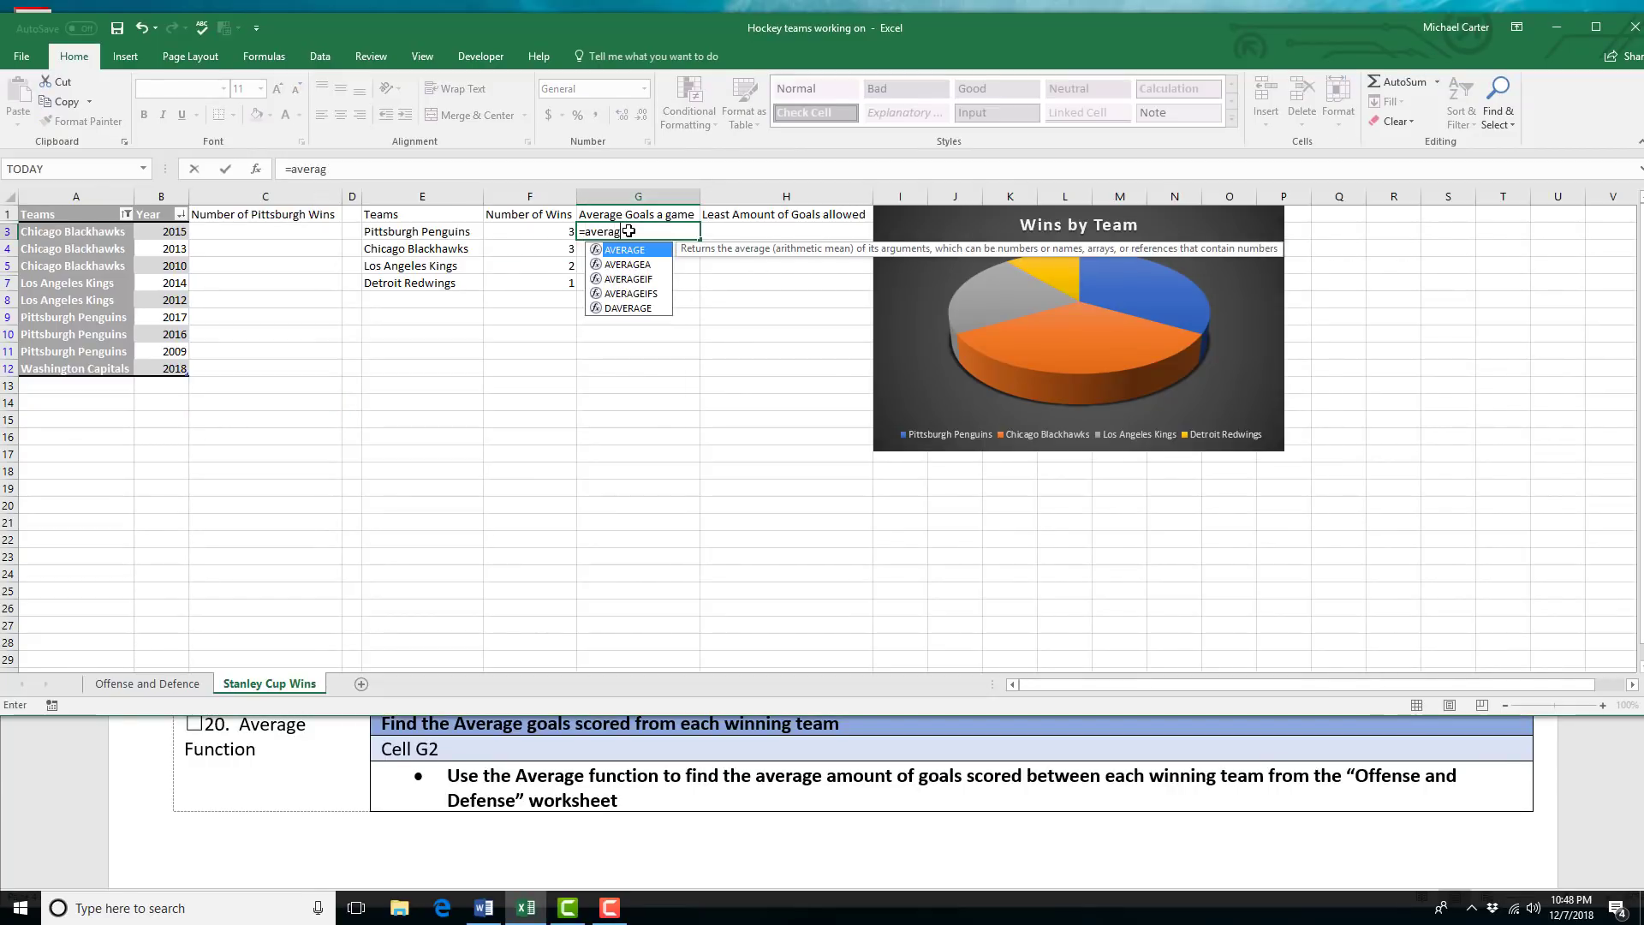
type("e(")
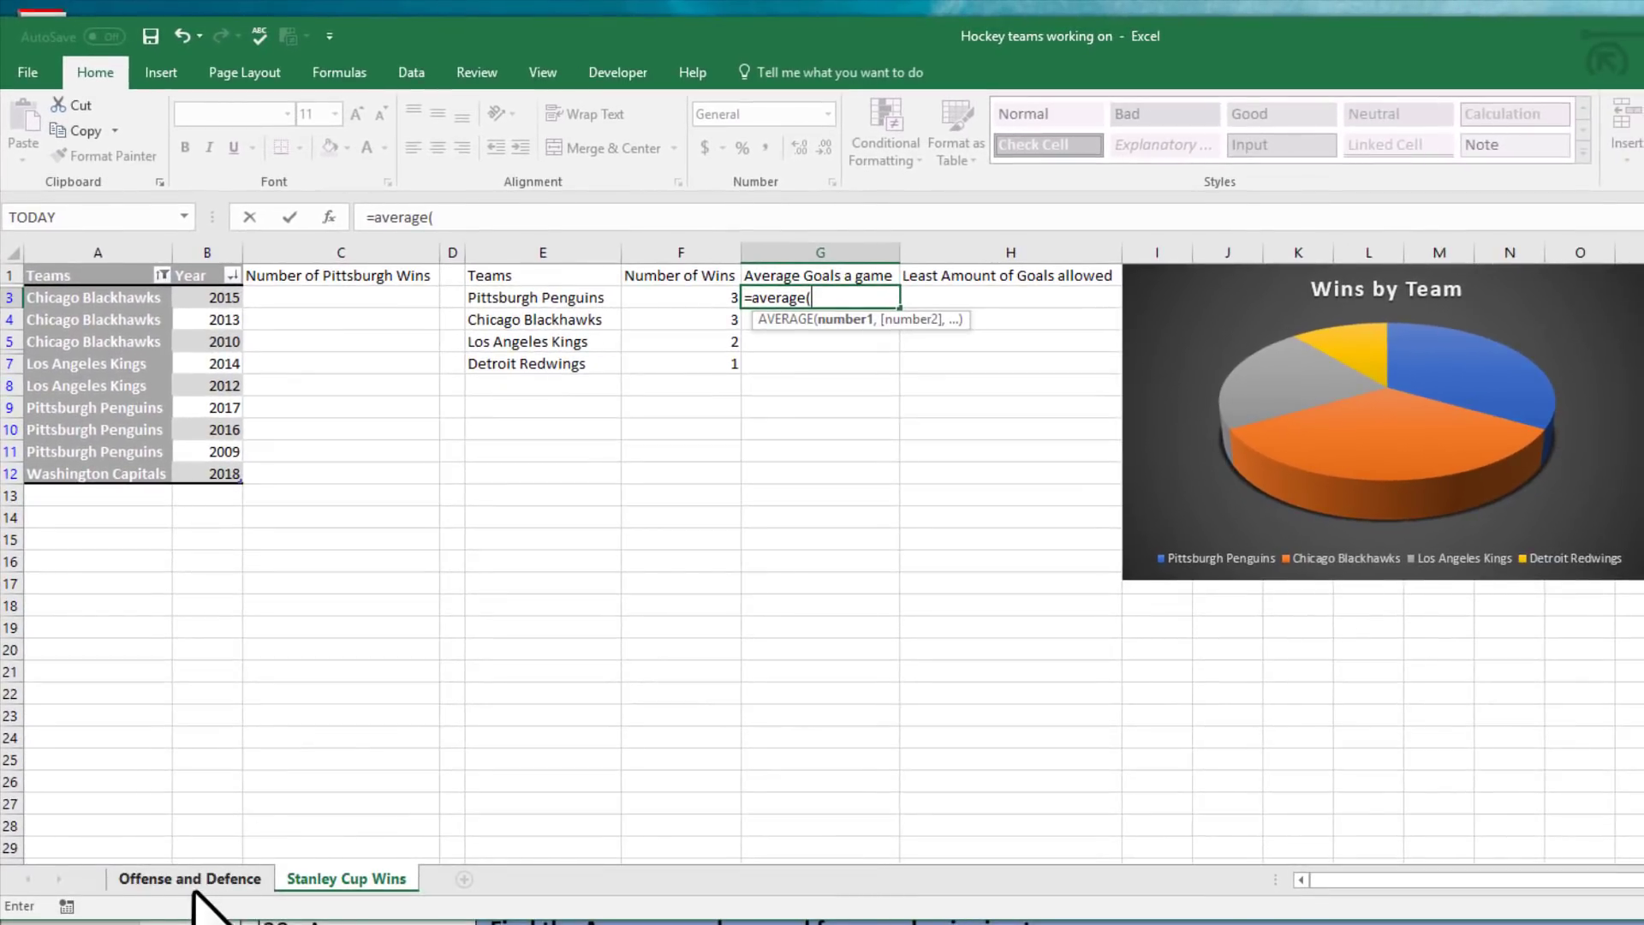
left_click(193, 877)
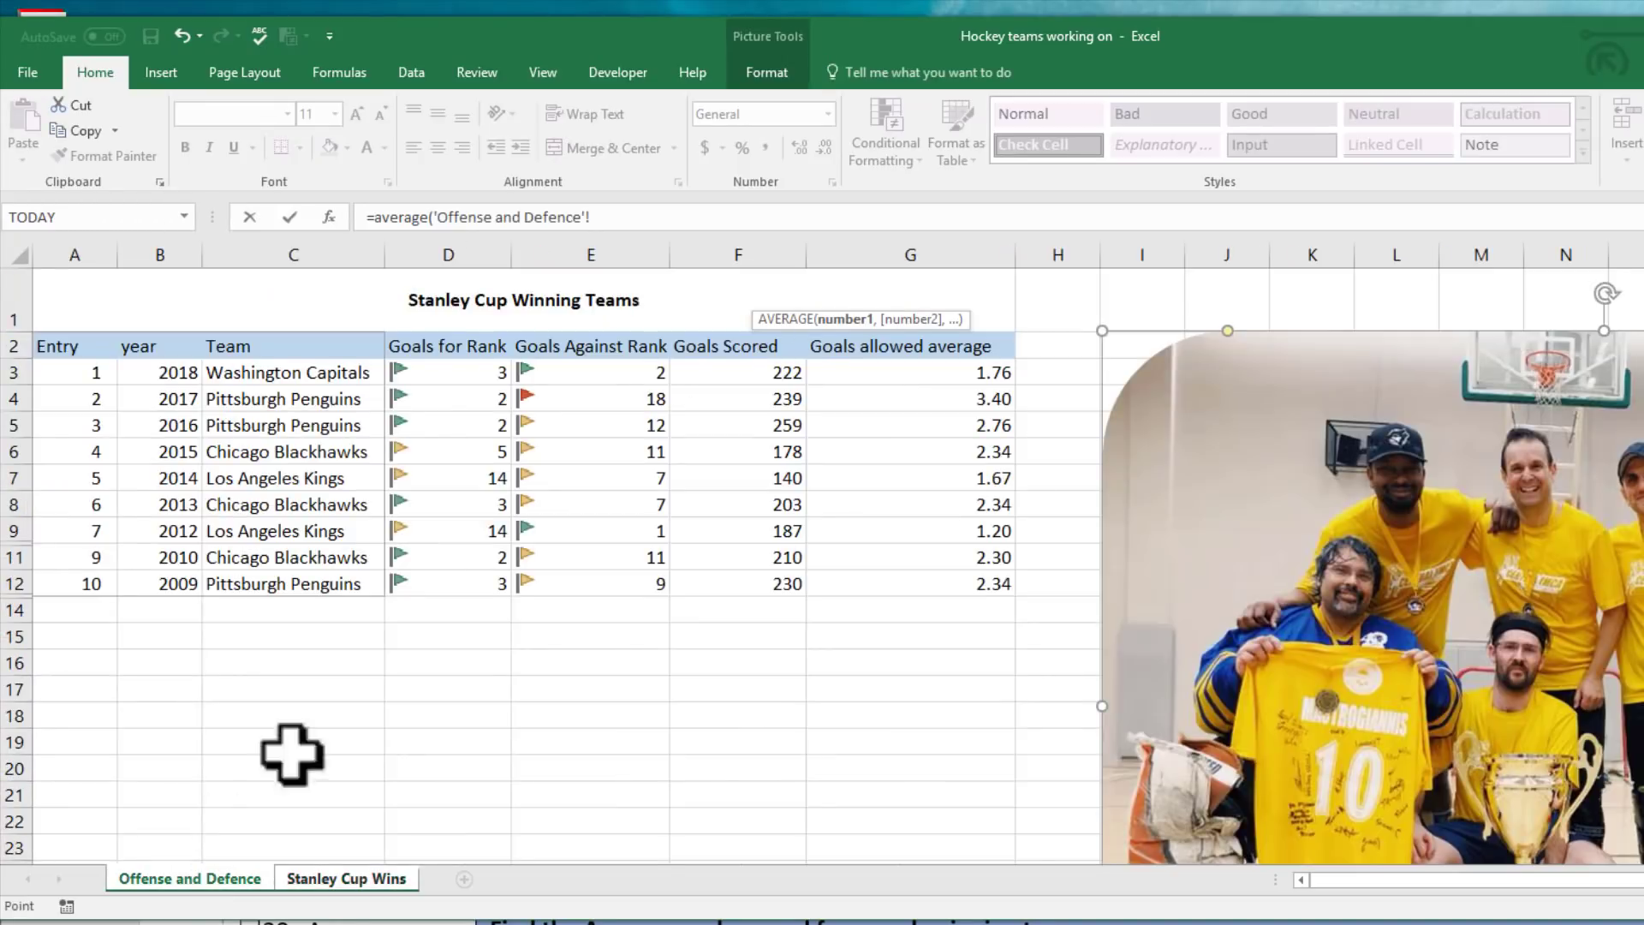
left_click_drag(752, 368, 738, 589)
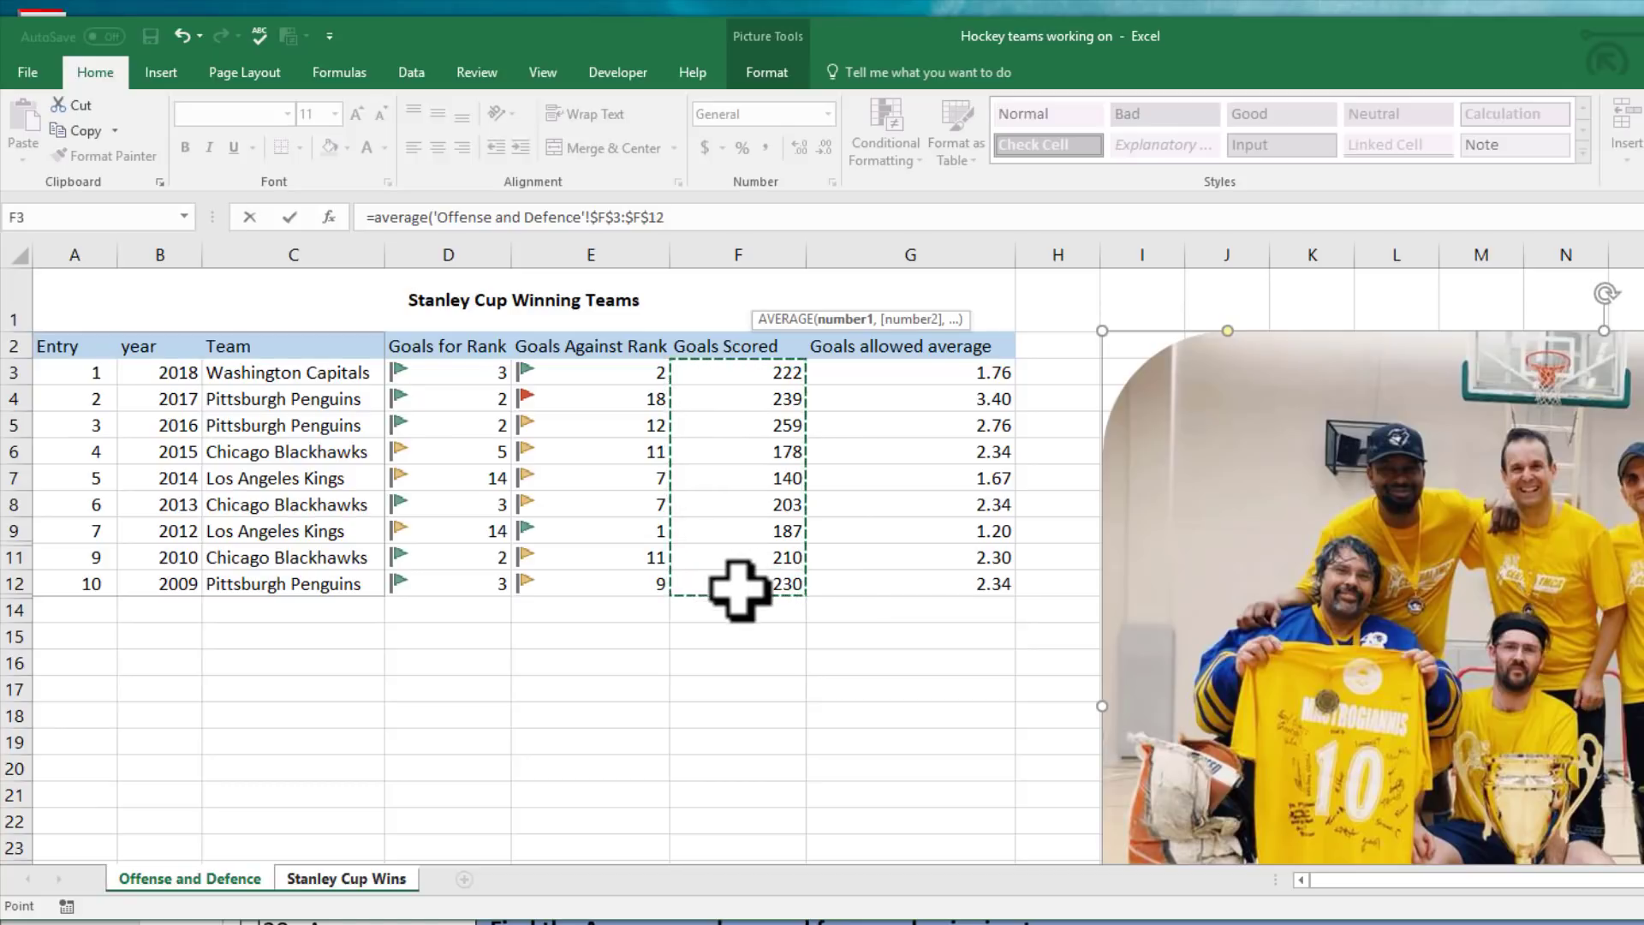
left_click(698, 218)
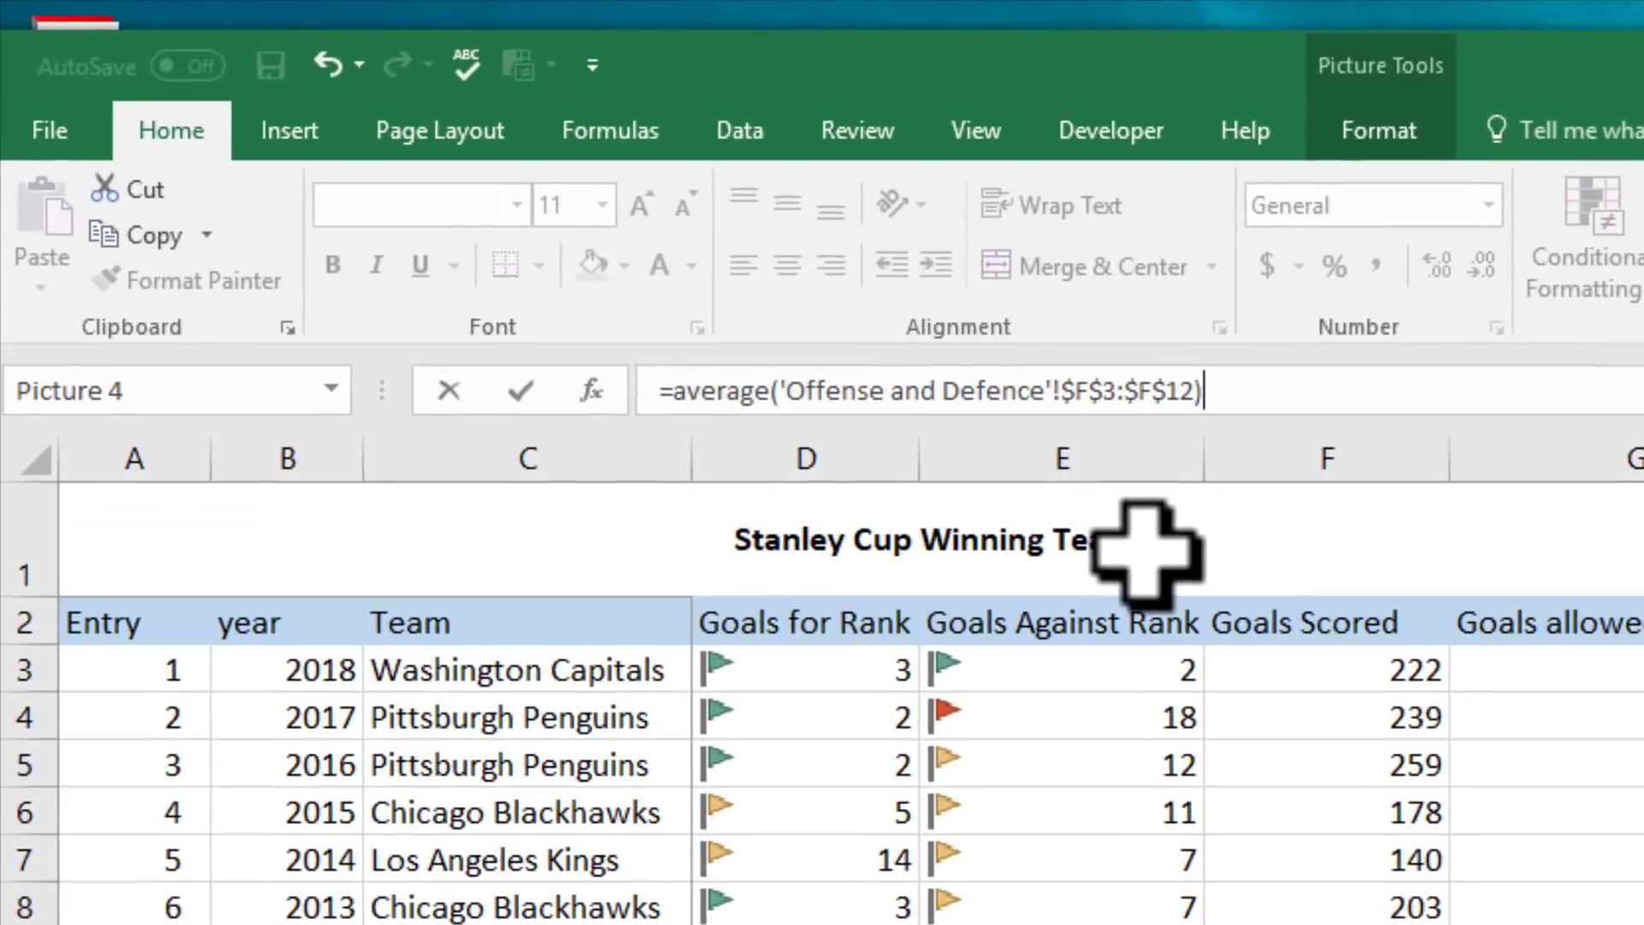
key("Return")
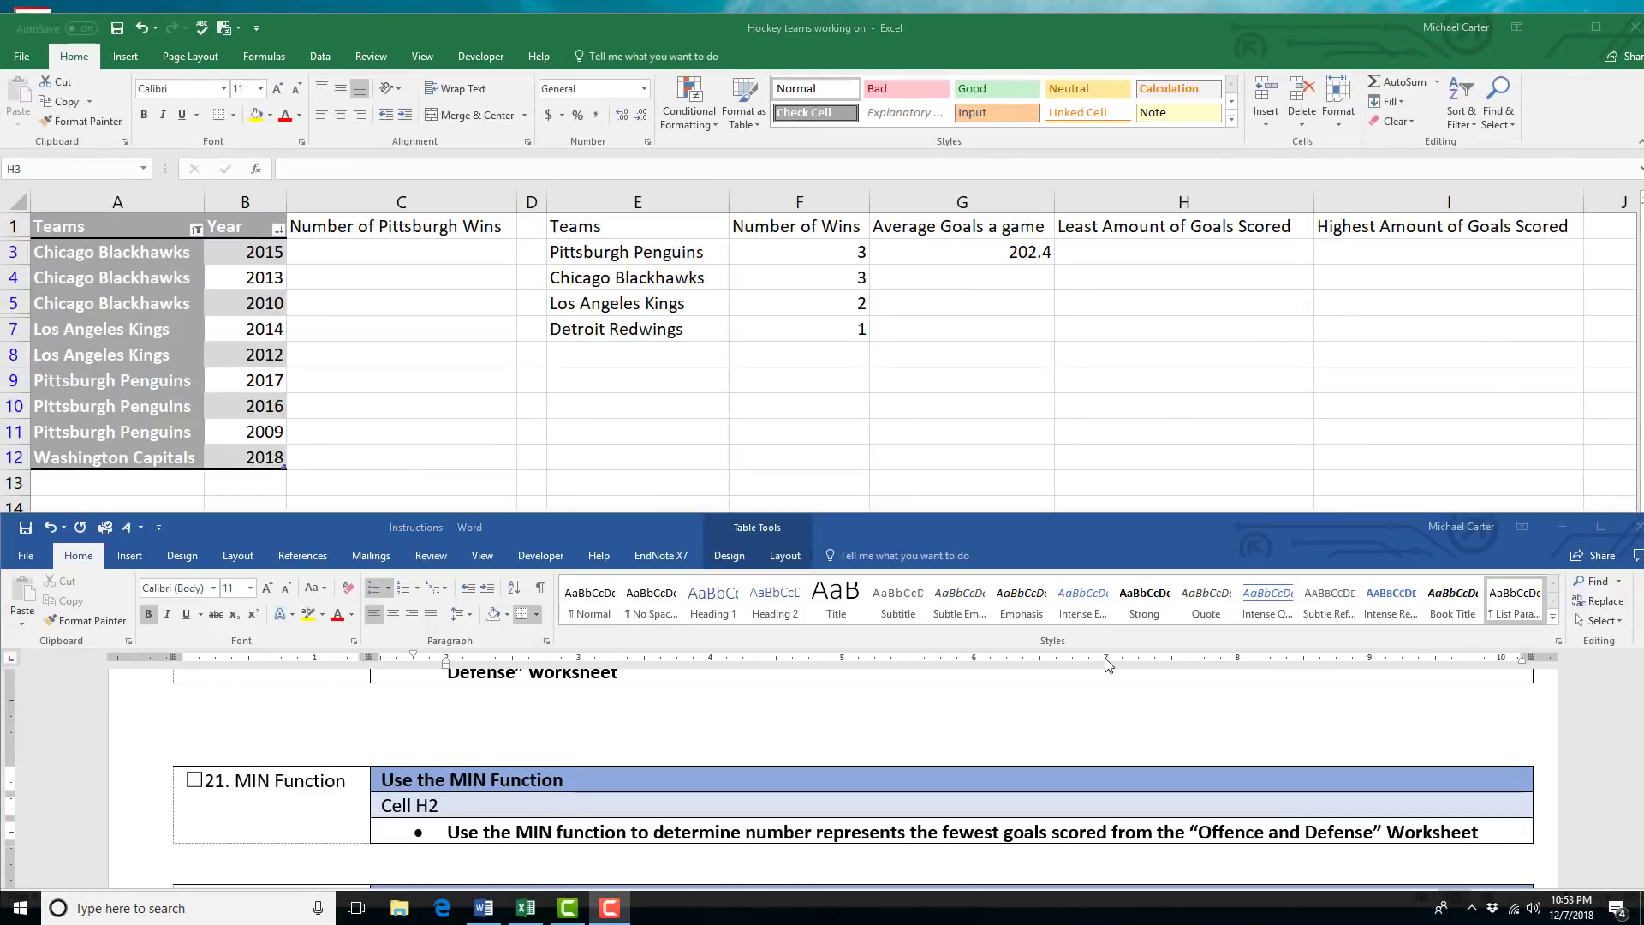
Enter =Min('Offense and Defence'!$F$3:$F$12) in cell H3, under Least Amount of Goals Scored, to find the lowest Goals Scored value.
left_click(1163, 254)
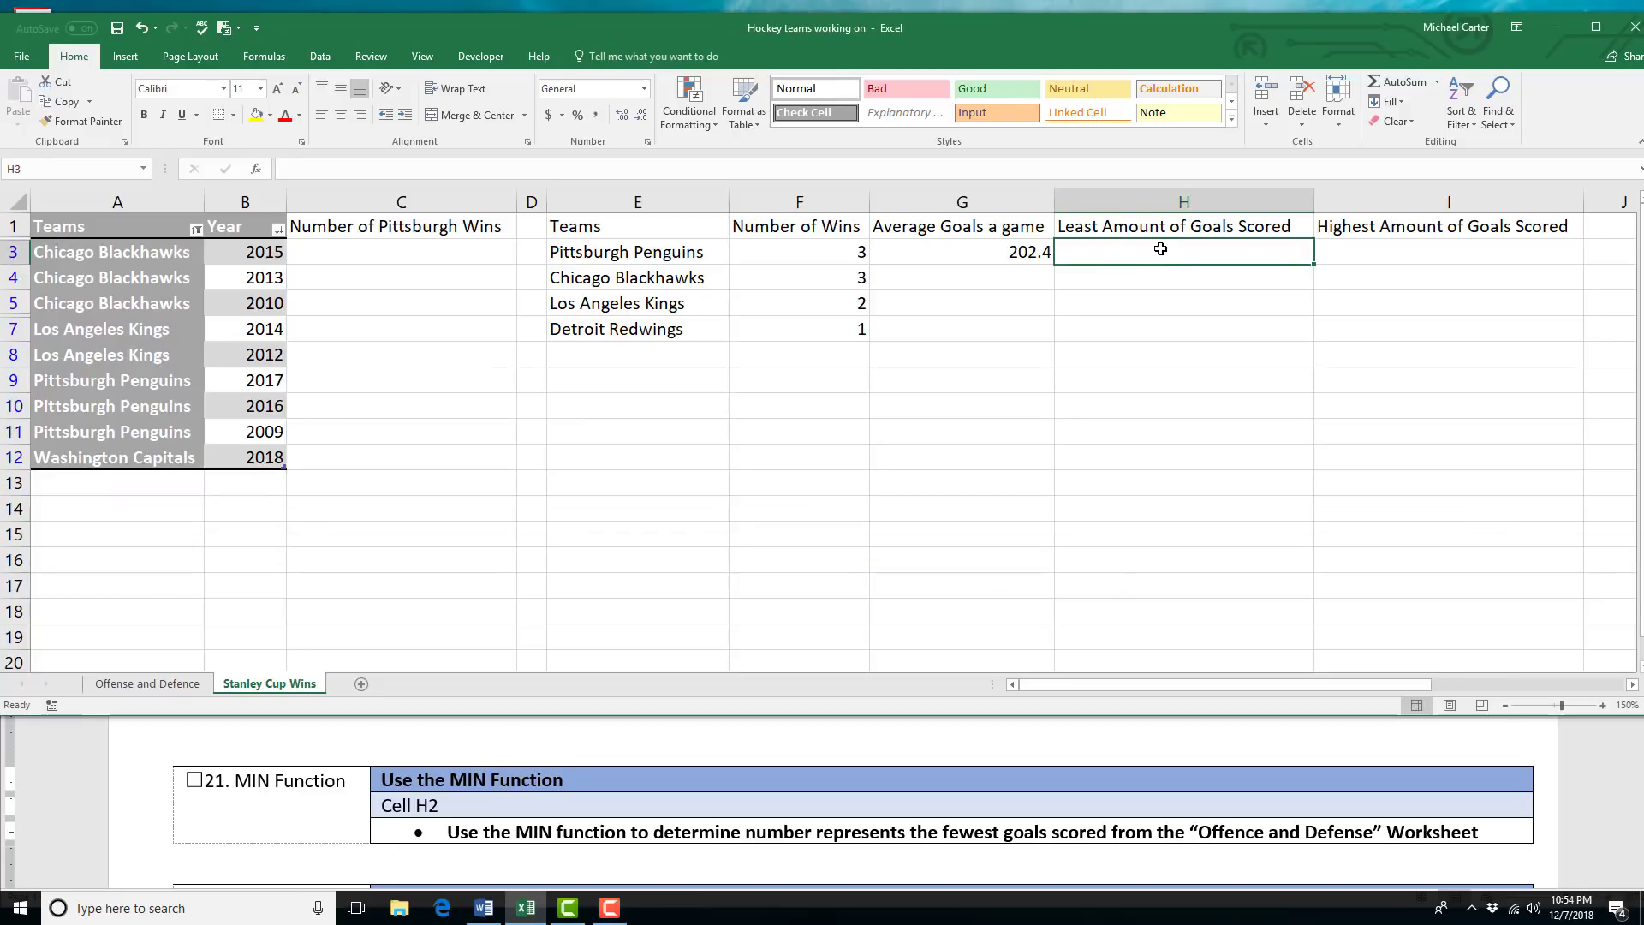
type("=")
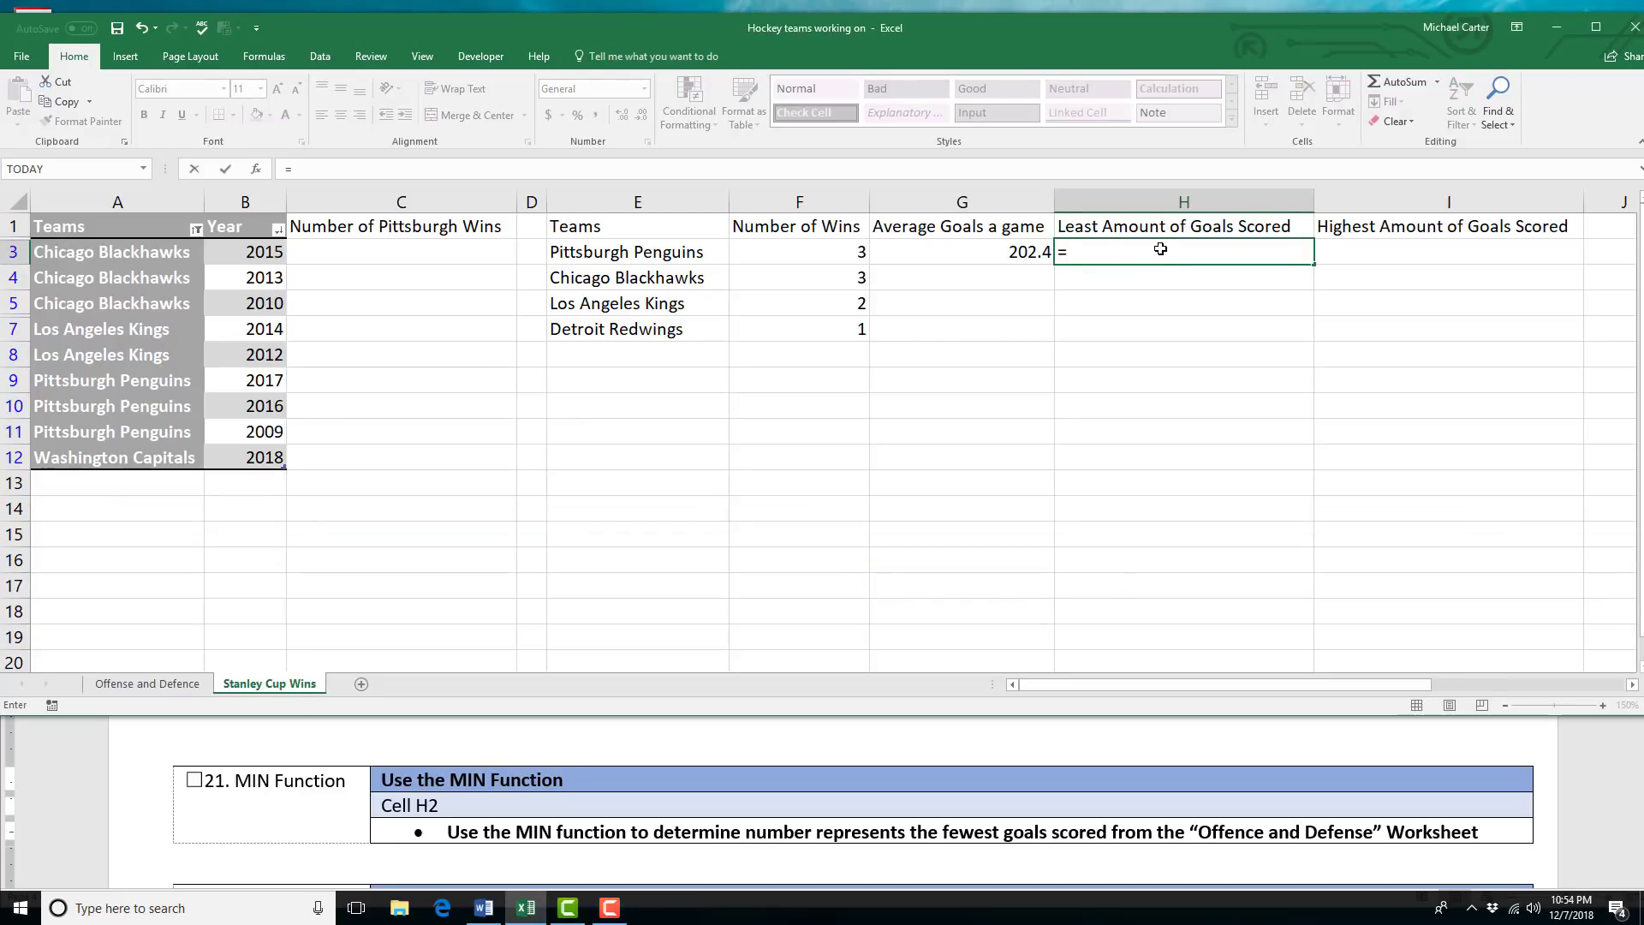
type("Min")
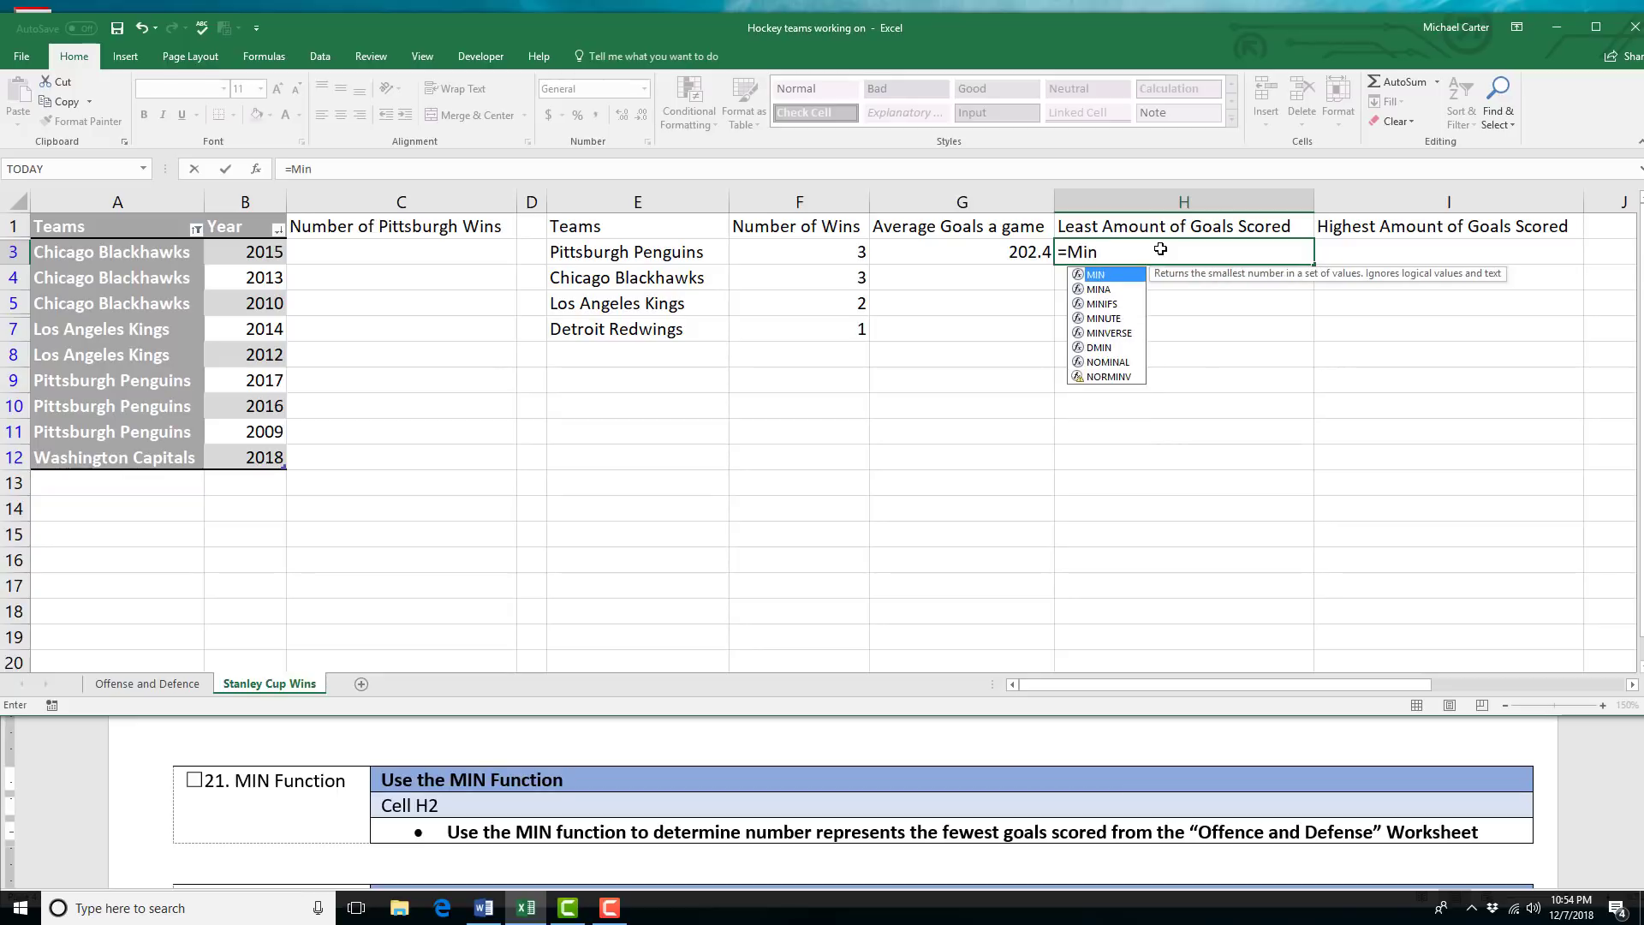
type("(")
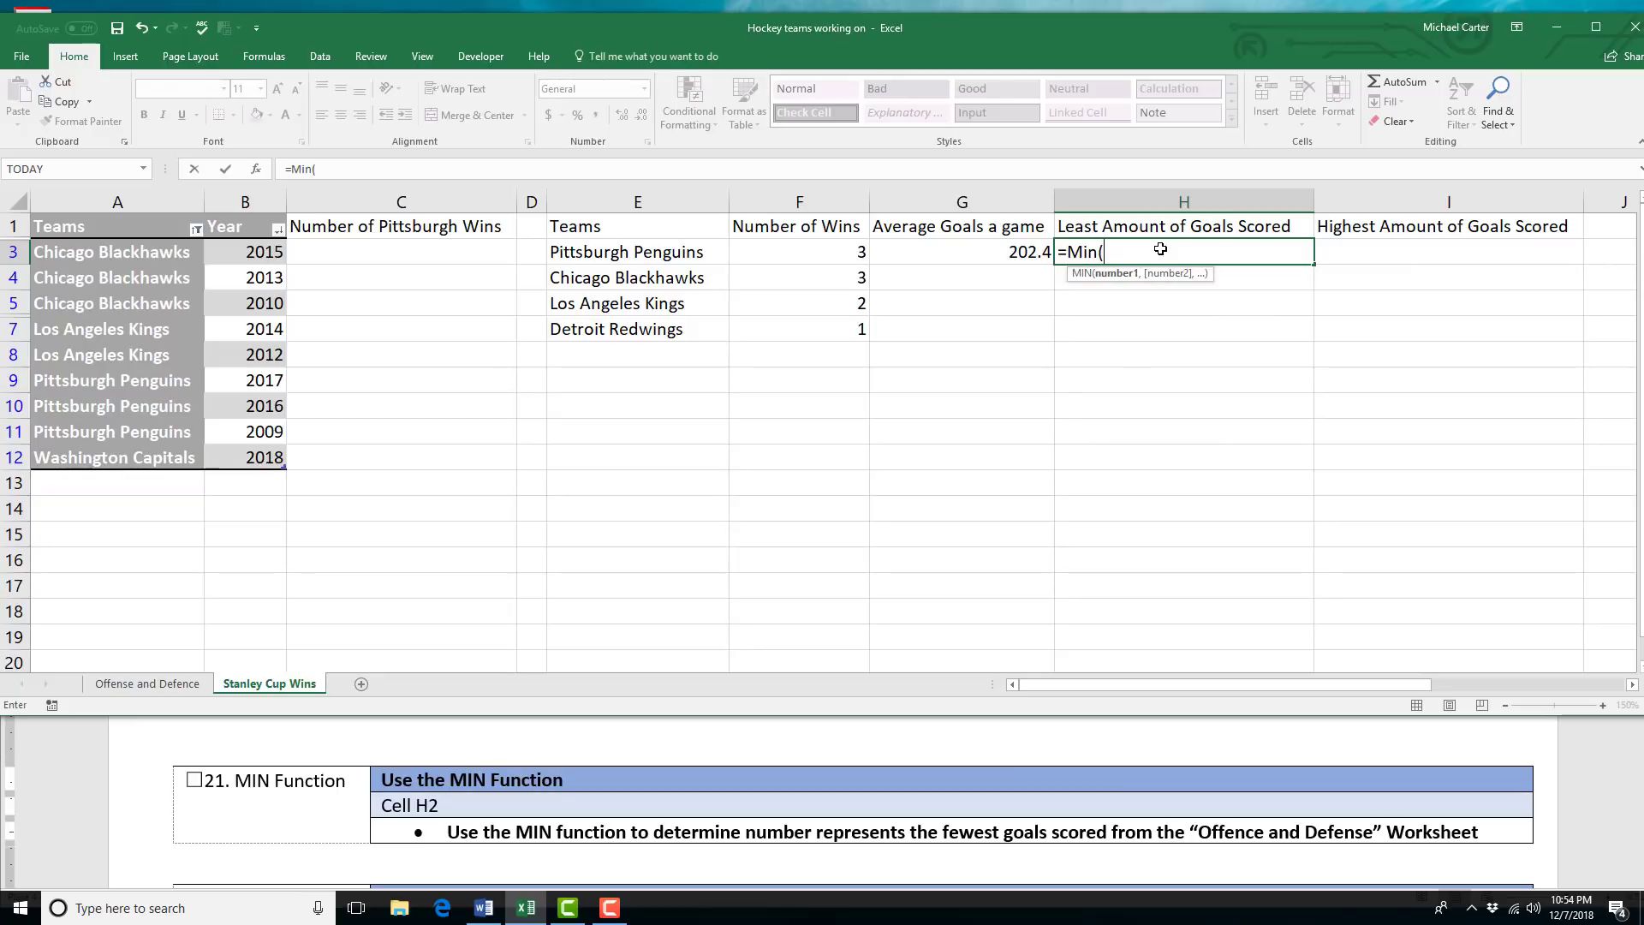
left_click(181, 690)
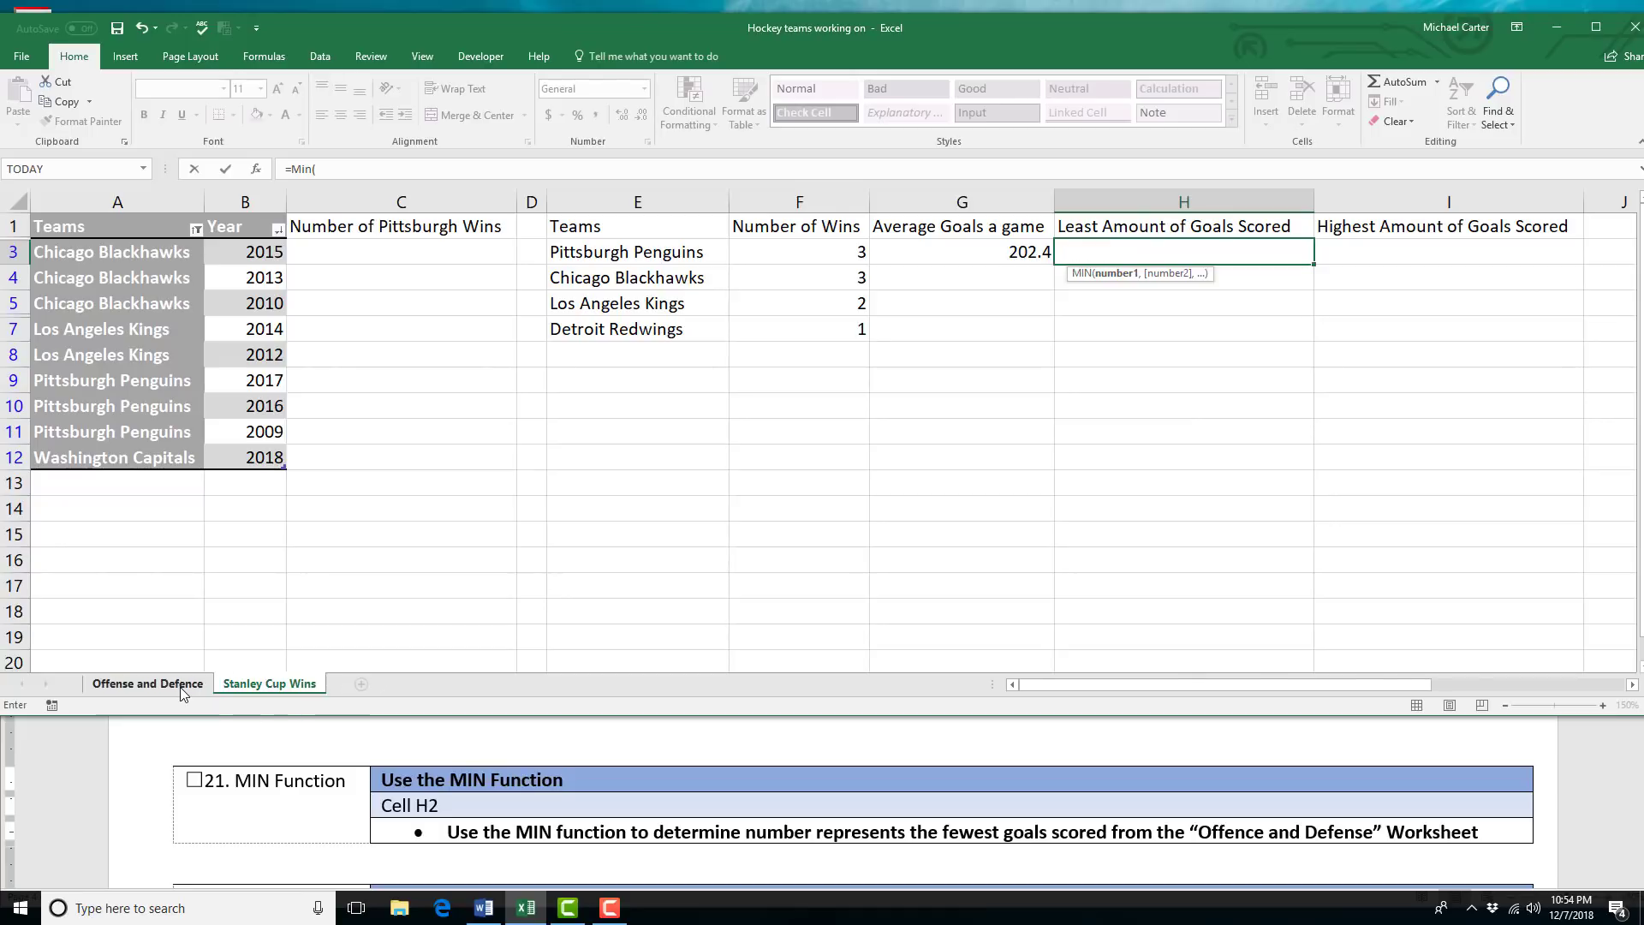
left_click(597, 294)
key("F4")
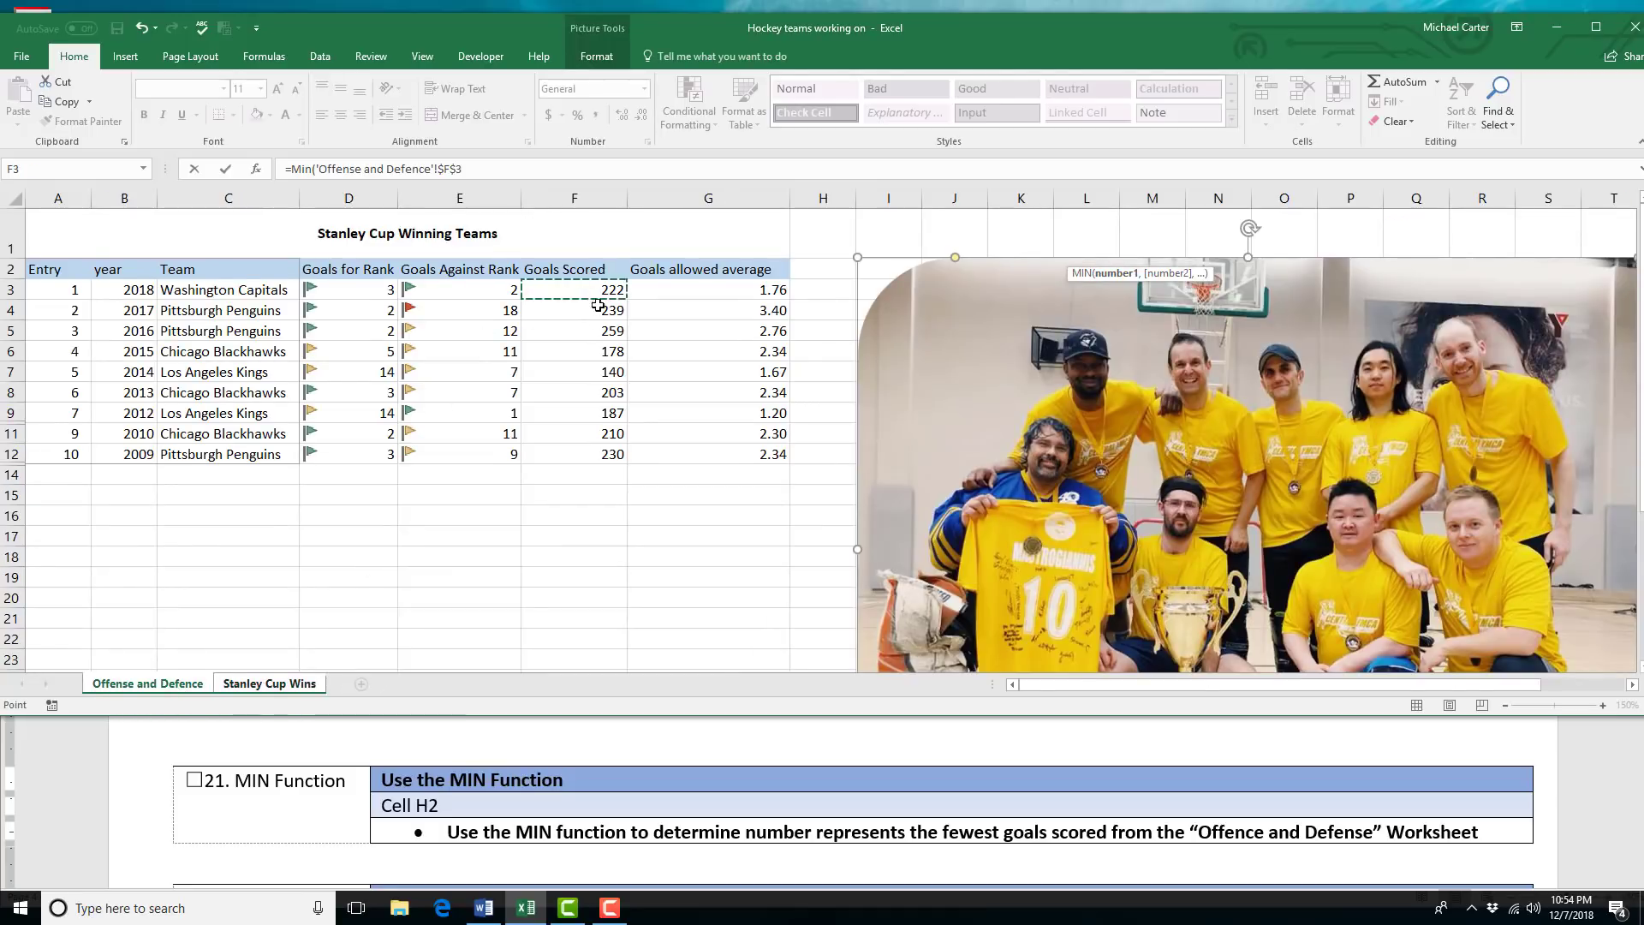
left_click_drag(598, 305, 600, 454)
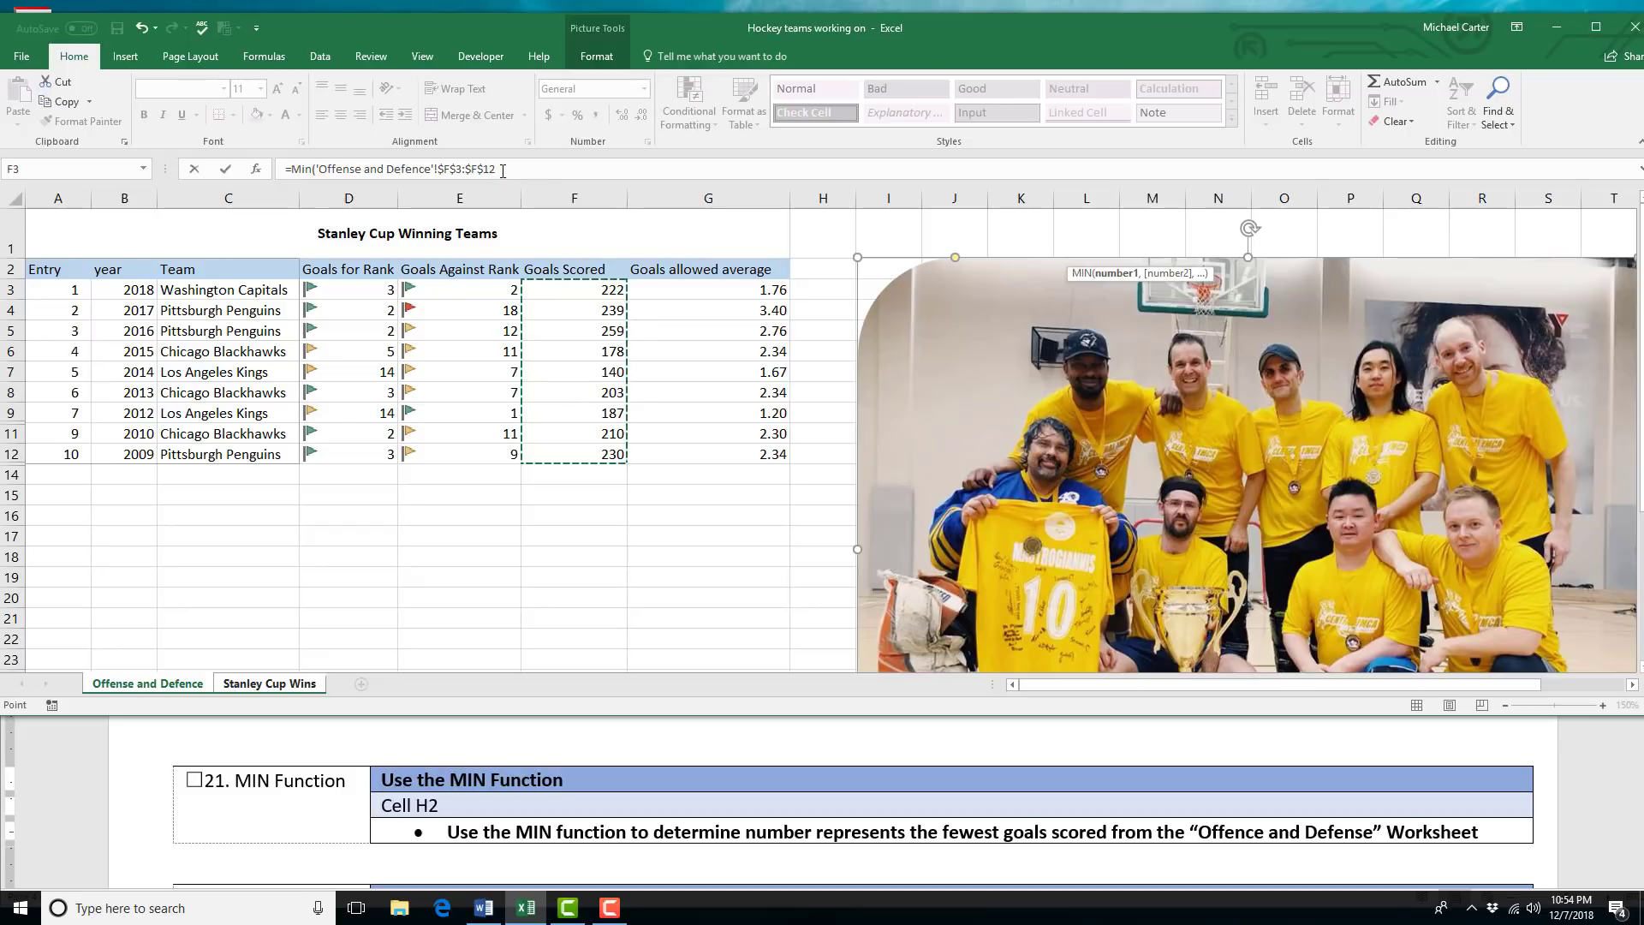
left_click(532, 166)
type(")")
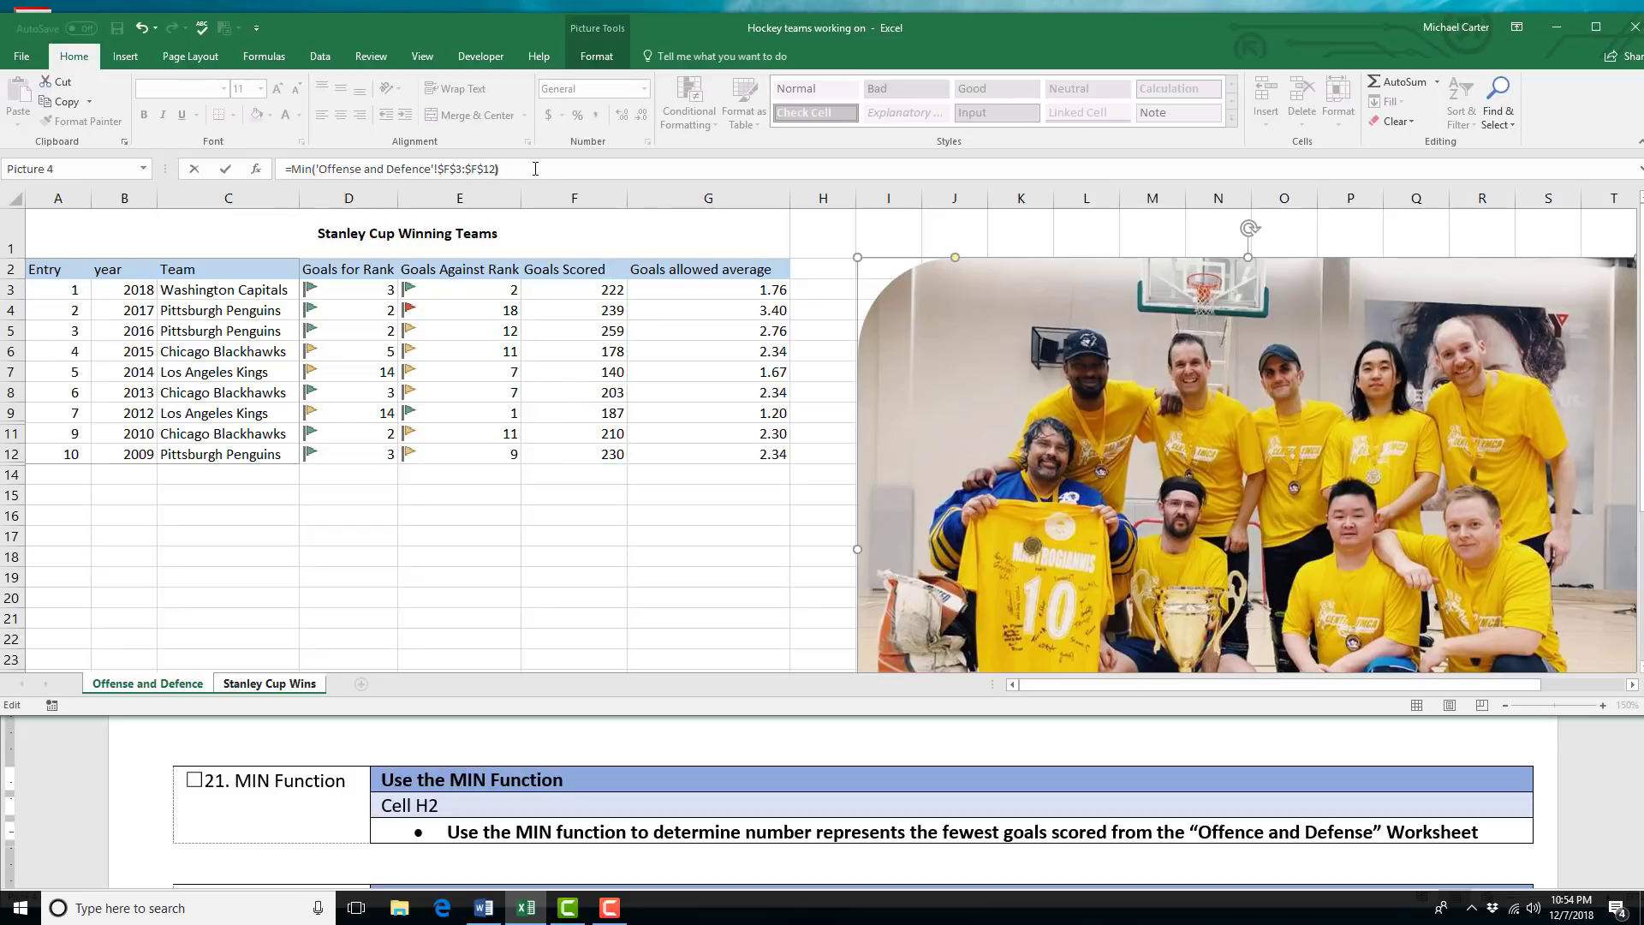
key("Return")
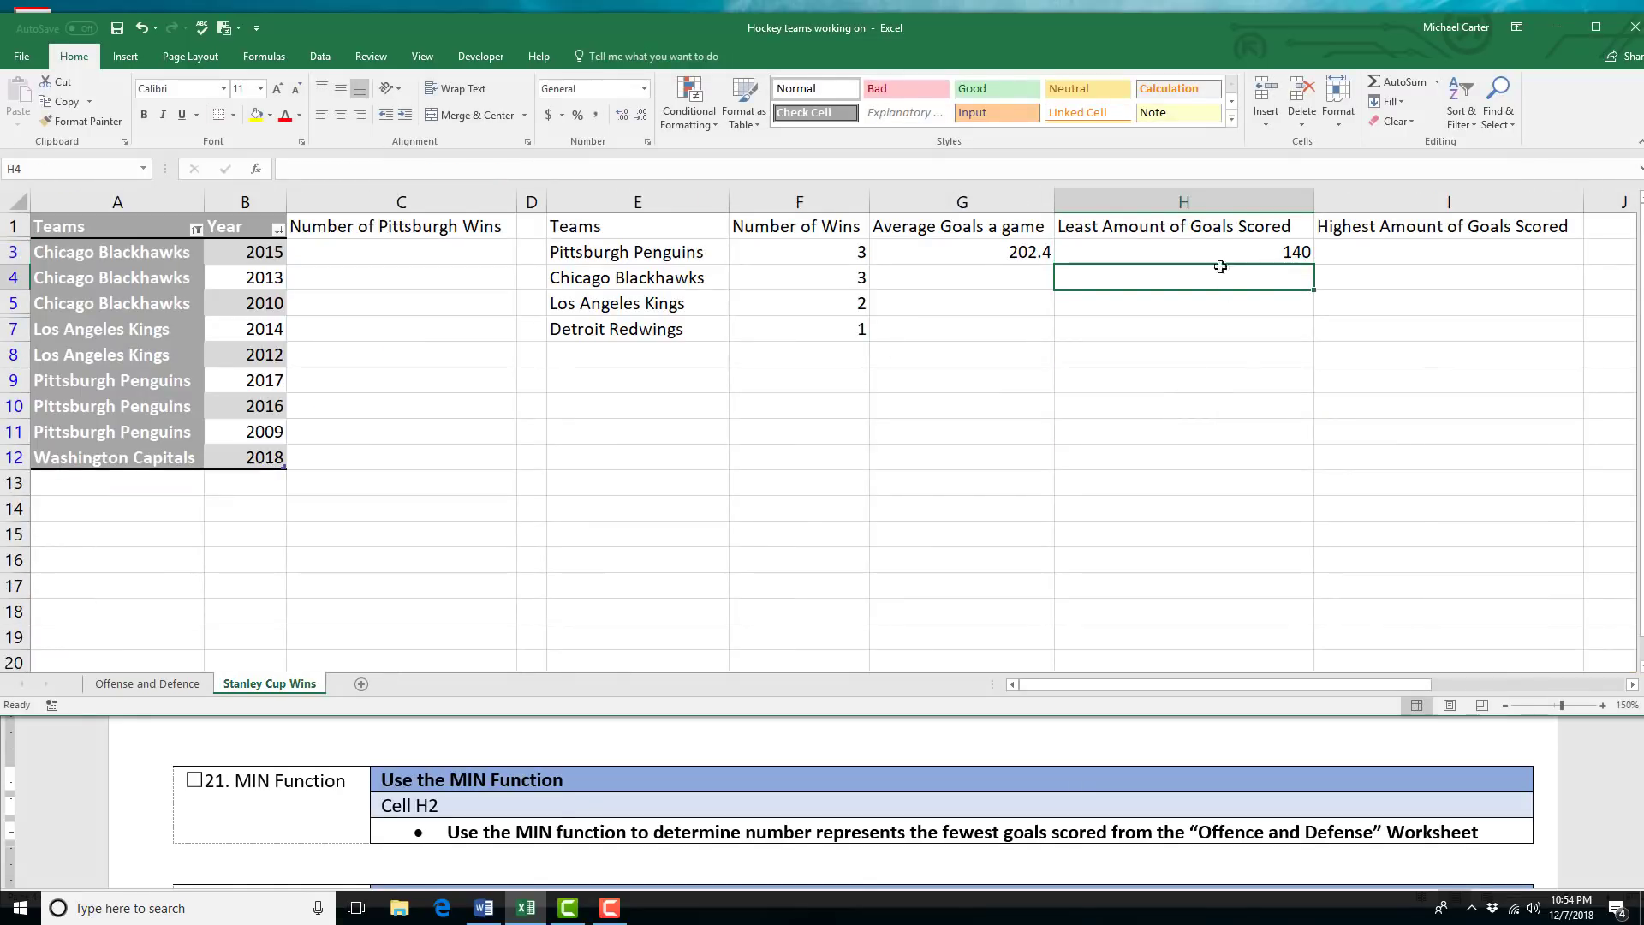
Check off task 21 MIN Function in the Word instructions.
left_click(1364, 258)
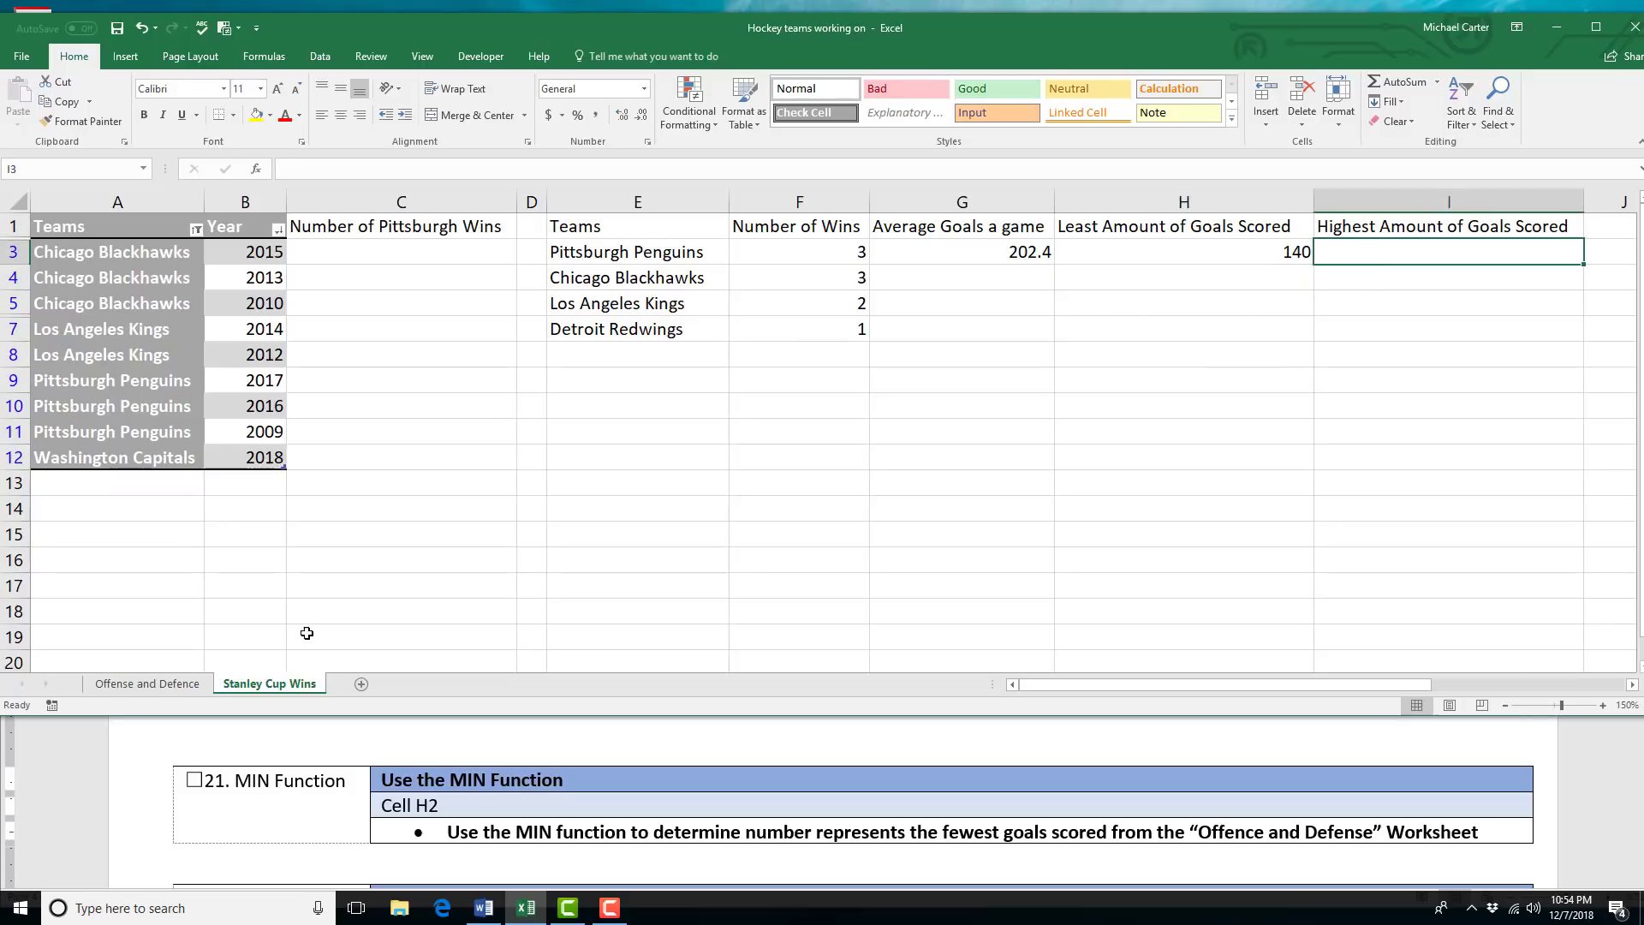
left_click(195, 787)
left_click(194, 781)
Enter =Max('Offense and Defence'!$F$3:$F$12) in Excel cell I3, under Highest Amount of Goals Scored, to find the highest Goals Scored value.
scroll(214, 775, "down", 2)
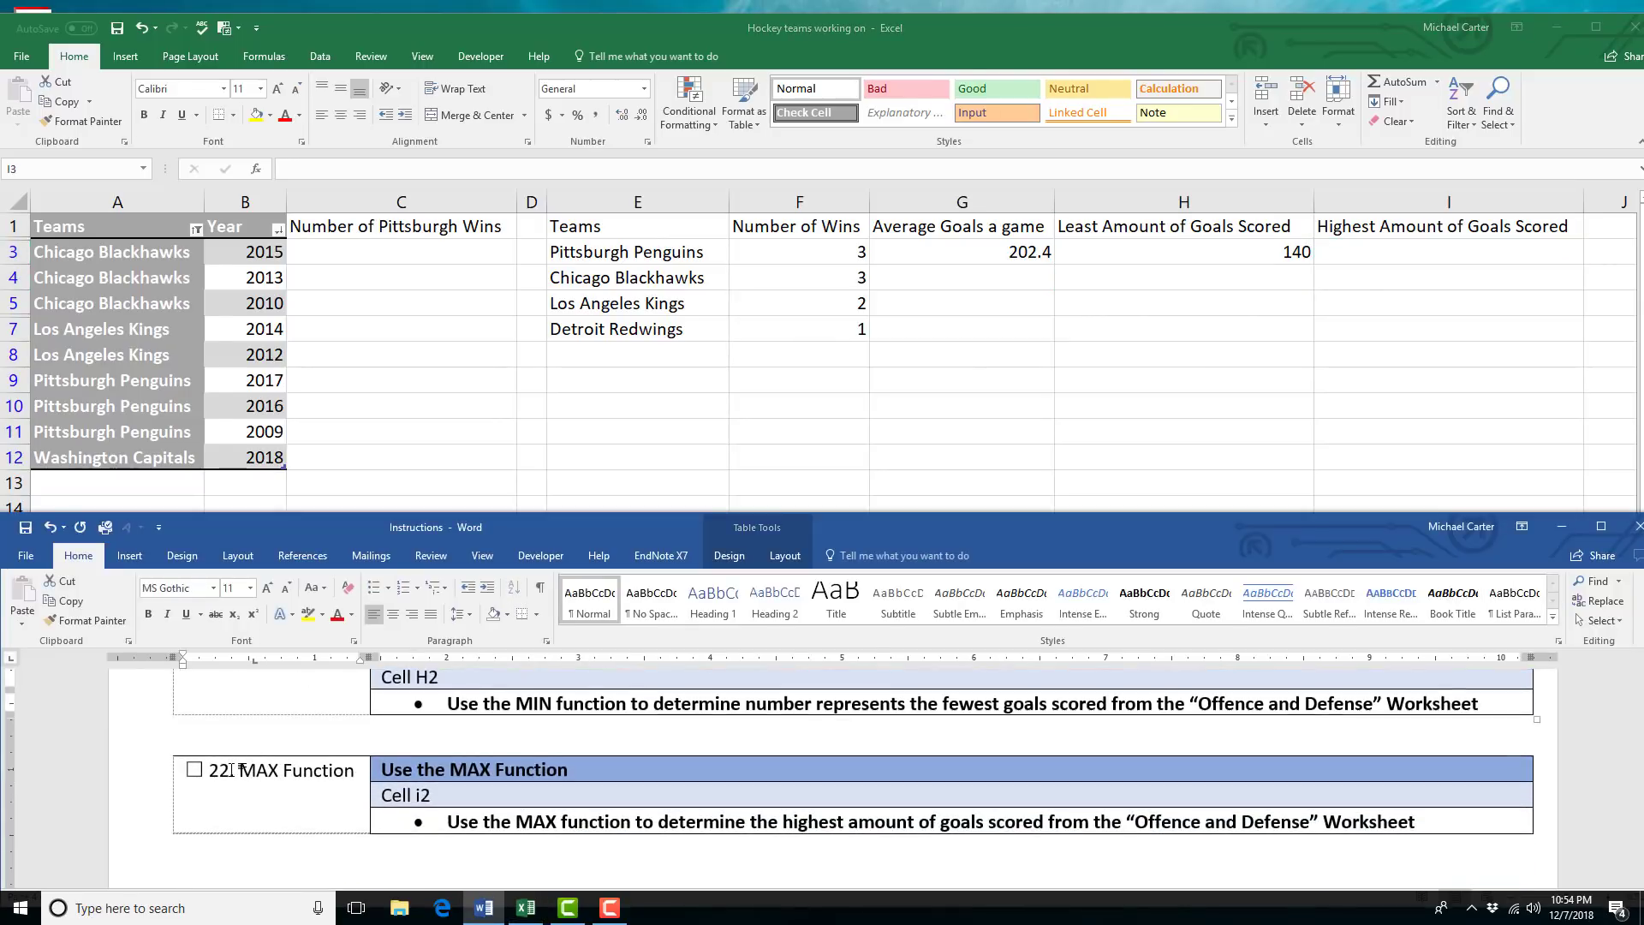
scroll(231, 770, "down", 1)
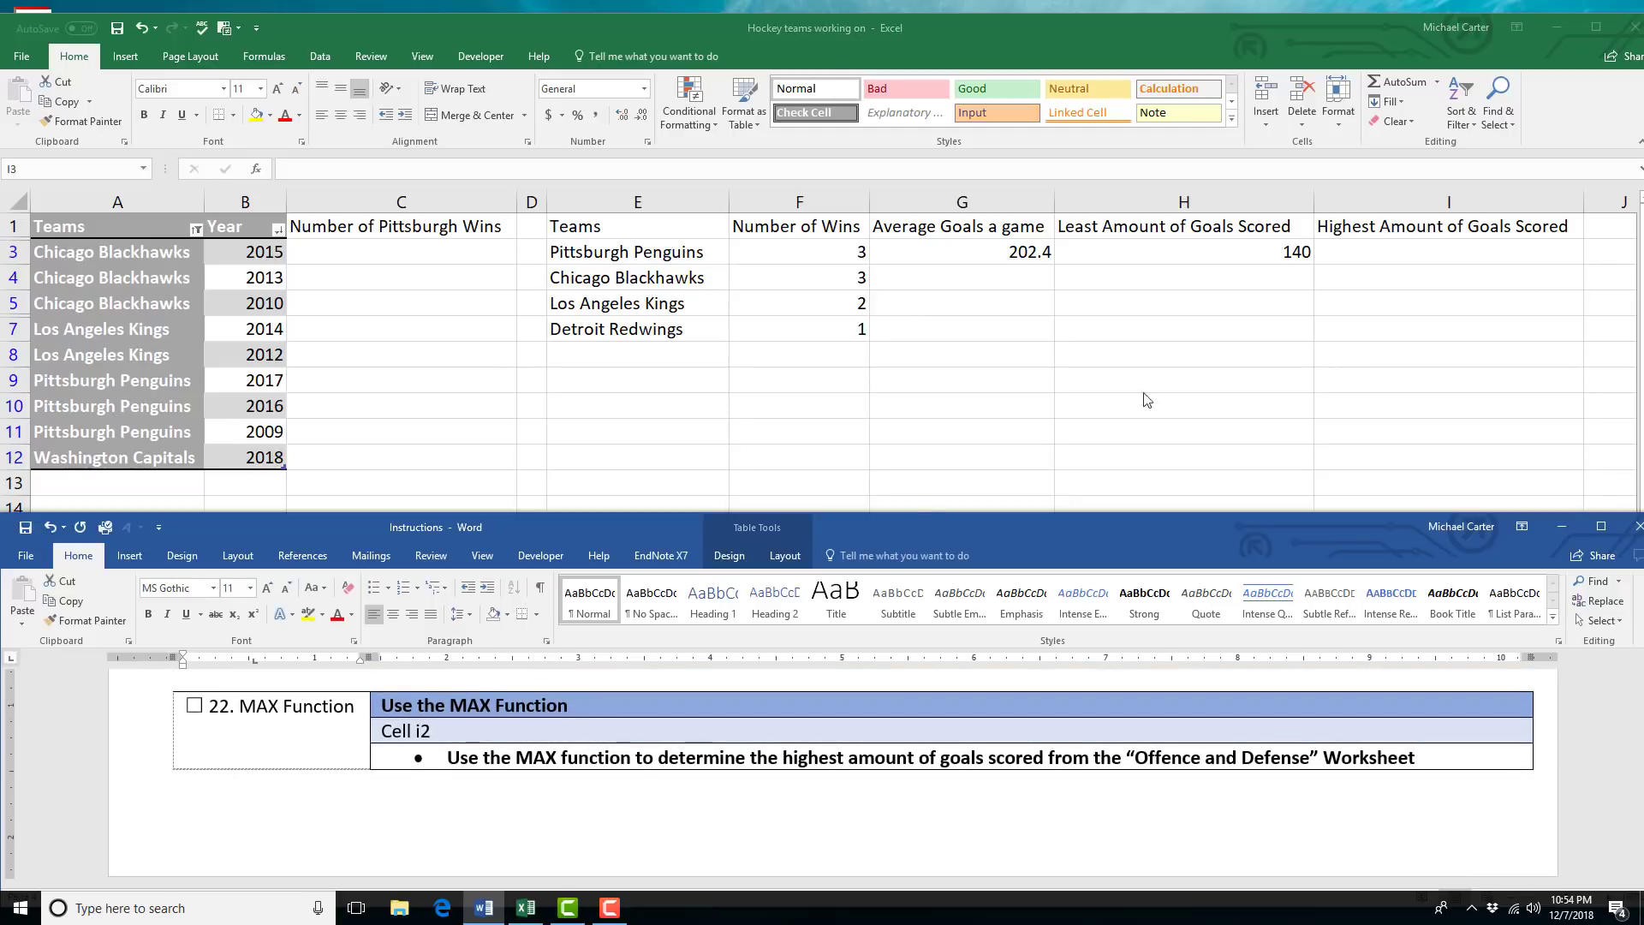
left_click(1360, 250)
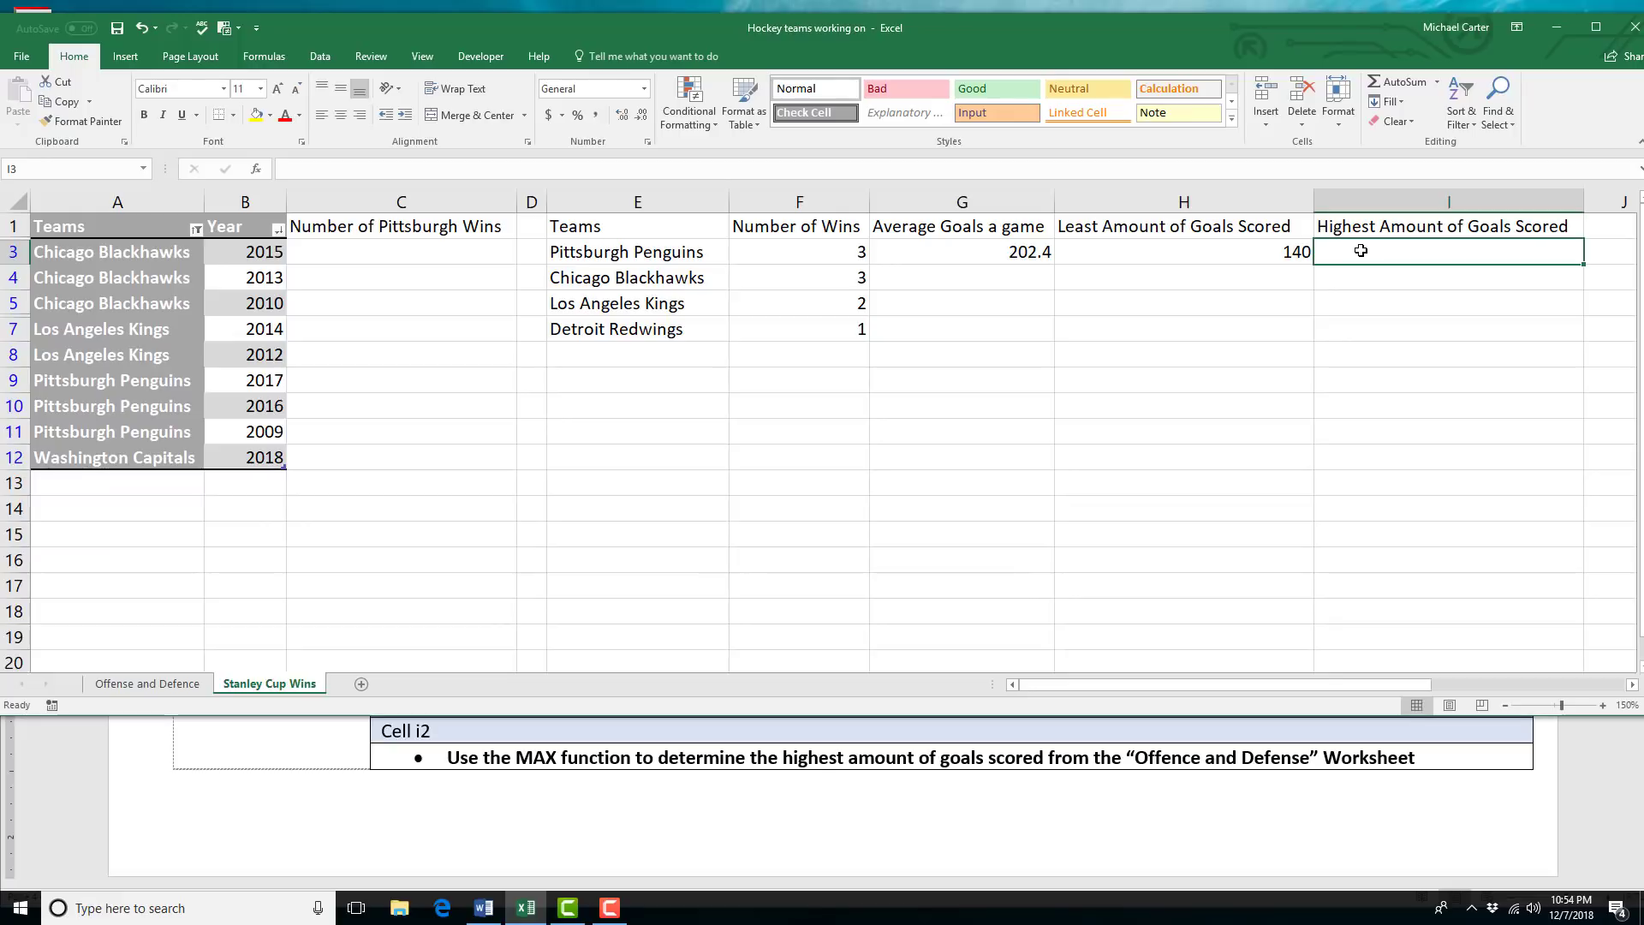
type("=M")
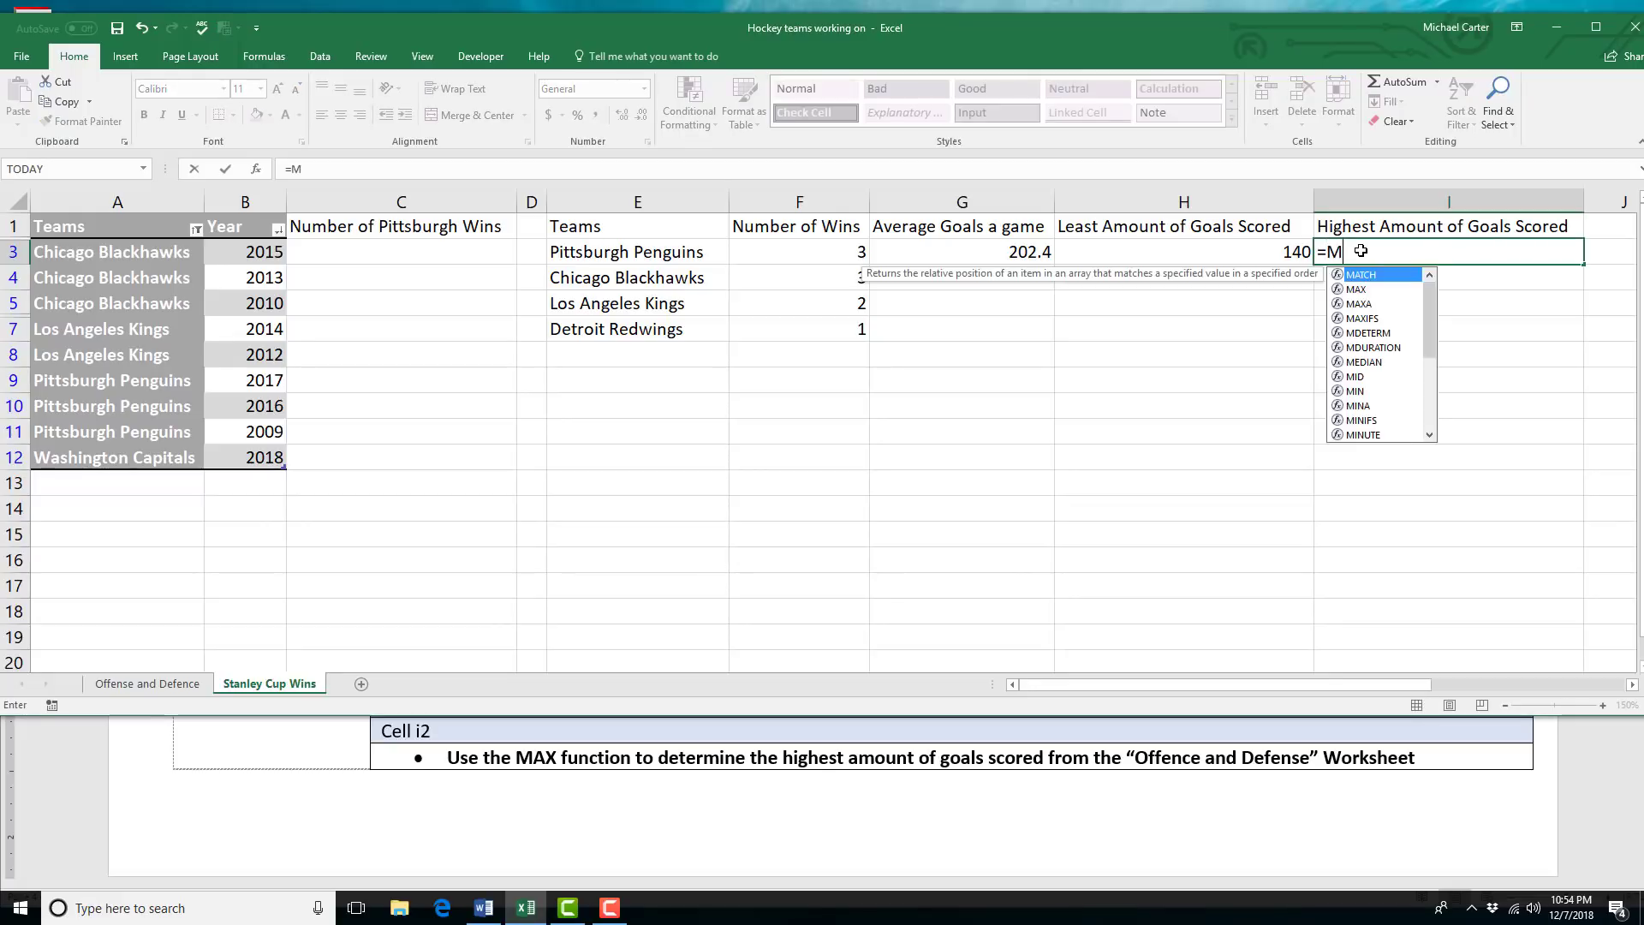
type("ax(")
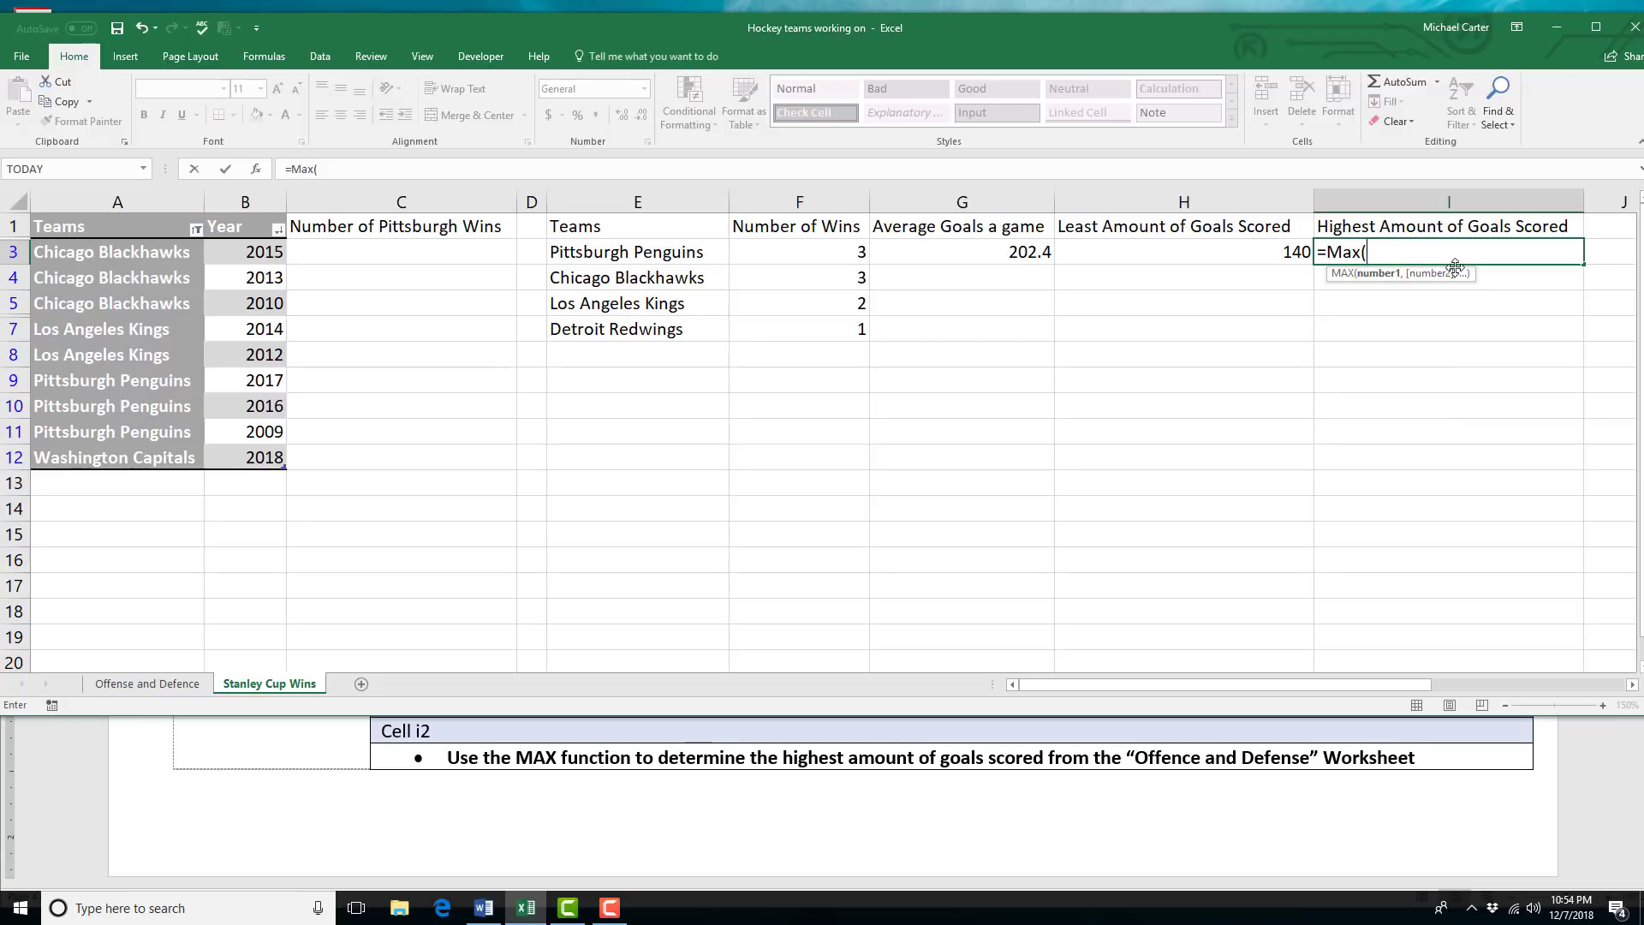
left_click(163, 685)
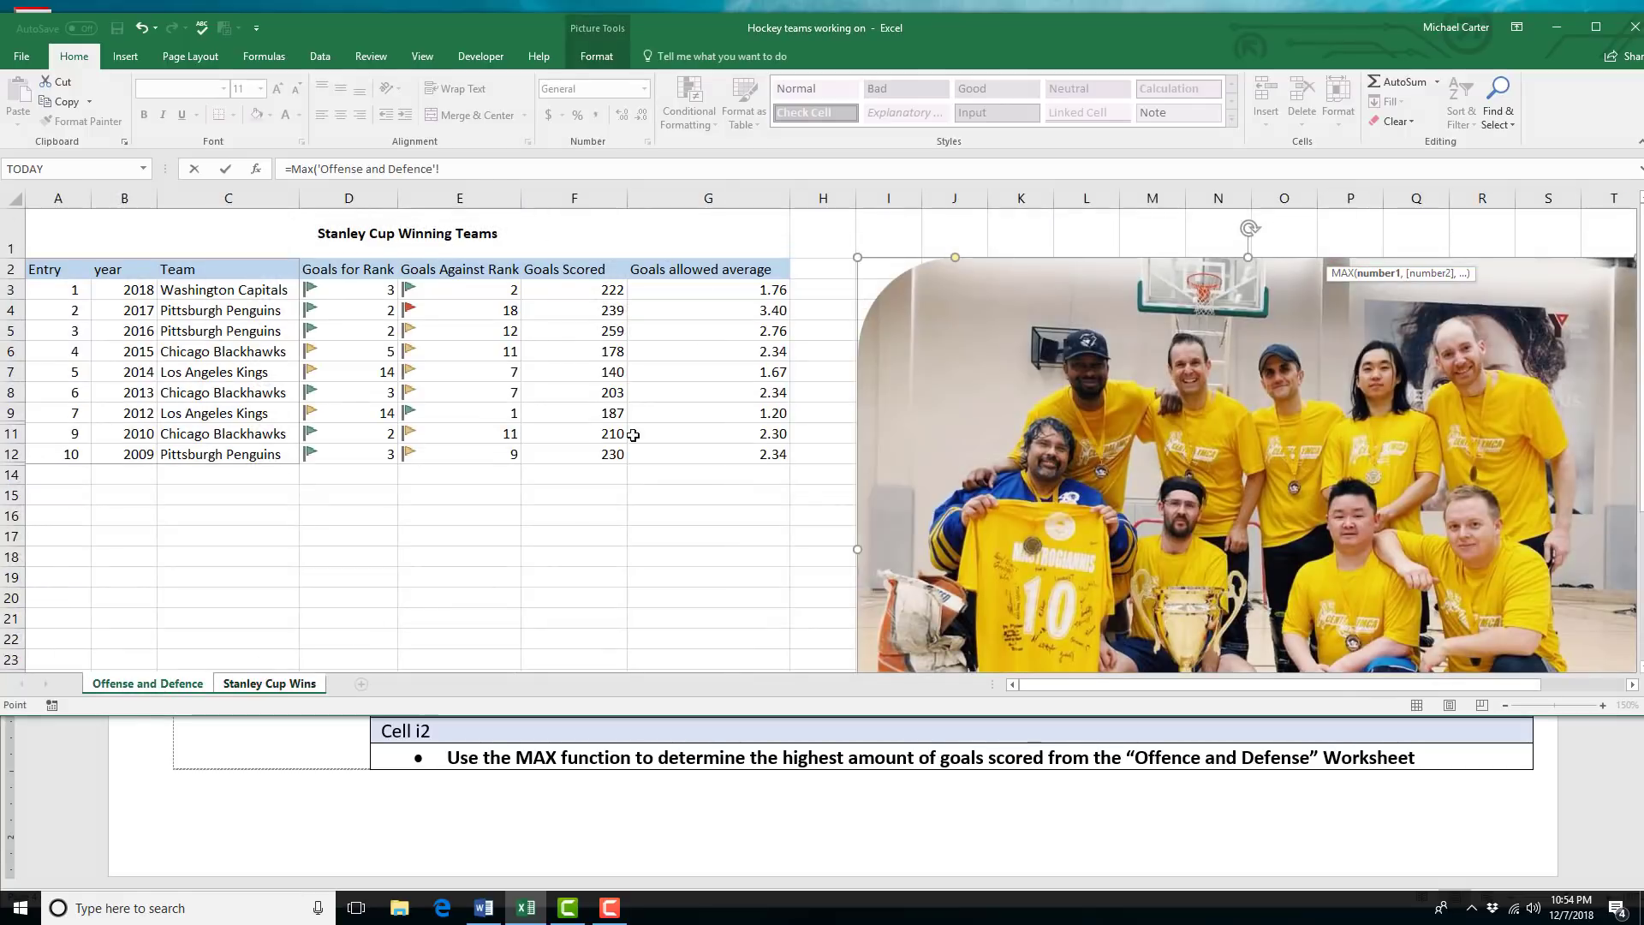
left_click_drag(587, 289, 583, 448)
key("F4")
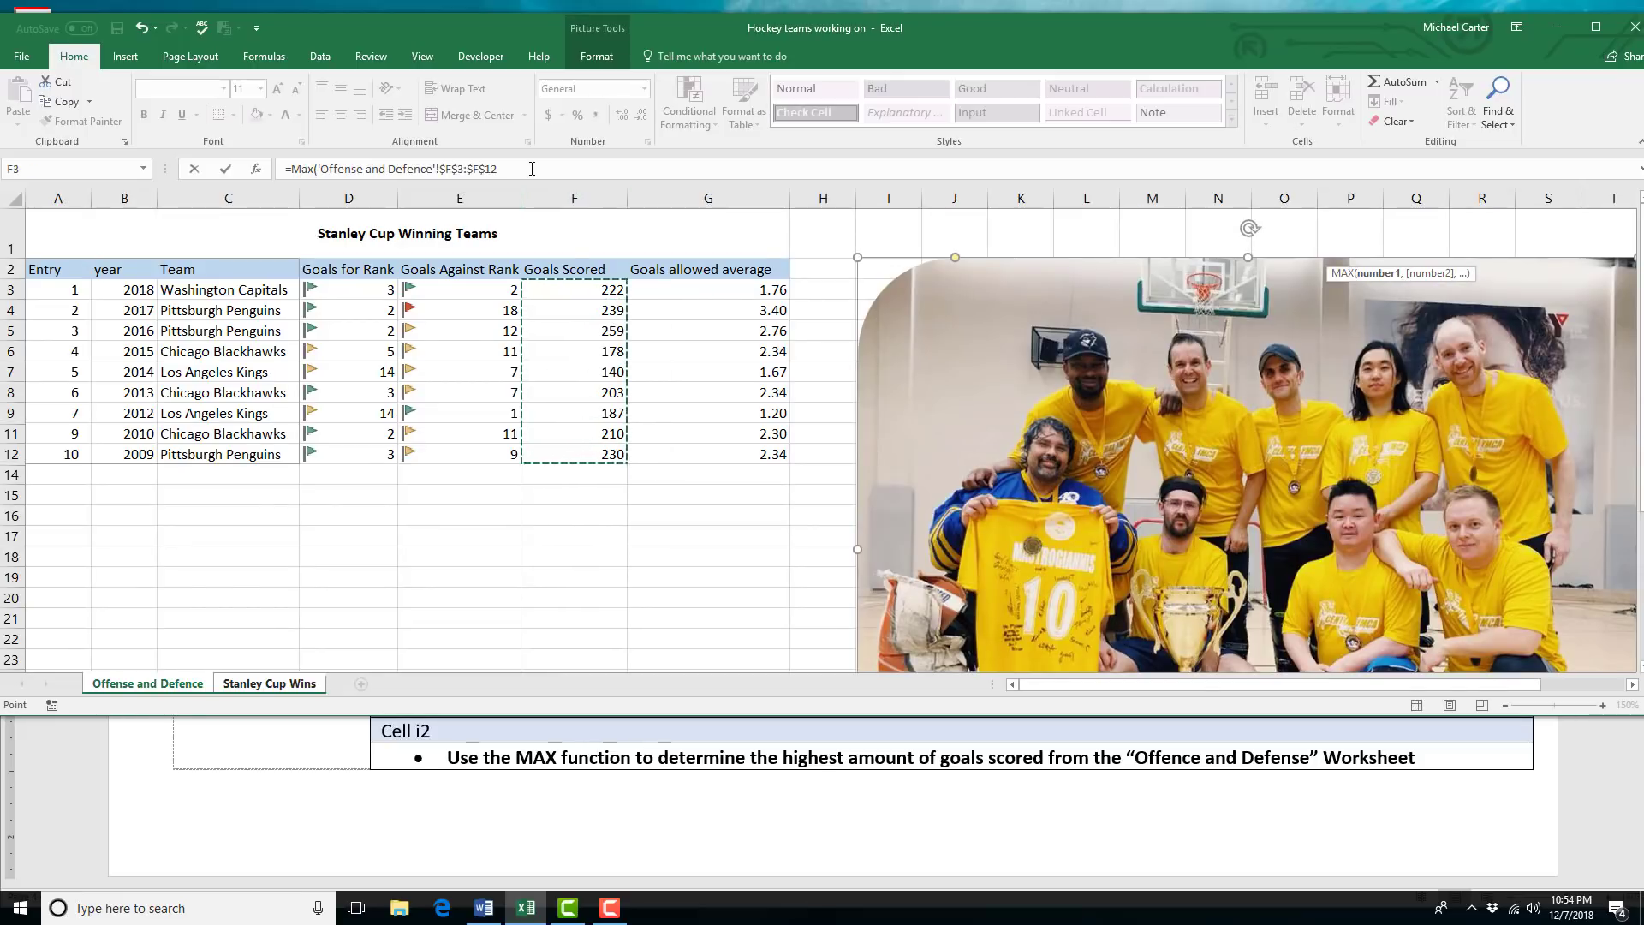
left_click(531, 168)
type(")")
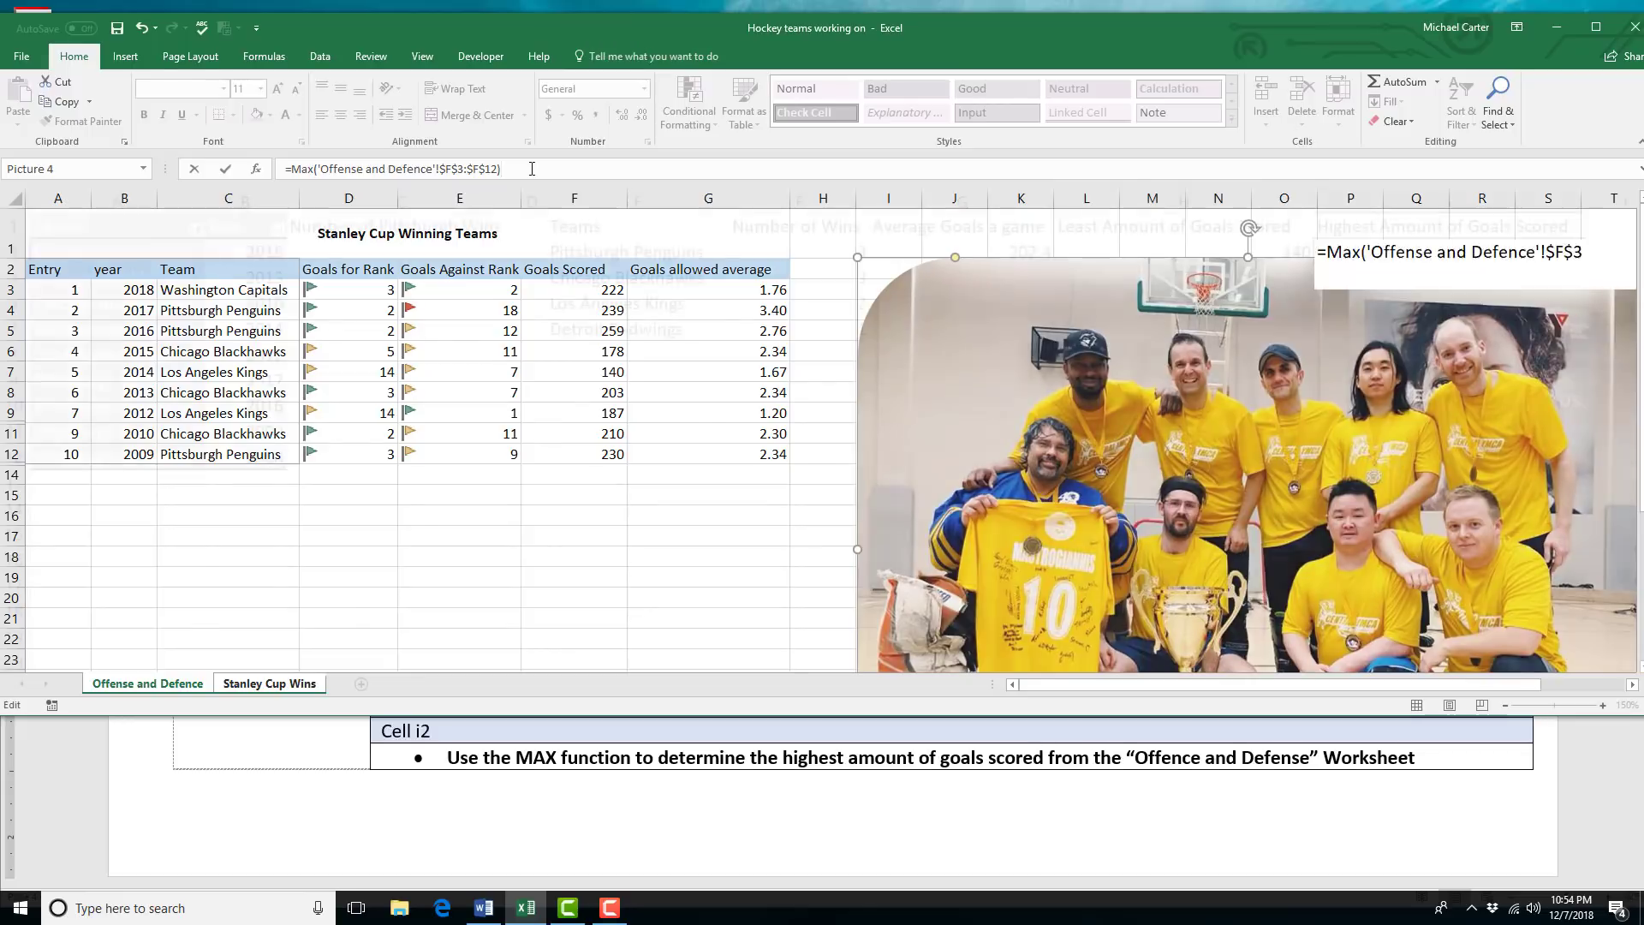
key("Return")
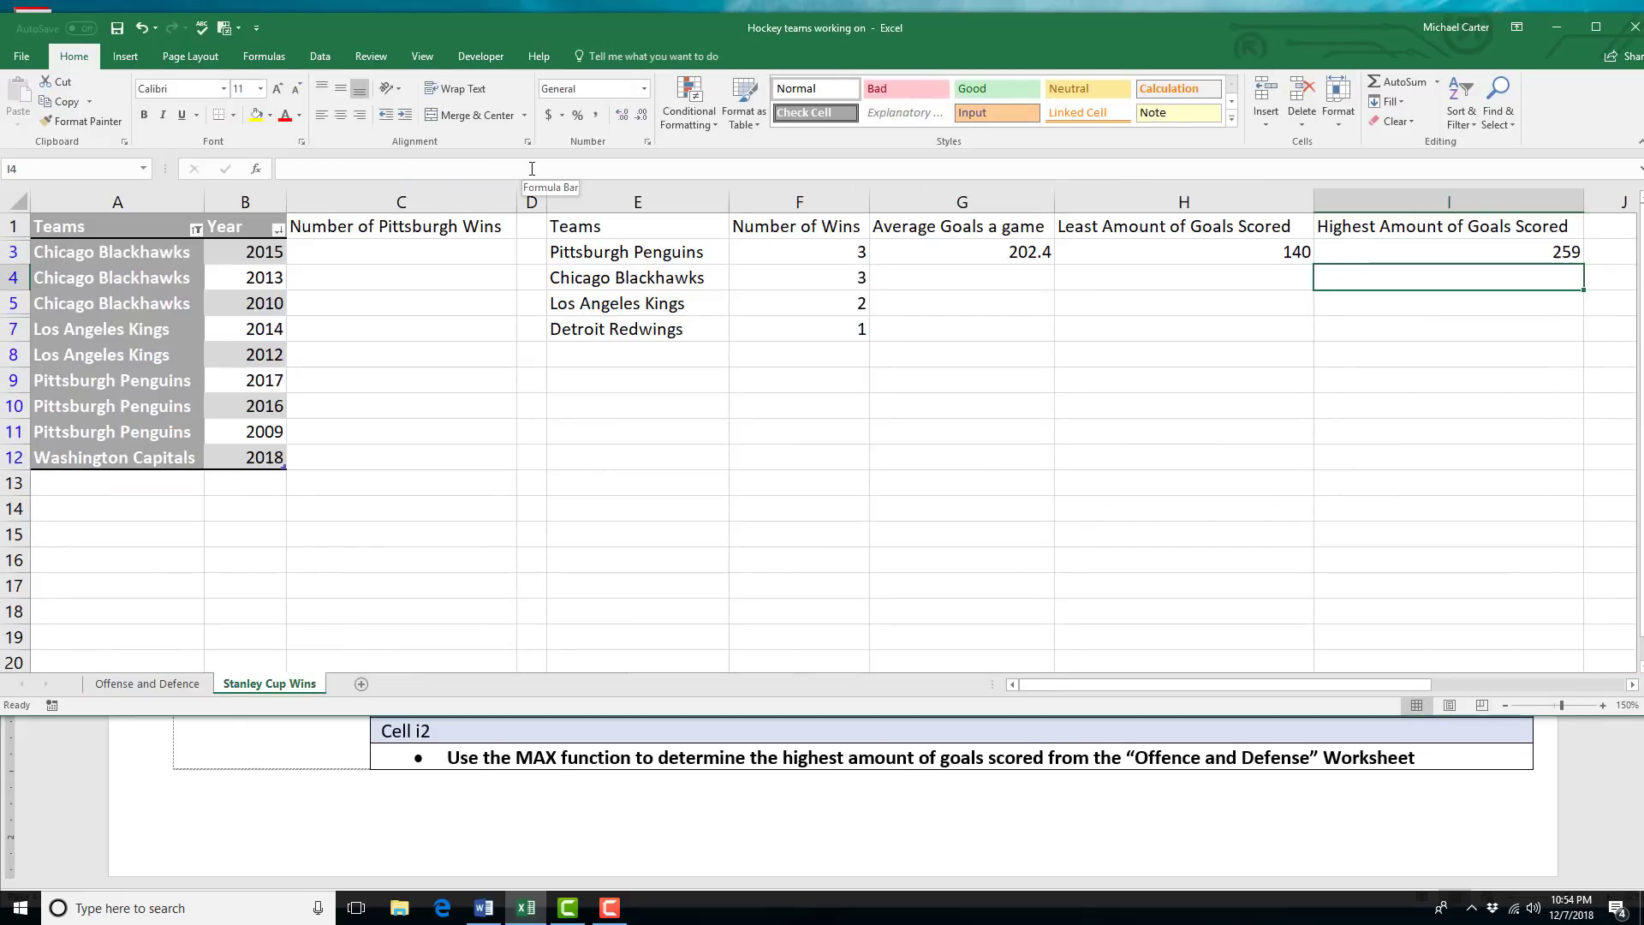
Consult the Final Steps in the Word instructions and set Excel to save AutoRecover information every 12 minutes.
left_click(307, 805)
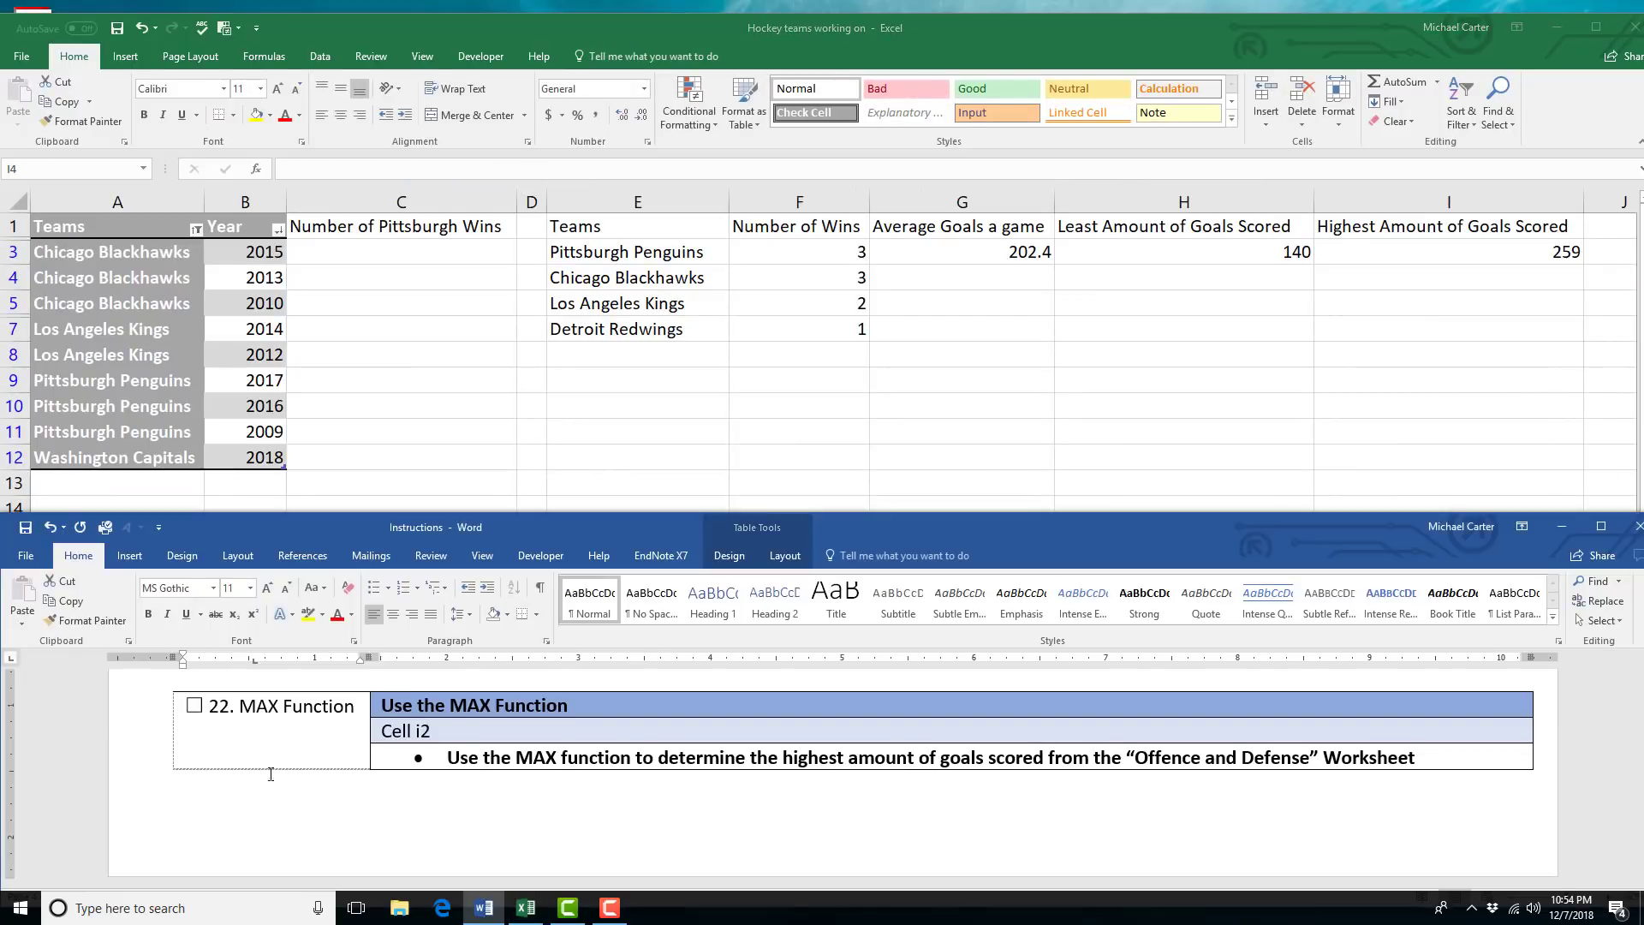
scroll(282, 821, "down", 5)
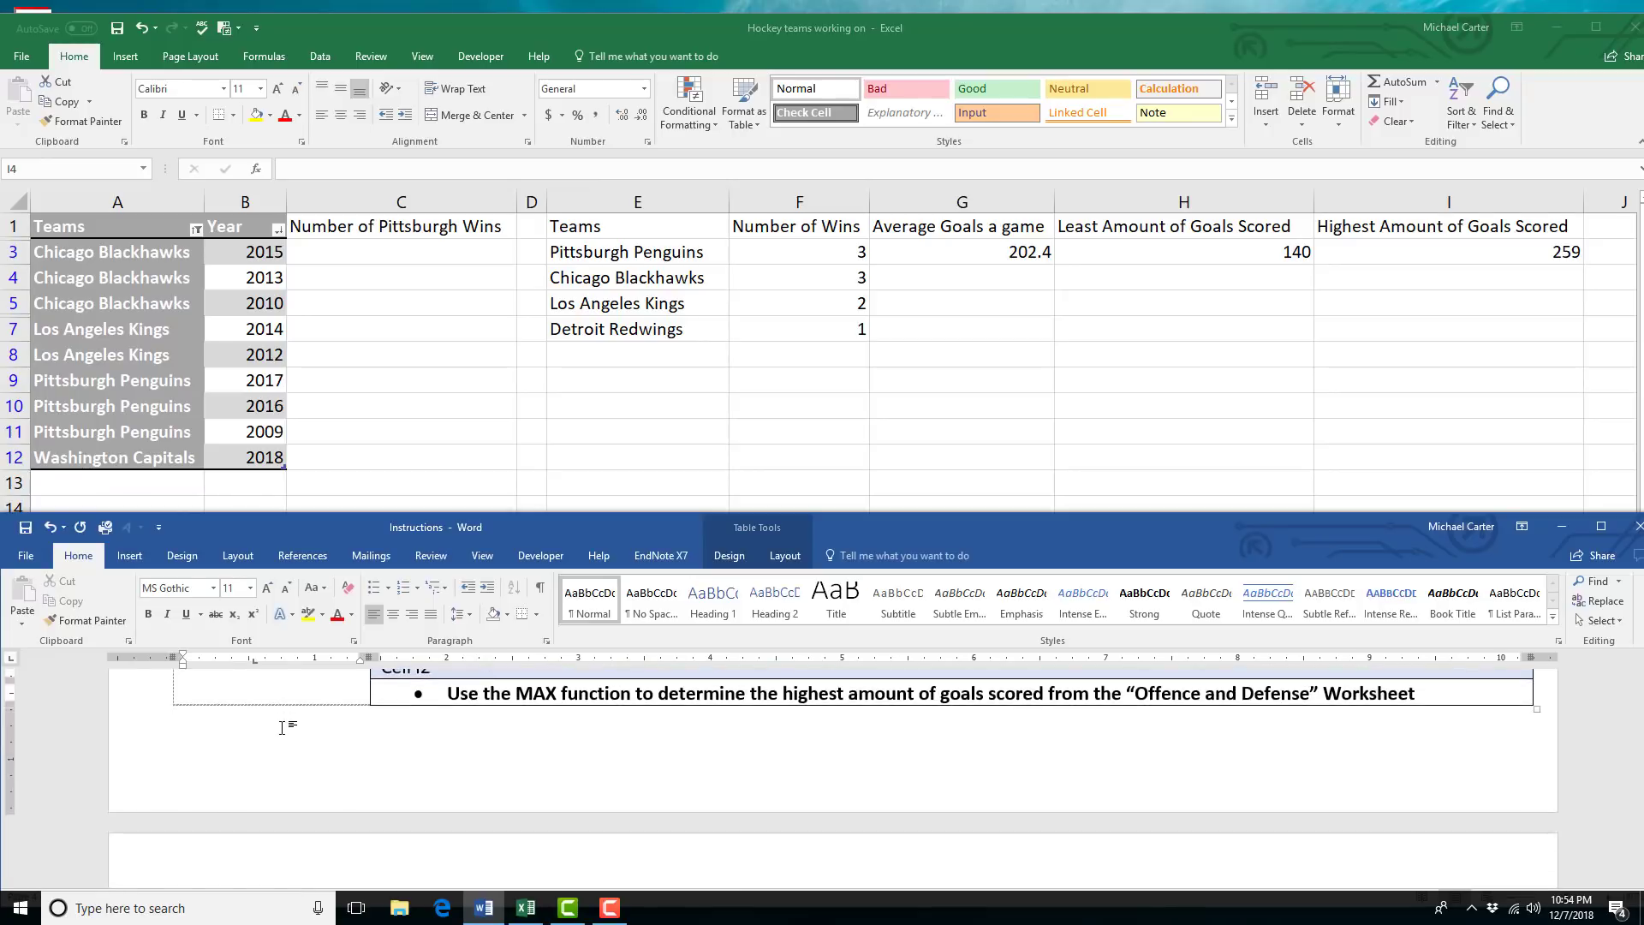
scroll(284, 726, "down", 2)
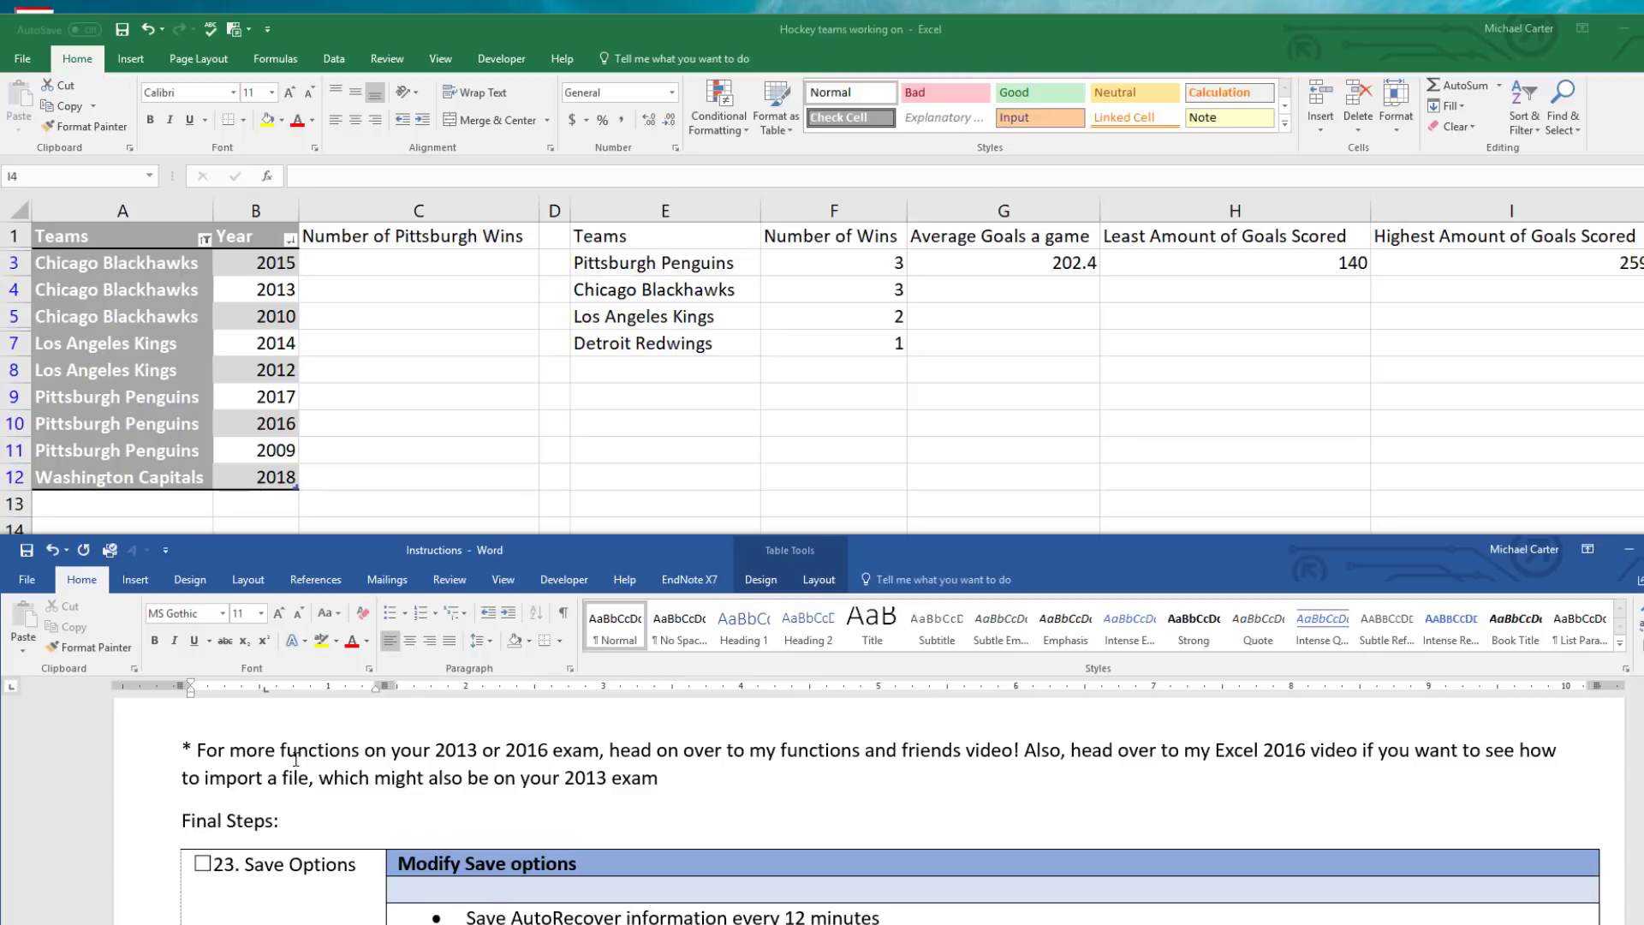
scroll(295, 758, "down", 3)
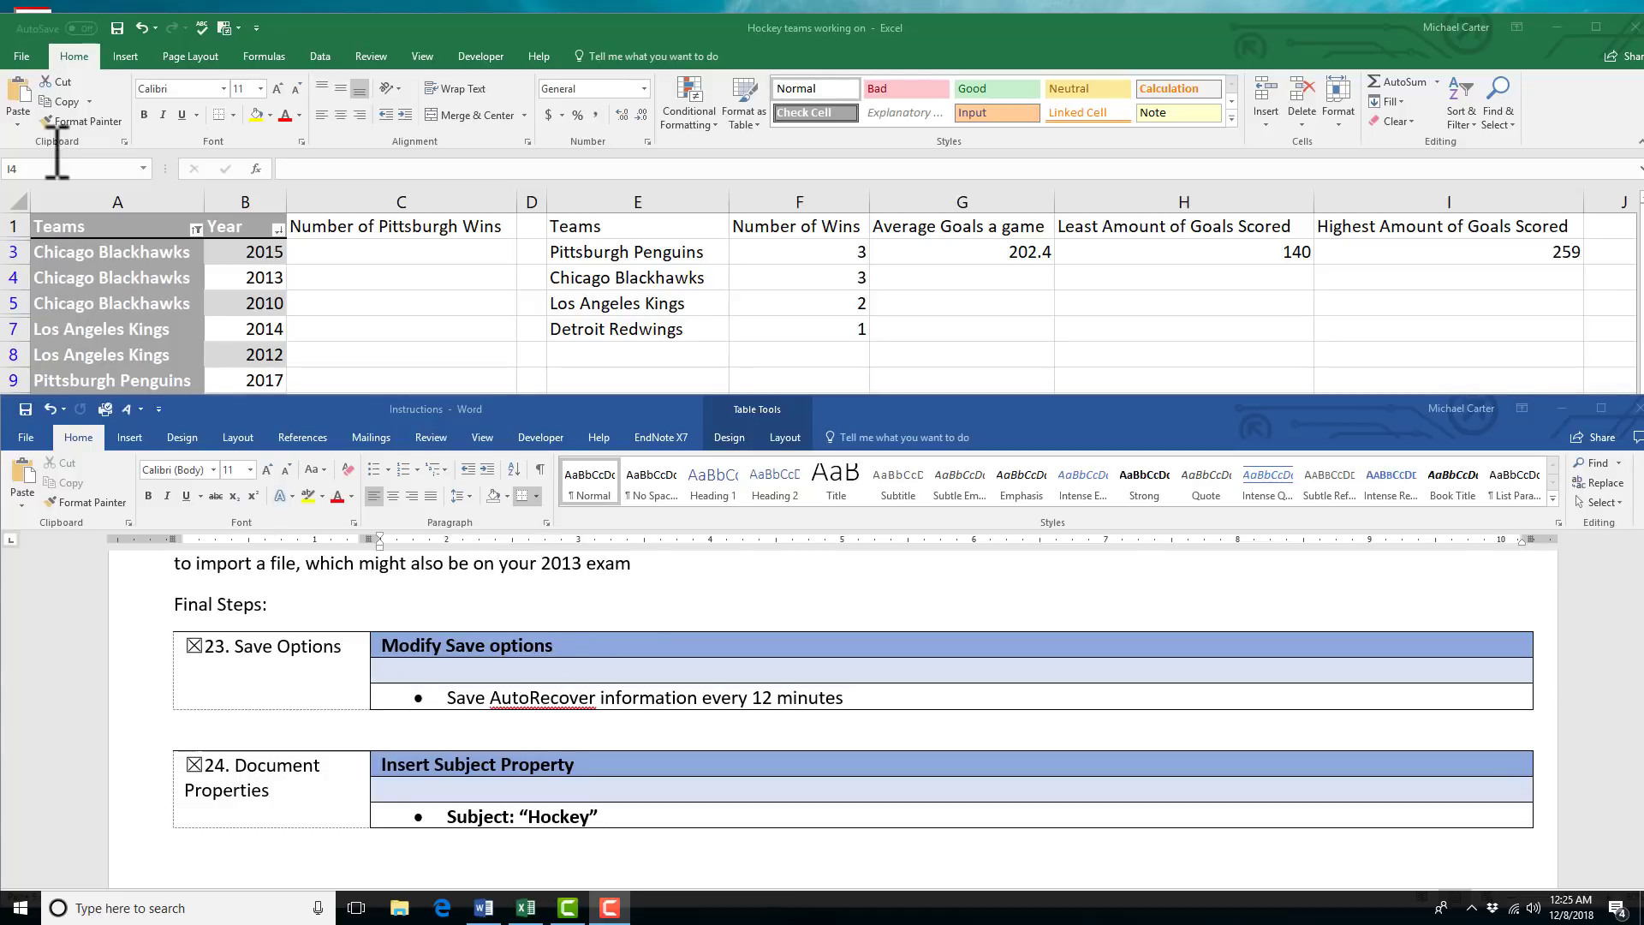
left_click(20, 56)
left_click(21, 56)
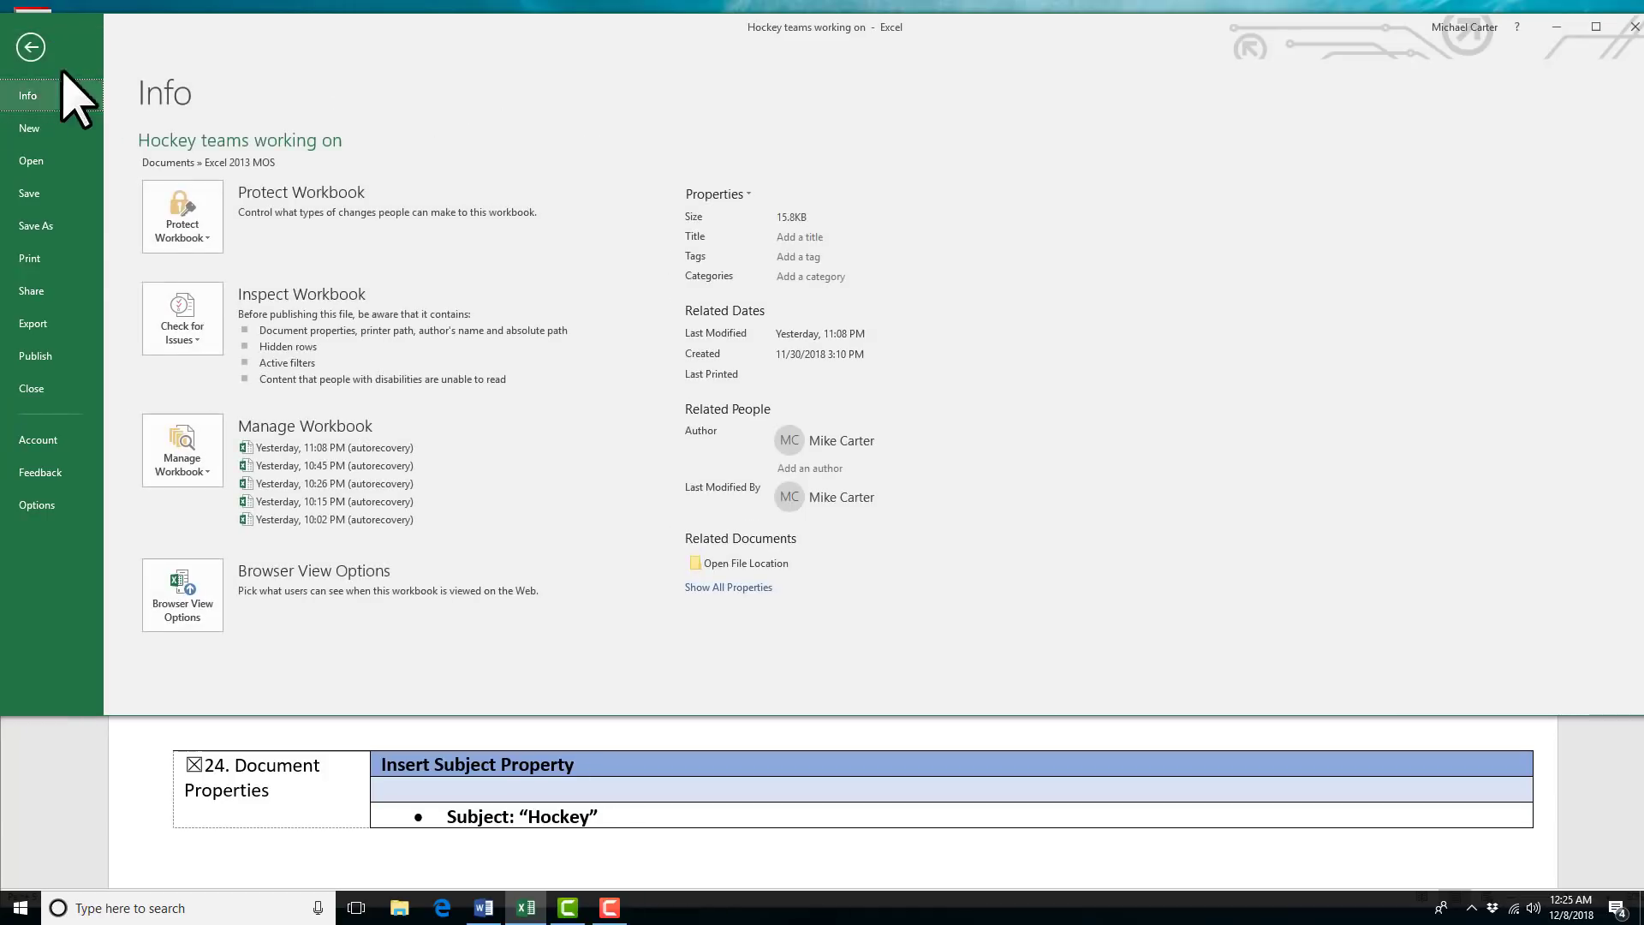
left_click(51, 505)
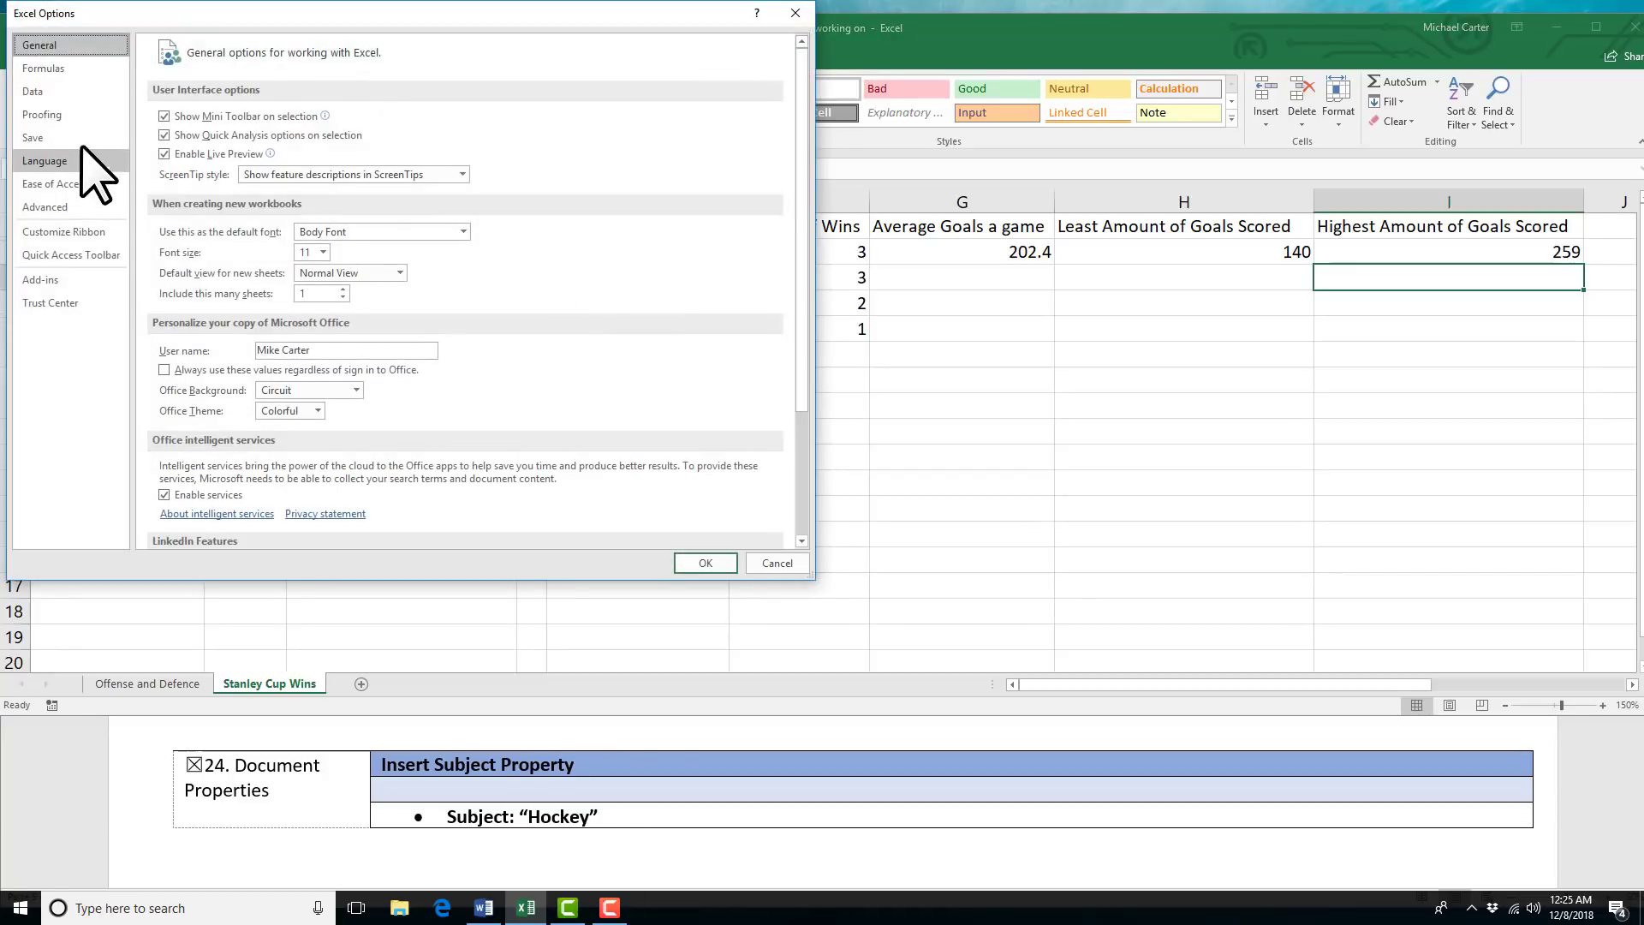
left_click(34, 137)
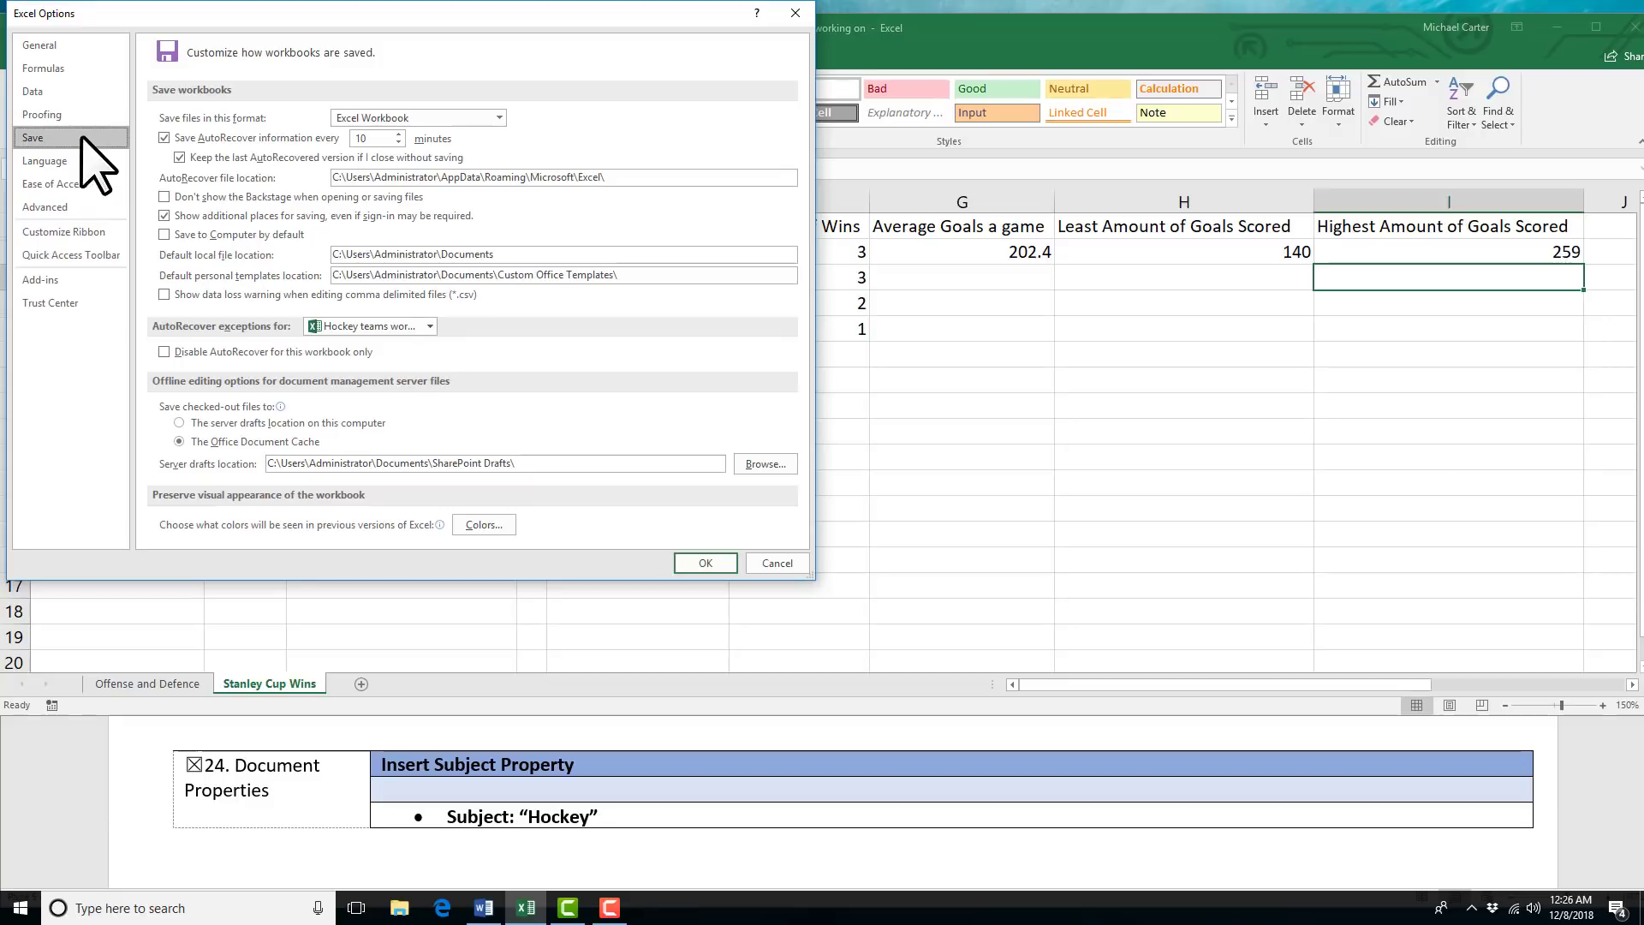
left_click(398, 133)
left_click(398, 133)
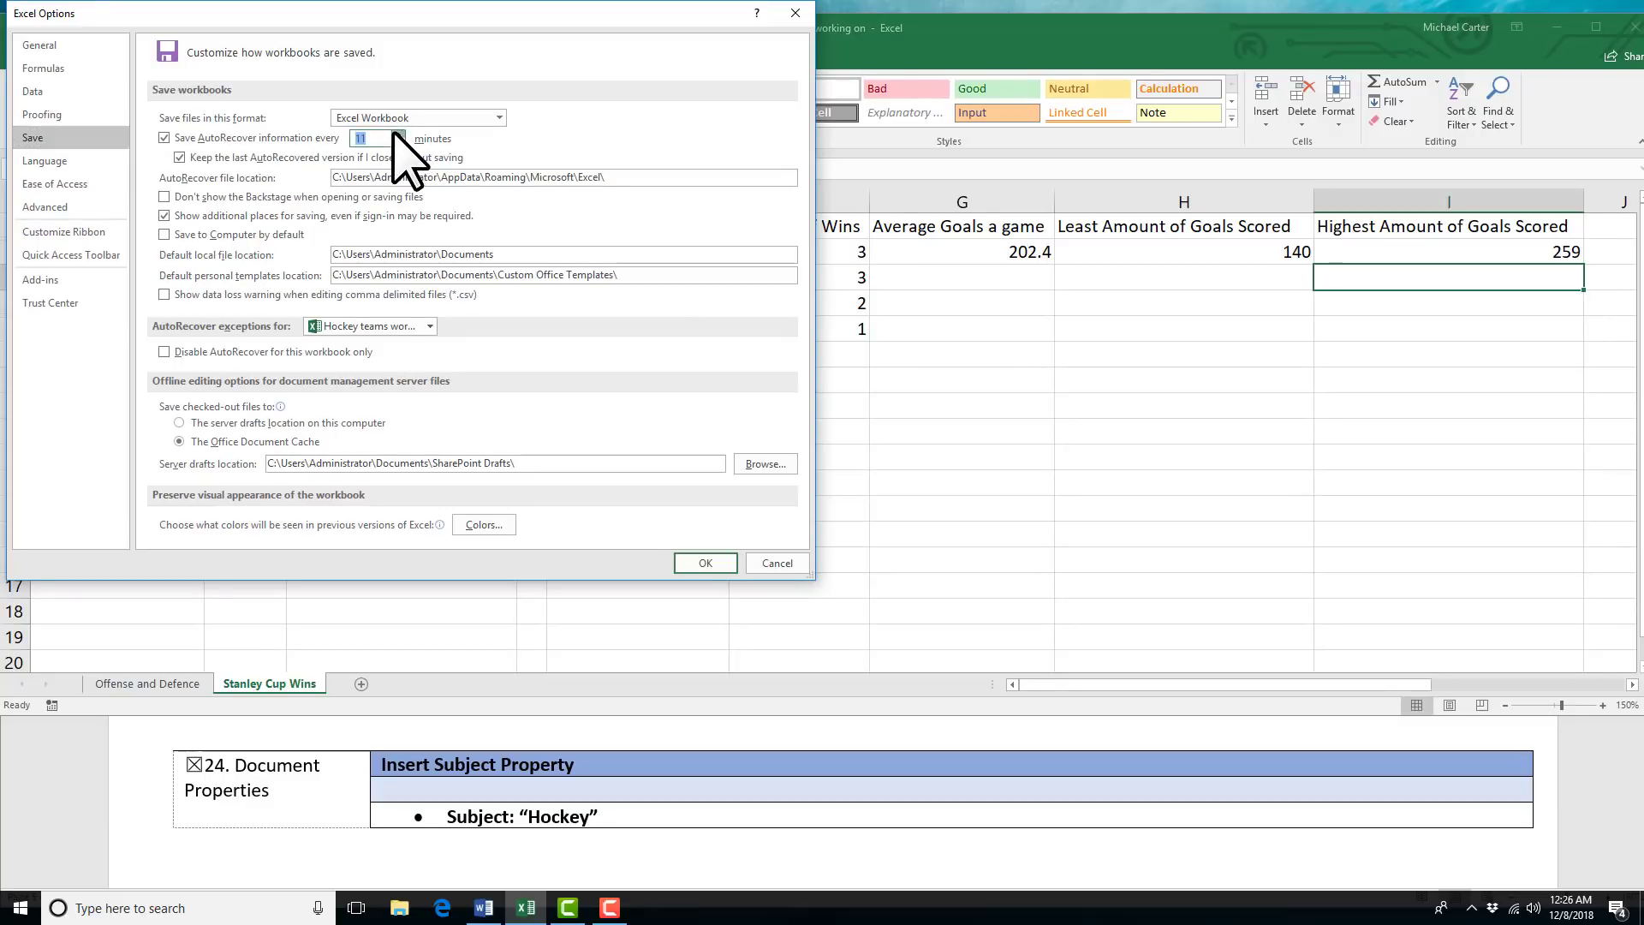
left_click(708, 564)
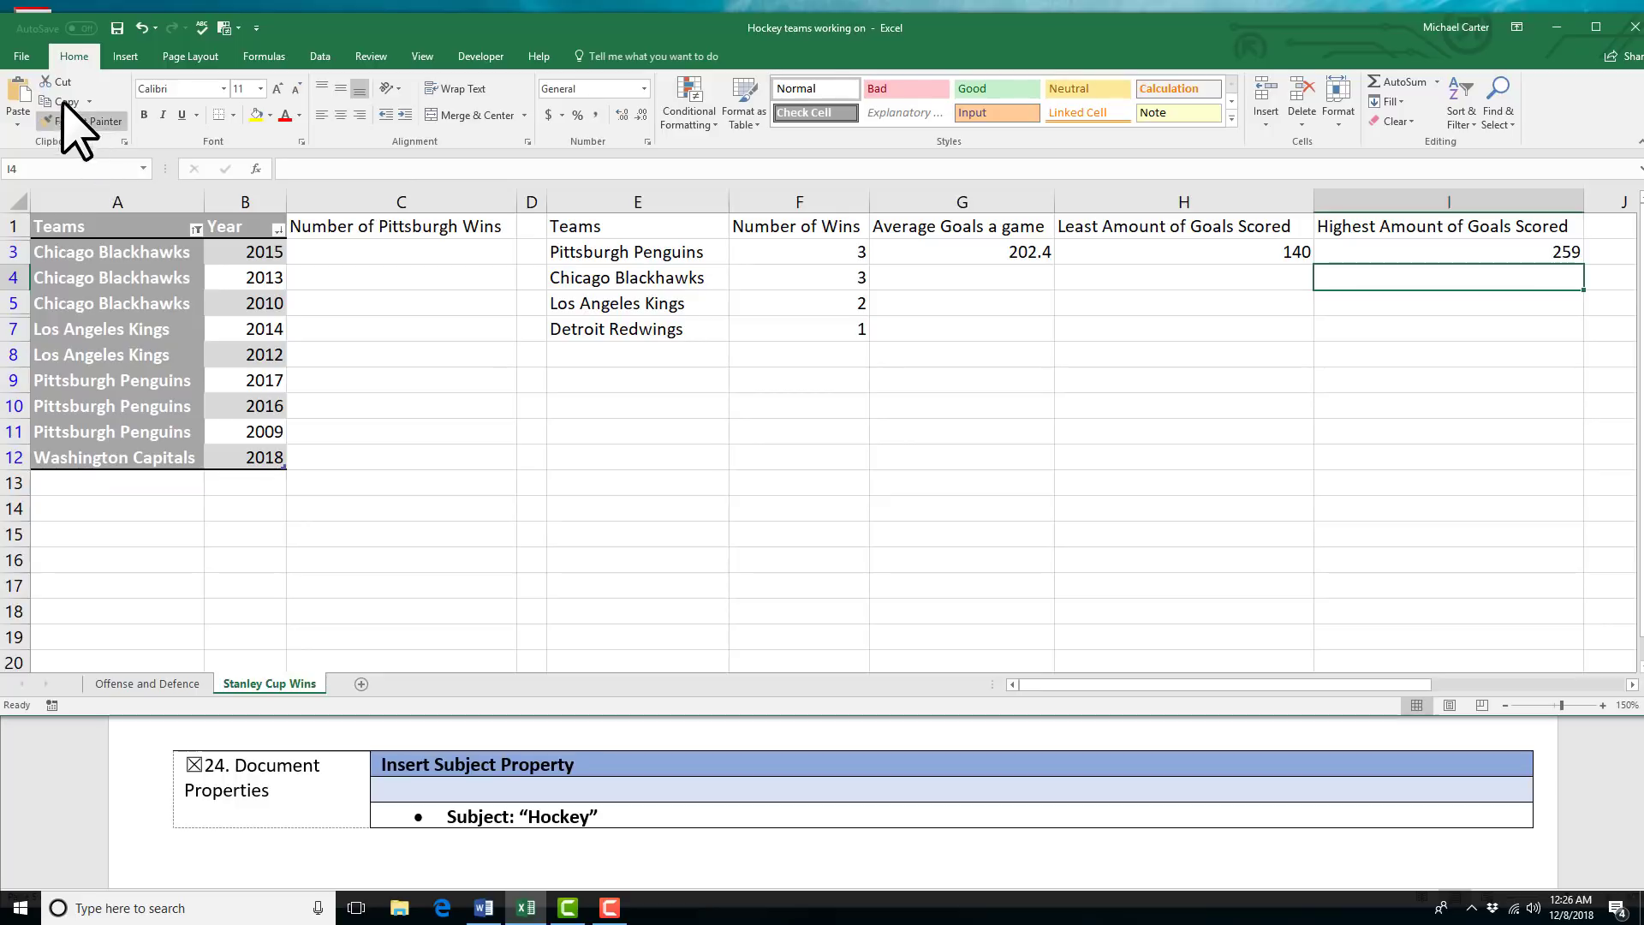
Set the workbook's Subject property to "Hockey" and return to the Stanley Cup Wins worksheet.
left_click(26, 57)
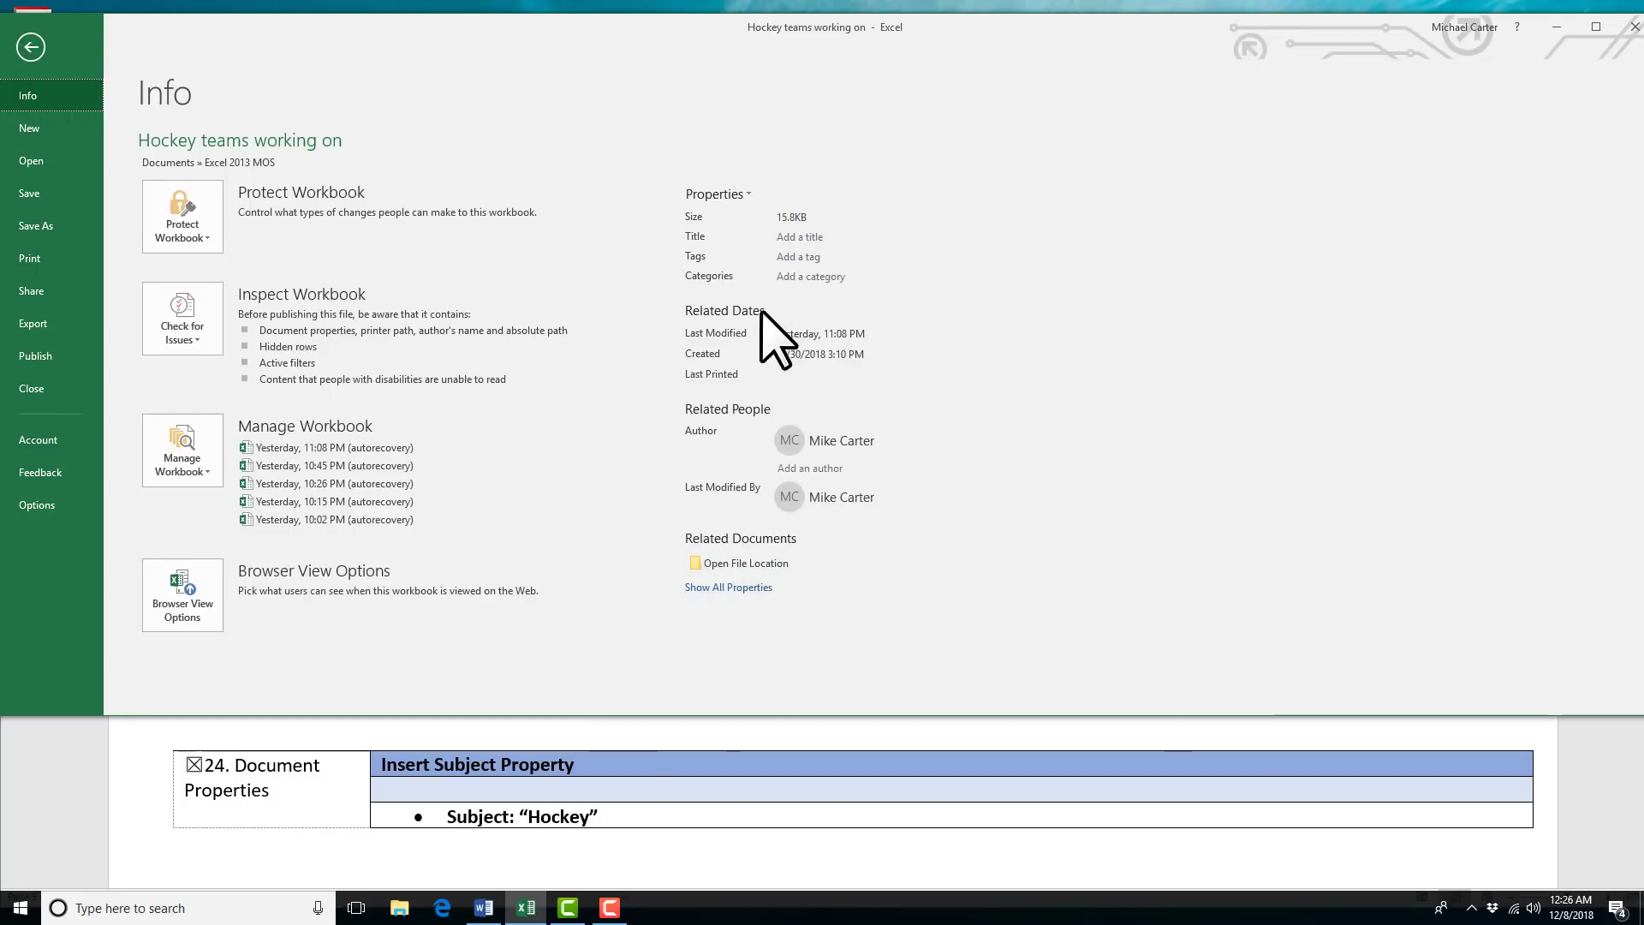
left_click(735, 587)
left_click(798, 354)
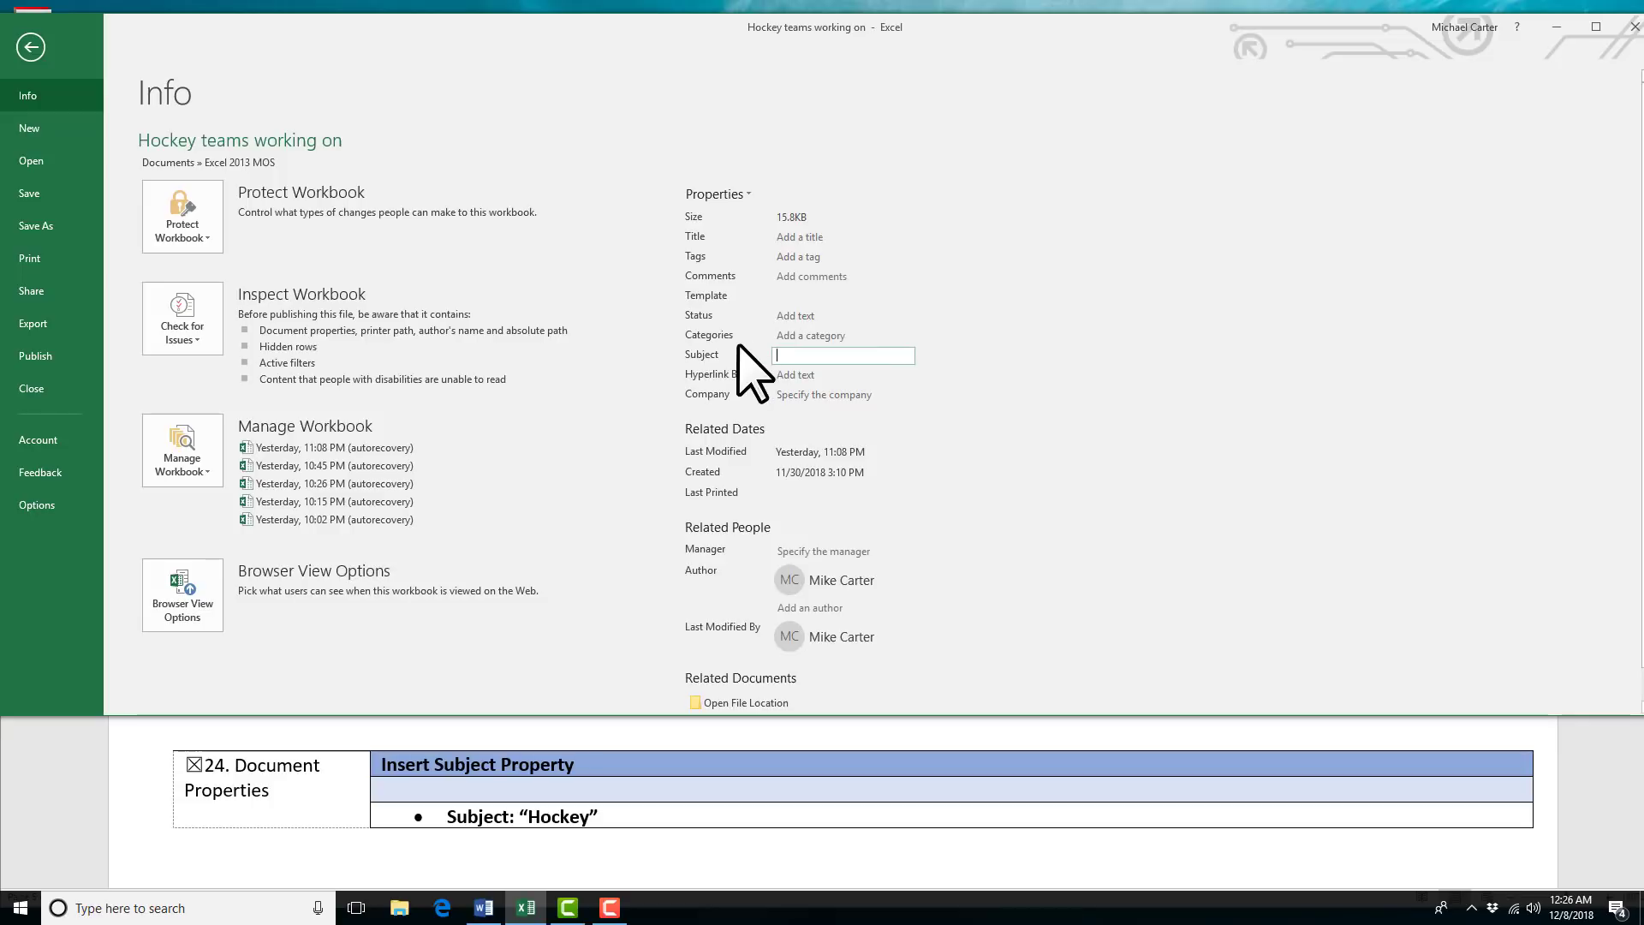
type("Hockey")
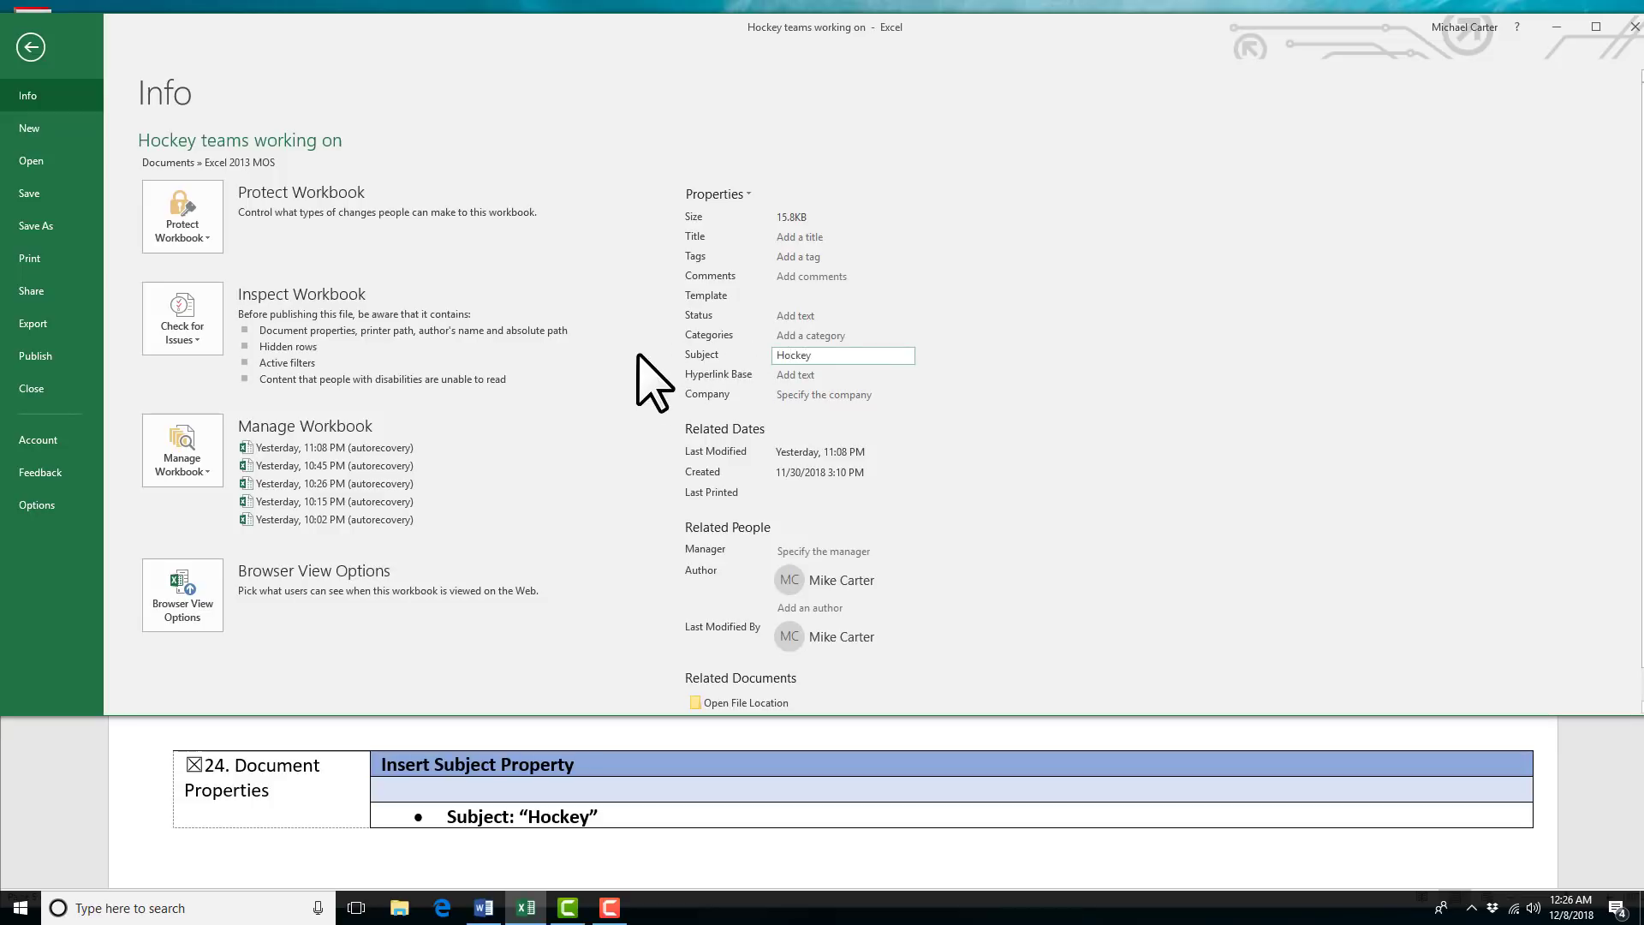
key("Return")
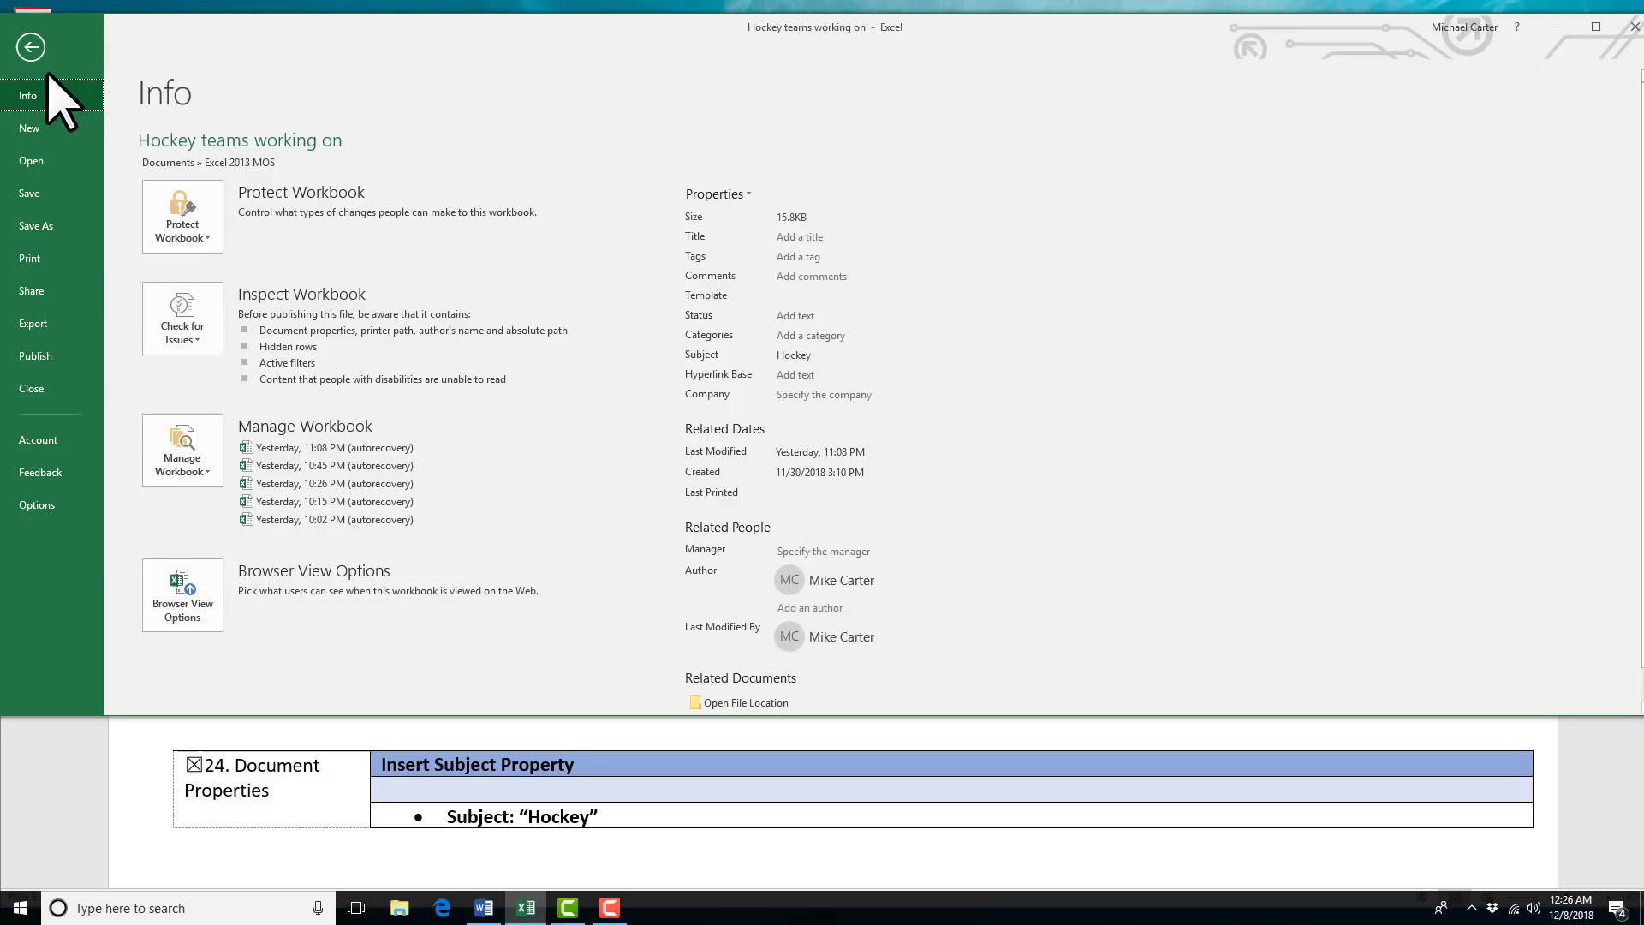
left_click(34, 48)
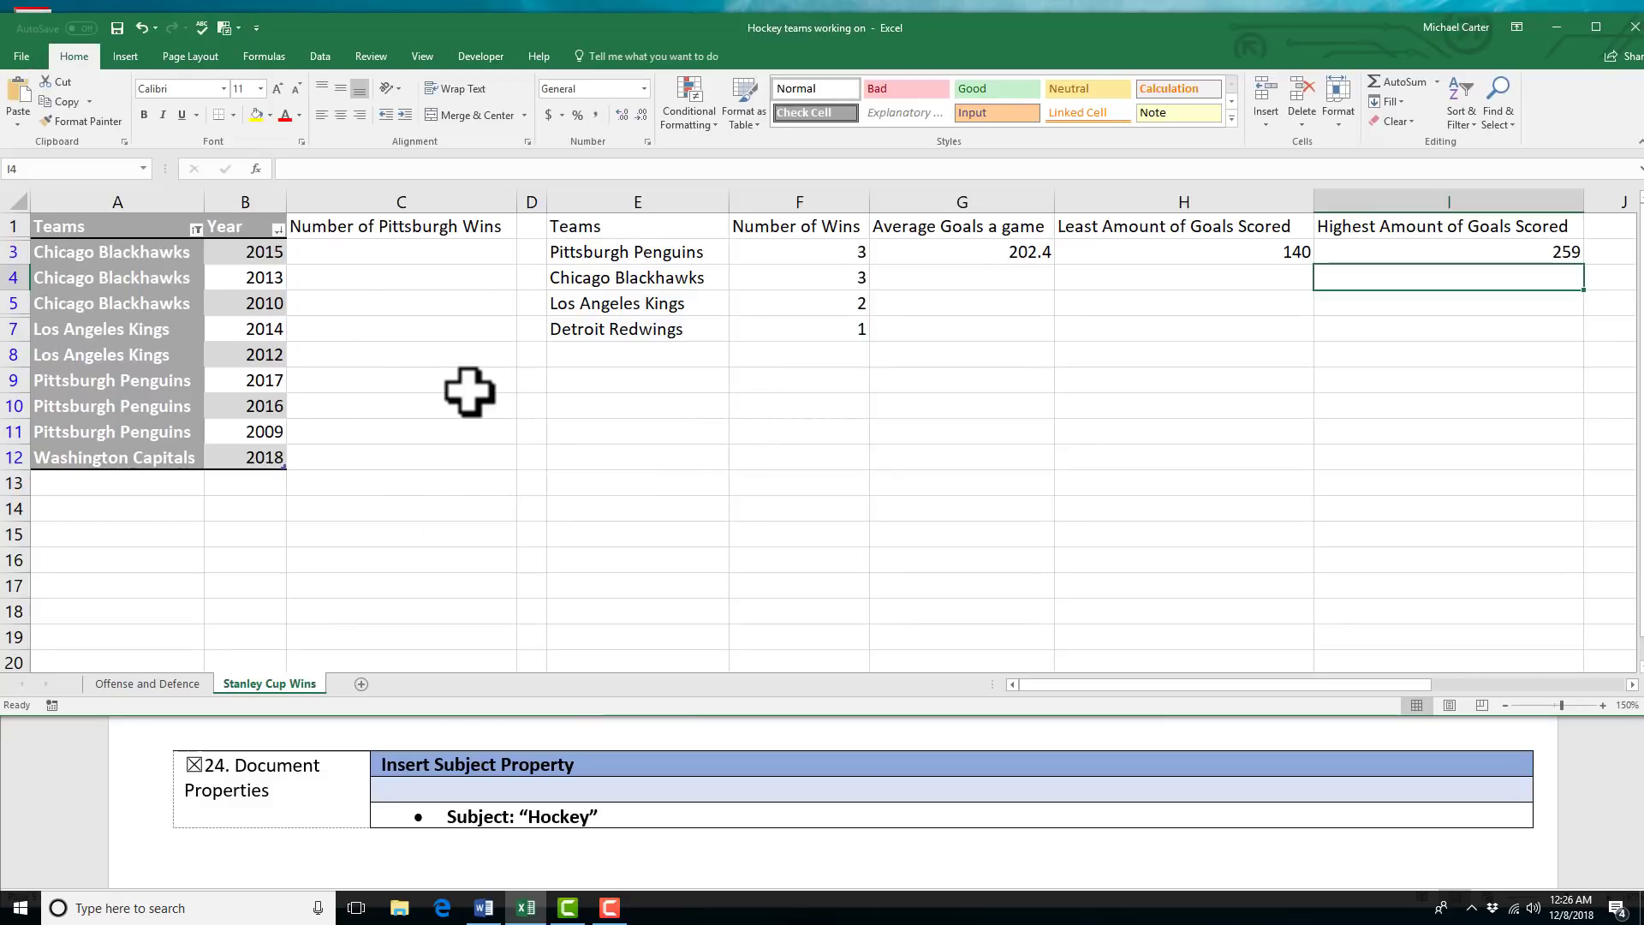